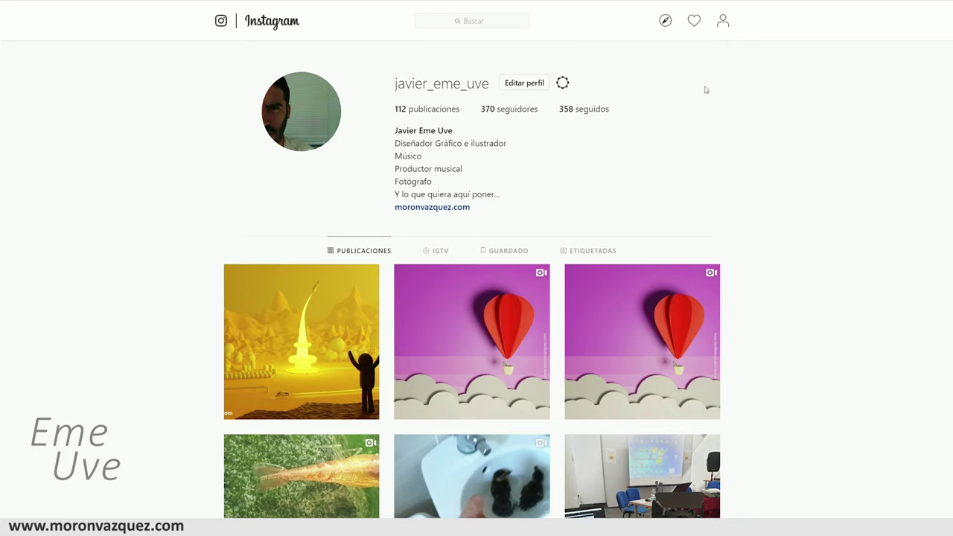
Step: Open the first grid thumbnail, the yellow Blender rocket-launch render, to view its post
{"action": "left_click", "coordinate": [285, 344]}
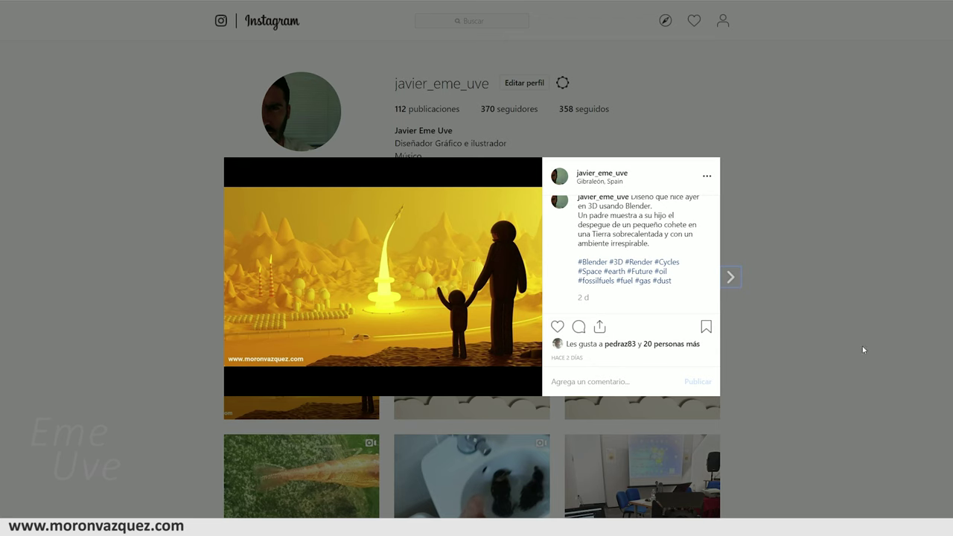
{"action": "scroll", "coordinate": [430, 303], "scroll_direction": "up", "scroll_amount": 3, "text": "ctrl"}
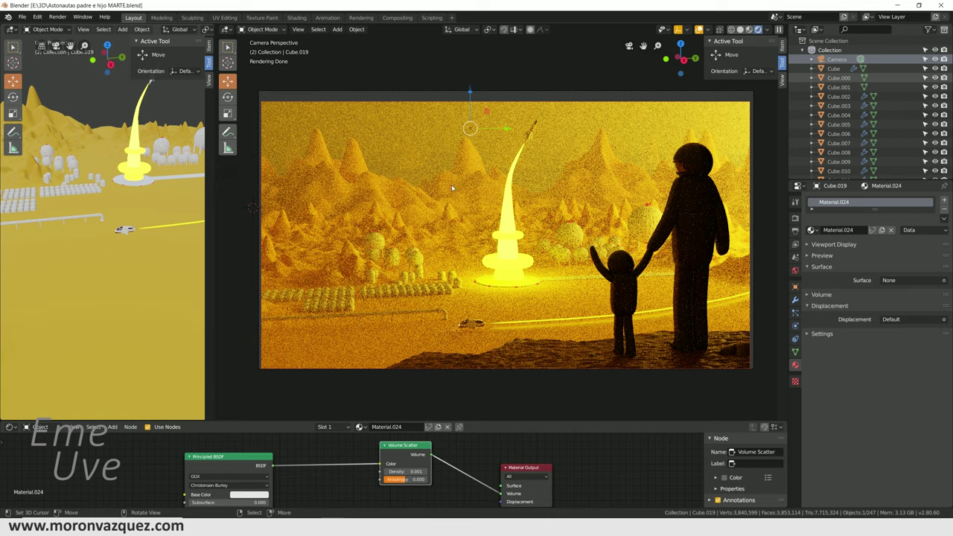
Step: Switch the colony scene to Solid shading and orbit around the terrain and back walls
{"action": "left_click", "coordinate": [749, 29]}
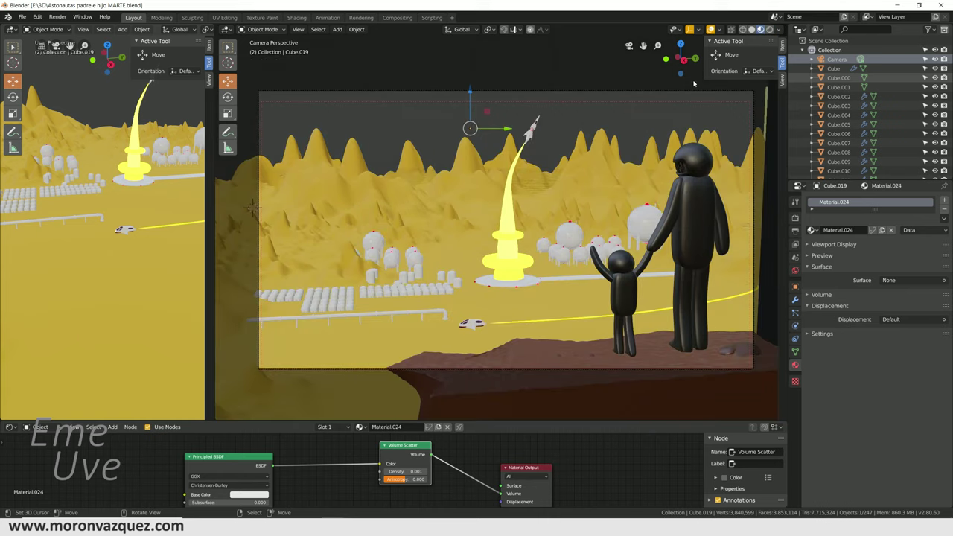
{"action": "left_click", "coordinate": [751, 30]}
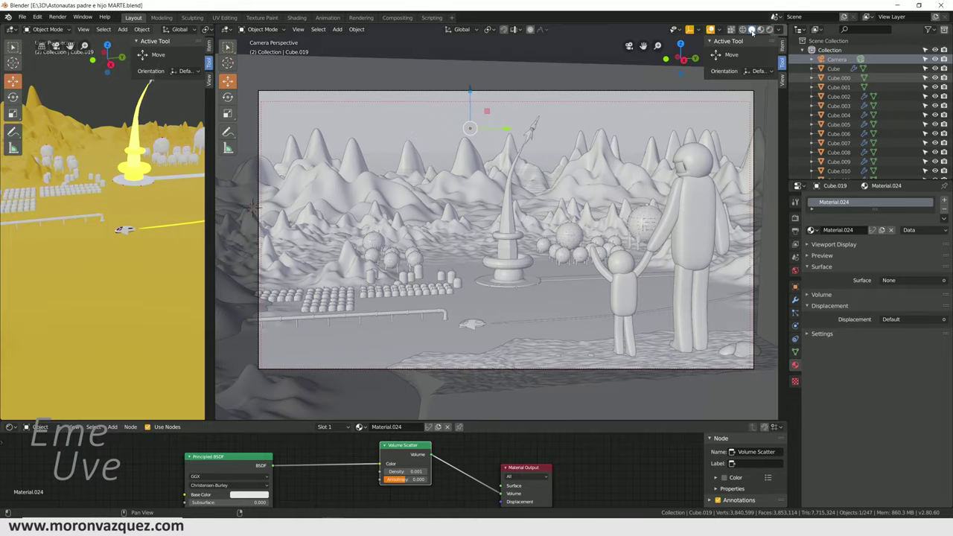
{"action": "mouse_move", "coordinate": [484, 224]}
{"action": "middle_mouse_down"}
{"action": "mouse_move", "coordinate": [542, 199]}
{"action": "mouse_move", "coordinate": [573, 221]}
{"action": "mouse_move", "coordinate": [508, 221]}
{"action": "middle_mouse_up"}
{"action": "scroll", "coordinate": [509, 220], "scroll_direction": "up", "scroll_amount": 5}
{"action": "scroll", "coordinate": [509, 221], "scroll_direction": "down", "scroll_amount": 4}
{"action": "scroll", "coordinate": [508, 220], "scroll_direction": "down", "scroll_amount": 2}
{"action": "mouse_move", "coordinate": [508, 221]}
{"action": "middle_mouse_down"}
{"action": "mouse_move", "coordinate": [408, 95]}
{"action": "mouse_move", "coordinate": [521, 227]}
{"action": "middle_mouse_up"}
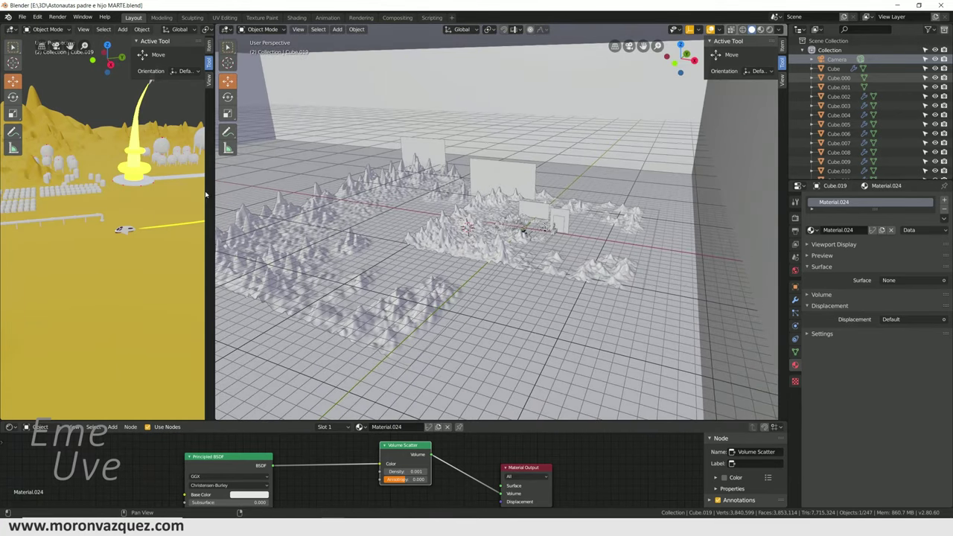
{"action": "middle_click_drag", "start_coordinate": [419, 114], "coordinate": [488, 120]}
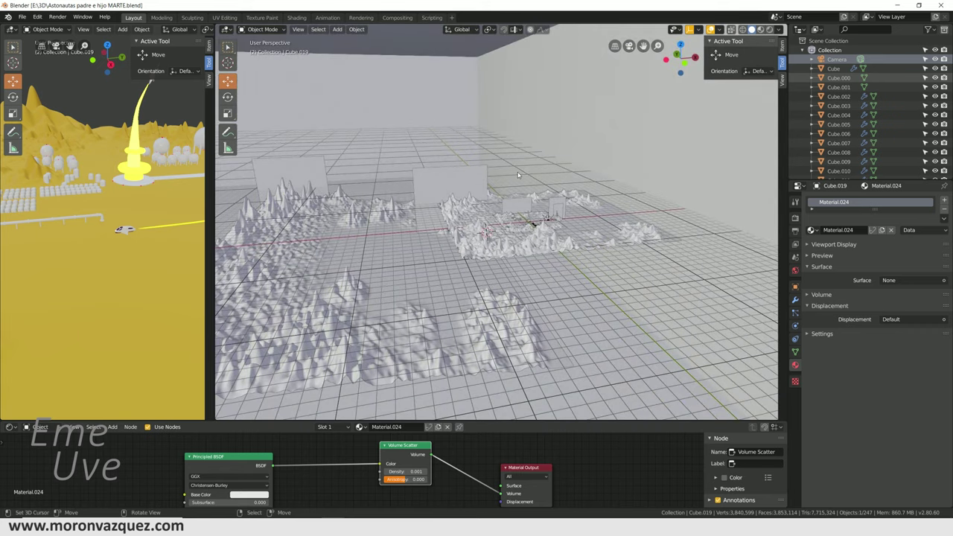
{"action": "scroll", "coordinate": [568, 239], "scroll_direction": "up", "scroll_amount": 3}
{"action": "scroll", "coordinate": [615, 238], "scroll_direction": "up", "scroll_amount": 2}
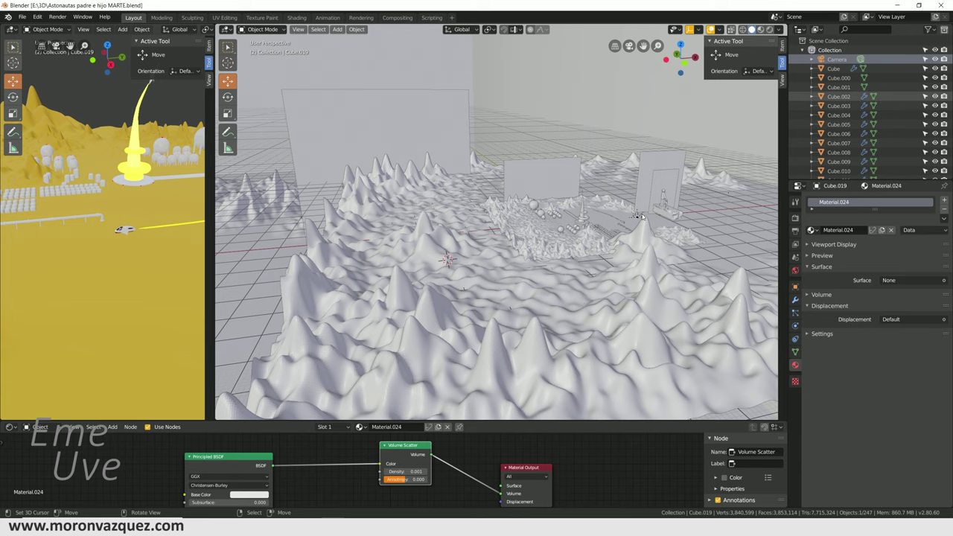
{"action": "middle_click_drag", "start_coordinate": [622, 262], "coordinate": [566, 268]}
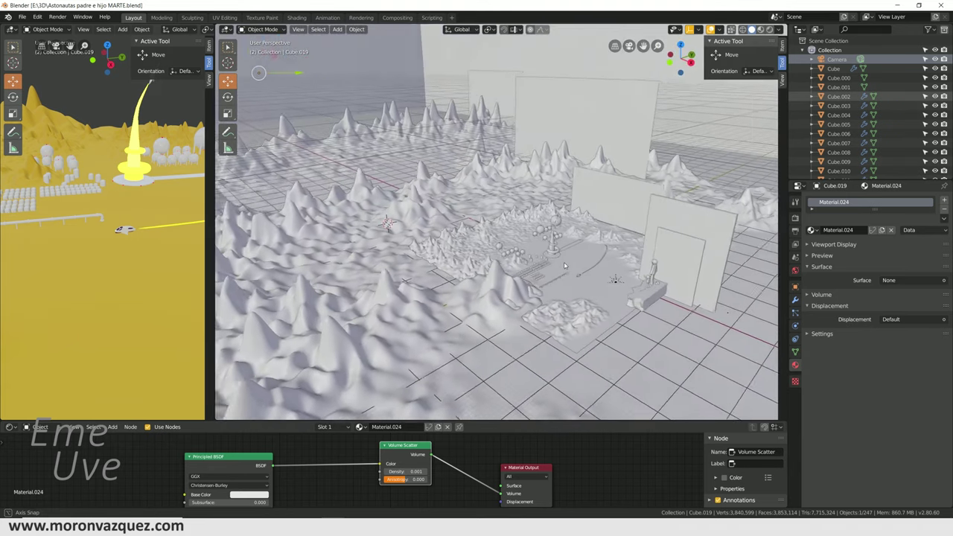
{"action": "scroll", "coordinate": [588, 291], "scroll_direction": "up", "scroll_amount": 2}
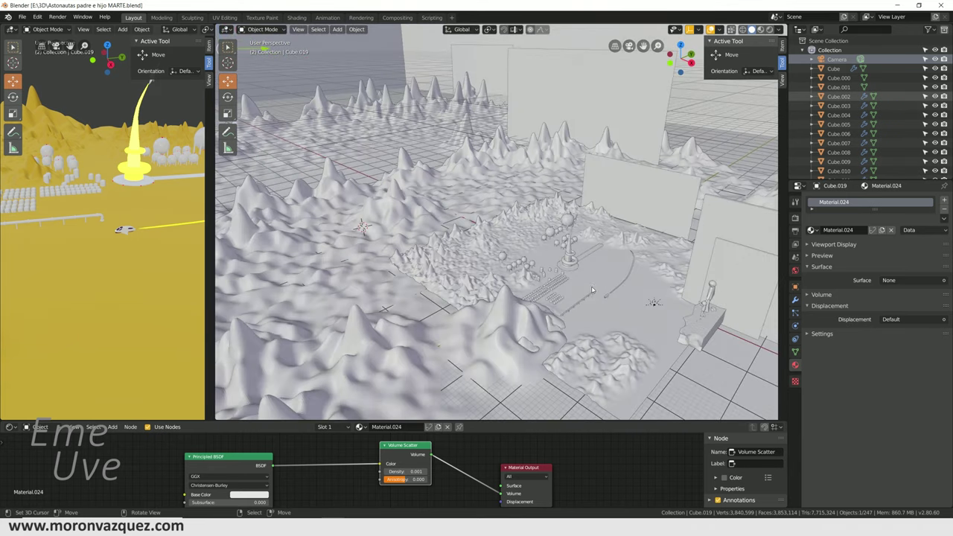
Step: Inspect the central, outer and back-ridge terrain planes, then preview the rendered fog
{"action": "left_click", "coordinate": [469, 246]}
{"action": "right_click", "coordinate": [469, 246]}
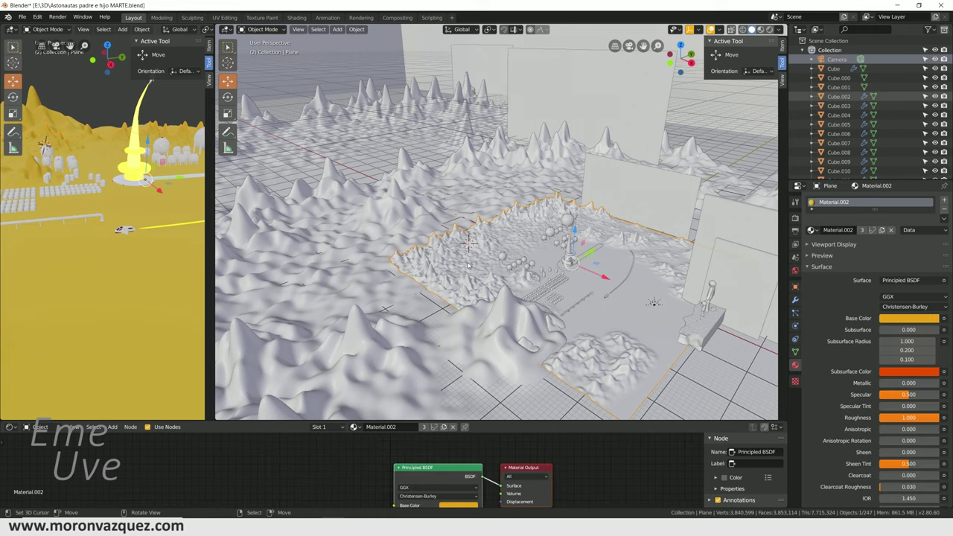
{"action": "left_click", "coordinate": [380, 217]}
{"action": "left_click", "coordinate": [344, 134]}
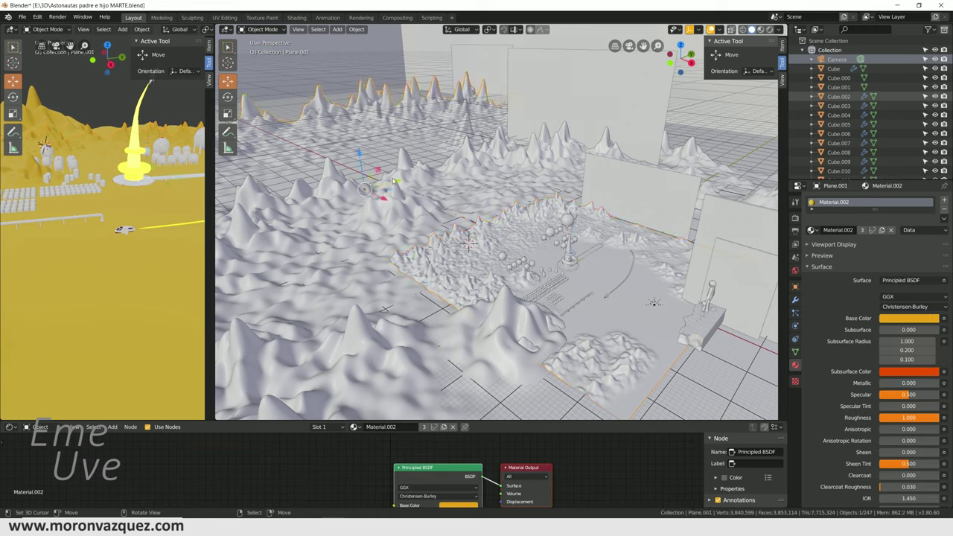
{"action": "left_click", "coordinate": [530, 185]}
{"action": "mouse_move", "coordinate": [460, 217]}
{"action": "middle_mouse_down"}
{"action": "mouse_move", "coordinate": [381, 156]}
{"action": "mouse_move", "coordinate": [700, 197]}
{"action": "middle_mouse_up"}
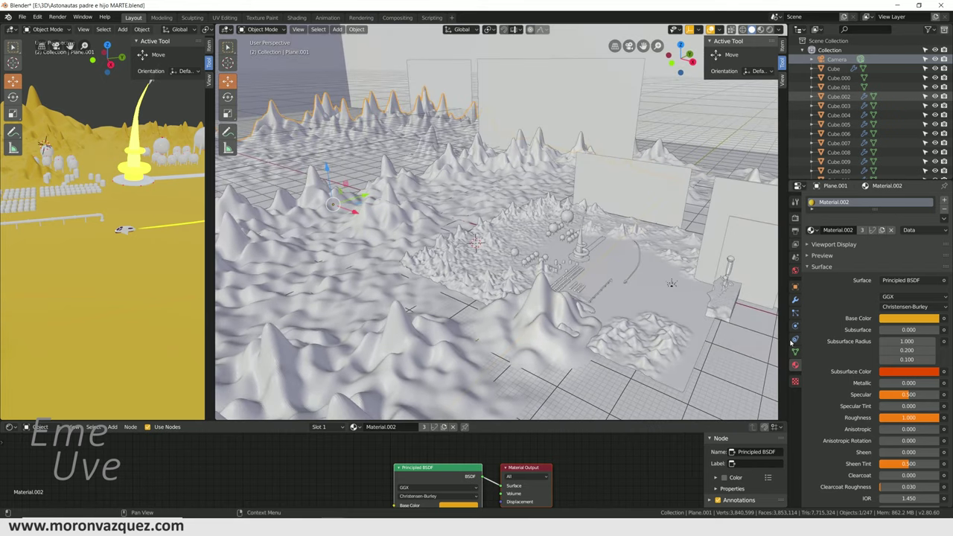
{"action": "left_click", "coordinate": [760, 30]}
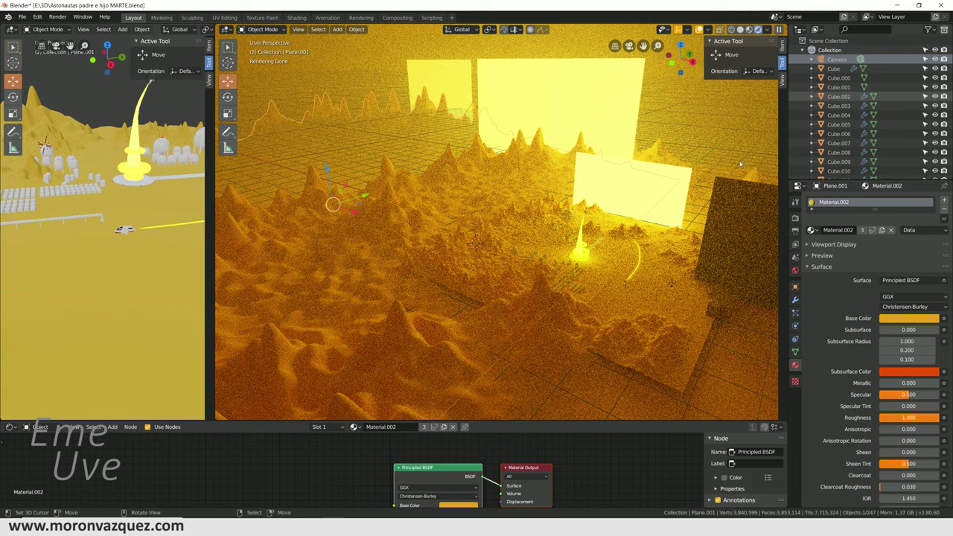
{"action": "left_click", "coordinate": [742, 30]}
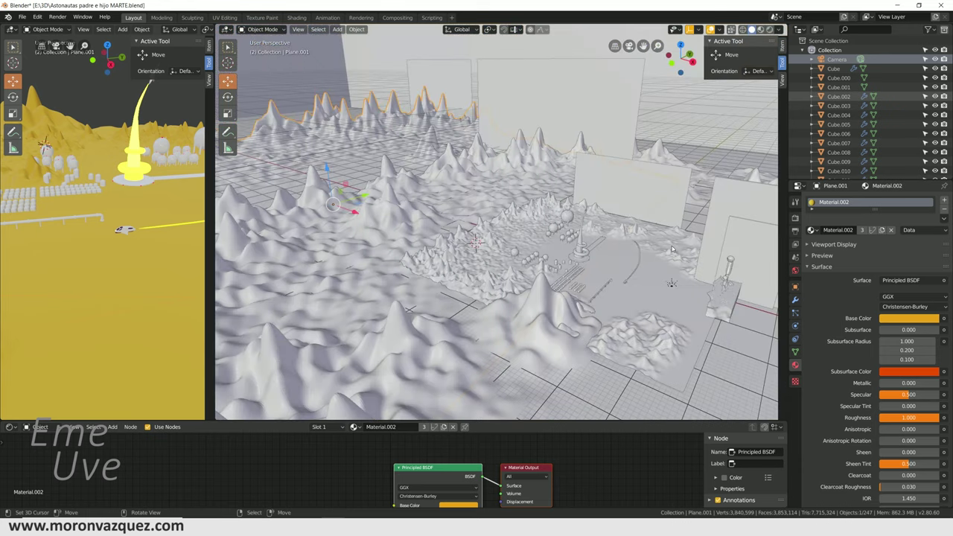
Step: Zoom in low toward the astronaut figures standing on the rock
{"action": "scroll", "coordinate": [671, 249], "scroll_direction": "up", "scroll_amount": 3}
{"action": "scroll", "coordinate": [633, 238], "scroll_direction": "up", "scroll_amount": 3}
{"action": "scroll", "coordinate": [576, 228], "scroll_direction": "up", "scroll_amount": 3}
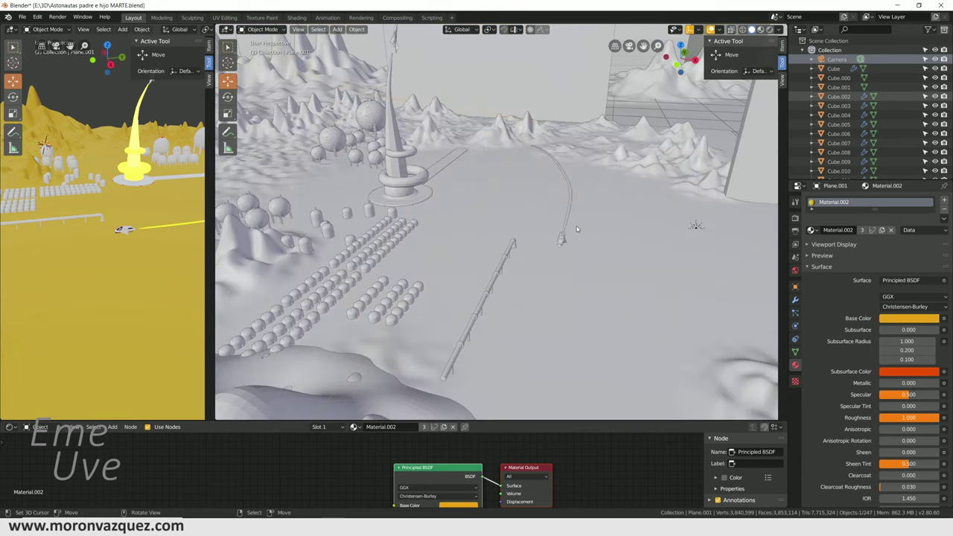
{"action": "scroll", "coordinate": [608, 239], "scroll_direction": "down", "scroll_amount": 3}
{"action": "scroll", "coordinate": [541, 240], "scroll_direction": "up", "scroll_amount": 2}
{"action": "scroll", "coordinate": [531, 245], "scroll_direction": "up", "scroll_amount": 2}
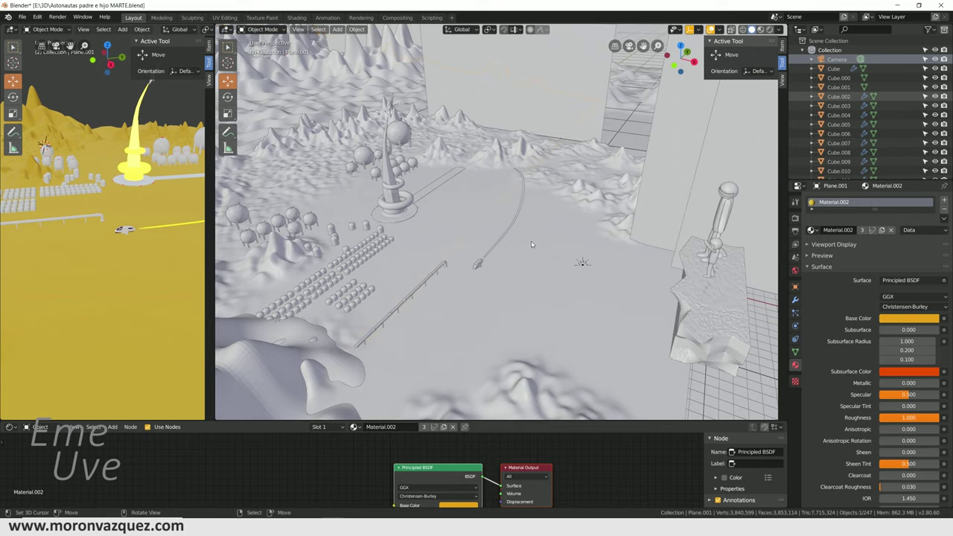
{"action": "middle_click_drag", "start_coordinate": [532, 244], "coordinate": [554, 131]}
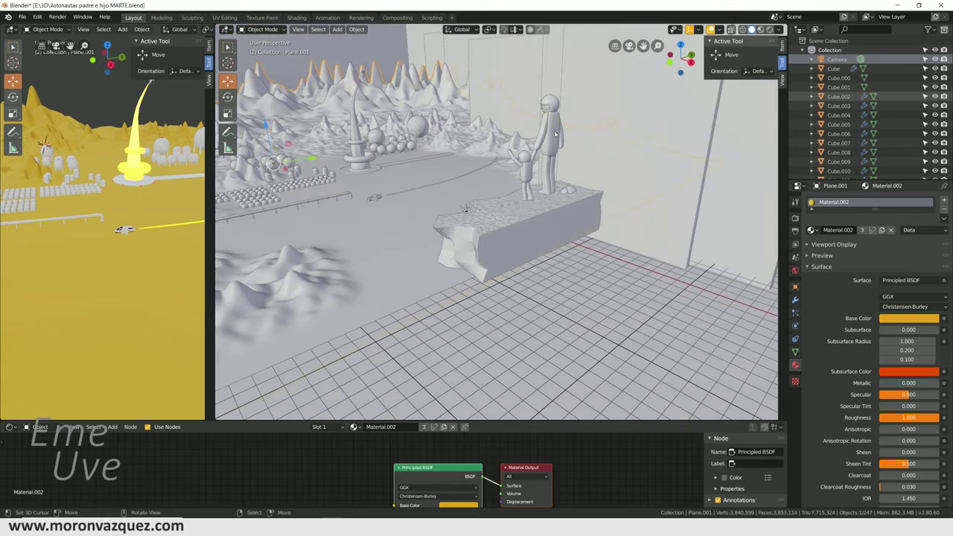
{"action": "scroll", "coordinate": [527, 191], "scroll_direction": "up", "scroll_amount": 5}
Step: Orbit over the city and tower, then look through the scene camera
{"action": "middle_click_drag", "start_coordinate": [526, 191], "coordinate": [670, 190]}
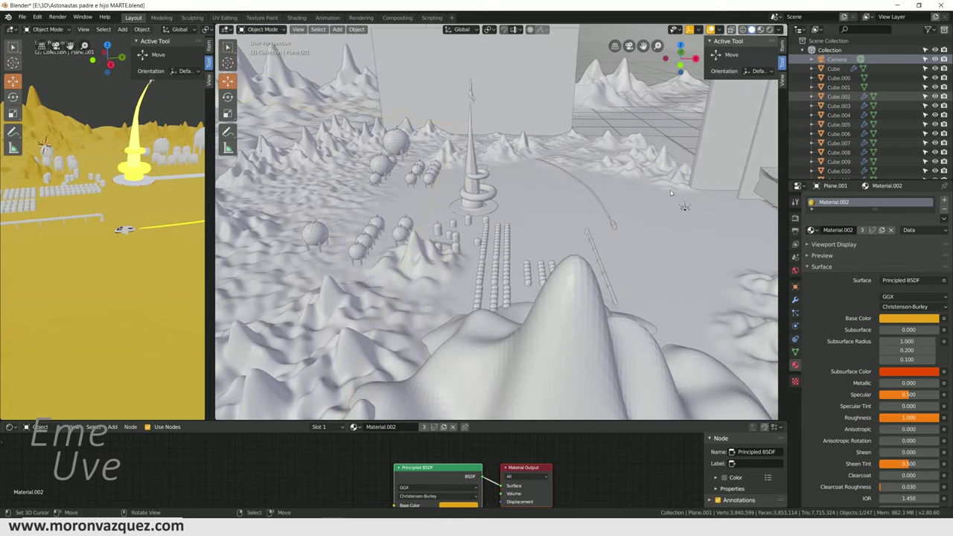
{"action": "mouse_move", "coordinate": [554, 251]}
{"action": "middle_mouse_down"}
{"action": "mouse_move", "coordinate": [481, 254]}
{"action": "mouse_move", "coordinate": [616, 240]}
{"action": "middle_mouse_up"}
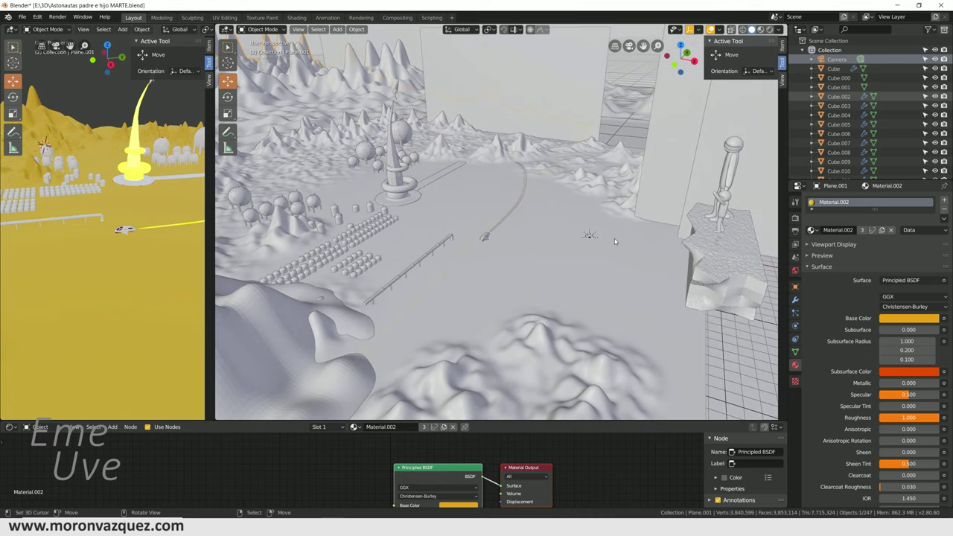
{"action": "middle_click_drag", "start_coordinate": [691, 228], "coordinate": [662, 197]}
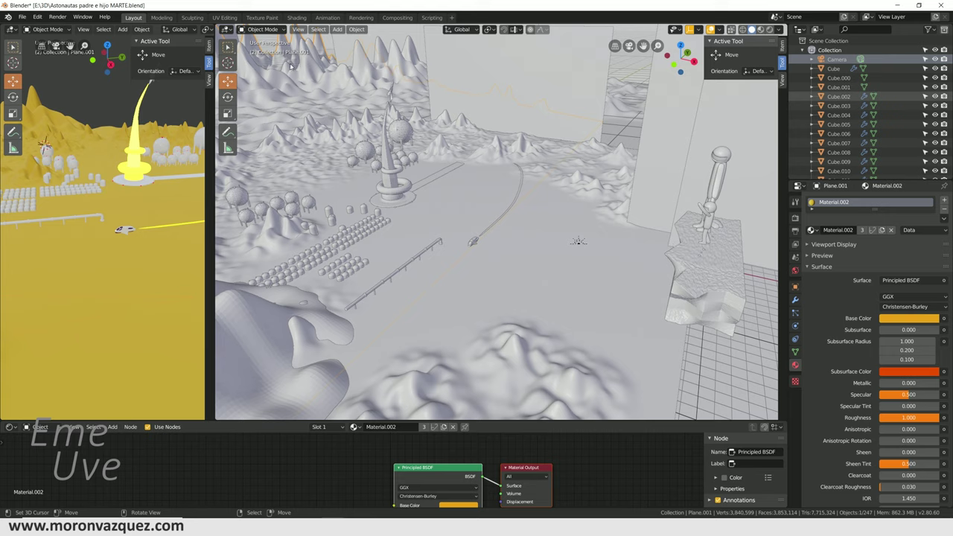
{"action": "middle_click_drag", "start_coordinate": [281, 119], "coordinate": [674, 177]}
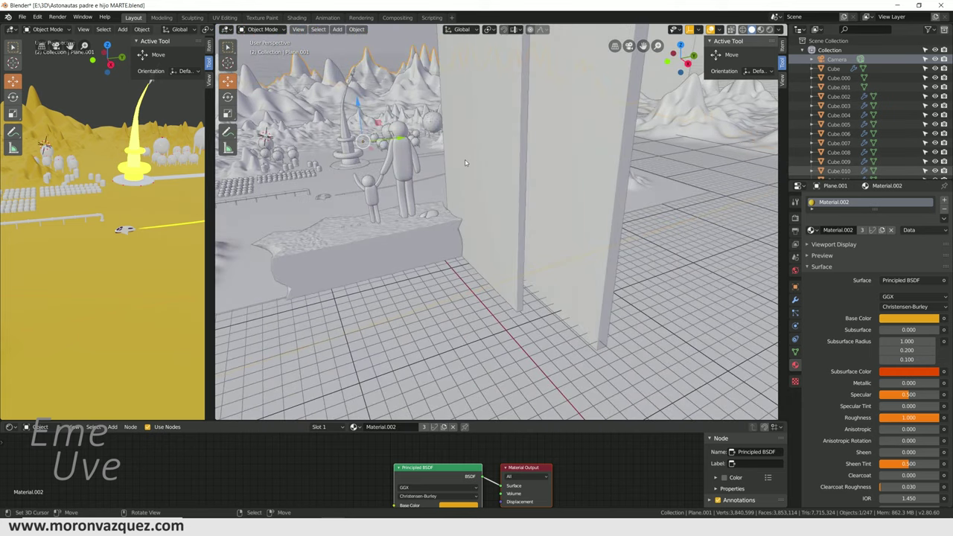
{"action": "key", "text": "KP_0"}
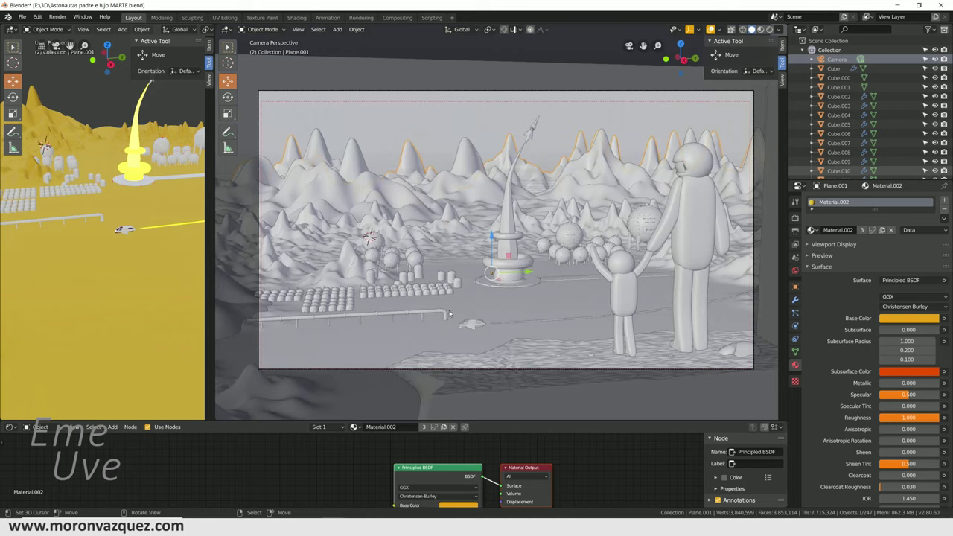
{"action": "mouse_move", "coordinate": [552, 334]}
{"action": "middle_mouse_down"}
{"action": "mouse_move", "coordinate": [625, 270]}
{"action": "mouse_move", "coordinate": [680, 253]}
{"action": "middle_mouse_up"}
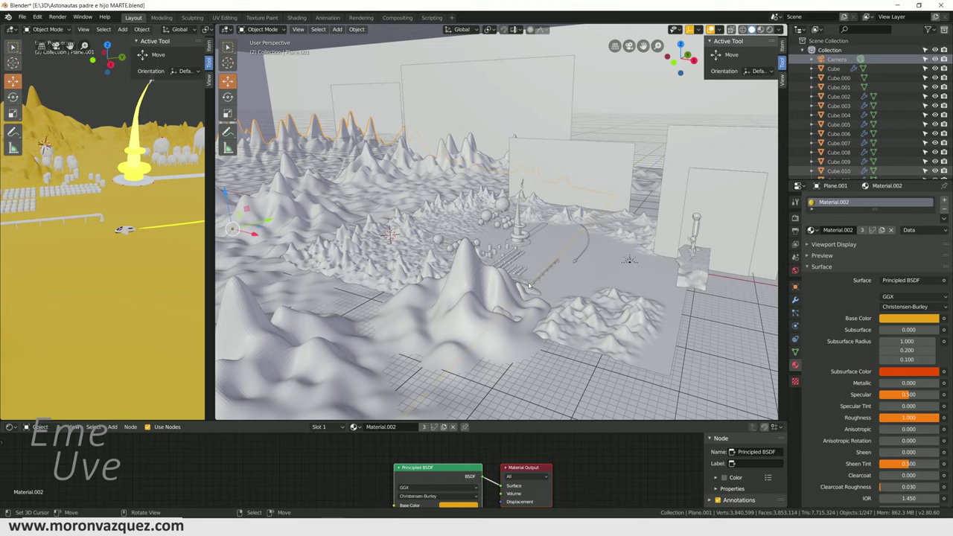
{"action": "key", "text": "KP_0"}
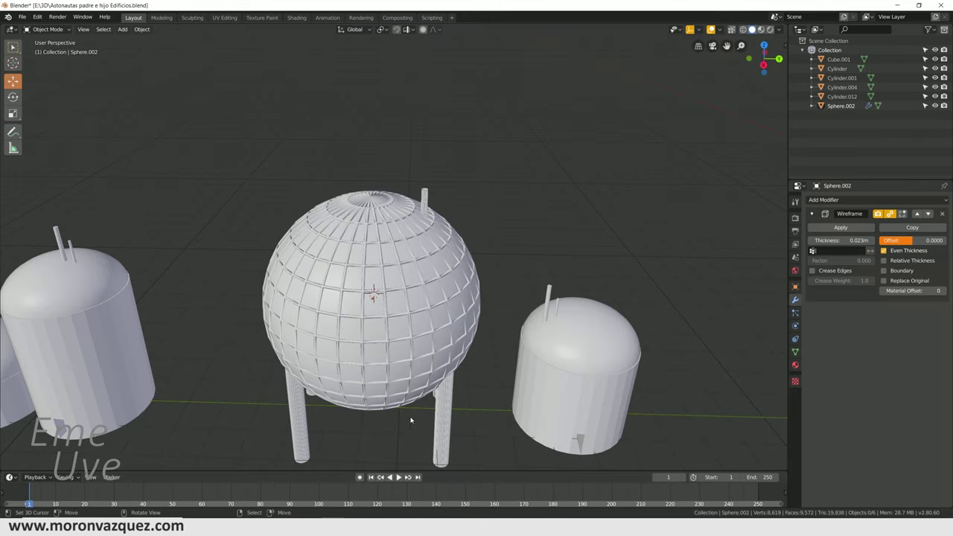
Step: Orbit and zoom out to look down on the landing disc from above
{"action": "middle_click_drag", "start_coordinate": [434, 305], "coordinate": [393, 277]}
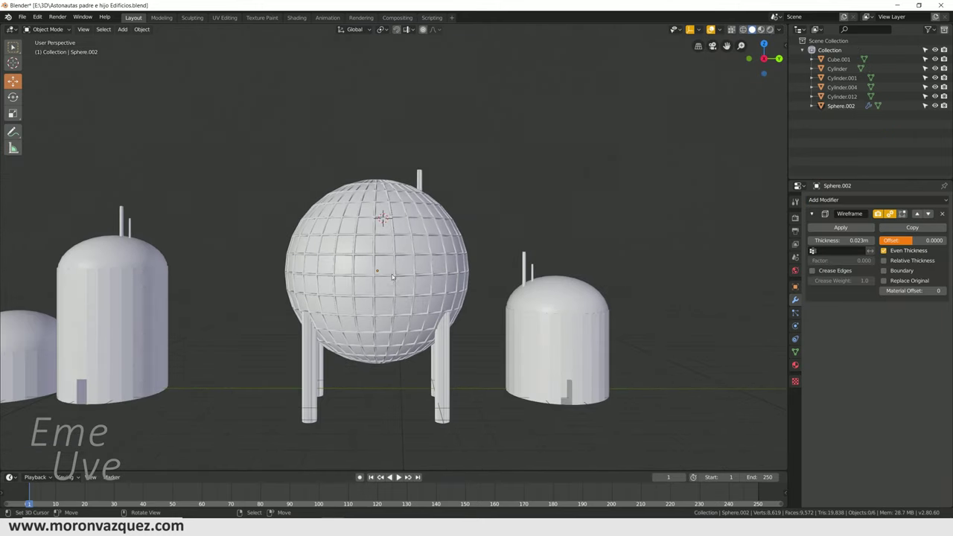
{"action": "mouse_move", "coordinate": [375, 290]}
{"action": "middle_mouse_down"}
{"action": "mouse_move", "coordinate": [345, 323]}
{"action": "mouse_move", "coordinate": [393, 335]}
{"action": "mouse_move", "coordinate": [206, 345]}
{"action": "middle_mouse_up"}
{"action": "middle_click_drag", "start_coordinate": [441, 336], "coordinate": [325, 344], "text": "shift"}
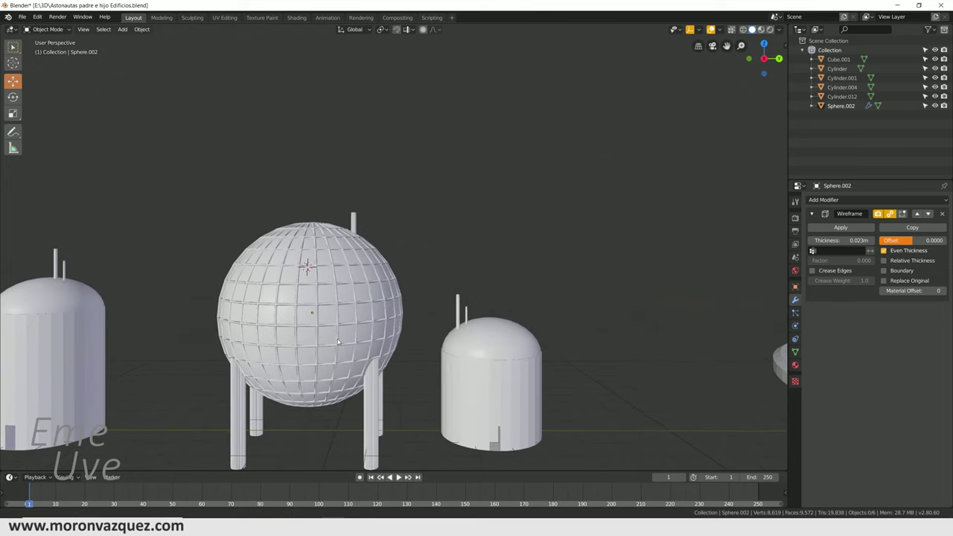
{"action": "scroll", "coordinate": [421, 276], "scroll_direction": "down", "scroll_amount": 4}
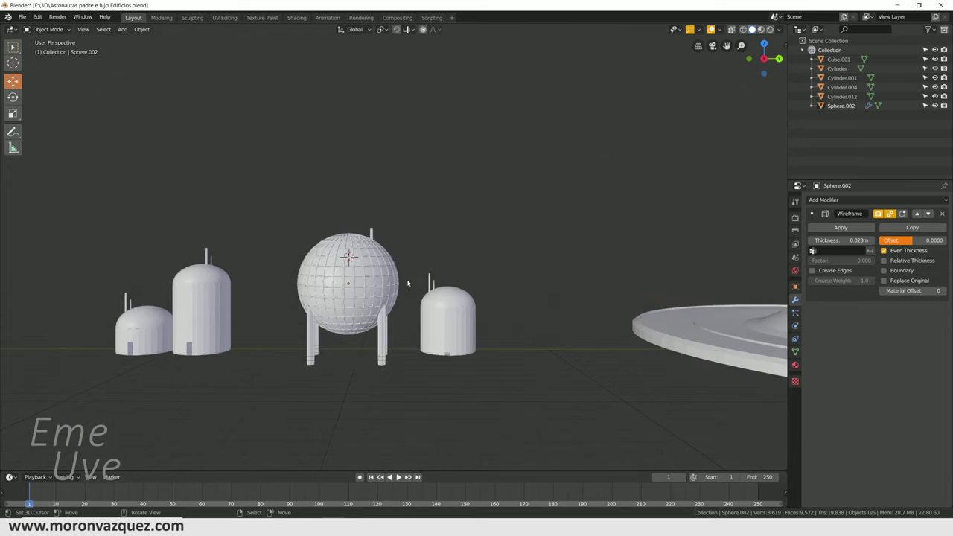
{"action": "scroll", "coordinate": [410, 283], "scroll_direction": "down", "scroll_amount": 1}
{"action": "scroll", "coordinate": [477, 275], "scroll_direction": "down", "scroll_amount": 1}
{"action": "scroll", "coordinate": [504, 268], "scroll_direction": "down", "scroll_amount": 2}
{"action": "mouse_move", "coordinate": [519, 264]}
{"action": "middle_mouse_down"}
{"action": "mouse_move", "coordinate": [507, 338]}
{"action": "mouse_move", "coordinate": [478, 335]}
{"action": "mouse_move", "coordinate": [554, 321]}
{"action": "middle_mouse_up"}
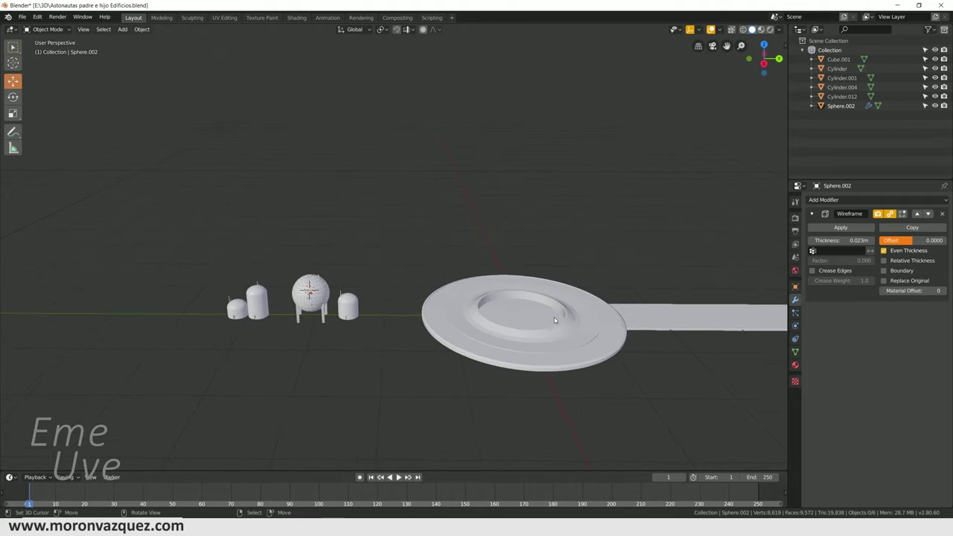
Step: Move the landing disc and attached colony objects 63.5 m along Y
{"action": "left_click", "coordinate": [555, 311]}
{"action": "left_click_drag", "start_coordinate": [426, 305], "coordinate": [456, 312]}
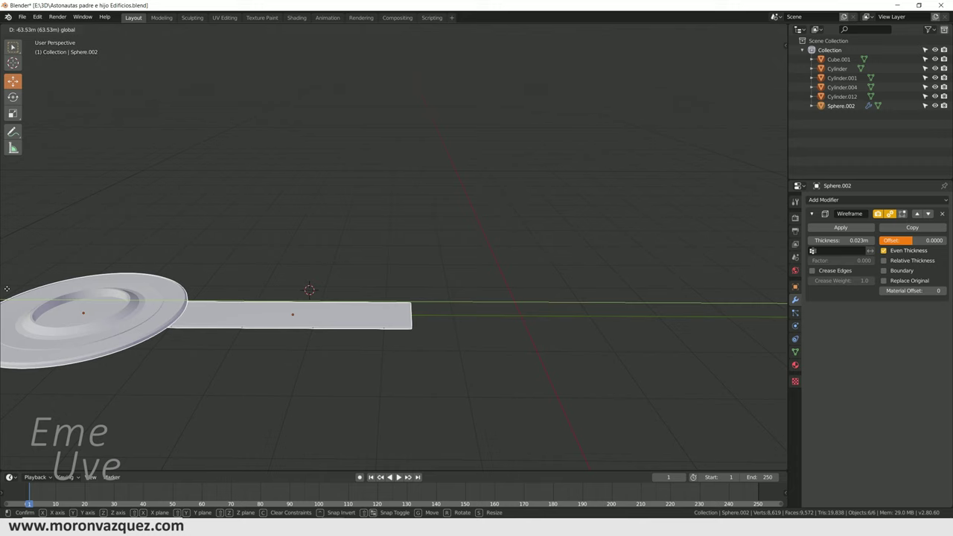
{"action": "scroll", "coordinate": [456, 311], "scroll_direction": "down", "scroll_amount": 3}
{"action": "middle_click_drag", "start_coordinate": [456, 312], "coordinate": [513, 262]}
{"action": "scroll", "coordinate": [513, 262], "scroll_direction": "up", "scroll_amount": 6}
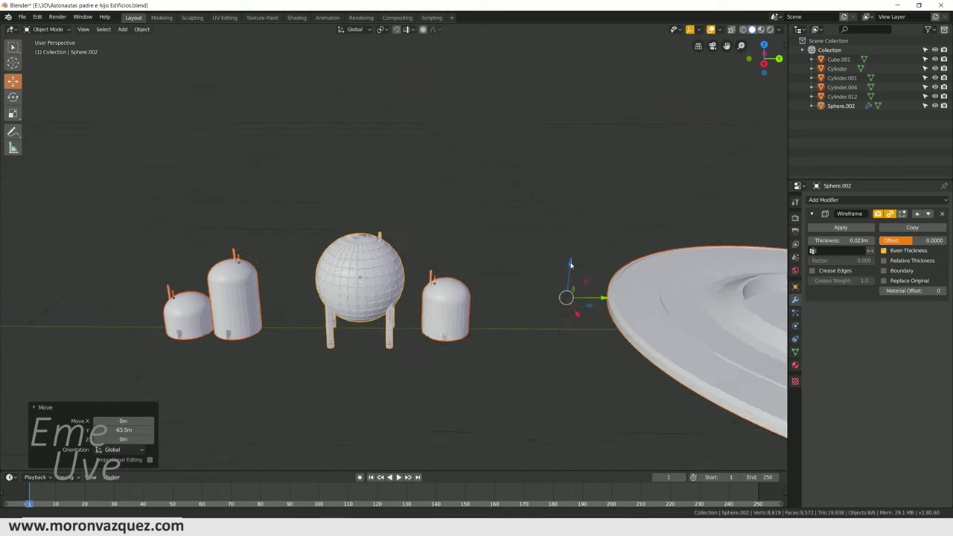
{"action": "scroll", "coordinate": [514, 262], "scroll_direction": "up", "scroll_amount": 2}
{"action": "scroll", "coordinate": [436, 279], "scroll_direction": "up", "scroll_amount": 2}
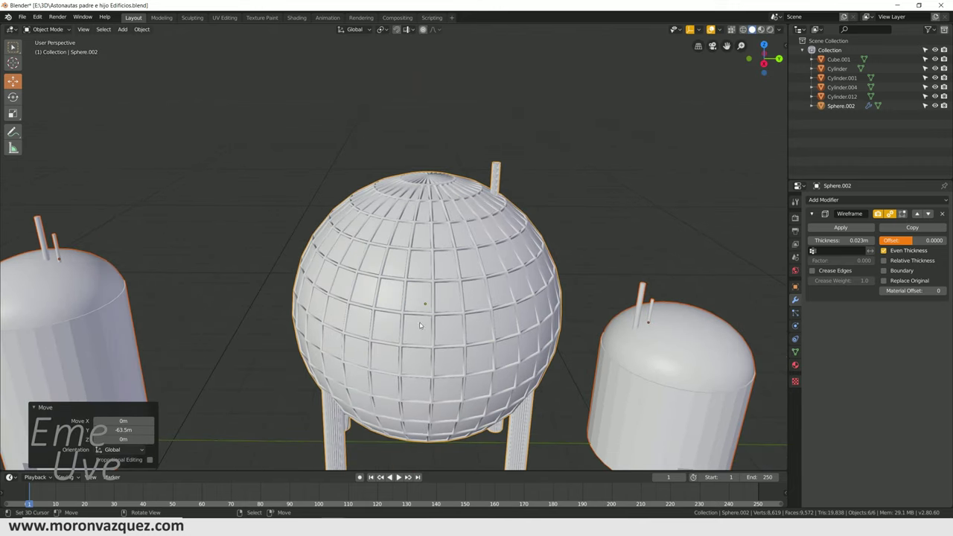
Step: Place the 3D cursor on open ground past the plank's end and bring up the Add menu
{"action": "mouse_move", "coordinate": [420, 325]}
{"action": "middle_mouse_down"}
{"action": "mouse_move", "coordinate": [517, 224]}
{"action": "mouse_move", "coordinate": [498, 259]}
{"action": "middle_mouse_up"}
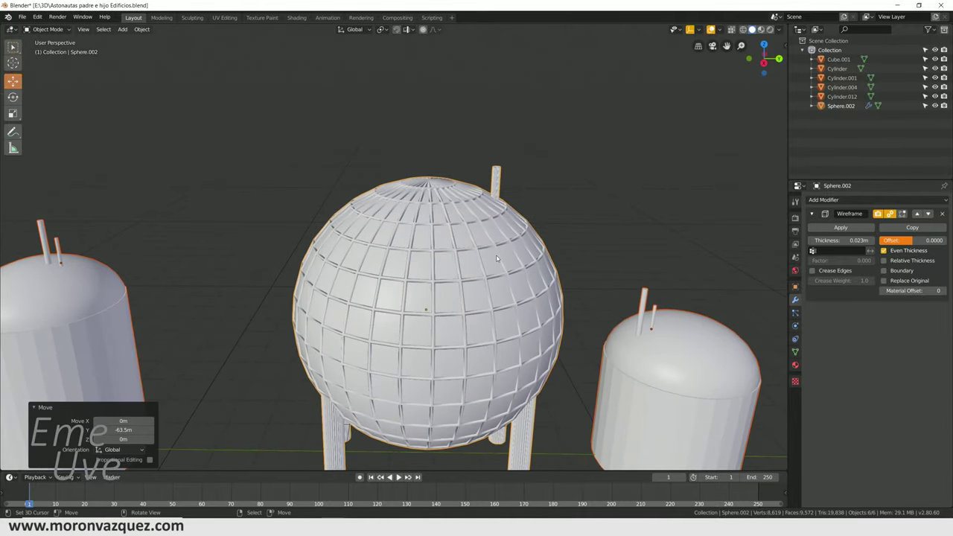
{"action": "scroll", "coordinate": [559, 261], "scroll_direction": "down", "scroll_amount": 3}
{"action": "middle_click_drag", "start_coordinate": [623, 263], "coordinate": [528, 233], "text": "shift"}
{"action": "scroll", "coordinate": [528, 234], "scroll_direction": "up", "scroll_amount": 5}
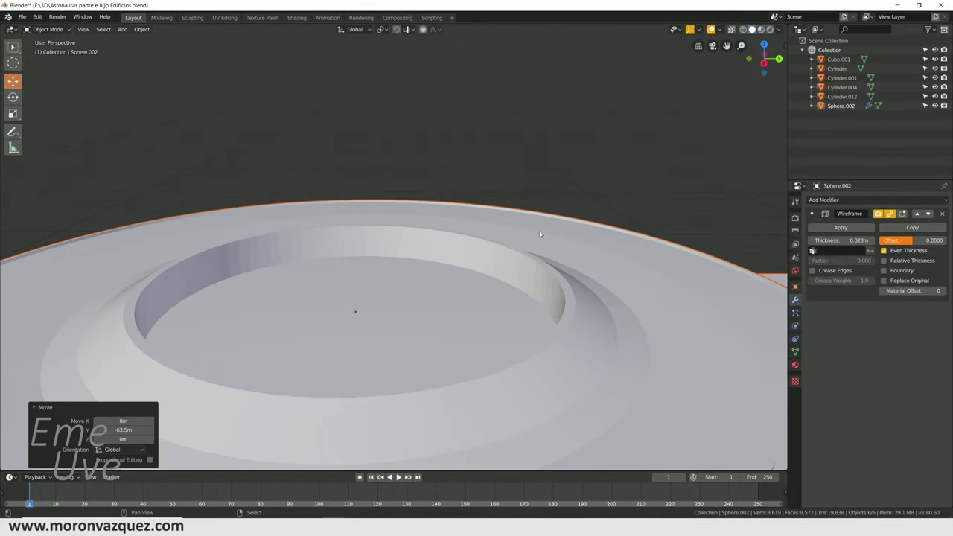
{"action": "scroll", "coordinate": [545, 270], "scroll_direction": "down", "scroll_amount": 3}
{"action": "middle_click_drag", "start_coordinate": [545, 271], "coordinate": [294, 288], "text": "shift"}
{"action": "scroll", "coordinate": [294, 288], "scroll_direction": "up", "scroll_amount": 3}
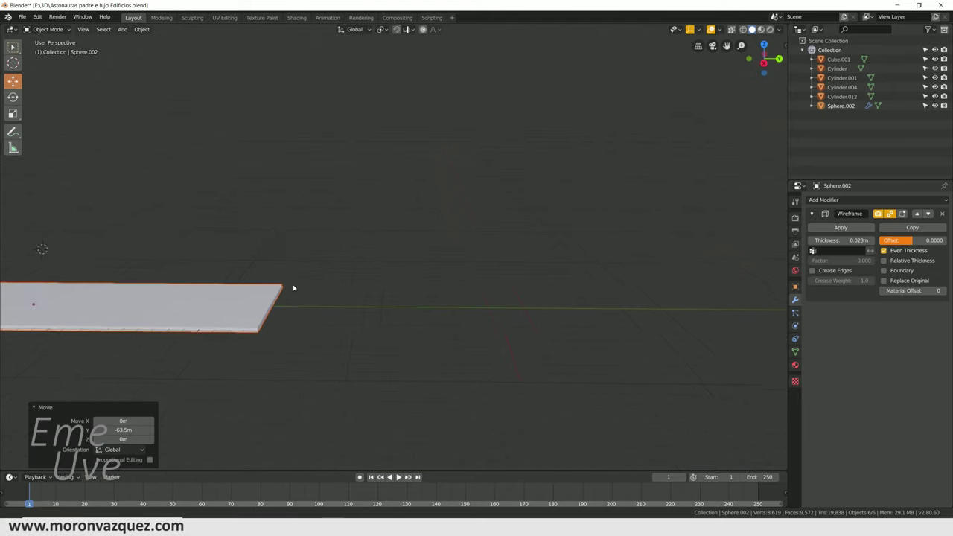
{"action": "right_click", "coordinate": [483, 311], "text": "shift"}
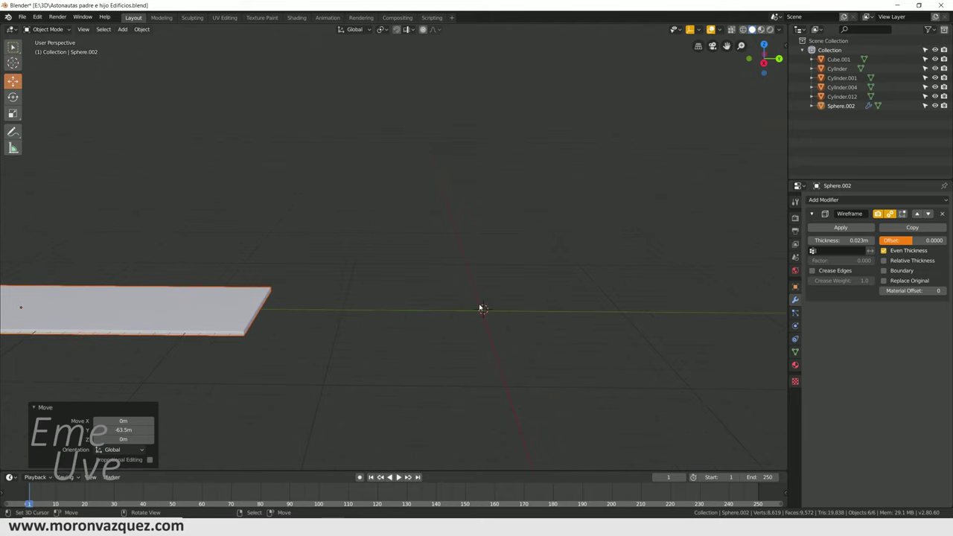
{"action": "key", "text": "shift+a"}
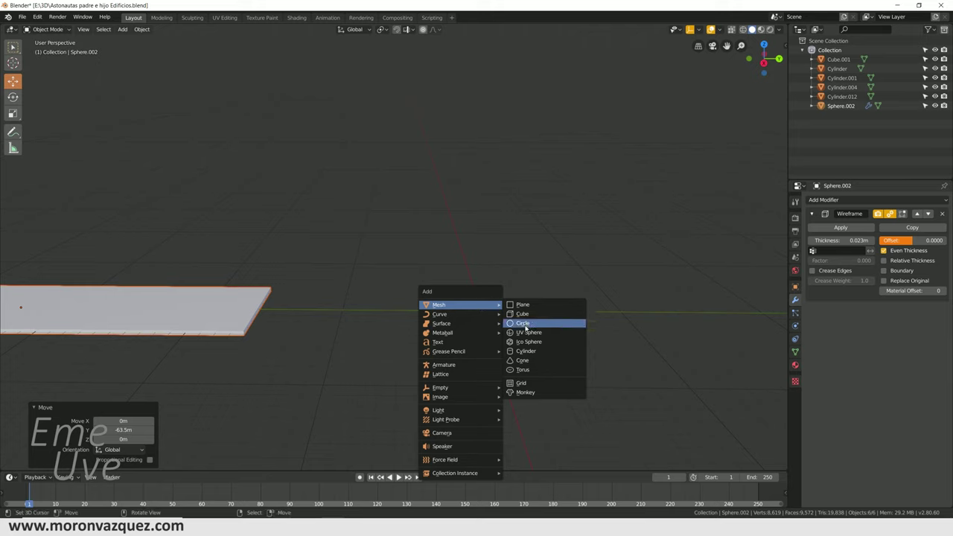
Step: Add a UV sphere at the cursor, scale it up and raise it 3.23 m
{"action": "left_click", "coordinate": [526, 333]}
{"action": "key", "text": "s"}
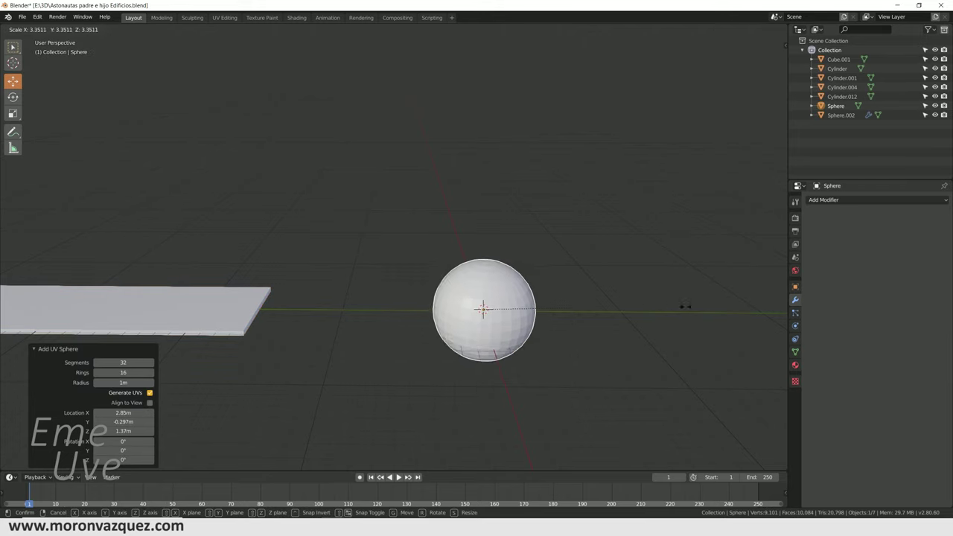
{"action": "left_click", "coordinate": [200, 268]}
{"action": "left_click_drag", "start_coordinate": [478, 276], "coordinate": [475, 237]}
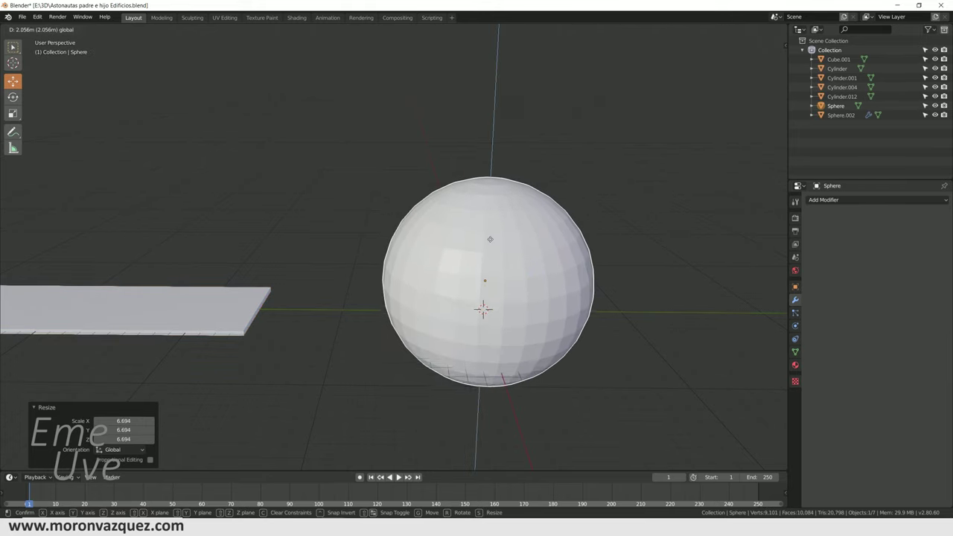
Step: Take the sphere into Edit Mode and back to Object Mode, then bring up Add Modifier
{"action": "left_click", "coordinate": [141, 29]}
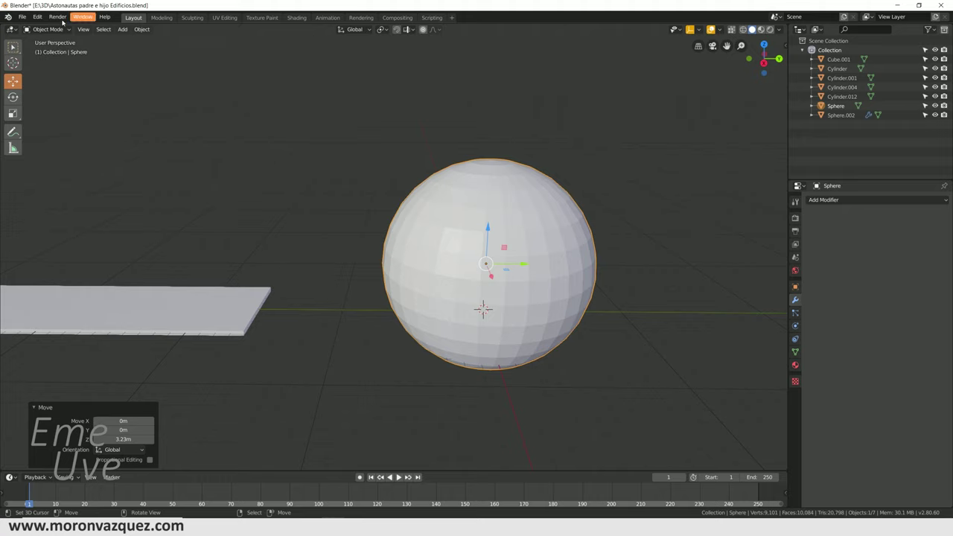
{"action": "left_click", "coordinate": [46, 29]}
{"action": "left_click", "coordinate": [45, 50]}
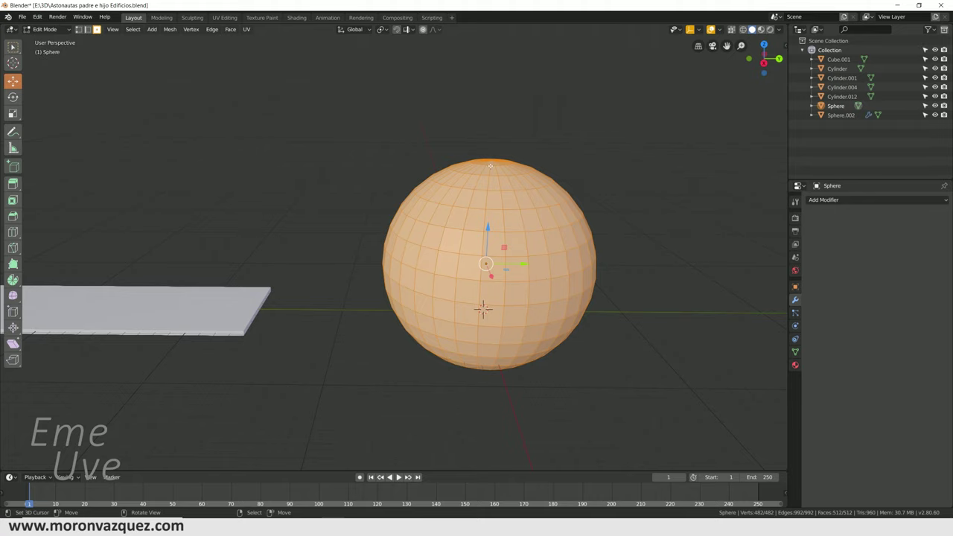
{"action": "scroll", "coordinate": [473, 191], "scroll_direction": "up", "scroll_amount": 5}
{"action": "scroll", "coordinate": [511, 182], "scroll_direction": "down", "scroll_amount": 5}
{"action": "left_click", "coordinate": [44, 29]}
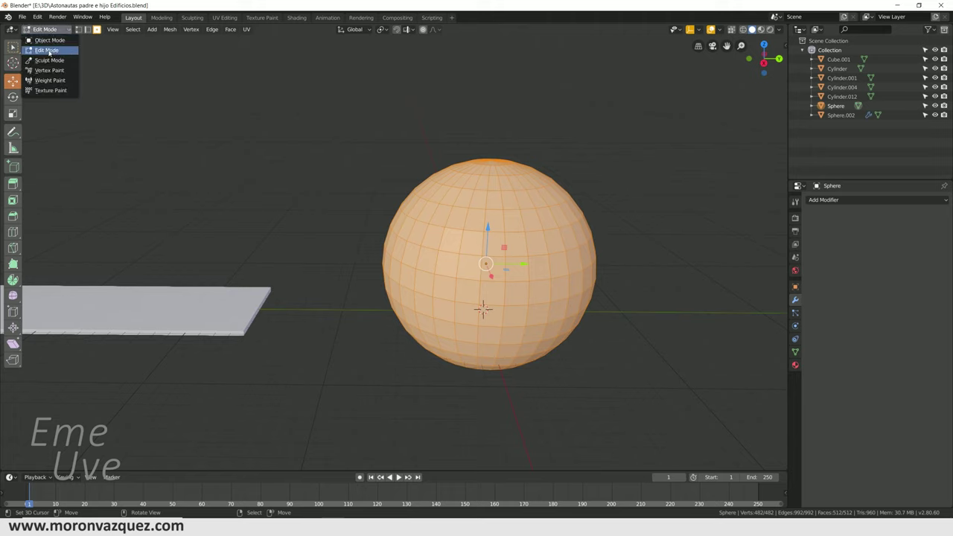
{"action": "left_click", "coordinate": [52, 32]}
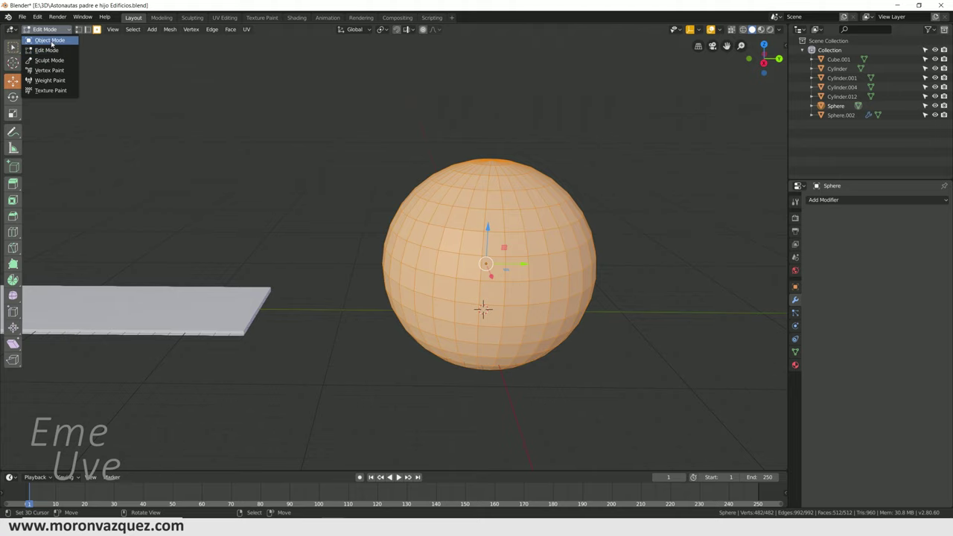
{"action": "left_click", "coordinate": [49, 41]}
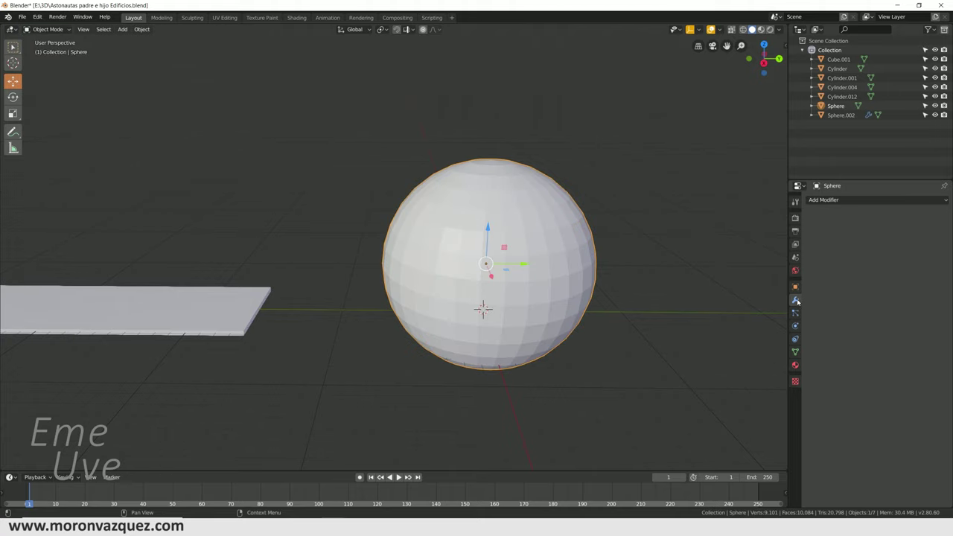
{"action": "left_click", "coordinate": [841, 201]}
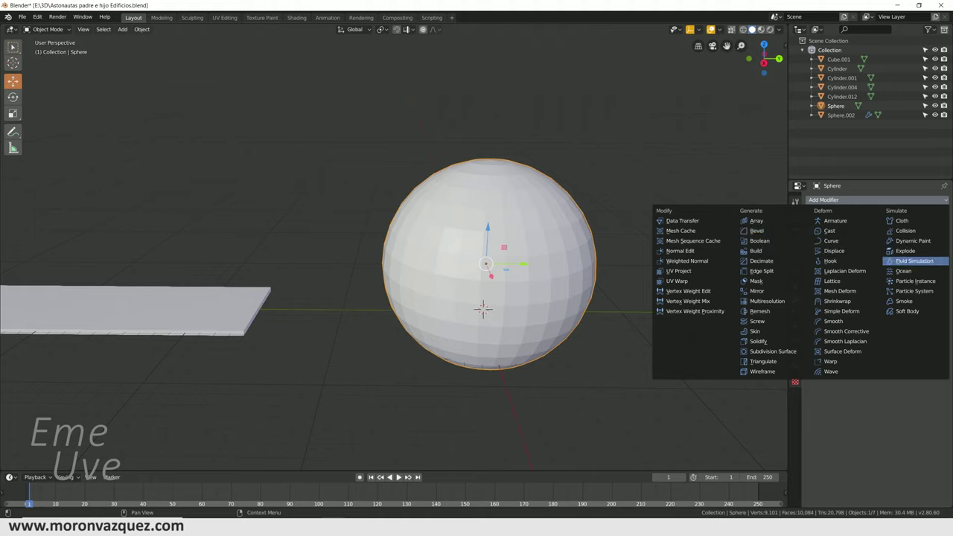
Step: Add a Wireframe modifier at 0.029 m thickness, trying the Relative Thickness and Replace Original options
{"action": "left_click", "coordinate": [765, 372]}
{"action": "scroll", "coordinate": [586, 248], "scroll_direction": "up", "scroll_amount": 2}
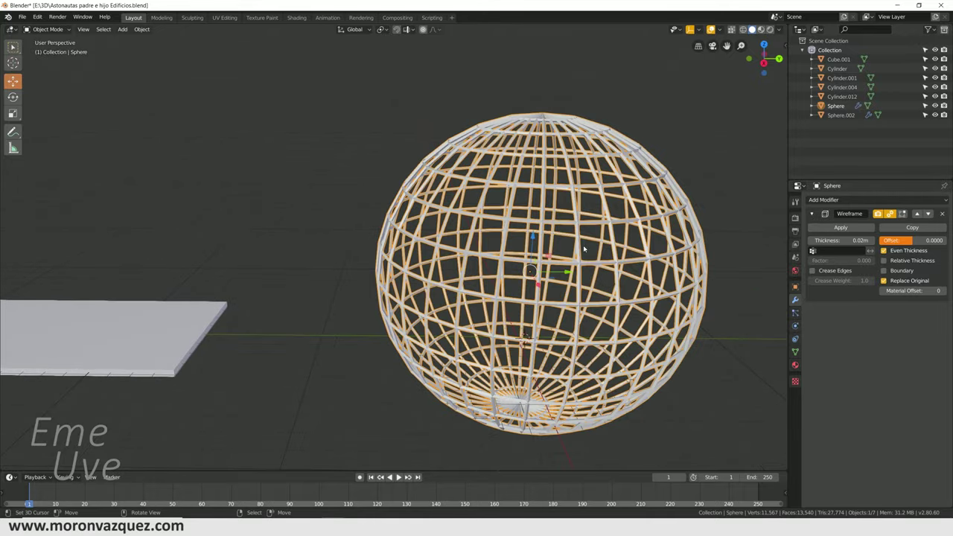
{"action": "middle_click_drag", "start_coordinate": [585, 249], "coordinate": [627, 249]}
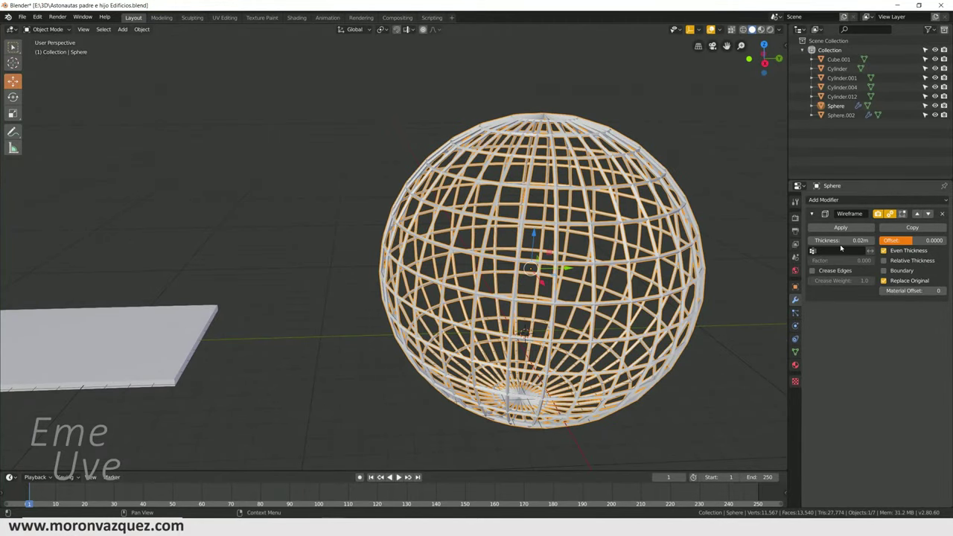
{"action": "left_click_drag", "start_coordinate": [870, 251], "coordinate": [863, 251]}
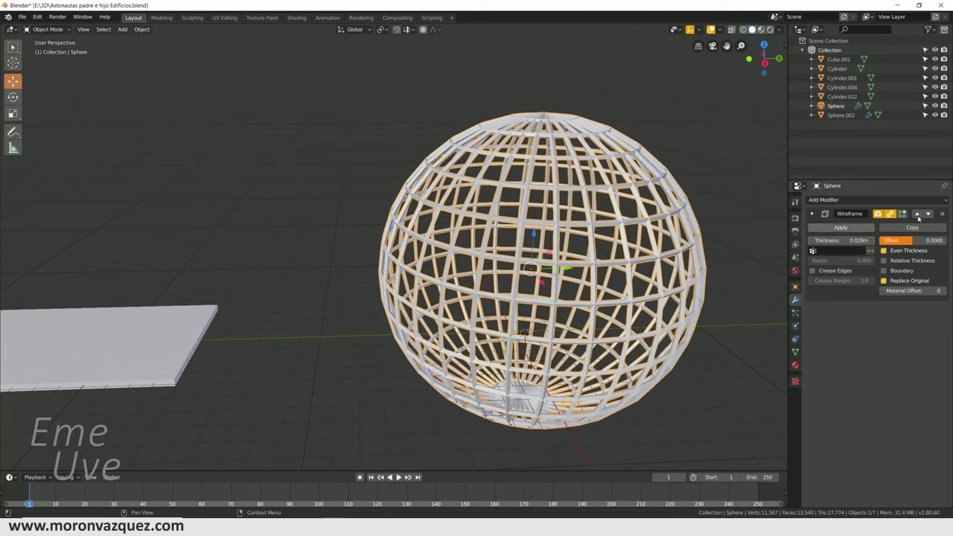
{"action": "left_click", "coordinate": [885, 261]}
{"action": "left_click", "coordinate": [884, 260]}
{"action": "left_click", "coordinate": [885, 271]}
{"action": "left_click", "coordinate": [884, 281]}
{"action": "left_click", "coordinate": [883, 280]}
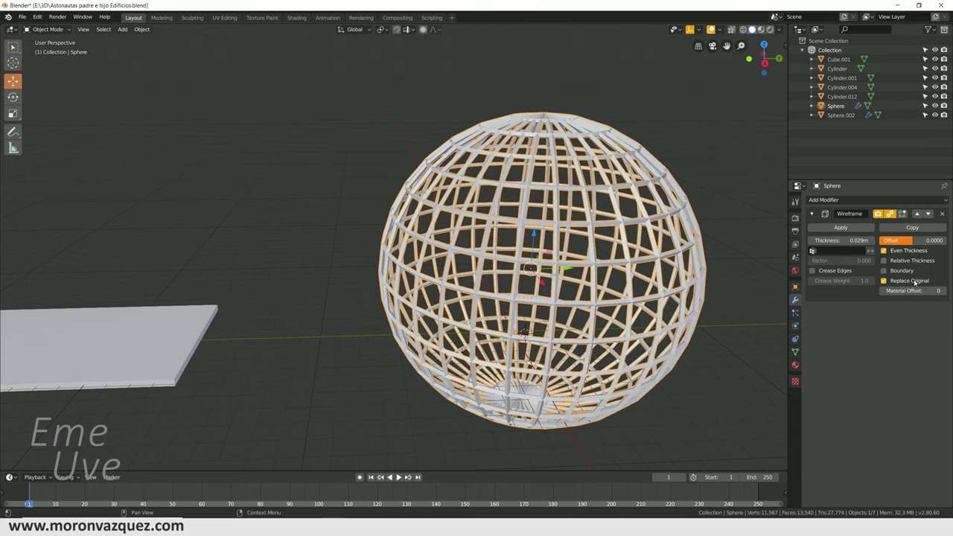
Step: Uncheck Replace Original and compare the paneled sphere with the sphere on legs
{"action": "left_click", "coordinate": [884, 281]}
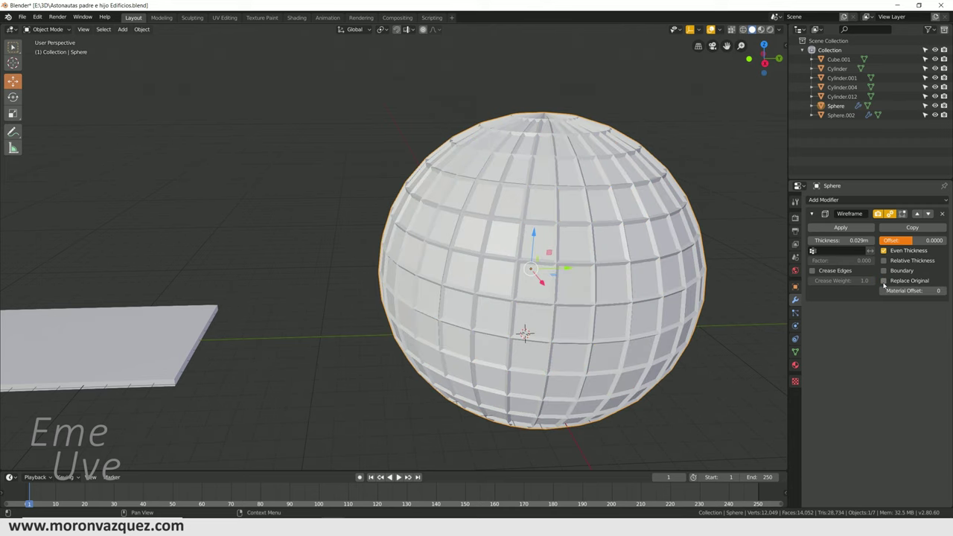
{"action": "middle_click_drag", "start_coordinate": [614, 220], "coordinate": [626, 230]}
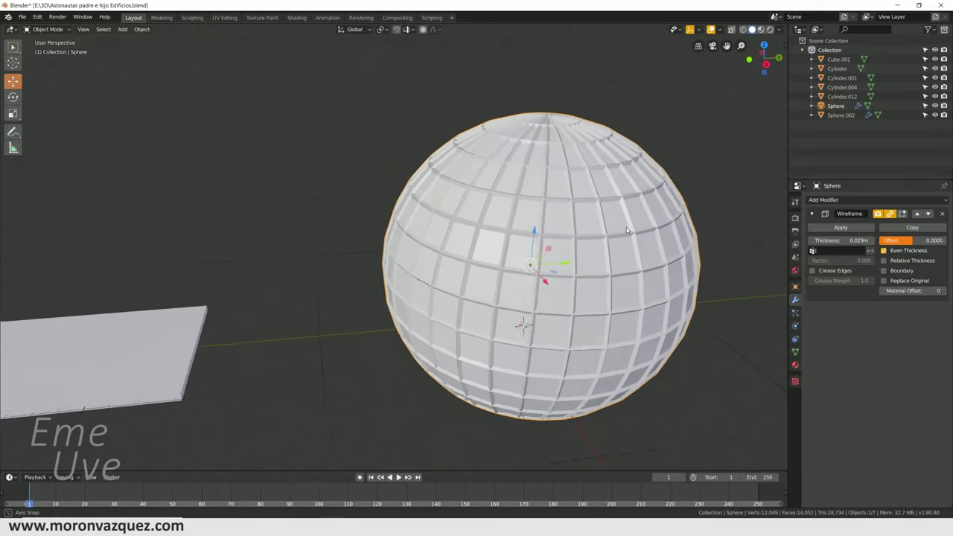
{"action": "middle_click_drag", "start_coordinate": [627, 230], "coordinate": [492, 241]}
{"action": "scroll", "coordinate": [492, 241], "scroll_direction": "down", "scroll_amount": 3}
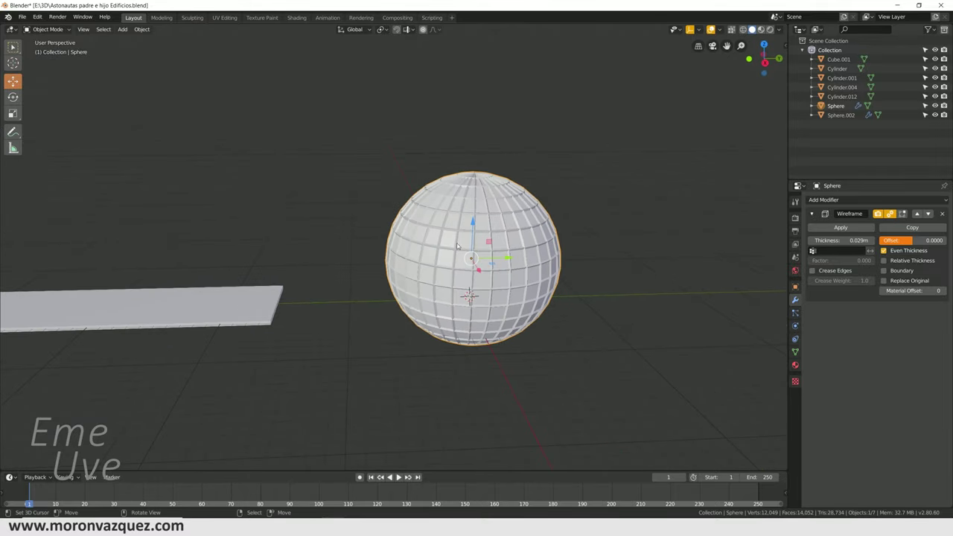
{"action": "middle_click_drag", "start_coordinate": [392, 253], "coordinate": [436, 236]}
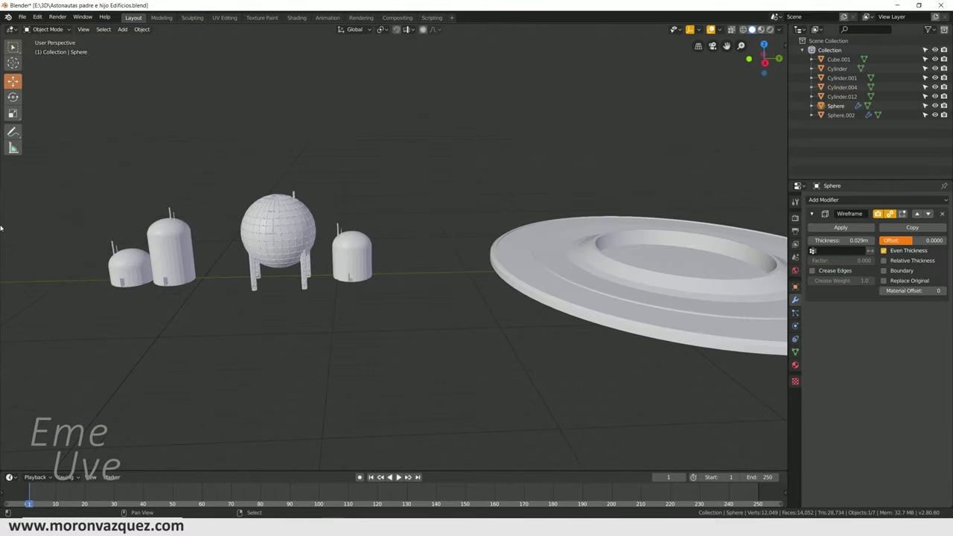
{"action": "scroll", "coordinate": [435, 236], "scroll_direction": "up", "scroll_amount": 4}
{"action": "middle_click_drag", "start_coordinate": [435, 236], "coordinate": [469, 257]}
{"action": "scroll", "coordinate": [469, 257], "scroll_direction": "up", "scroll_amount": 4}
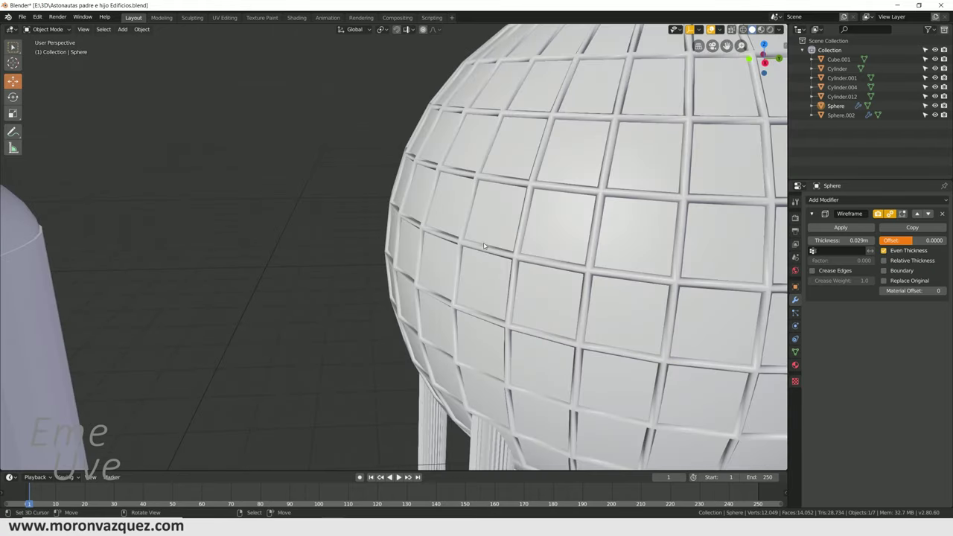
{"action": "scroll", "coordinate": [365, 239], "scroll_direction": "down", "scroll_amount": 1}
{"action": "middle_click_drag", "start_coordinate": [365, 239], "coordinate": [328, 222]}
Step: Frame and orbit the new sphere, then switch to the MARTE.blend Mars scene window
{"action": "scroll", "coordinate": [327, 221], "scroll_direction": "down", "scroll_amount": 3}
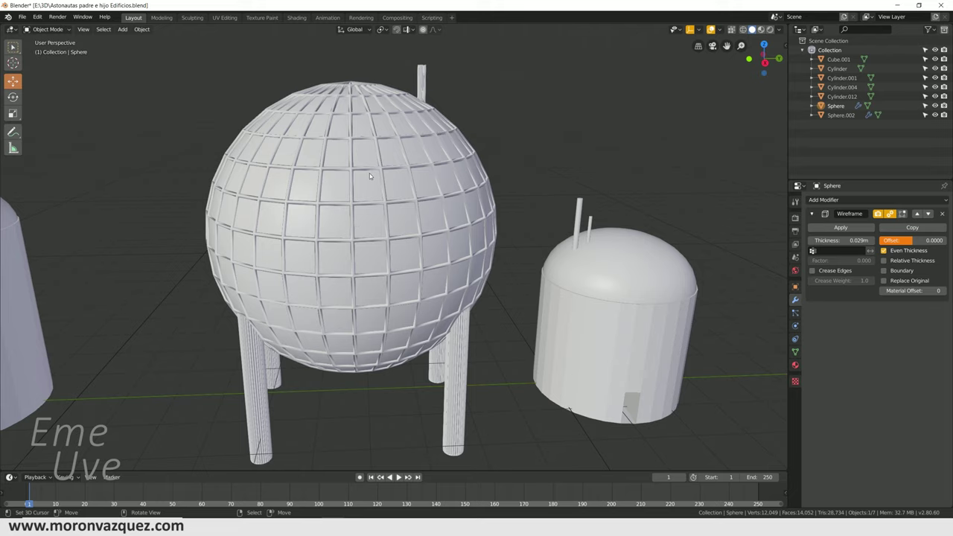
{"action": "scroll", "coordinate": [355, 206], "scroll_direction": "down", "scroll_amount": 4}
{"action": "scroll", "coordinate": [453, 218], "scroll_direction": "down", "scroll_amount": 3, "text": "ctrl"}
{"action": "scroll", "coordinate": [458, 220], "scroll_direction": "down", "scroll_amount": 3, "text": "ctrl"}
{"action": "scroll", "coordinate": [466, 222], "scroll_direction": "down", "scroll_amount": 3, "text": "ctrl"}
{"action": "key", "text": "KP_Decimal"}
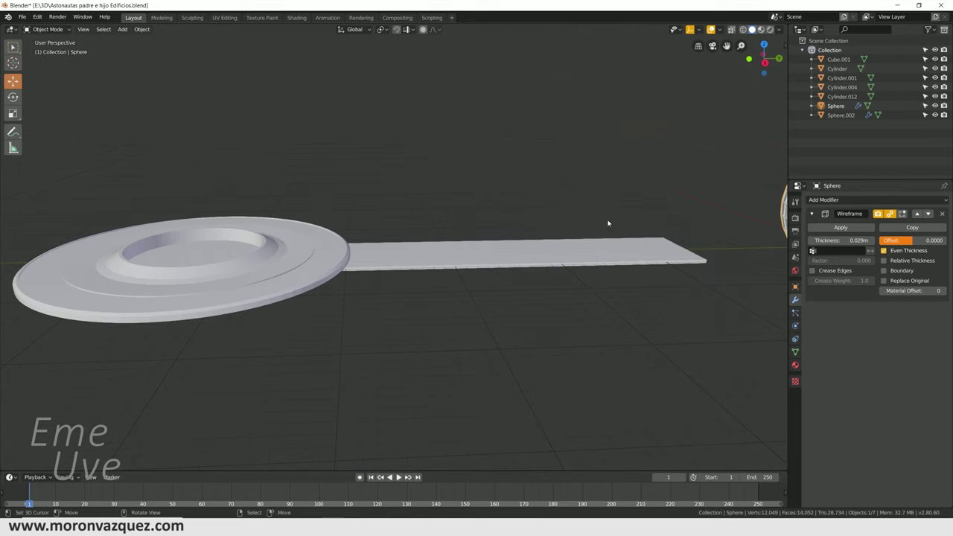
{"action": "mouse_move", "coordinate": [409, 266]}
{"action": "middle_mouse_down"}
{"action": "mouse_move", "coordinate": [412, 257]}
{"action": "mouse_move", "coordinate": [399, 257]}
{"action": "middle_mouse_up"}
{"action": "scroll", "coordinate": [398, 257], "scroll_direction": "up", "scroll_amount": 3}
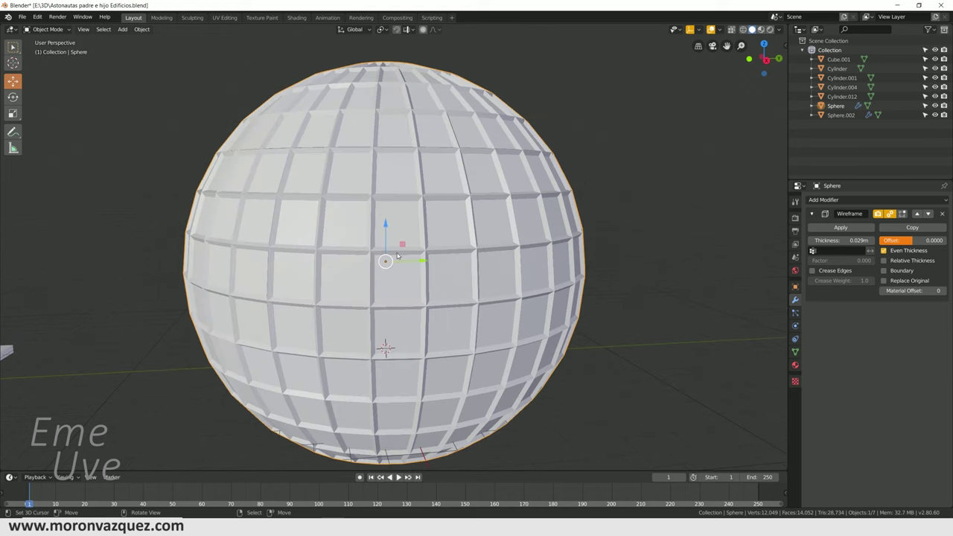
{"action": "scroll", "coordinate": [404, 254], "scroll_direction": "down", "scroll_amount": 1}
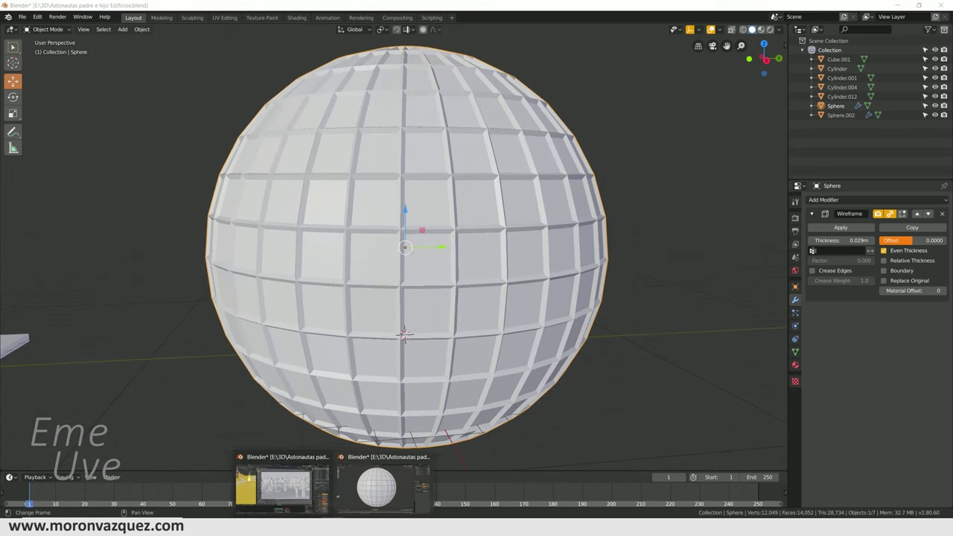
{"action": "left_click", "coordinate": [283, 487]}
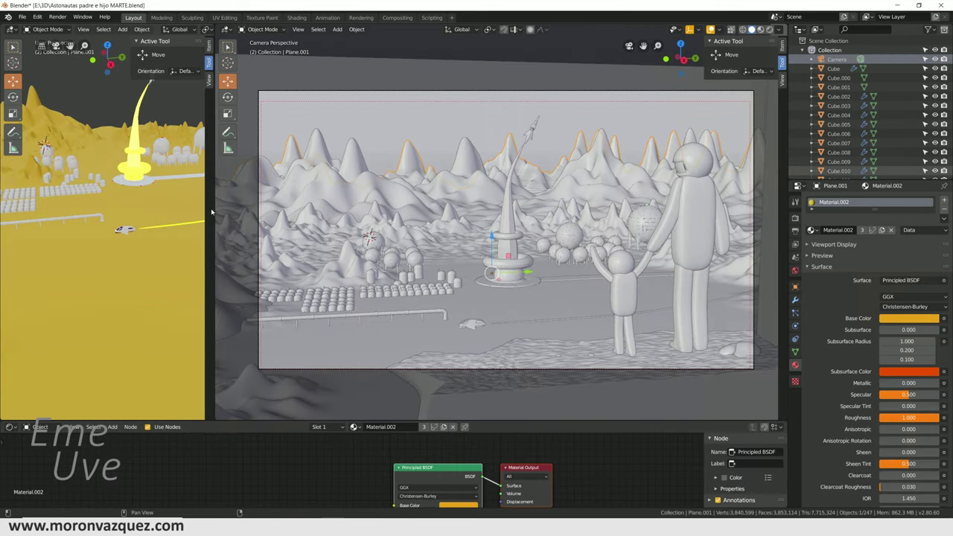
Step: Orbit the terrain, return to camera view and show the shot in Rendered shading
{"action": "middle_click_drag", "start_coordinate": [518, 186], "coordinate": [522, 209]}
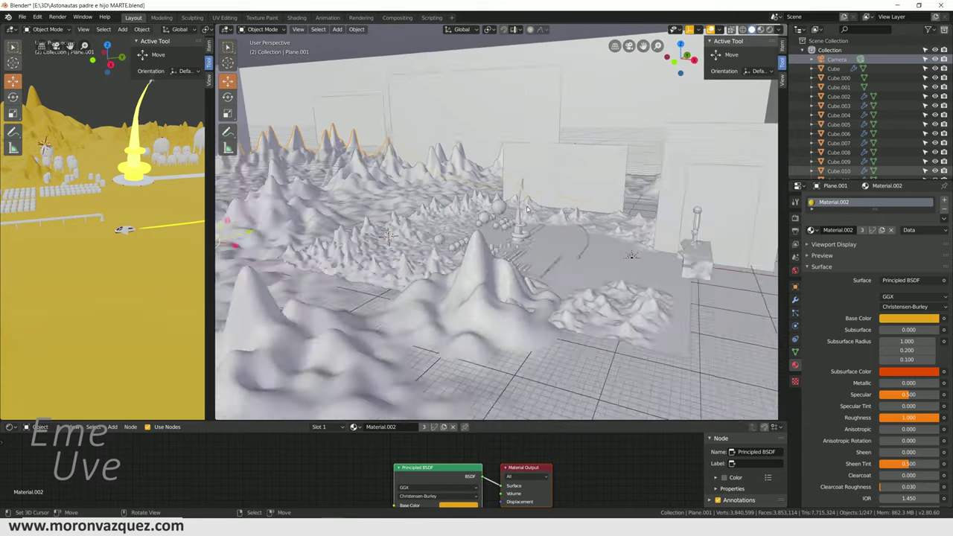
{"action": "middle_click_drag", "start_coordinate": [561, 152], "coordinate": [576, 74]}
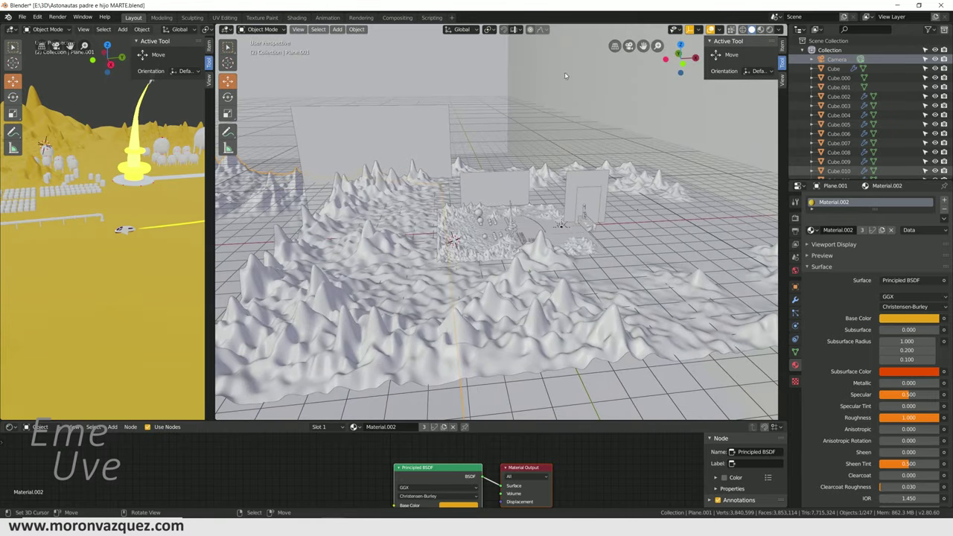
{"action": "middle_click_drag", "start_coordinate": [640, 143], "coordinate": [471, 101]}
{"action": "middle_click_drag", "start_coordinate": [552, 125], "coordinate": [526, 182]}
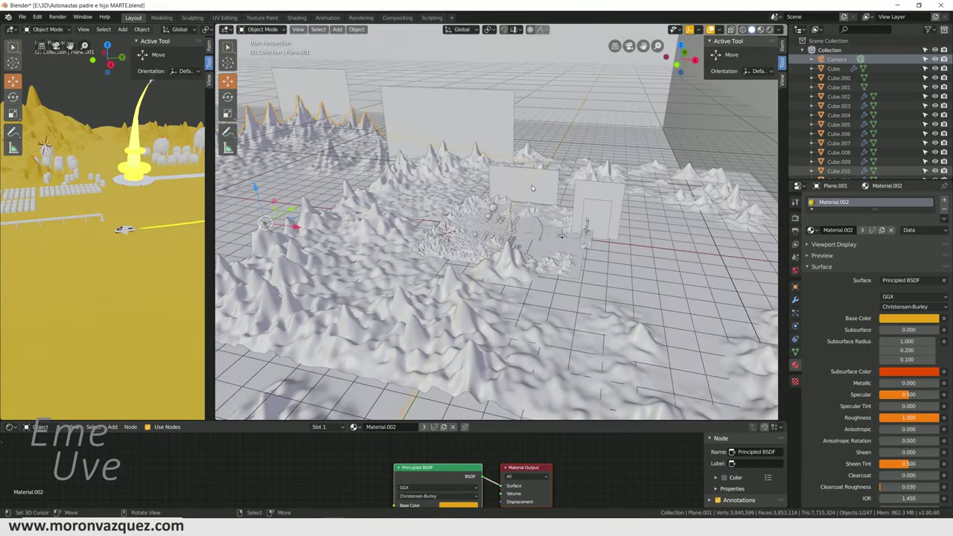
{"action": "key", "text": "KP_0"}
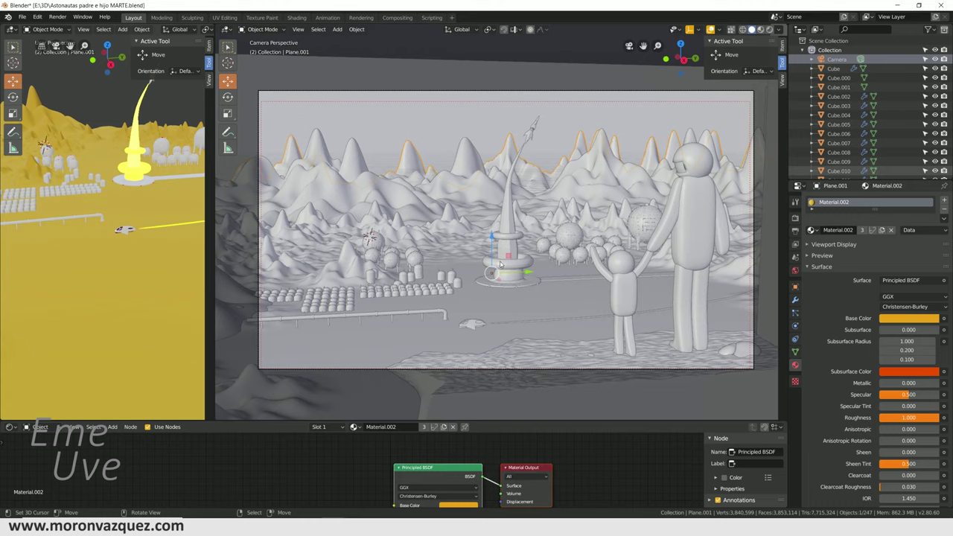
{"action": "left_click", "coordinate": [770, 29]}
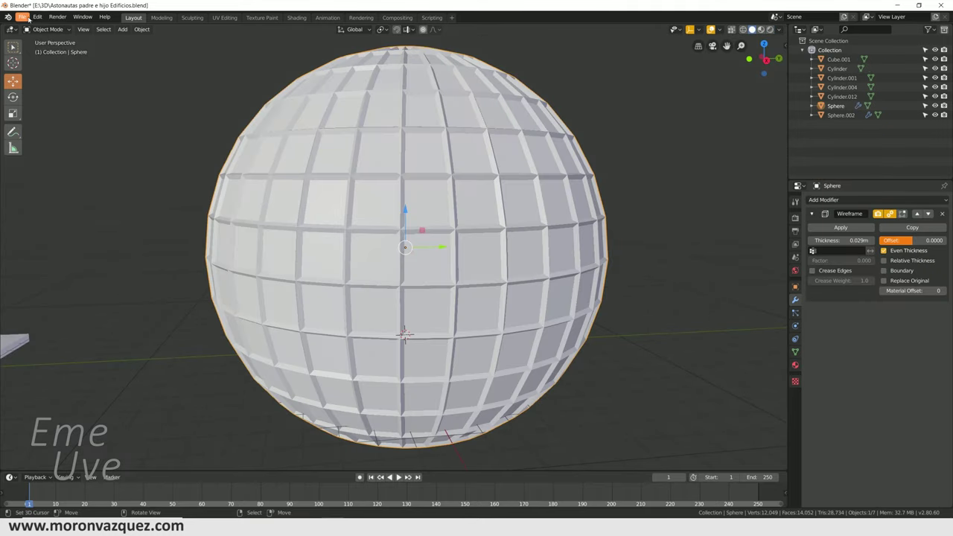
{"action": "left_click", "coordinate": [23, 16]}
{"action": "mouse_move", "coordinate": [34, 27]}
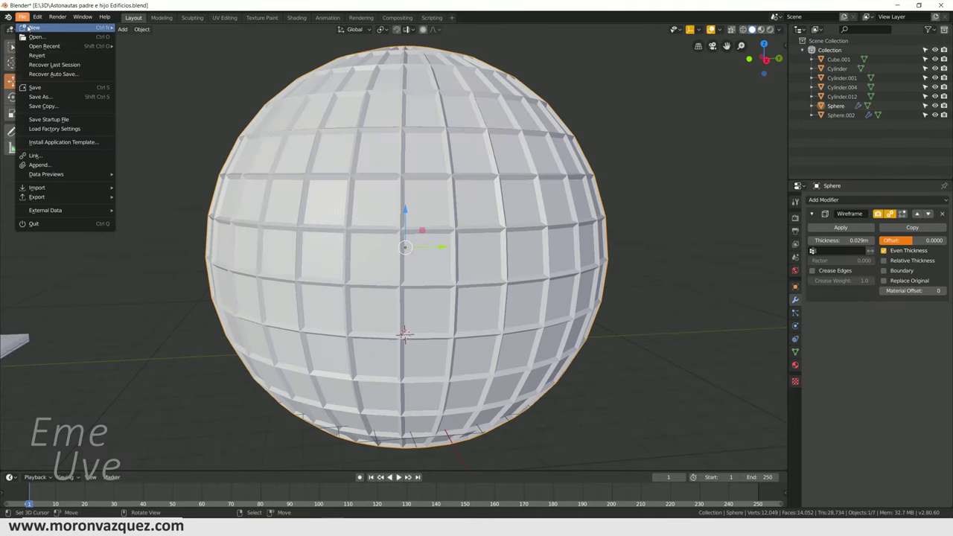
Step: Dismiss the new-file options twice without creating a new file
{"action": "left_click", "coordinate": [146, 35]}
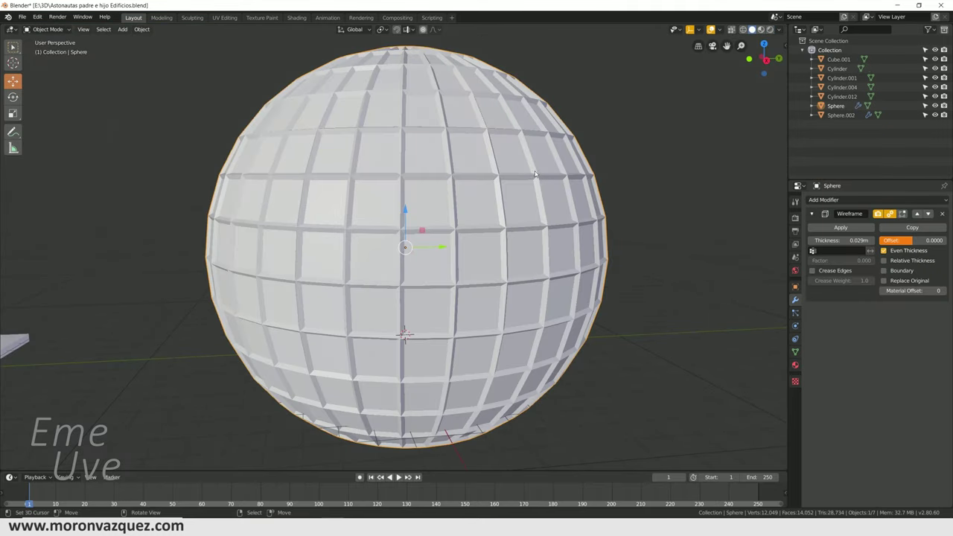
{"action": "left_click", "coordinate": [22, 16]}
{"action": "mouse_move", "coordinate": [52, 27]}
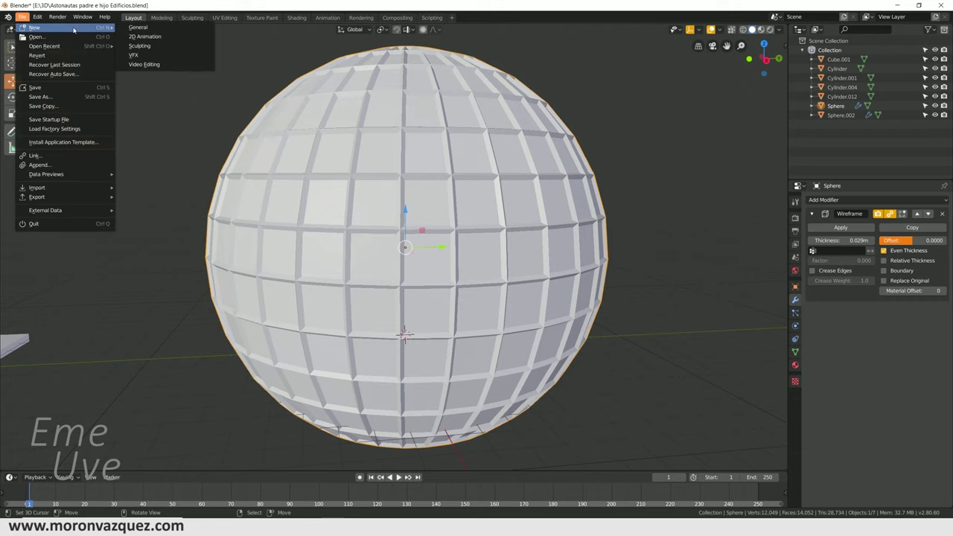
{"action": "left_click", "coordinate": [130, 28]}
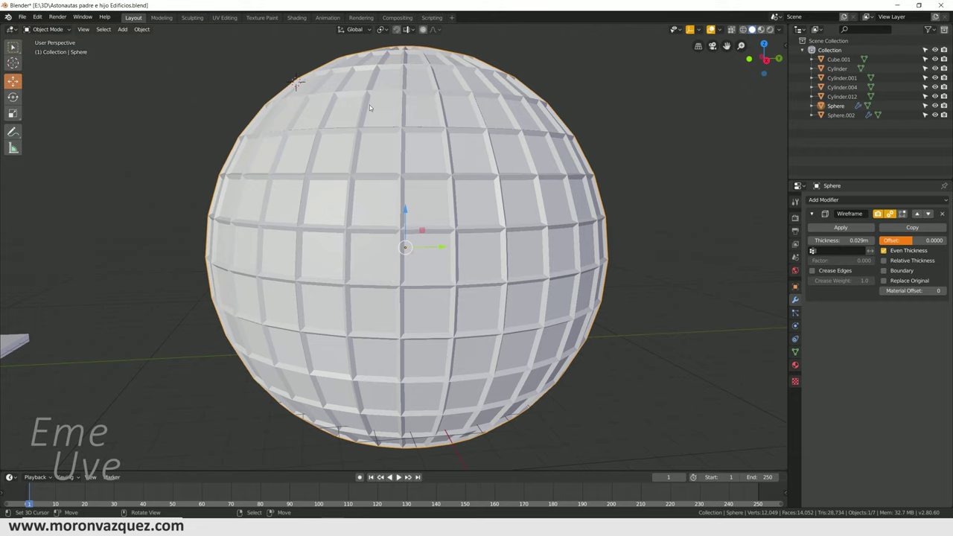
{"action": "scroll", "coordinate": [413, 142], "scroll_direction": "down", "scroll_amount": 6}
{"action": "scroll", "coordinate": [414, 143], "scroll_direction": "down", "scroll_amount": 6}
{"action": "scroll", "coordinate": [415, 140], "scroll_direction": "down", "scroll_amount": 2}
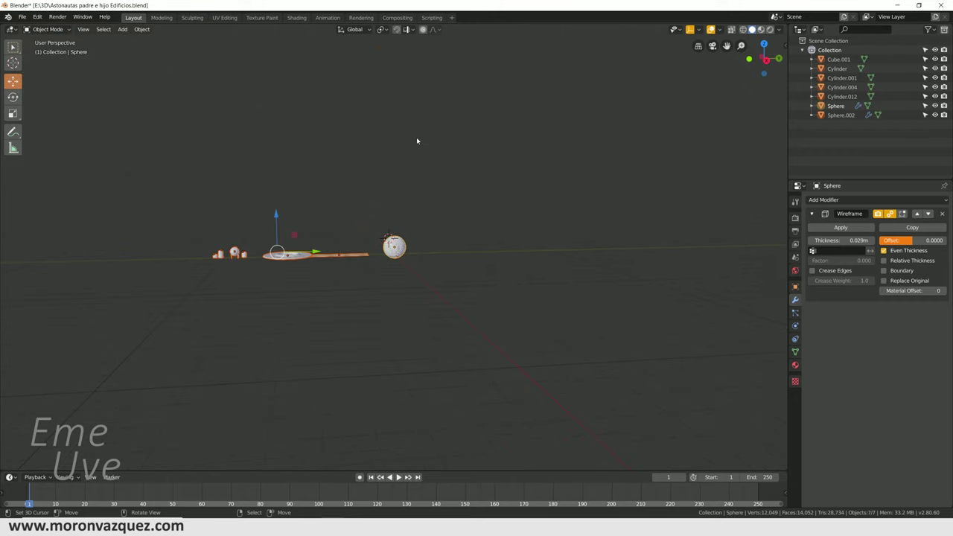
Step: Delete the extra objects: the new wireframe sphere, the flat slab and the disc
{"action": "key", "text": "Delete"}
{"action": "middle_click_drag", "start_coordinate": [419, 136], "coordinate": [399, 309]}
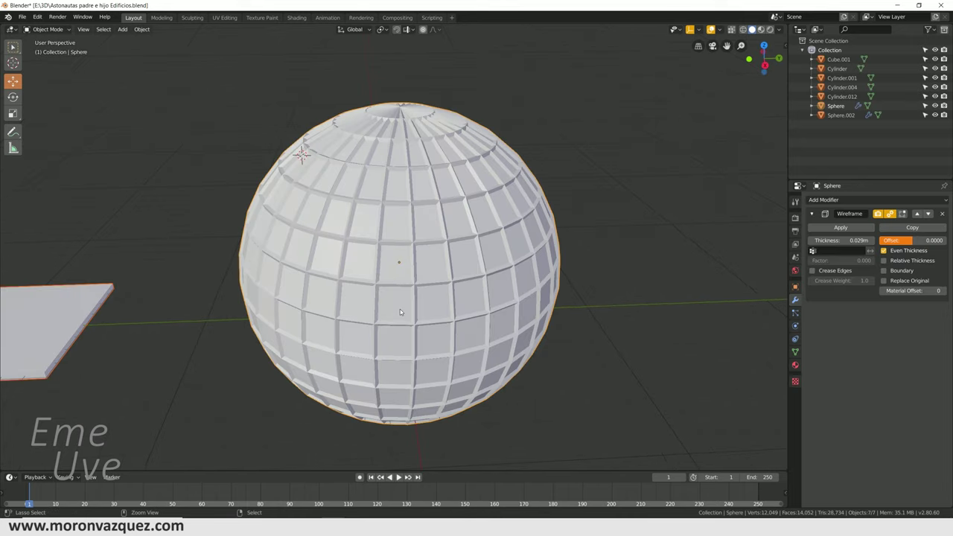
{"action": "scroll", "coordinate": [400, 307], "scroll_direction": "down", "scroll_amount": 5}
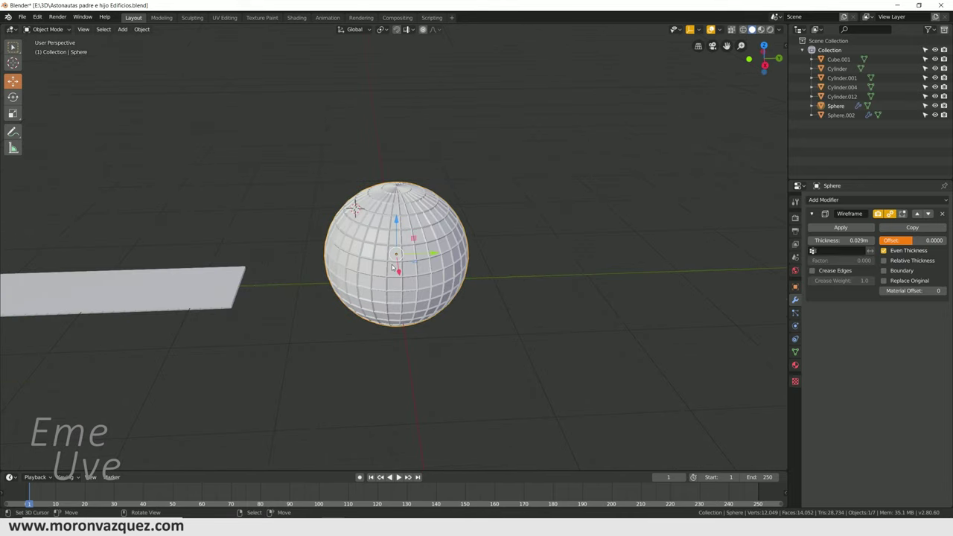
{"action": "key", "text": "Delete"}
{"action": "scroll", "coordinate": [394, 260], "scroll_direction": "down", "scroll_amount": 1}
{"action": "left_click", "coordinate": [246, 265]}
{"action": "key", "text": "Delete"}
{"action": "left_click", "coordinate": [129, 261]}
{"action": "key", "text": "Delete"}
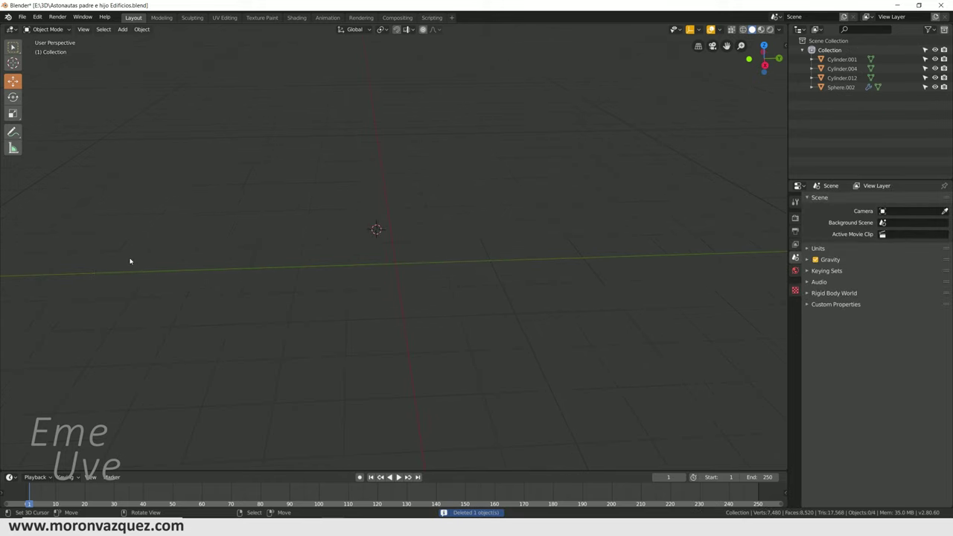
Step: Frame the four remaining objects, select them all and slide them 96.2 m along Y
{"action": "key", "text": "Home"}
{"action": "middle_click_drag", "start_coordinate": [551, 228], "coordinate": [285, 239]}
{"action": "key", "text": "a"}
{"action": "left_click_drag", "start_coordinate": [177, 240], "coordinate": [650, 228]}
{"action": "mouse_move", "coordinate": [649, 227]}
{"action": "middle_mouse_down"}
{"action": "mouse_move", "coordinate": [475, 245]}
{"action": "mouse_move", "coordinate": [444, 317]}
{"action": "middle_mouse_up"}
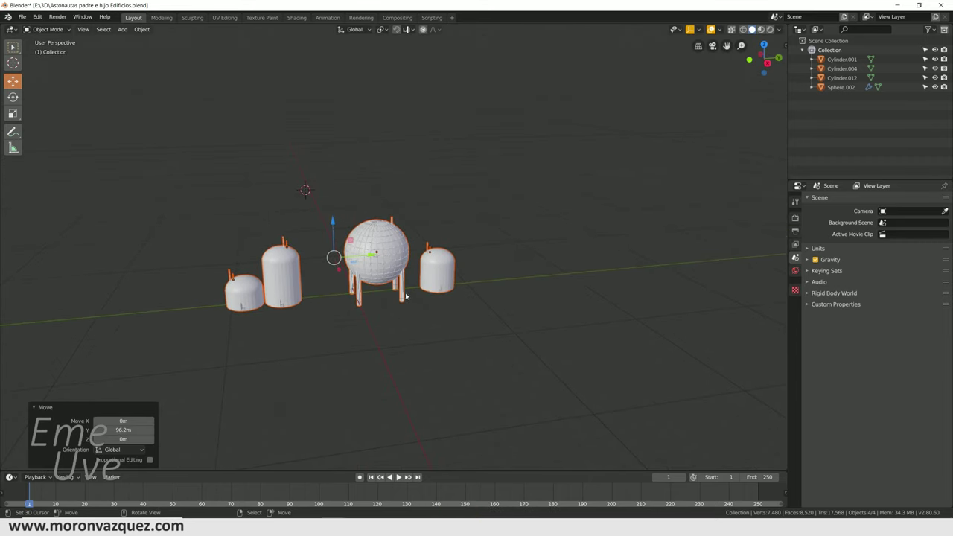
{"action": "key", "text": "shift+a"}
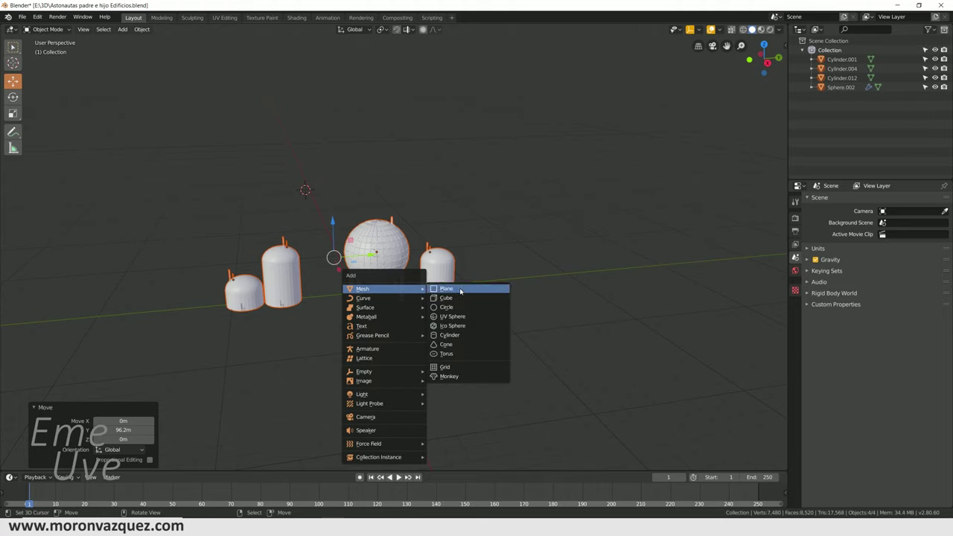
Step: Add a plane at the world origin and scale it to about 22.985 as ground
{"action": "left_click", "coordinate": [458, 290]}
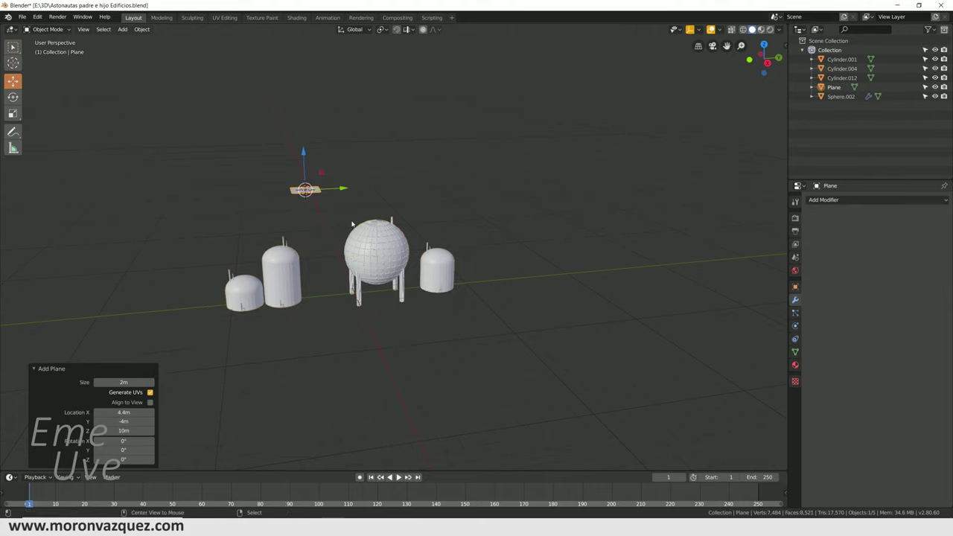
{"action": "key", "text": "alt+g"}
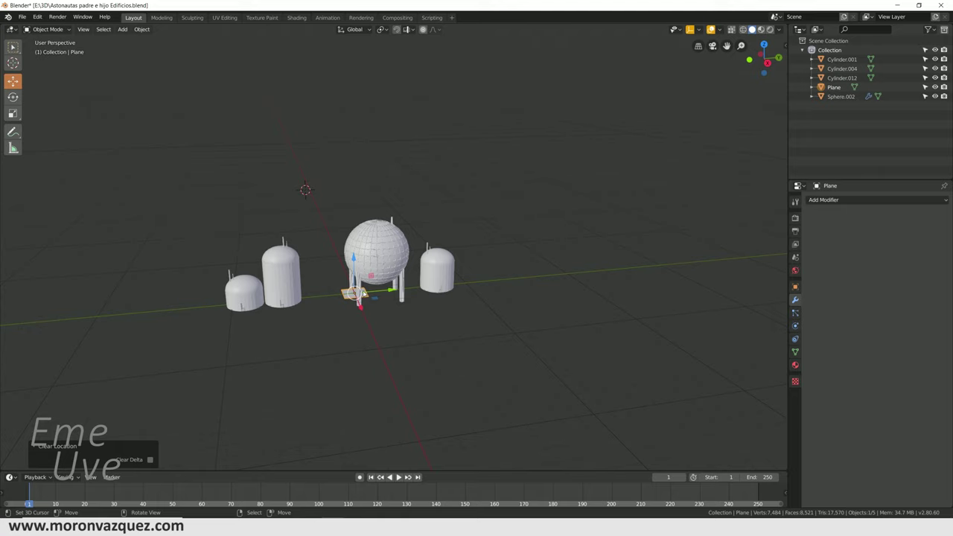
{"action": "key", "text": "s"}
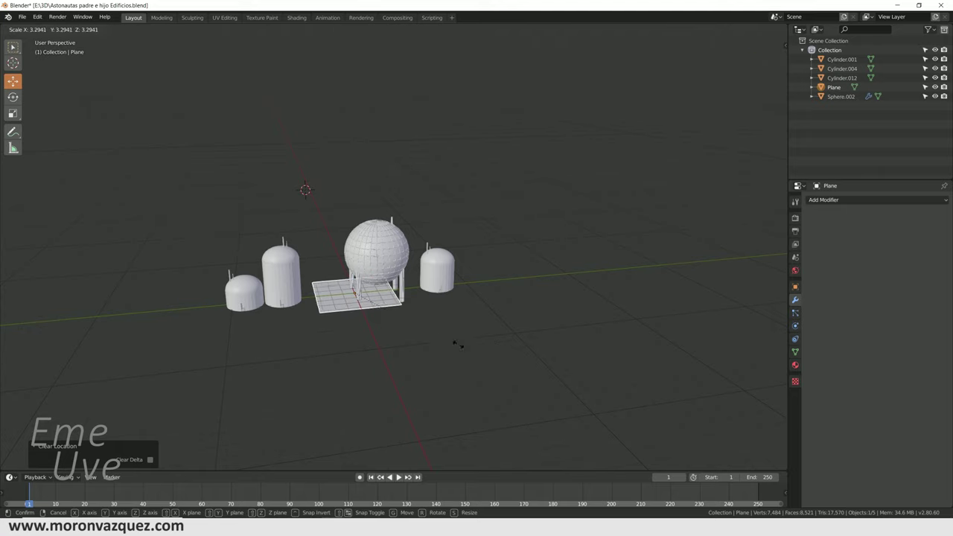
{"action": "left_click", "coordinate": [238, 408]}
{"action": "mouse_move", "coordinate": [249, 403]}
{"action": "middle_mouse_down"}
{"action": "mouse_move", "coordinate": [430, 316]}
{"action": "mouse_move", "coordinate": [445, 318]}
{"action": "mouse_move", "coordinate": [262, 321]}
{"action": "mouse_move", "coordinate": [313, 283]}
{"action": "middle_mouse_up"}
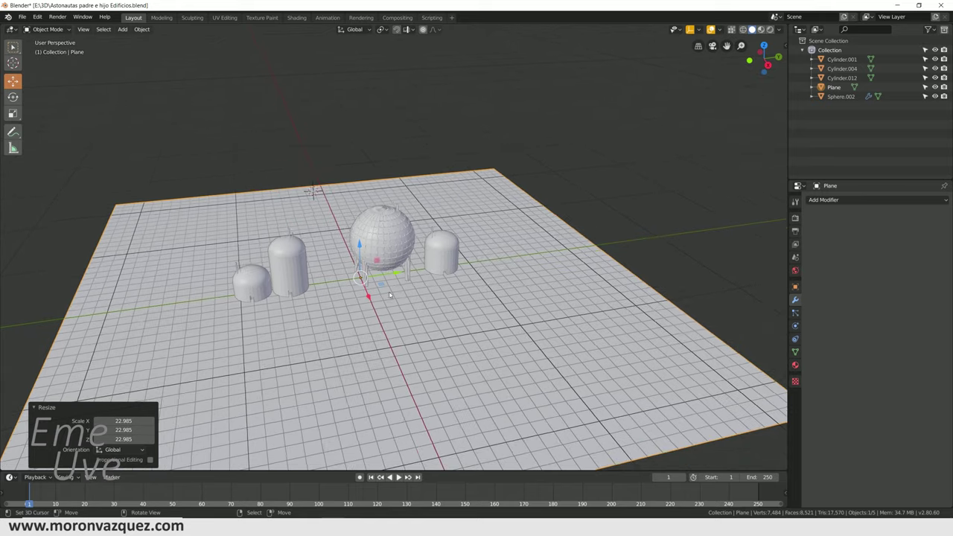
{"action": "scroll", "coordinate": [336, 239], "scroll_direction": "up", "scroll_amount": 4}
{"action": "mouse_move", "coordinate": [335, 238]}
{"action": "middle_mouse_down", "text": "shift"}
{"action": "mouse_move", "coordinate": [395, 308]}
{"action": "mouse_move", "coordinate": [390, 275]}
{"action": "mouse_move", "coordinate": [386, 300]}
{"action": "middle_mouse_up", "text": "shift"}
{"action": "scroll", "coordinate": [395, 307], "scroll_direction": "down", "scroll_amount": 3}
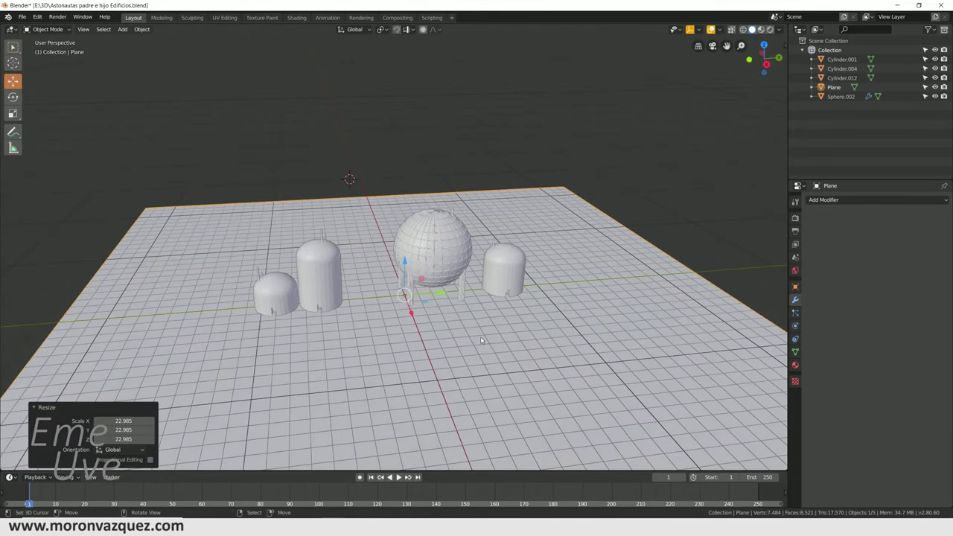
Step: Raise all objects 0.199 m along Z, then add a new cube
{"action": "key", "text": "a"}
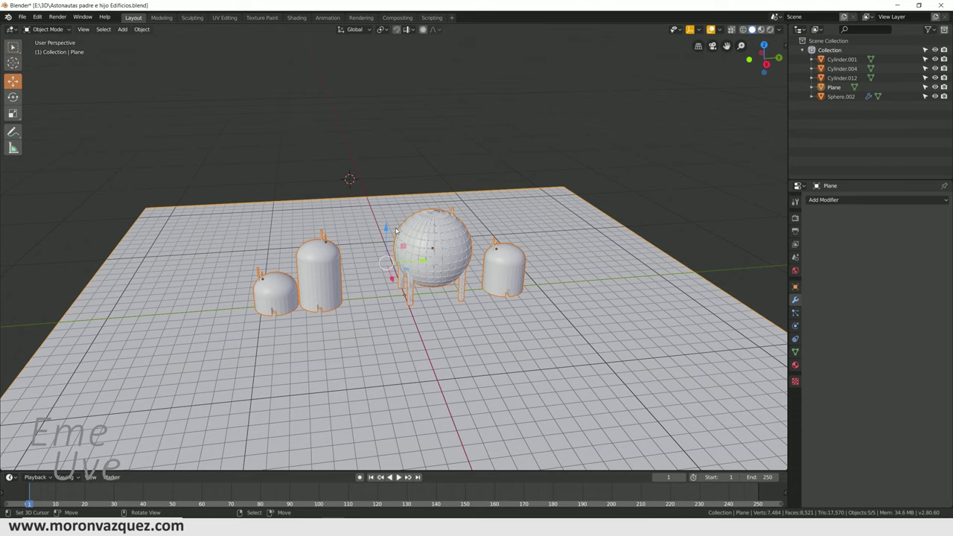
{"action": "left_click_drag", "start_coordinate": [386, 227], "coordinate": [386, 223]}
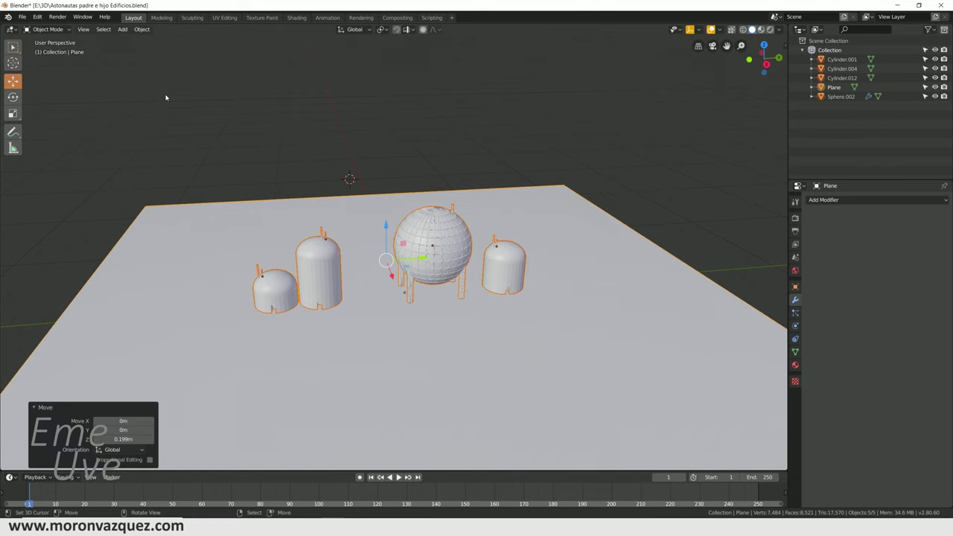
{"action": "scroll", "coordinate": [166, 97], "scroll_direction": "down", "scroll_amount": 2}
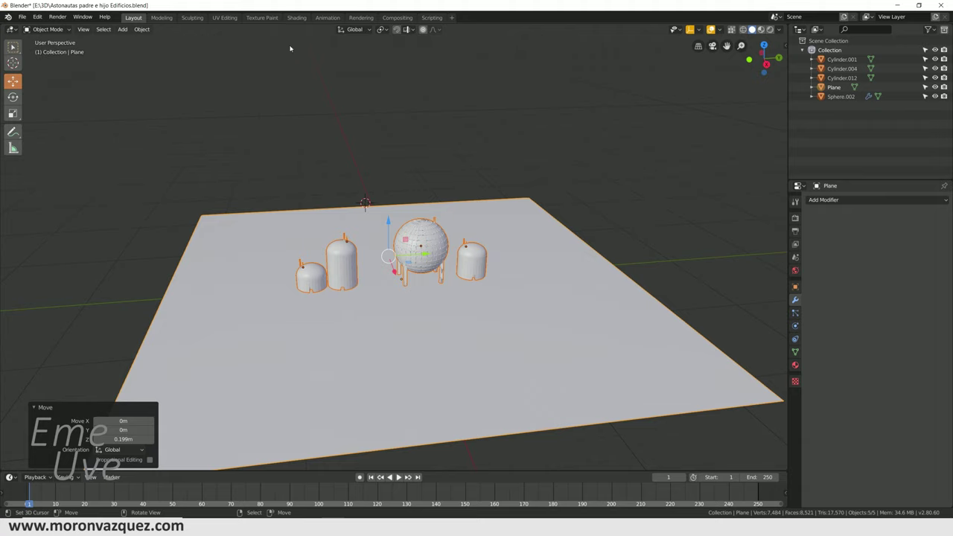
{"action": "scroll", "coordinate": [426, 339], "scroll_direction": "up", "scroll_amount": 2}
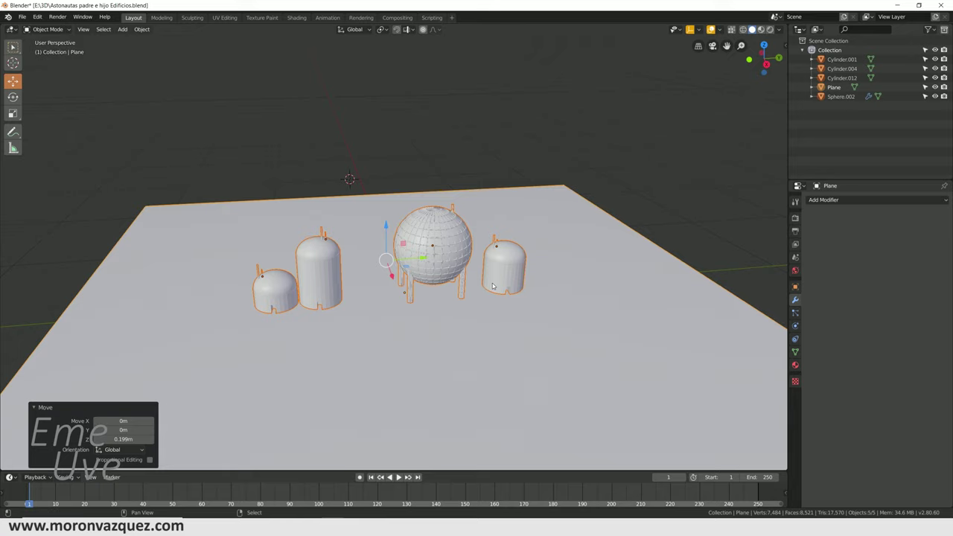
{"action": "key", "text": "shift+a"}
{"action": "left_click", "coordinate": [540, 292]}
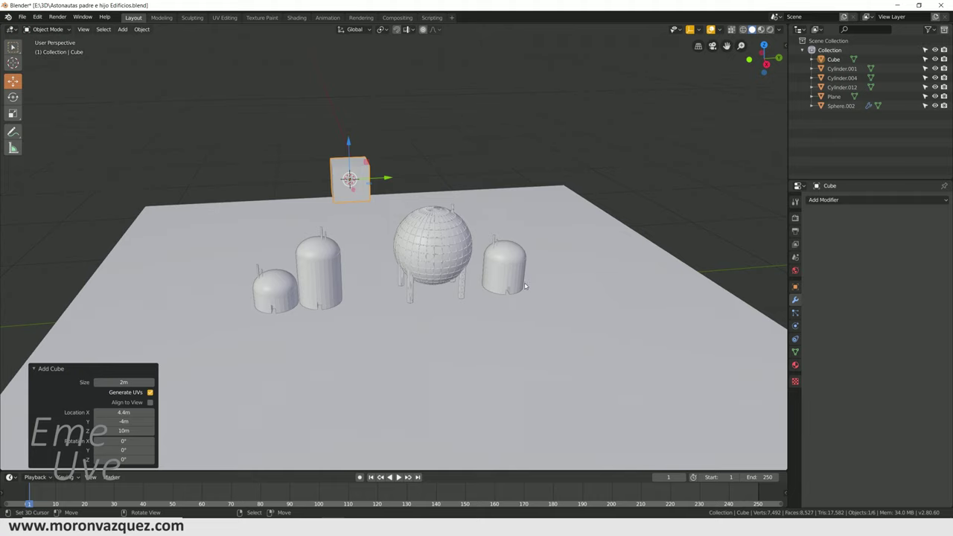
Step: Reset the cube to the origin, scale it to 13.261 and raise it 12.1 m
{"action": "key", "text": "alt+g"}
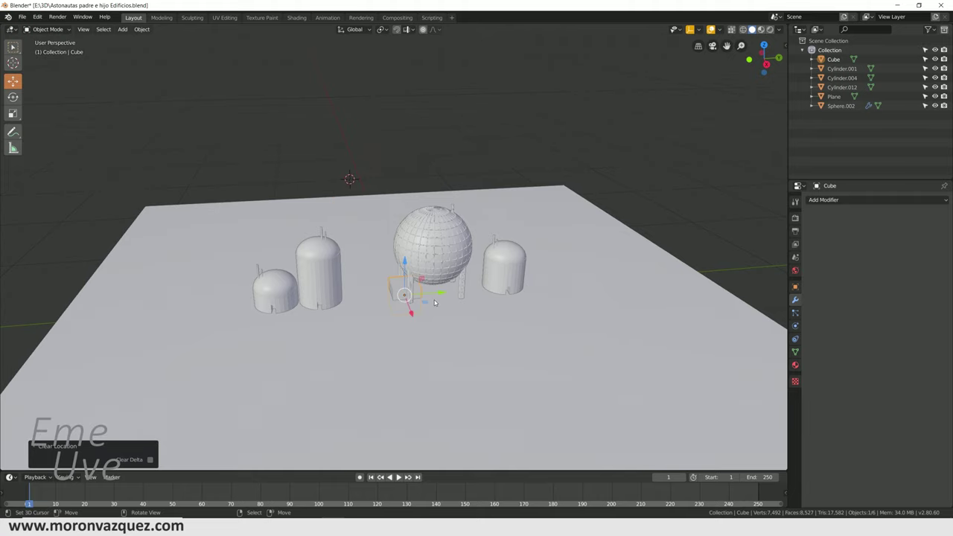
{"action": "key", "text": "s"}
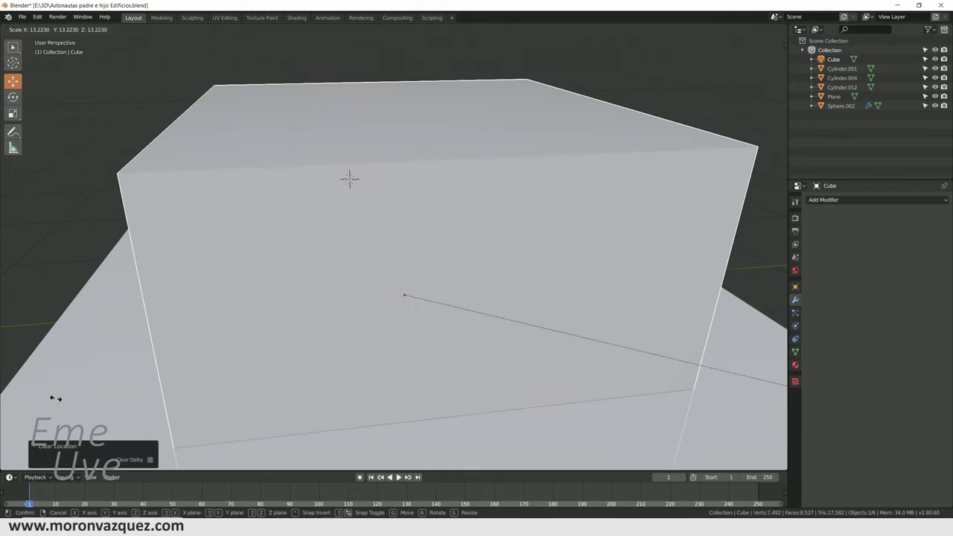
{"action": "left_click", "coordinate": [54, 399]}
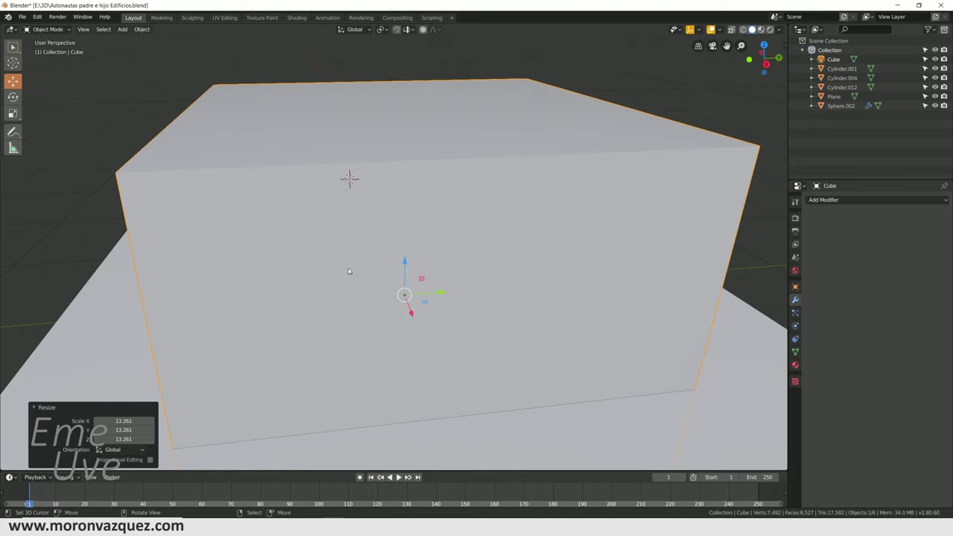
{"action": "key", "text": "KP_1"}
{"action": "key", "text": "g"}
{"action": "key", "text": "z"}
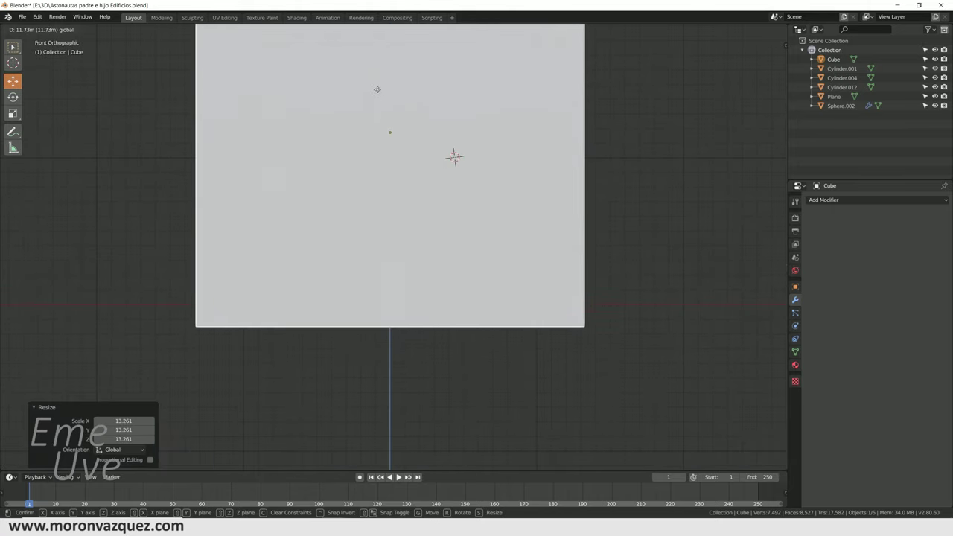
{"action": "left_click", "coordinate": [377, 89]}
{"action": "scroll", "coordinate": [378, 90], "scroll_direction": "down", "scroll_amount": 1}
{"action": "scroll", "coordinate": [377, 90], "scroll_direction": "down", "scroll_amount": 2}
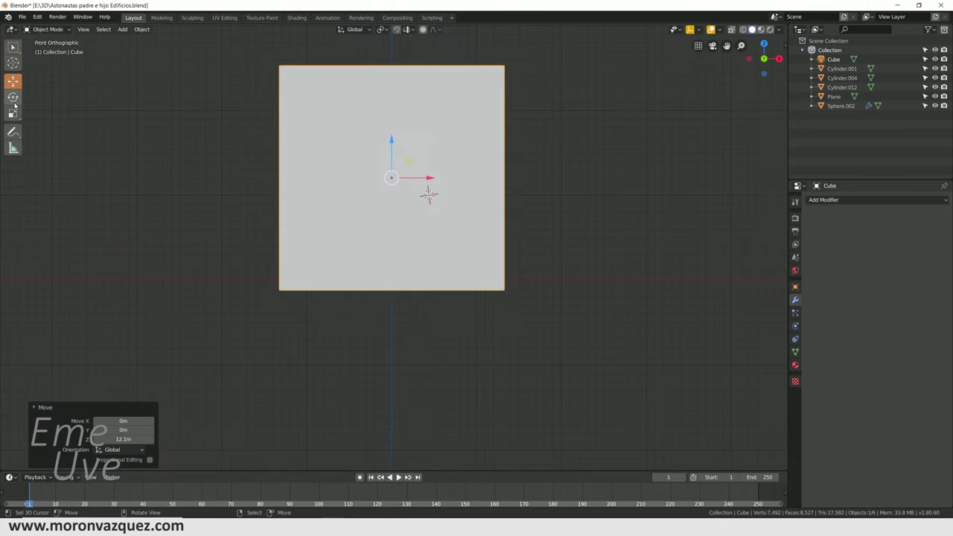
Step: Flatten the cube to about 0.613 height, then reset its location and raise it
{"action": "left_click", "coordinate": [13, 112]}
{"action": "left_click_drag", "start_coordinate": [388, 141], "coordinate": [392, 156]}
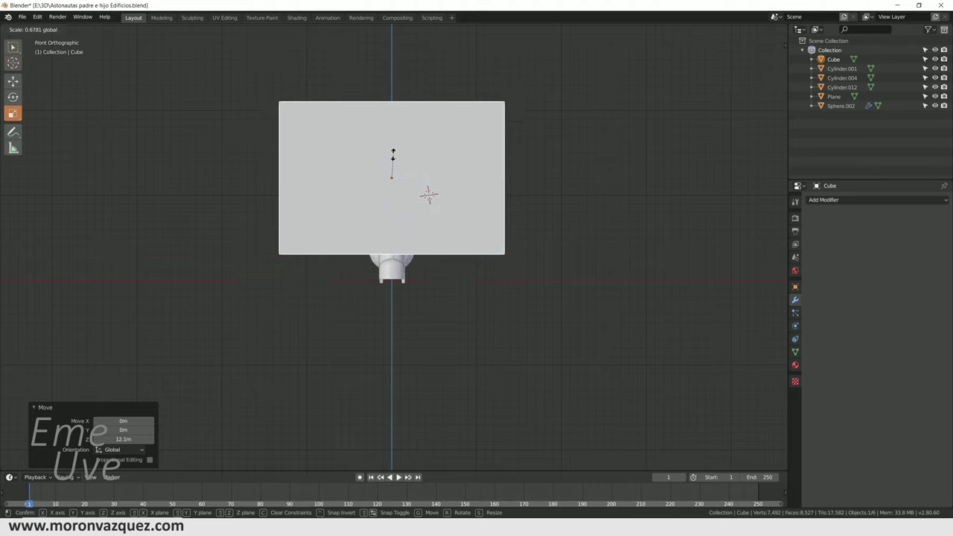
{"action": "left_click", "coordinate": [13, 80]}
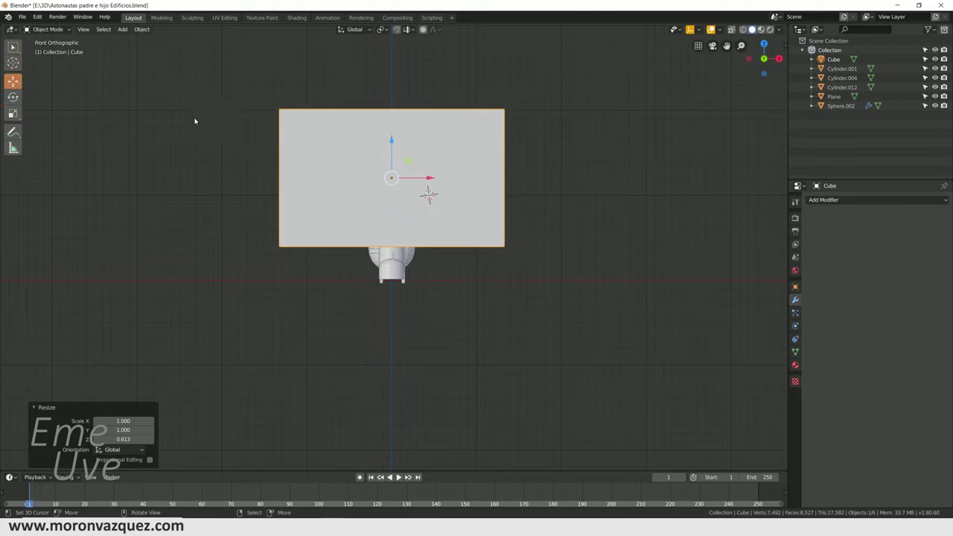
{"action": "key", "text": "alt+g"}
{"action": "left_click_drag", "start_coordinate": [399, 242], "coordinate": [389, 175]}
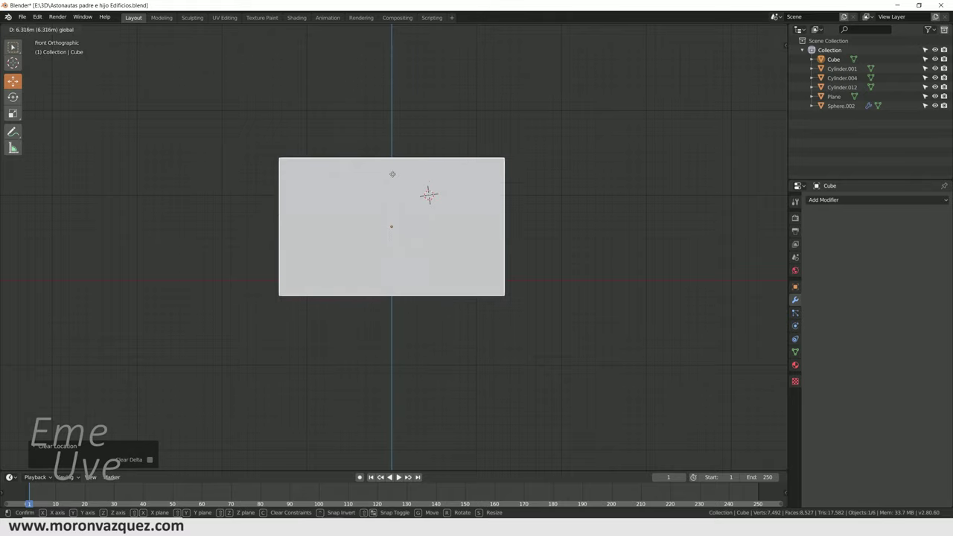
Step: Stretch the cube to about 2.226 along X and 2.244 along Y, then add a camera
{"action": "mouse_move", "coordinate": [389, 175]}
{"action": "middle_mouse_down"}
{"action": "mouse_move", "coordinate": [432, 249]}
{"action": "mouse_move", "coordinate": [473, 220]}
{"action": "mouse_move", "coordinate": [428, 229]}
{"action": "middle_mouse_up"}
{"action": "scroll", "coordinate": [429, 228], "scroll_direction": "up", "scroll_amount": 5}
{"action": "scroll", "coordinate": [429, 225], "scroll_direction": "down", "scroll_amount": 4}
{"action": "scroll", "coordinate": [427, 212], "scroll_direction": "up", "scroll_amount": 4}
{"action": "scroll", "coordinate": [448, 220], "scroll_direction": "down", "scroll_amount": 3}
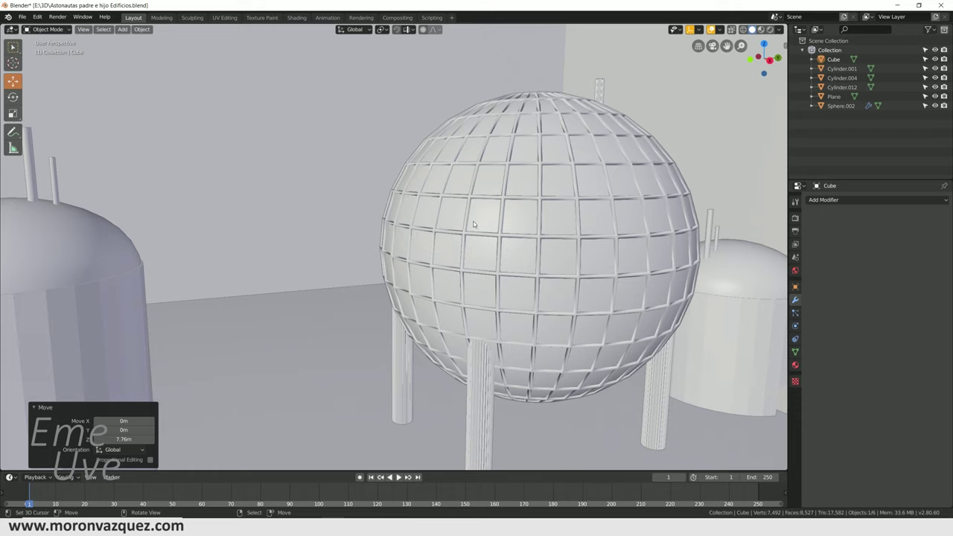
{"action": "scroll", "coordinate": [460, 225], "scroll_direction": "down", "scroll_amount": 1}
{"action": "scroll", "coordinate": [460, 225], "scroll_direction": "up", "scroll_amount": 3}
{"action": "scroll", "coordinate": [460, 225], "scroll_direction": "down", "scroll_amount": 4}
{"action": "scroll", "coordinate": [458, 227], "scroll_direction": "down", "scroll_amount": 2}
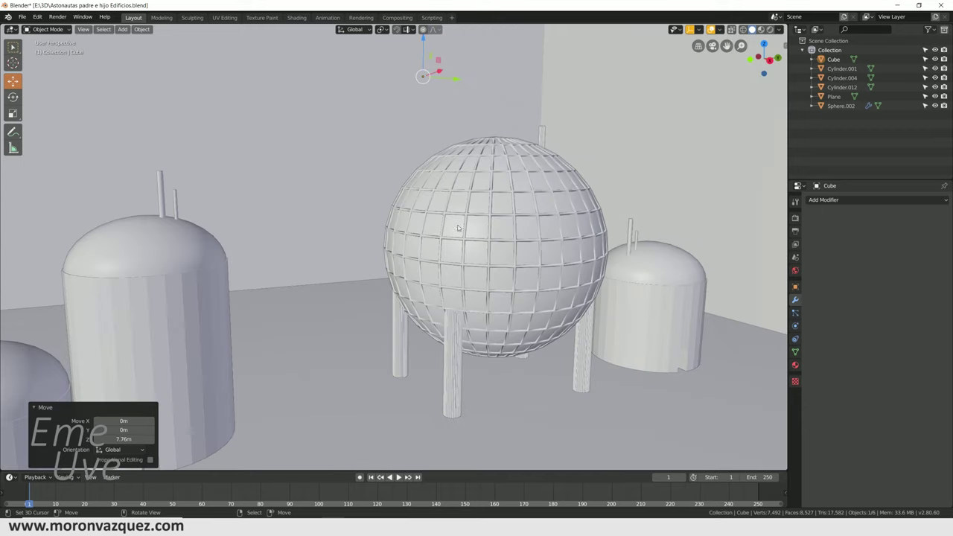
{"action": "scroll", "coordinate": [459, 228], "scroll_direction": "down", "scroll_amount": 3}
{"action": "scroll", "coordinate": [454, 225], "scroll_direction": "down", "scroll_amount": 3}
{"action": "mouse_move", "coordinate": [434, 239]}
{"action": "middle_mouse_down"}
{"action": "mouse_move", "coordinate": [436, 286]}
{"action": "mouse_move", "coordinate": [471, 288]}
{"action": "middle_mouse_up"}
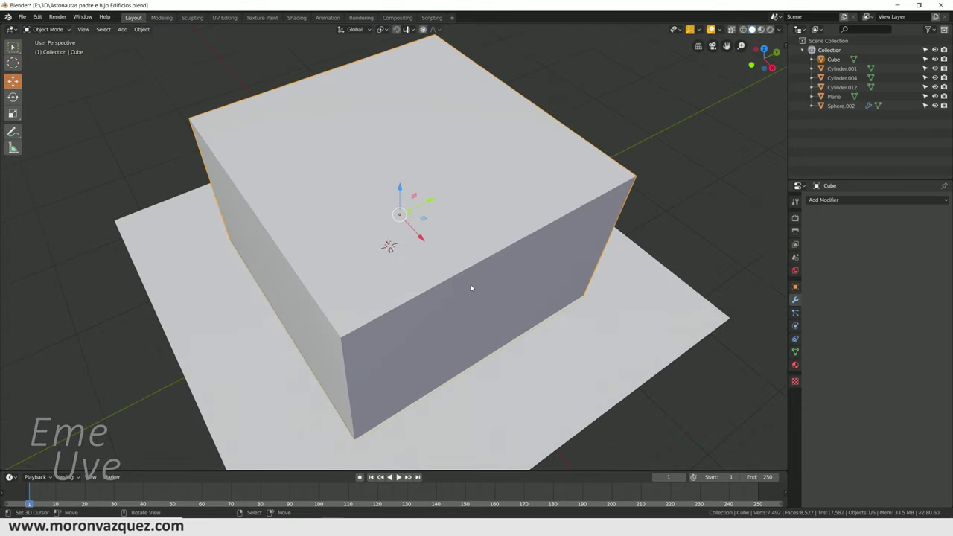
{"action": "left_click", "coordinate": [18, 114]}
{"action": "left_click_drag", "start_coordinate": [420, 237], "coordinate": [451, 266]}
{"action": "left_click_drag", "start_coordinate": [422, 198], "coordinate": [463, 179]}
{"action": "scroll", "coordinate": [463, 179], "scroll_direction": "down", "scroll_amount": 3}
{"action": "scroll", "coordinate": [516, 208], "scroll_direction": "down", "scroll_amount": 2}
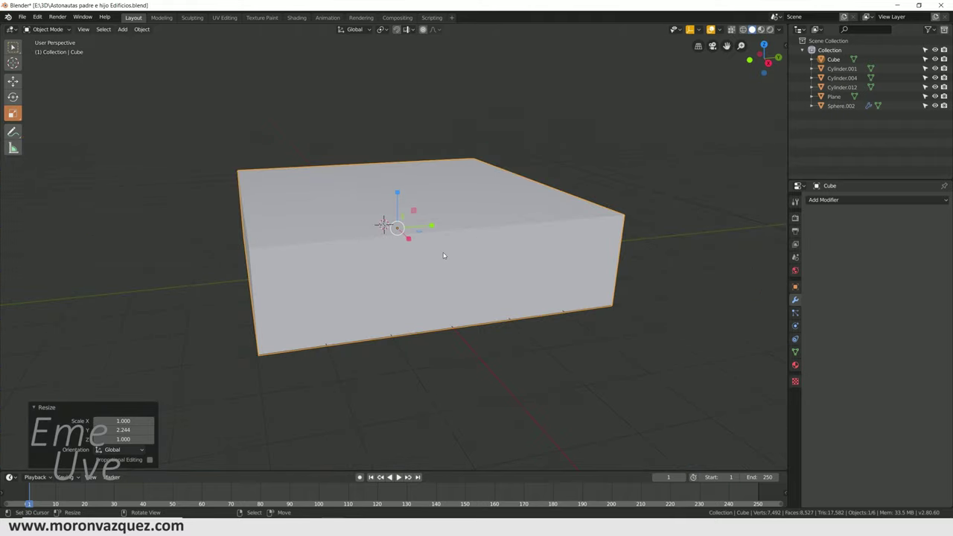
{"action": "key", "text": "shift+a"}
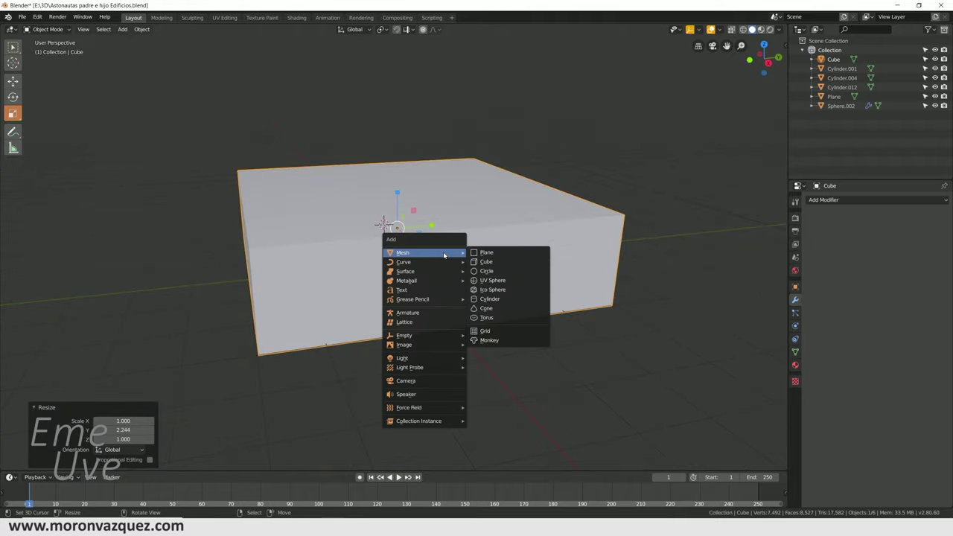
{"action": "left_click", "coordinate": [450, 383]}
Step: View through the camera with Lock Camera to View and aim it at the tanks and sphere
{"action": "scroll", "coordinate": [453, 277], "scroll_direction": "down", "scroll_amount": 1}
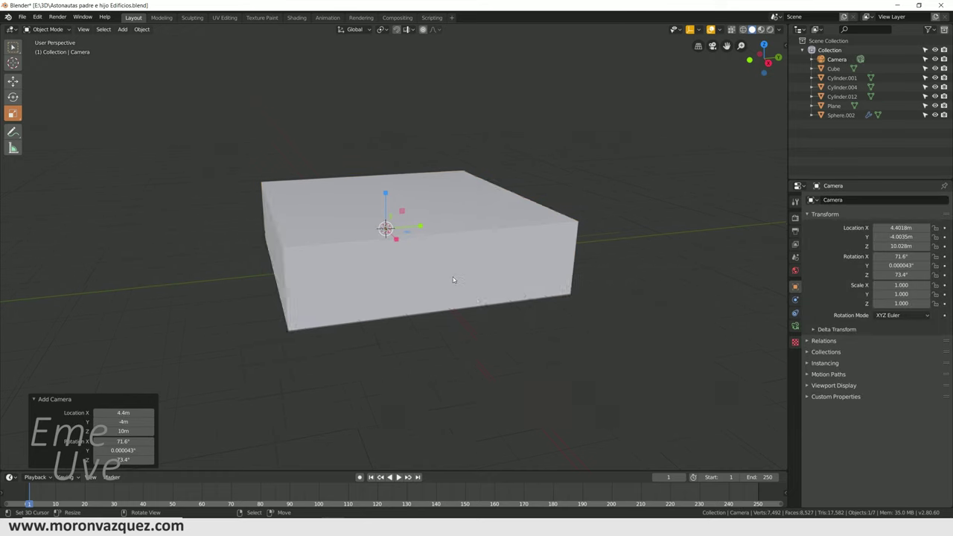
{"action": "scroll", "coordinate": [453, 277], "scroll_direction": "down", "scroll_amount": 2}
{"action": "key", "text": "KP_0"}
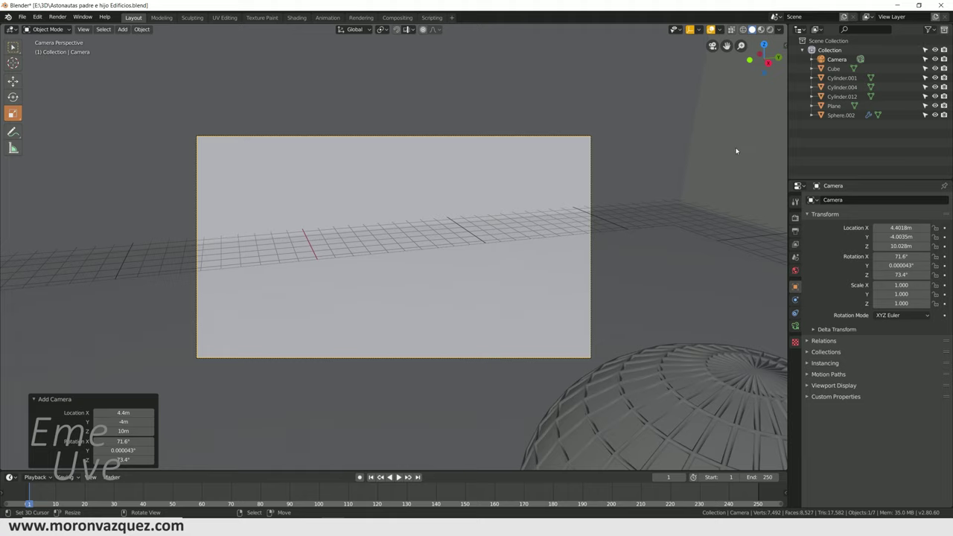
{"action": "key", "text": "n"}
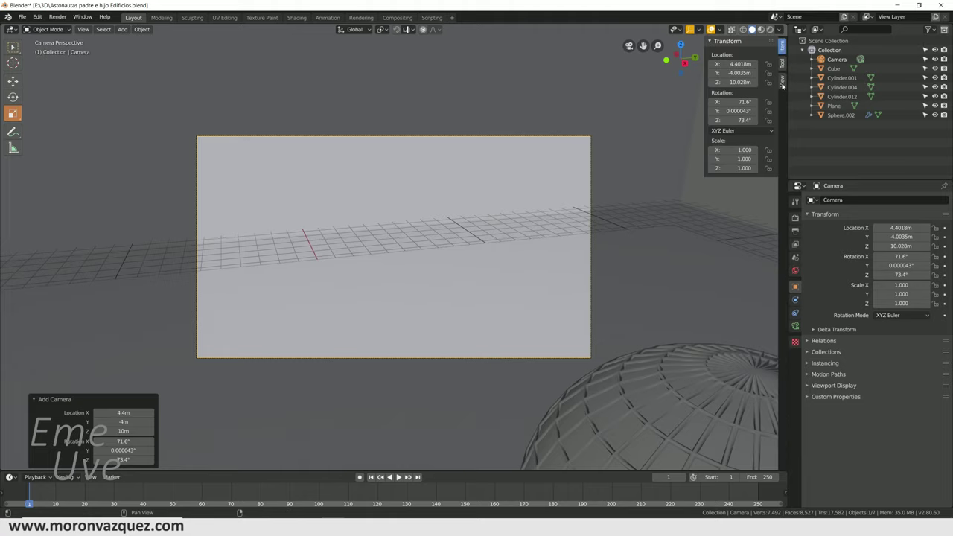
{"action": "left_click", "coordinate": [782, 80]}
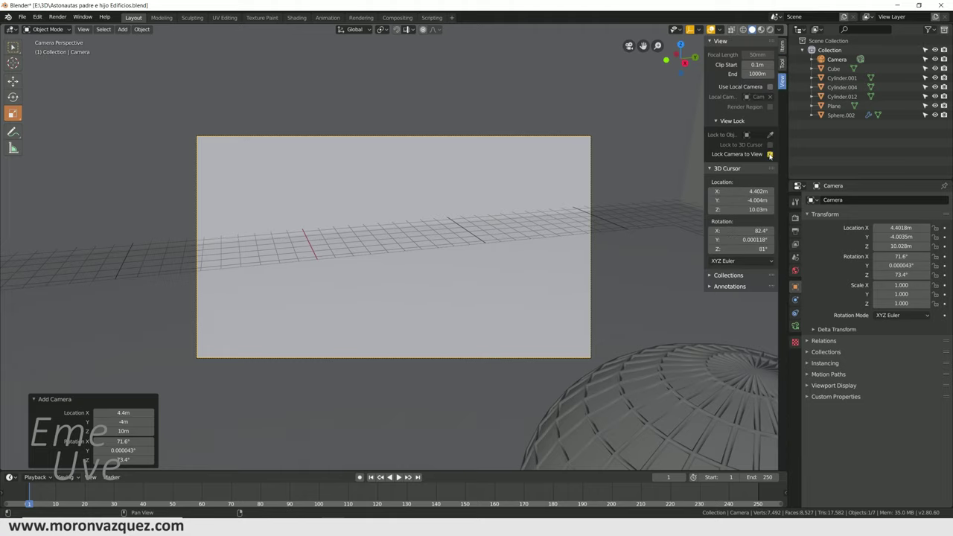
{"action": "mouse_move", "coordinate": [429, 222]}
{"action": "middle_mouse_down"}
{"action": "mouse_move", "coordinate": [411, 219]}
{"action": "mouse_move", "coordinate": [463, 200]}
{"action": "mouse_move", "coordinate": [487, 215]}
{"action": "middle_mouse_up"}
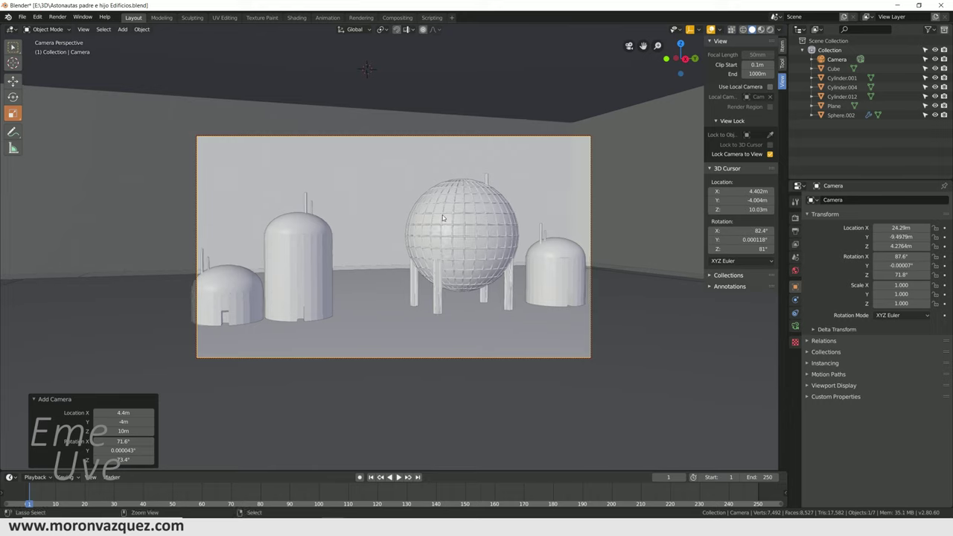
{"action": "left_click", "coordinate": [770, 155]}
Step: Scale the floor plane up by 1.438 and switch the viewport to Rendered shading
{"action": "middle_click_drag", "start_coordinate": [381, 219], "coordinate": [563, 204]}
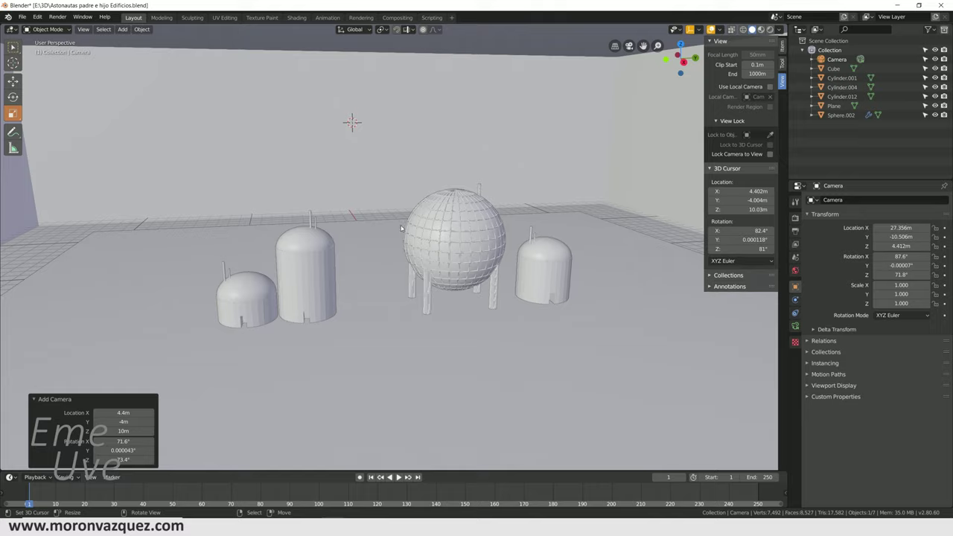
{"action": "mouse_move", "coordinate": [402, 229]}
{"action": "middle_mouse_down"}
{"action": "mouse_move", "coordinate": [480, 231]}
{"action": "mouse_move", "coordinate": [412, 216]}
{"action": "mouse_move", "coordinate": [363, 262]}
{"action": "middle_mouse_up"}
{"action": "key", "text": "KP_0"}
{"action": "key", "text": "KP_0"}
{"action": "left_click", "coordinate": [303, 256]}
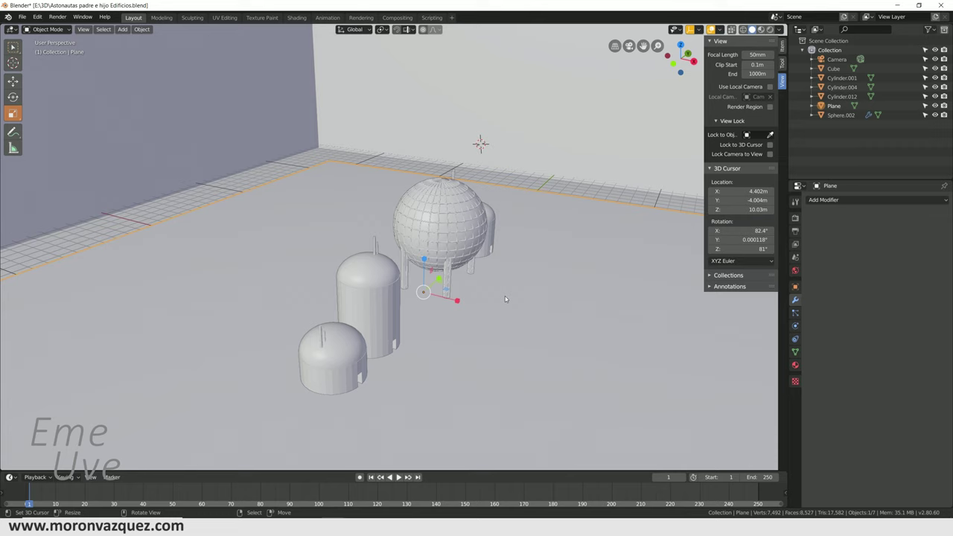
{"action": "left_click_drag", "start_coordinate": [505, 297], "coordinate": [543, 292]}
{"action": "mouse_move", "coordinate": [551, 294]}
{"action": "middle_mouse_down"}
{"action": "mouse_move", "coordinate": [525, 278]}
{"action": "mouse_move", "coordinate": [506, 286]}
{"action": "middle_mouse_up"}
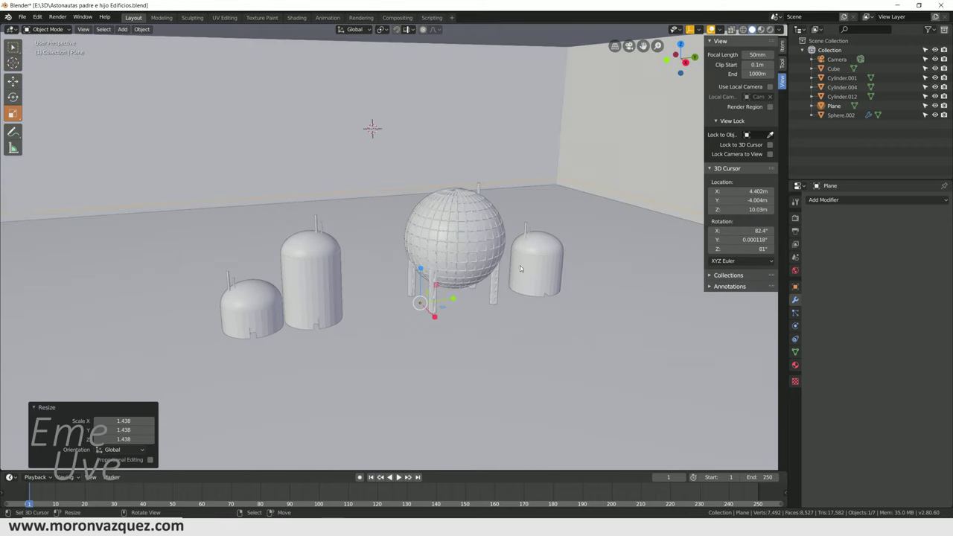
{"action": "left_click", "coordinate": [770, 30]}
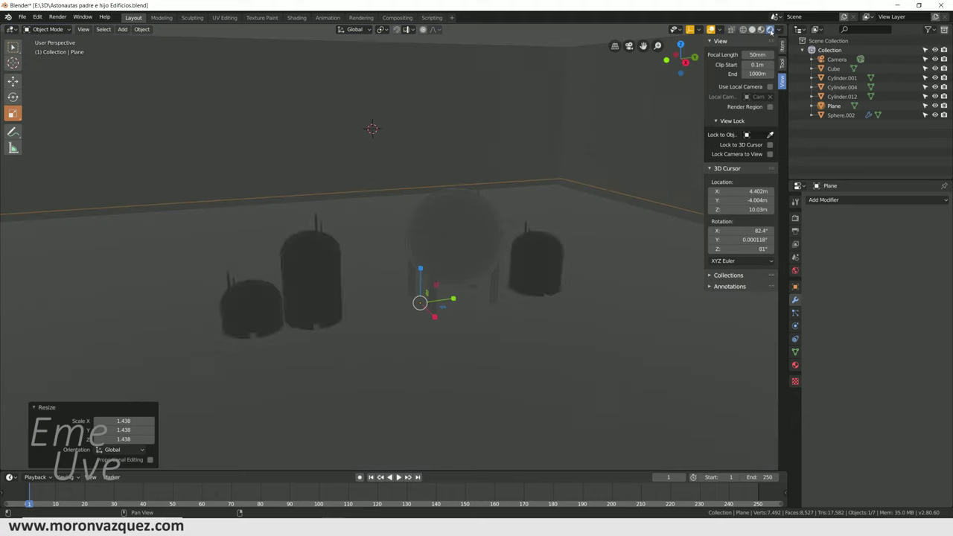
Step: Set the render engine to Cycles with GPU Compute as the device
{"action": "left_click", "coordinate": [816, 201]}
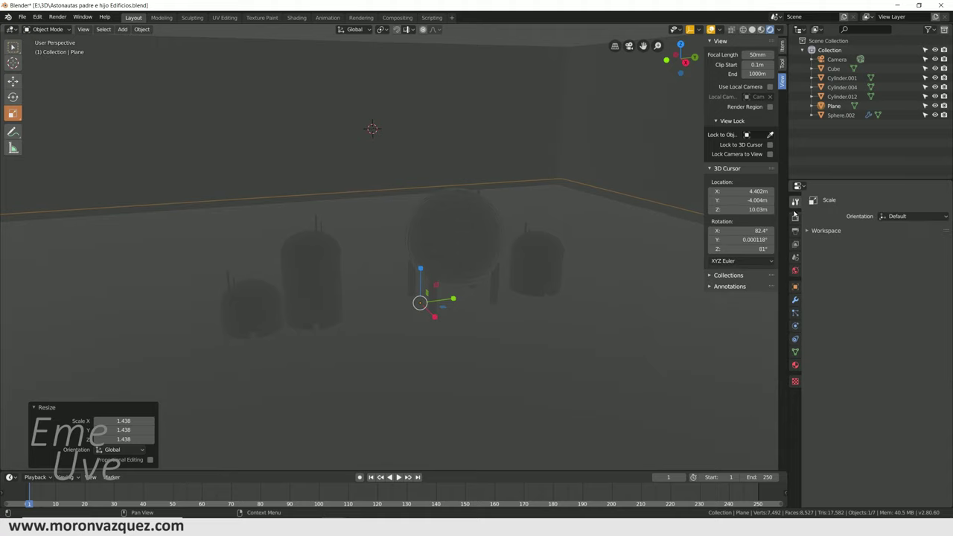
{"action": "left_click", "coordinate": [795, 217]}
{"action": "left_click", "coordinate": [882, 201]}
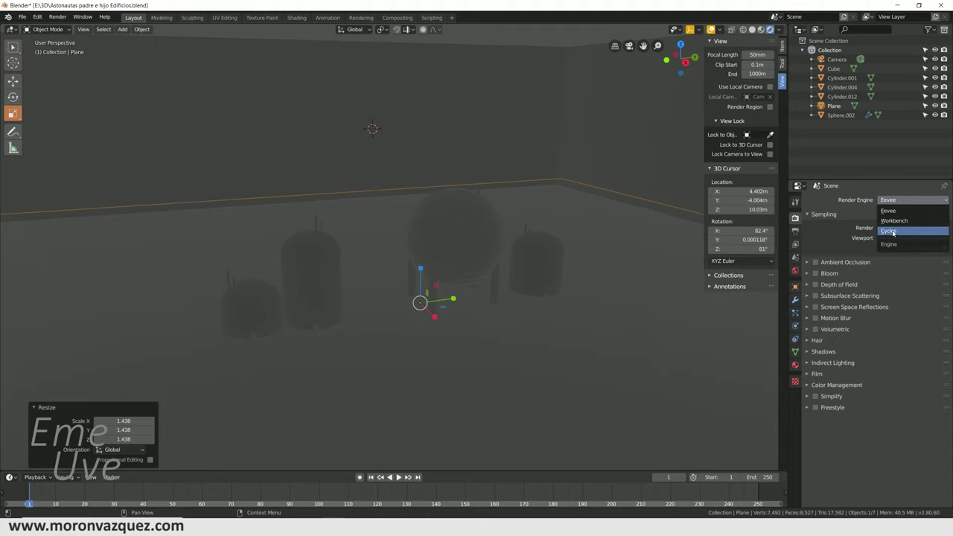
{"action": "left_click", "coordinate": [892, 233]}
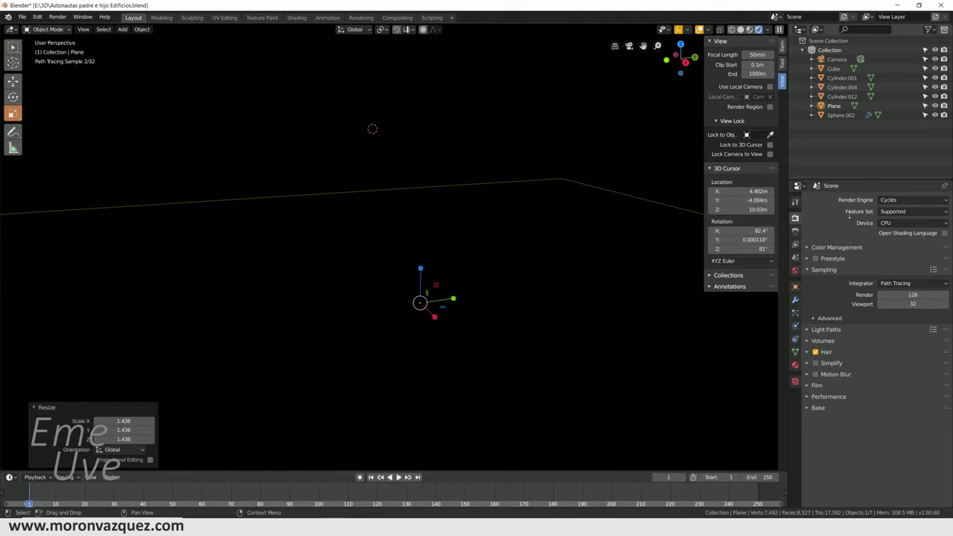
{"action": "left_click", "coordinate": [910, 223]}
{"action": "left_click", "coordinate": [898, 244]}
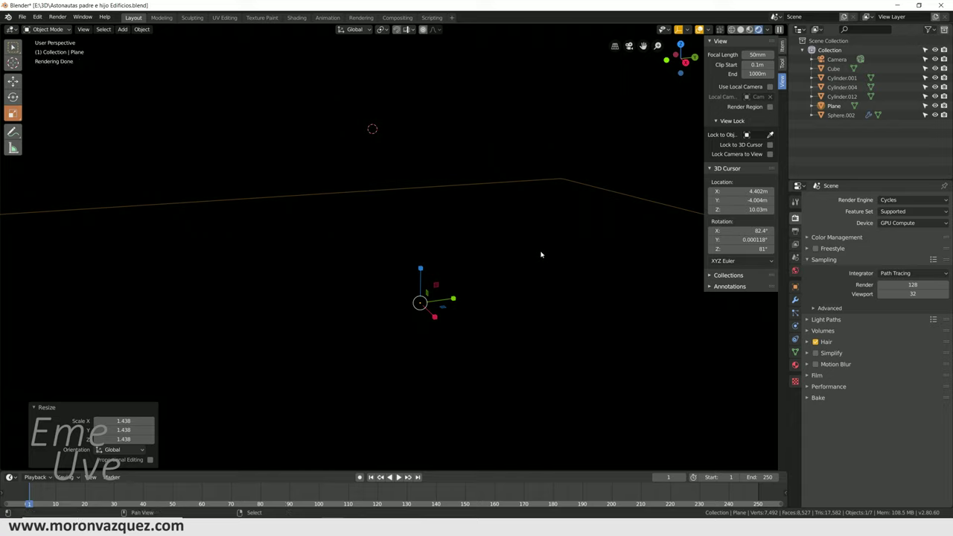
{"action": "key", "text": "shift+a"}
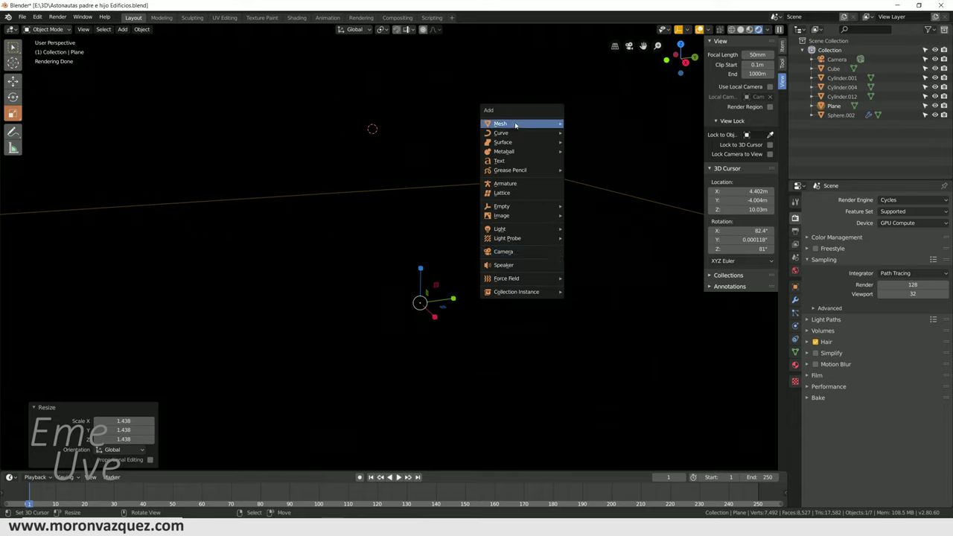
Step: Add a new plane and enlarge it to about 3.85, then by a further 1.4
{"action": "left_click", "coordinate": [583, 124]}
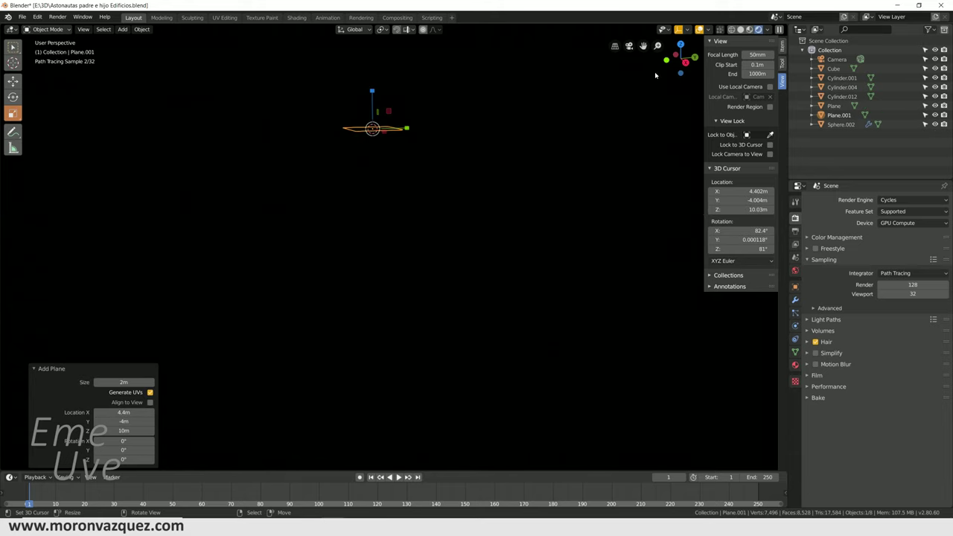
{"action": "left_click", "coordinate": [741, 29]}
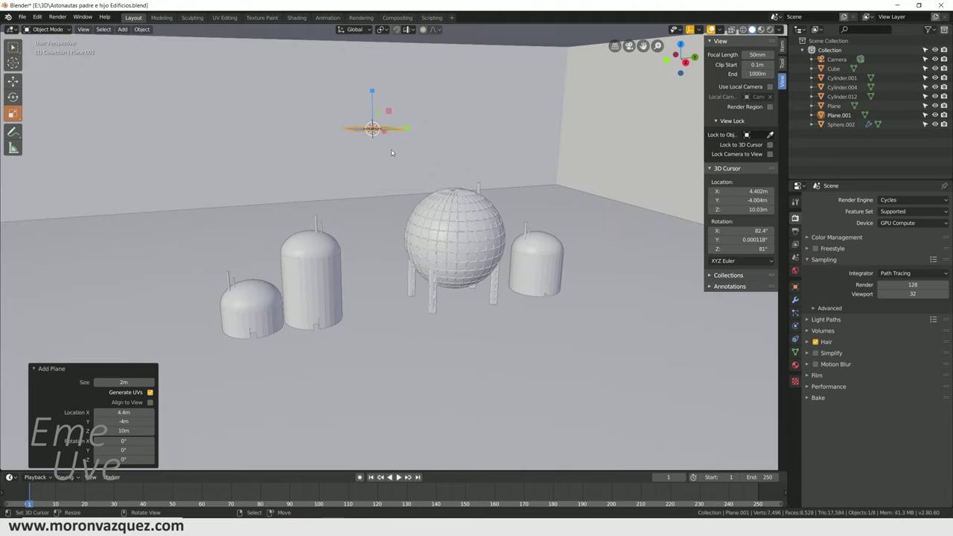
{"action": "key", "text": "s"}
{"action": "left_click", "coordinate": [656, 192]}
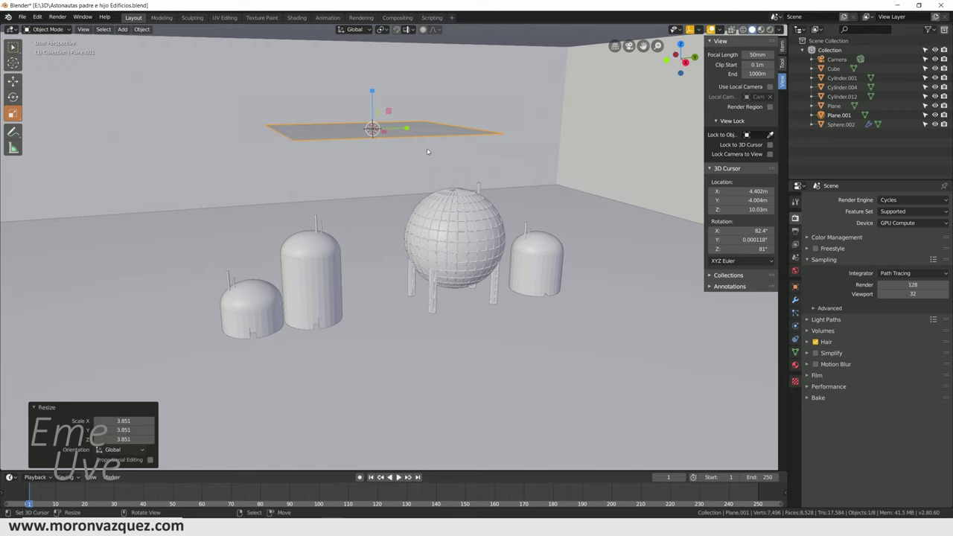
{"action": "middle_click_drag", "start_coordinate": [434, 172], "coordinate": [437, 173]}
{"action": "key", "text": "s"}
{"action": "left_click", "coordinate": [453, 180]}
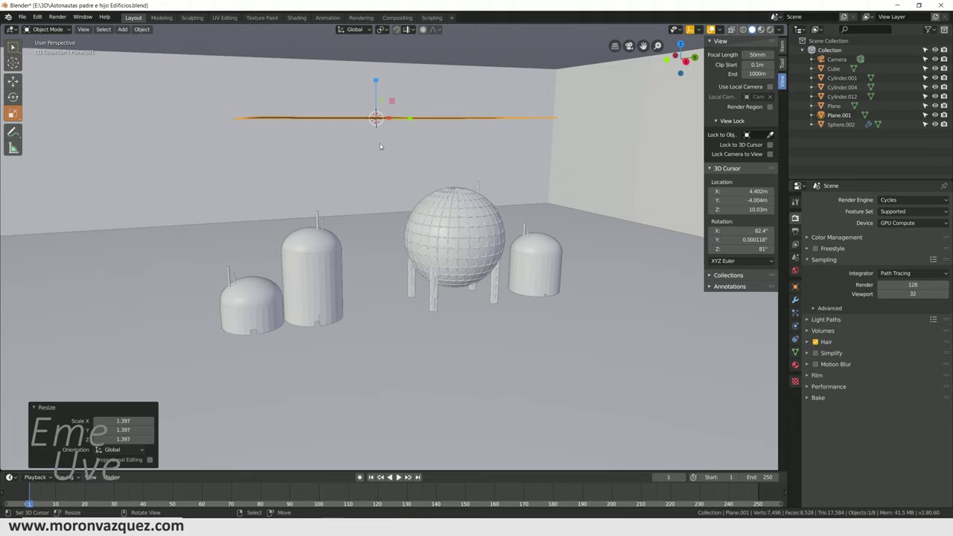
{"action": "middle_click_drag", "start_coordinate": [406, 157], "coordinate": [438, 150]}
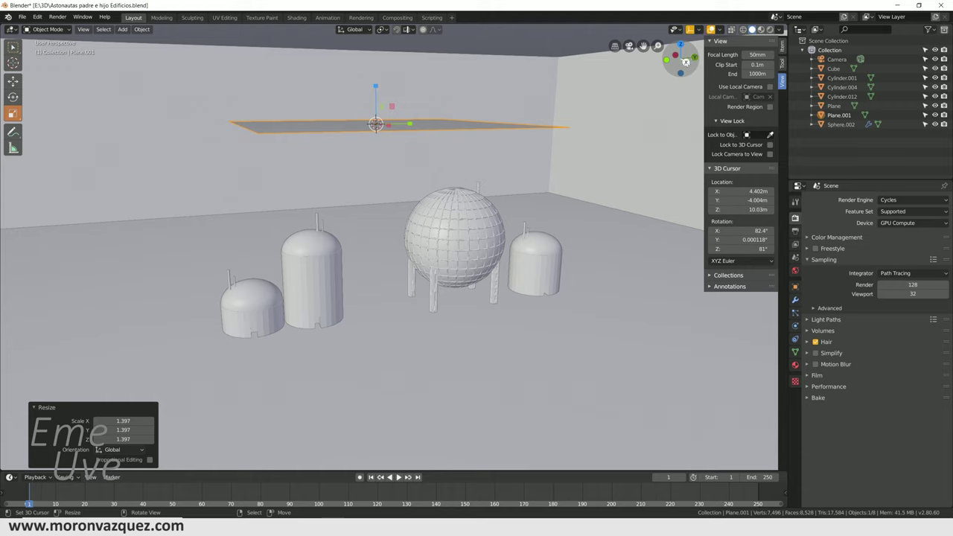
Step: Rotate the plane 90° on X, lower it toward the floor and slide it far along Y
{"action": "key", "text": "r"}
{"action": "key", "text": "z"}
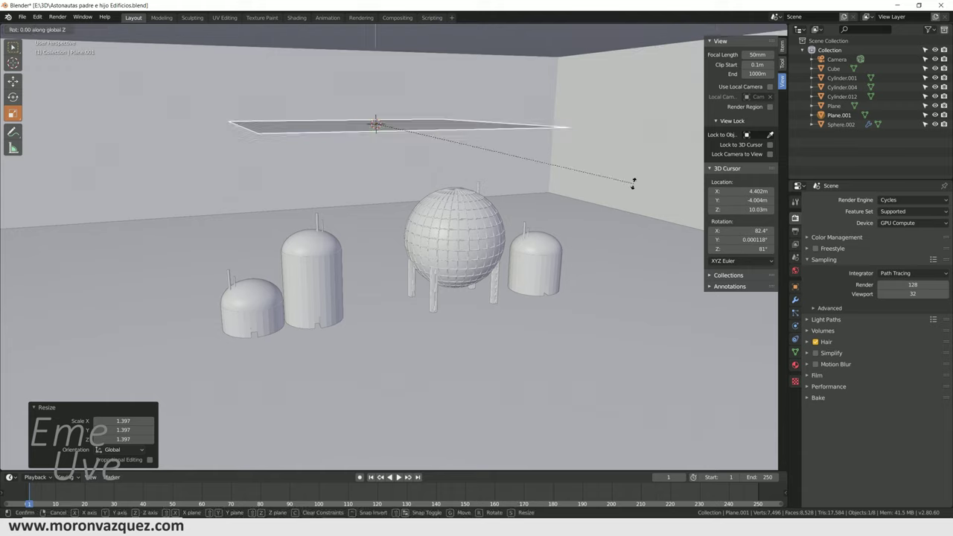
{"action": "left_click", "coordinate": [633, 183]}
{"action": "key", "text": "r"}
{"action": "type", "text": "x90"}
{"action": "key", "text": "Return"}
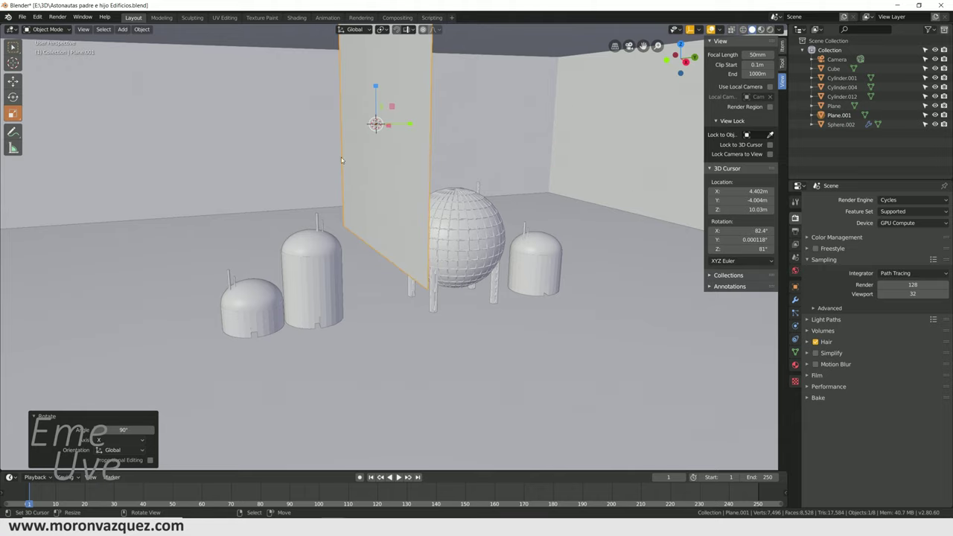
{"action": "left_click", "coordinate": [13, 81]}
{"action": "left_click_drag", "start_coordinate": [369, 87], "coordinate": [380, 191]}
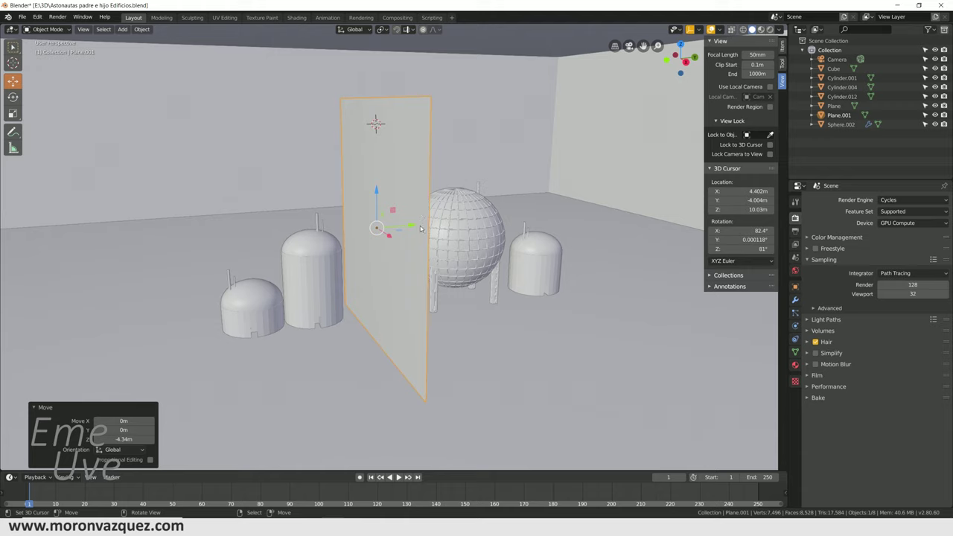
{"action": "left_click_drag", "start_coordinate": [378, 212], "coordinate": [740, 134]}
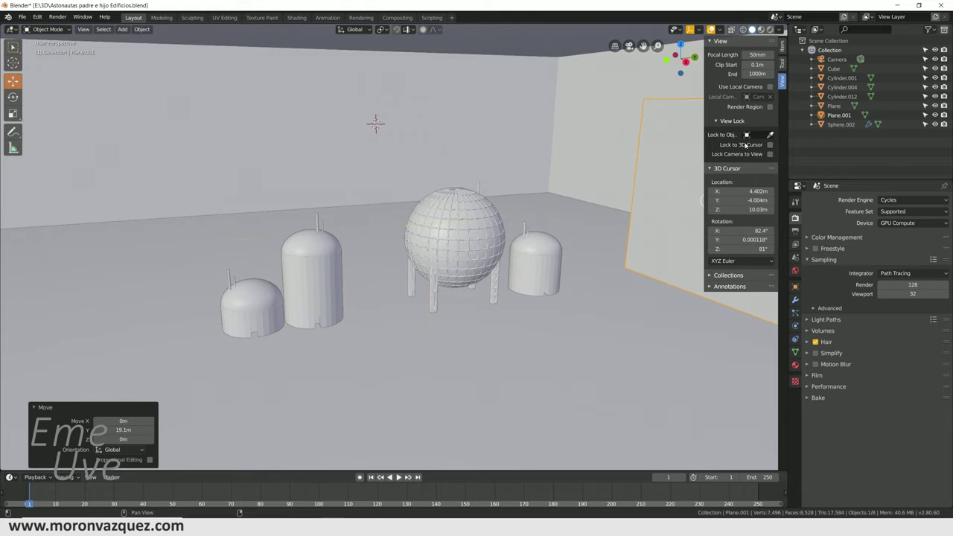
{"action": "left_click", "coordinate": [795, 364]}
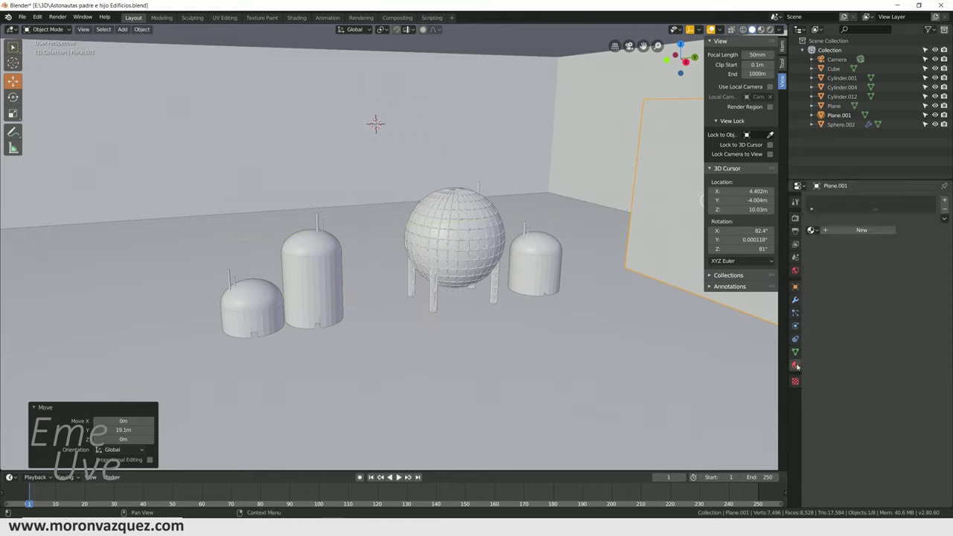
Step: Give Plane.001 a new Emission material and preview it rendered through the camera
{"action": "left_click", "coordinate": [856, 230]}
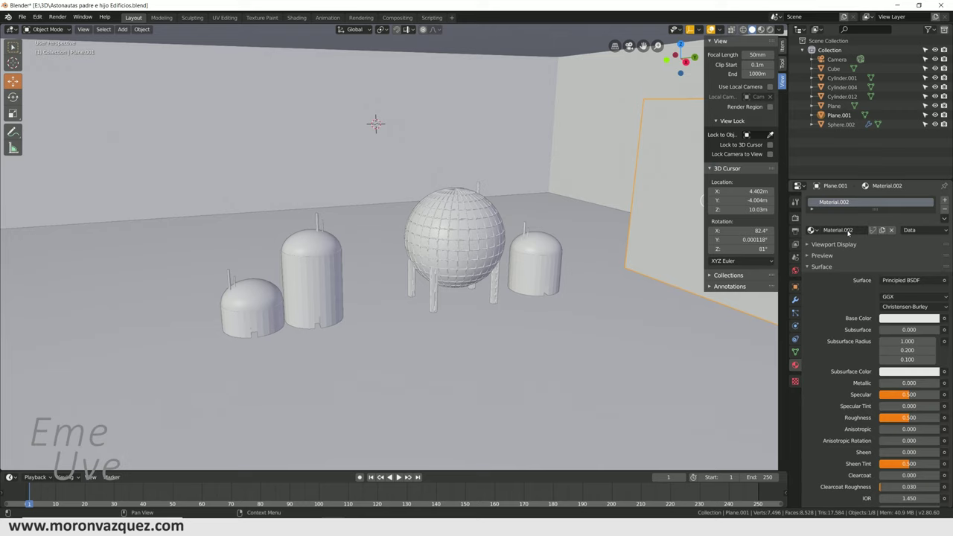
{"action": "left_click", "coordinate": [904, 280]}
{"action": "left_click", "coordinate": [901, 282]}
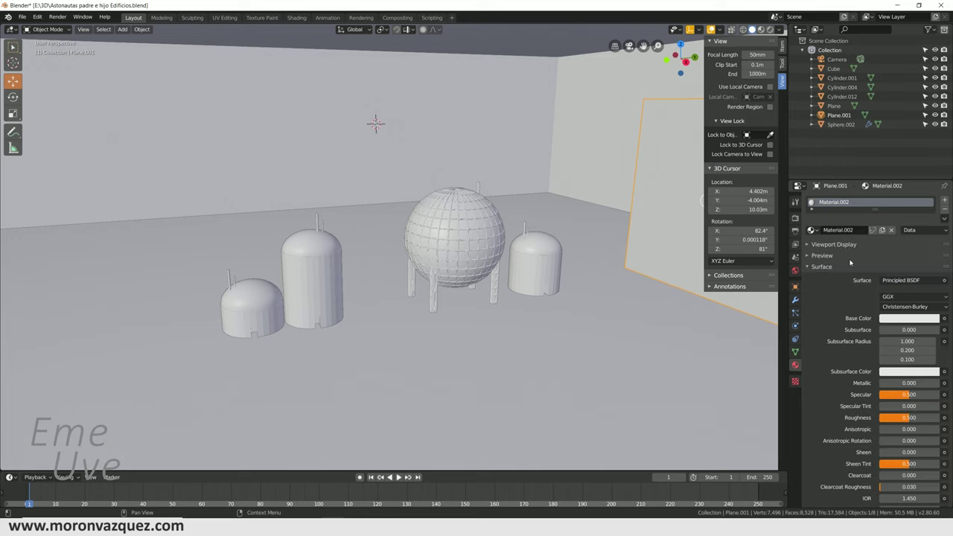
{"action": "left_click", "coordinate": [915, 282]}
{"action": "left_click", "coordinate": [837, 91]}
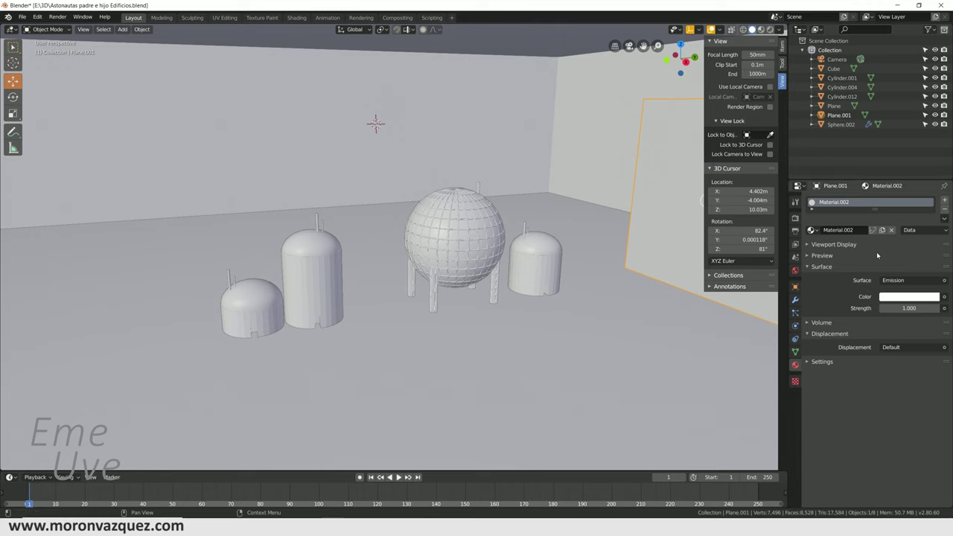
{"action": "left_click", "coordinate": [770, 30]}
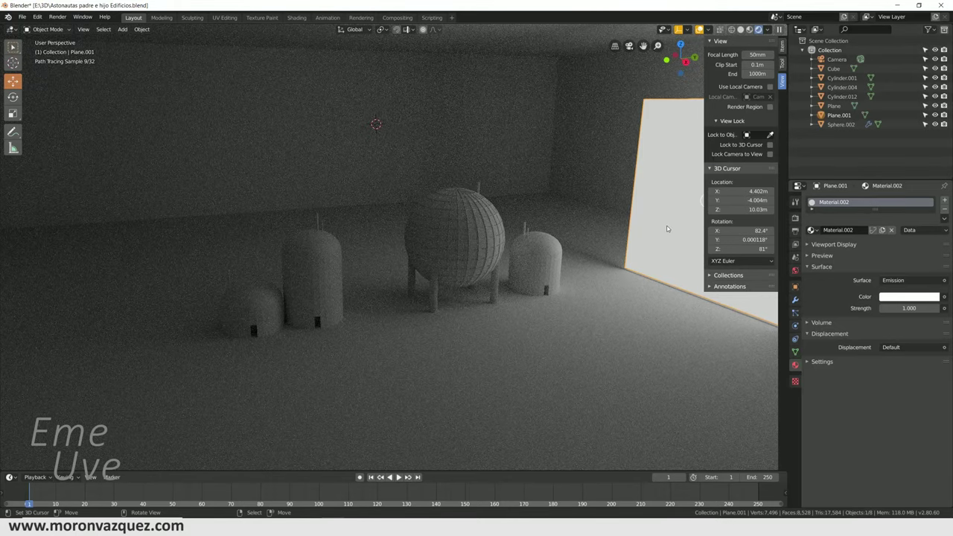
{"action": "key", "text": "KP_0"}
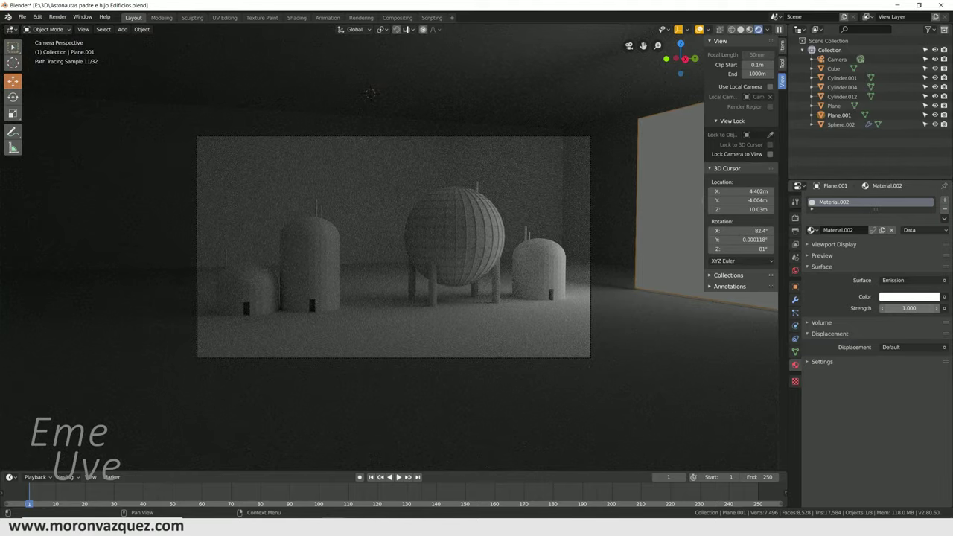
Step: Set emission strength to 3.000 with a pale yellow colour, then switch to Material Preview shading
{"action": "left_click_drag", "start_coordinate": [909, 308], "coordinate": [931, 307]}
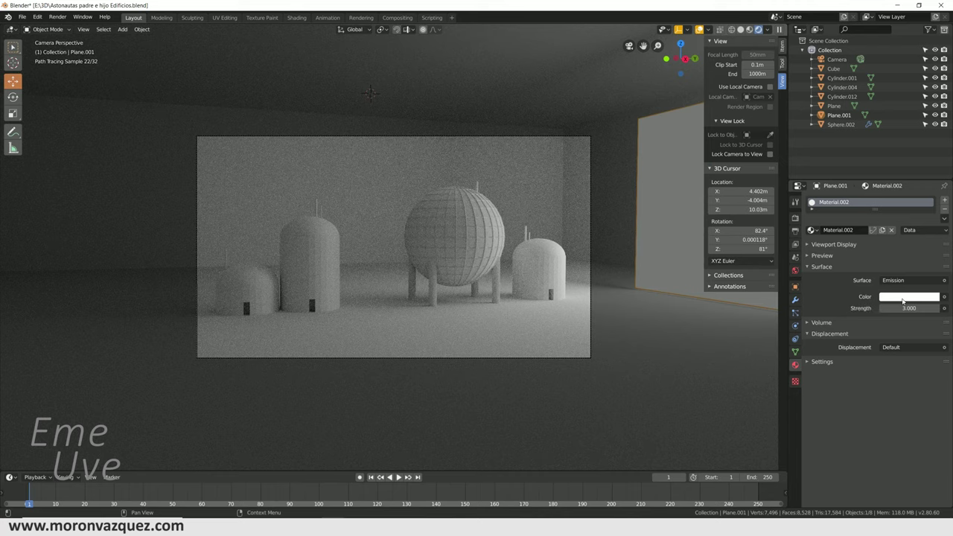
{"action": "left_click", "coordinate": [903, 298]}
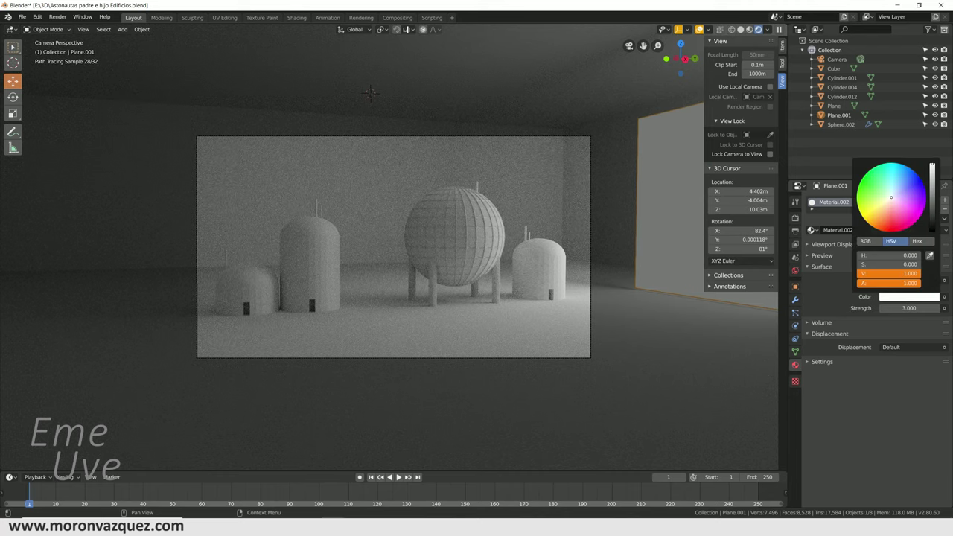
{"action": "left_click_drag", "start_coordinate": [886, 205], "coordinate": [888, 203]}
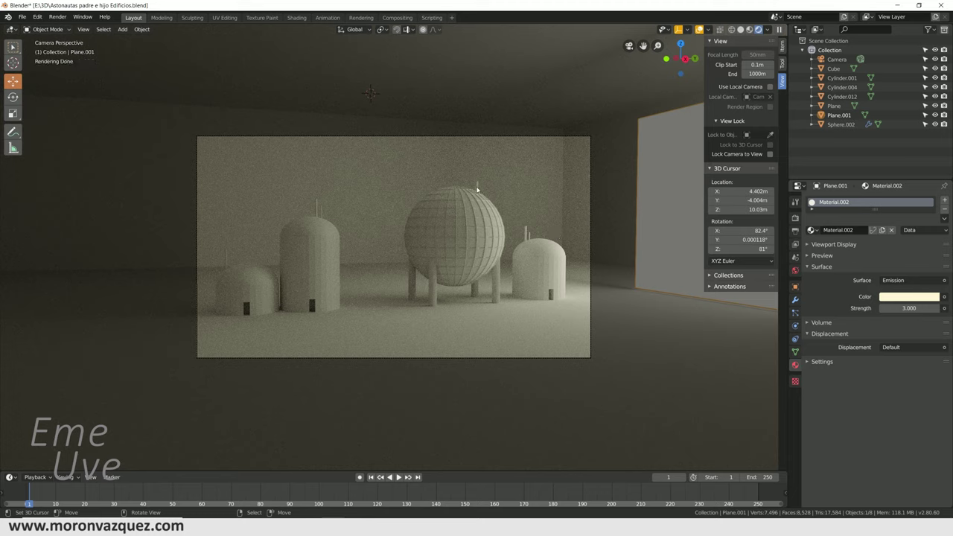
{"action": "middle_click_drag", "start_coordinate": [452, 194], "coordinate": [745, 21]}
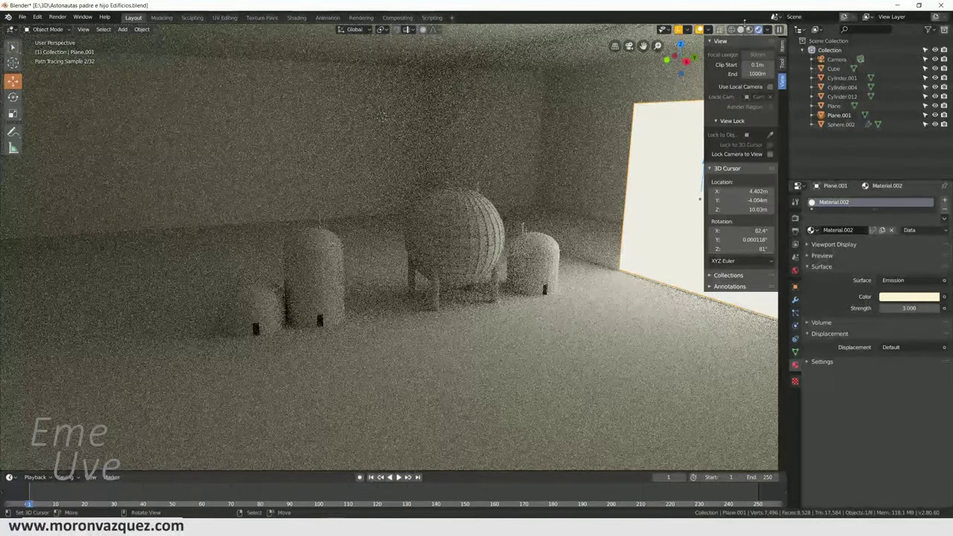
{"action": "left_click", "coordinate": [749, 29]}
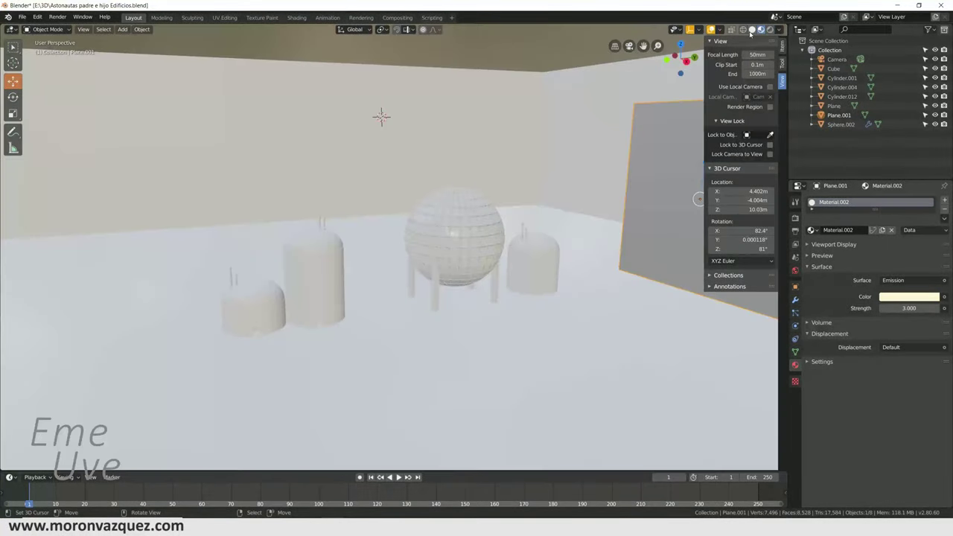
Step: Place the 3D cursor at the tall cylinder's base and add a plane scaled to 0.419
{"action": "scroll", "coordinate": [308, 247], "scroll_direction": "up", "scroll_amount": 4}
{"action": "scroll", "coordinate": [320, 259], "scroll_direction": "up", "scroll_amount": 3}
{"action": "middle_click_drag", "start_coordinate": [320, 258], "coordinate": [191, 393]}
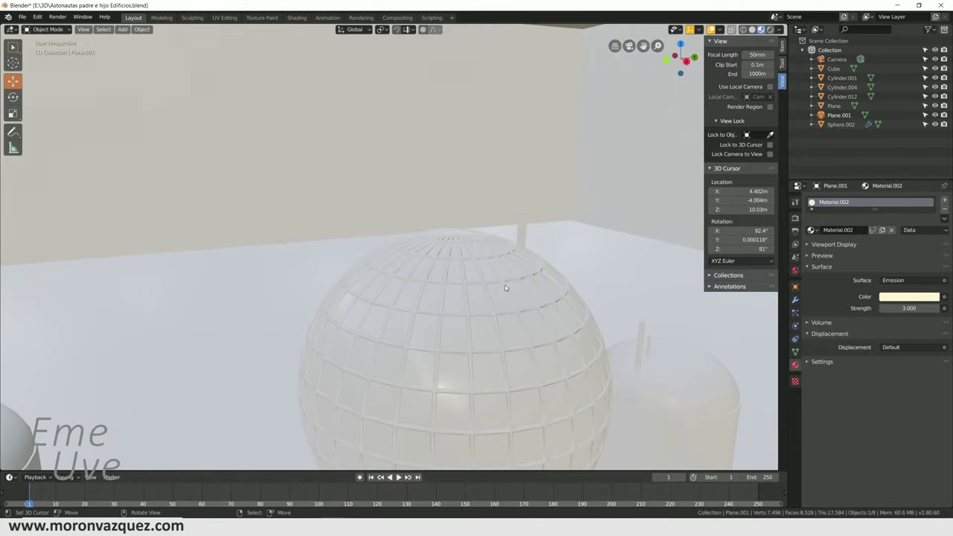
{"action": "mouse_move", "coordinate": [456, 242]}
{"action": "middle_mouse_down"}
{"action": "mouse_move", "coordinate": [409, 229]}
{"action": "mouse_move", "coordinate": [418, 258]}
{"action": "middle_mouse_up"}
{"action": "right_click", "coordinate": [372, 253], "text": "shift"}
{"action": "left_click", "coordinate": [372, 253]}
{"action": "key", "text": "shift+a"}
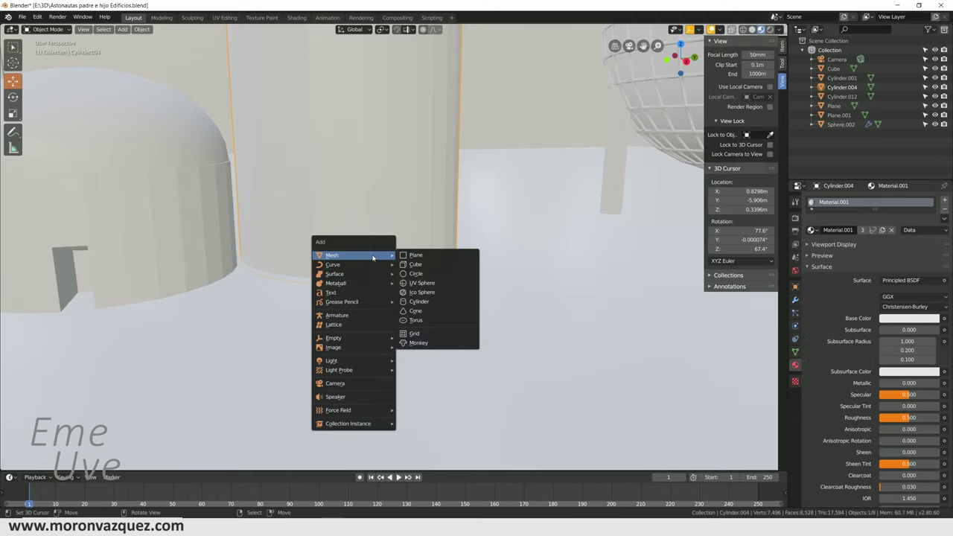
{"action": "left_click", "coordinate": [409, 256]}
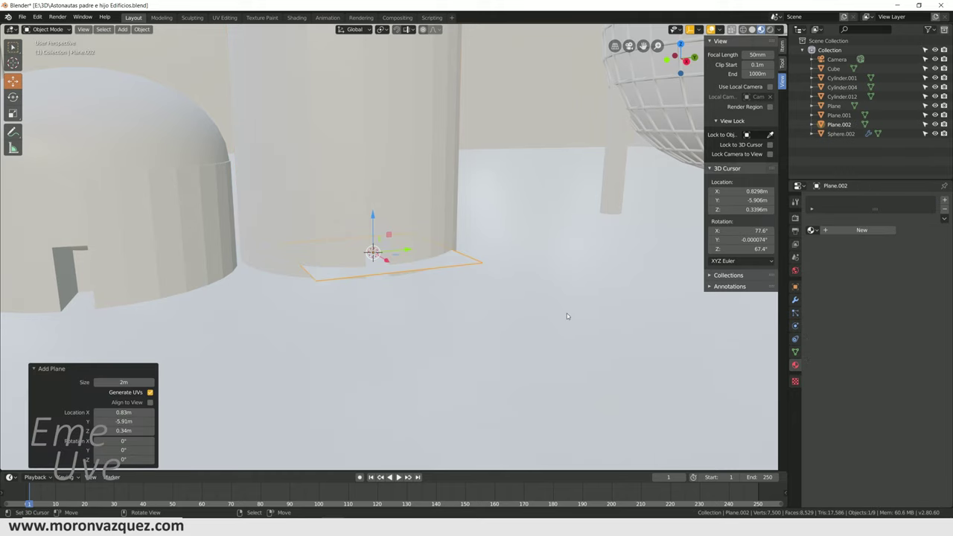
{"action": "key", "text": "s"}
{"action": "left_click", "coordinate": [456, 294]}
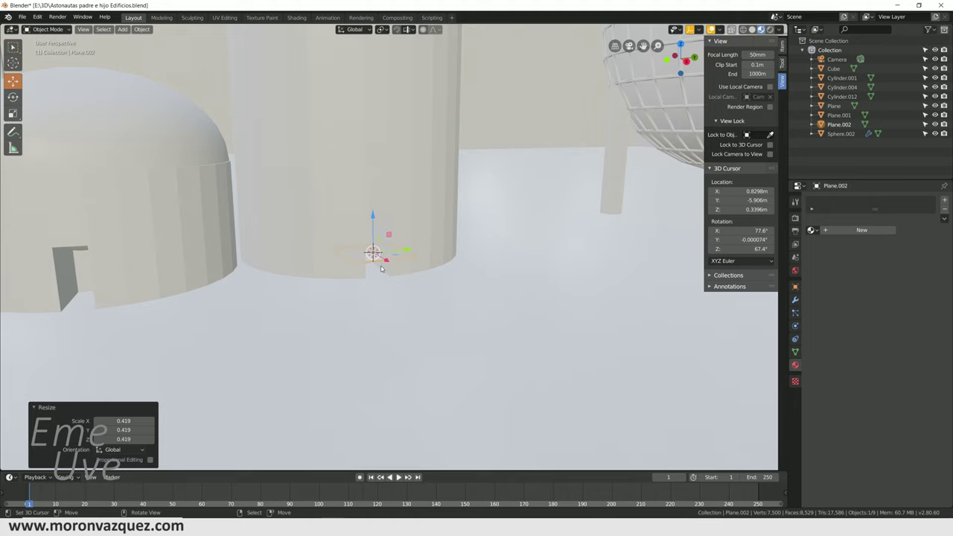
Step: Rotate the small plane 90° on Y and resize its width and height to door proportions
{"action": "left_click_drag", "start_coordinate": [386, 260], "coordinate": [459, 303]}
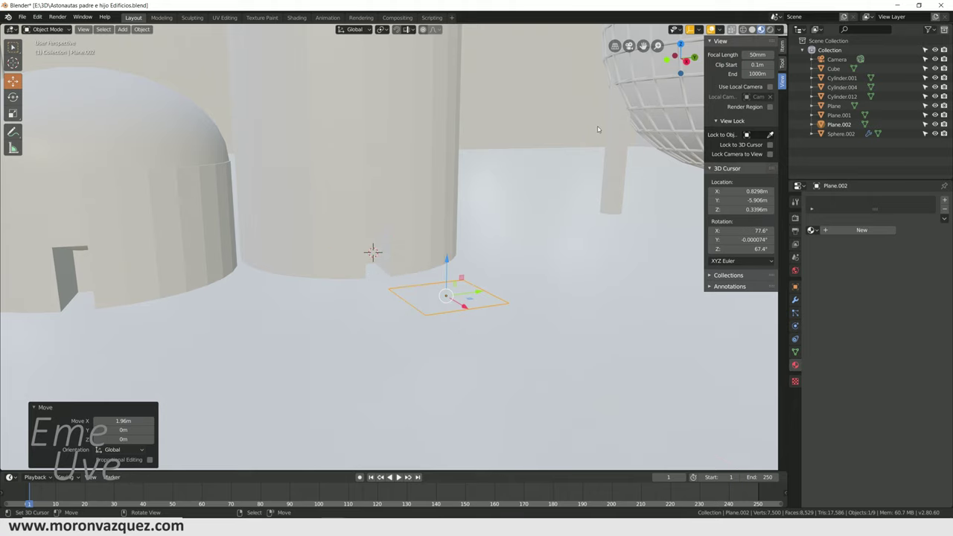
{"action": "key", "text": "r"}
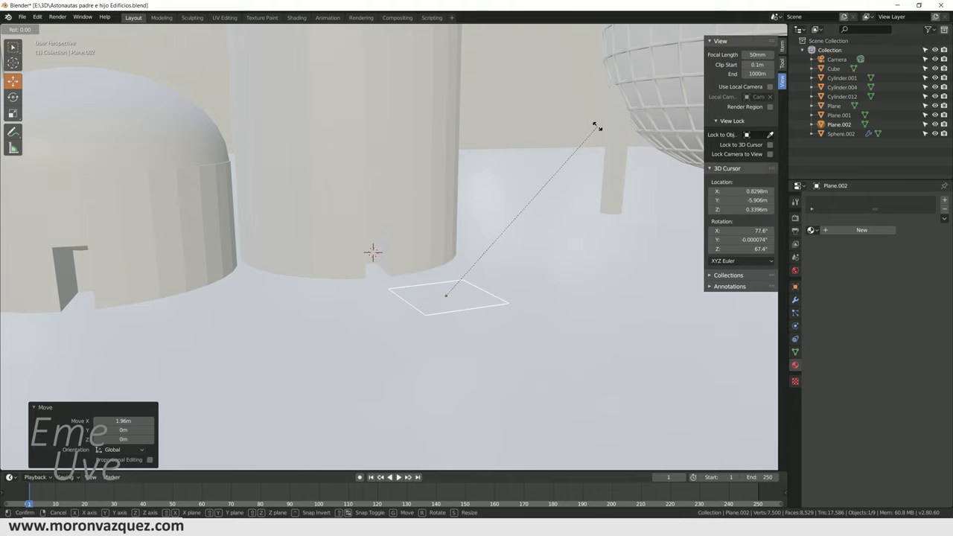
{"action": "key", "text": "y"}
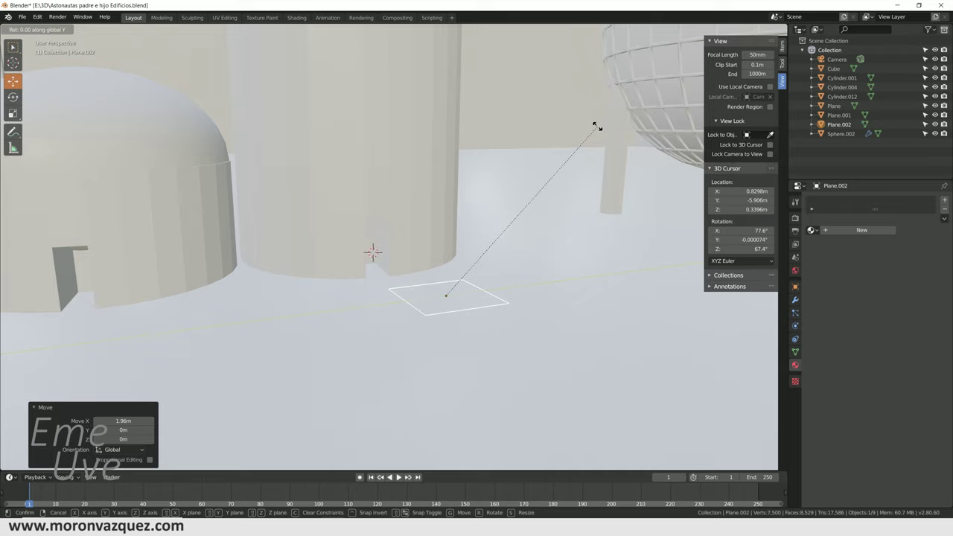
{"action": "type", "text": "90"}
{"action": "key", "text": "Return"}
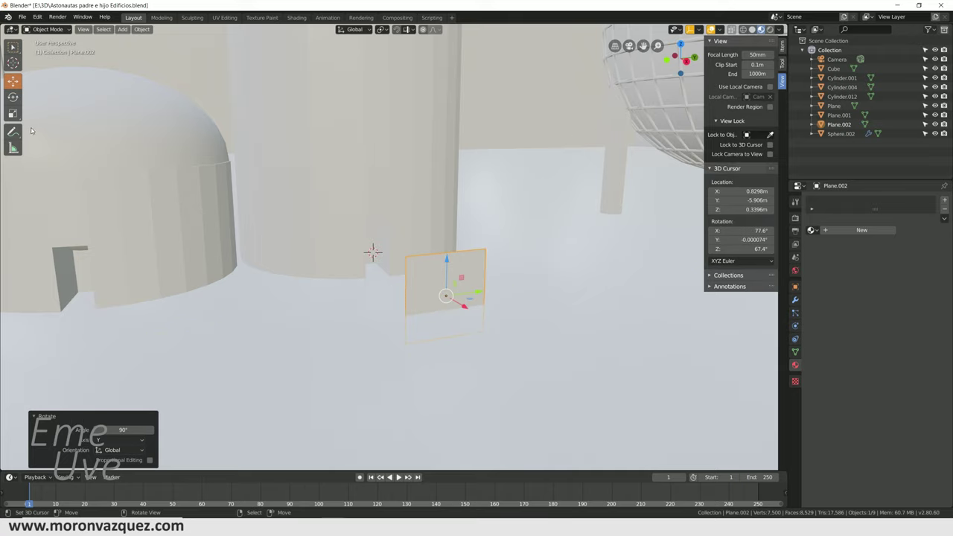
{"action": "left_click", "coordinate": [13, 113]}
{"action": "key", "text": "s"}
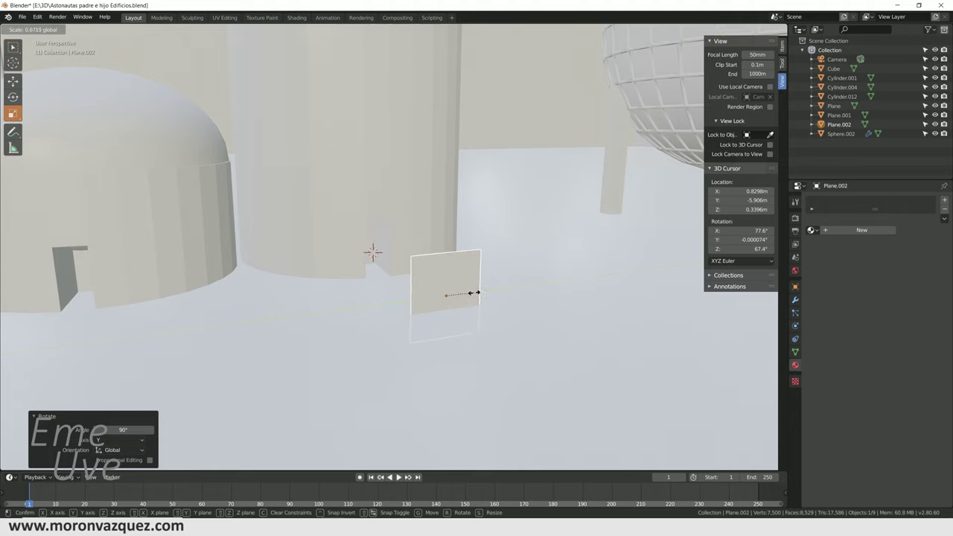
{"action": "left_click", "coordinate": [459, 294]}
{"action": "key", "text": "s"}
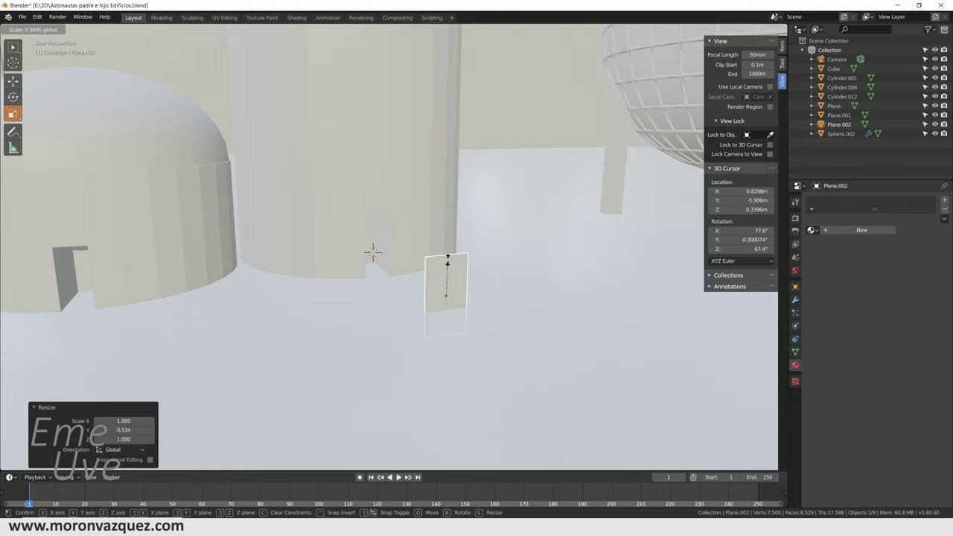
{"action": "left_click", "coordinate": [447, 268]}
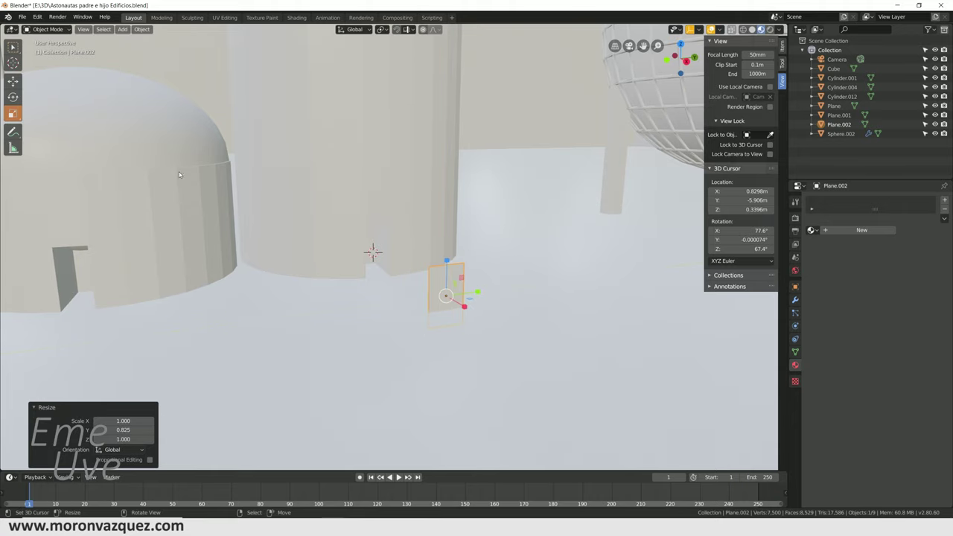
Step: Position the door plane at the cylinder's base, nudging it up in Z and along X
{"action": "left_click", "coordinate": [12, 86]}
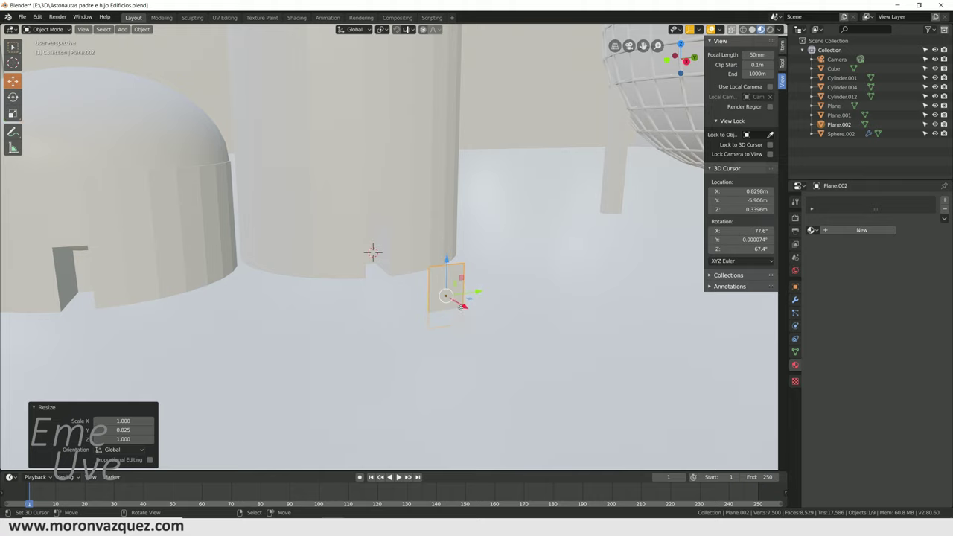
{"action": "left_click_drag", "start_coordinate": [463, 305], "coordinate": [390, 268]}
{"action": "middle_click_drag", "start_coordinate": [389, 268], "coordinate": [409, 276]}
{"action": "key", "text": "g"}
{"action": "left_click", "coordinate": [361, 224]}
{"action": "key", "text": "g"}
{"action": "key", "text": "z"}
{"action": "left_click", "coordinate": [312, 181]}
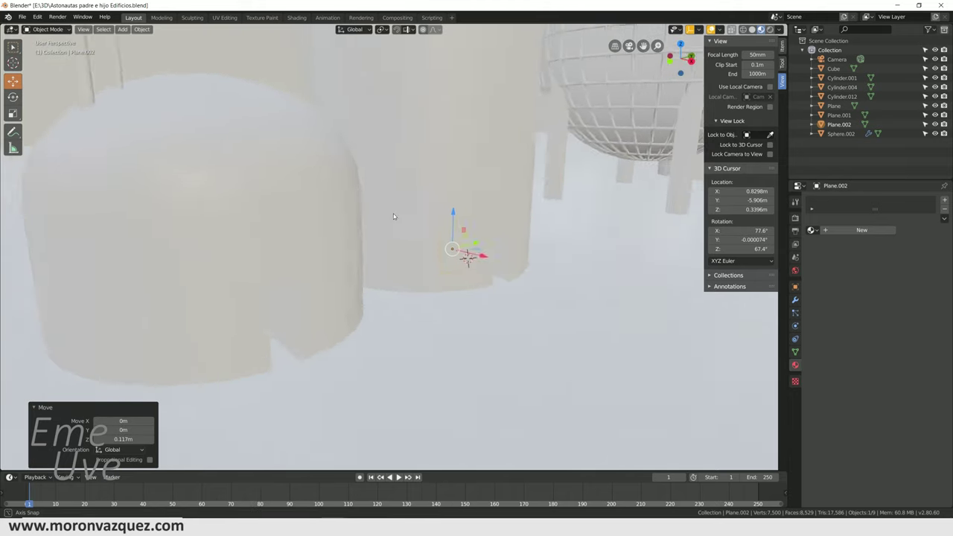
{"action": "middle_click_drag", "start_coordinate": [312, 181], "coordinate": [447, 239]}
{"action": "key", "text": "g"}
{"action": "key", "text": "x"}
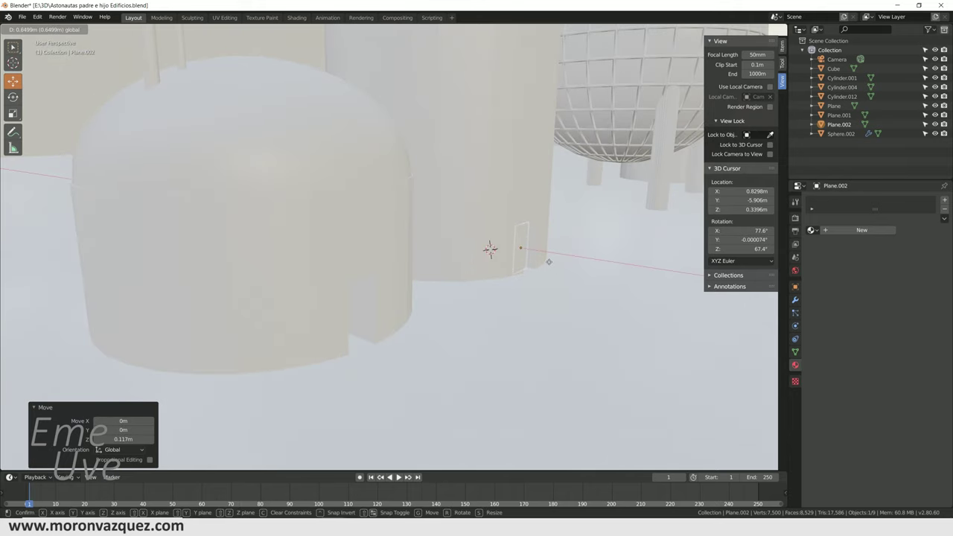
{"action": "left_click", "coordinate": [556, 282]}
{"action": "middle_click_drag", "start_coordinate": [555, 282], "coordinate": [536, 280]}
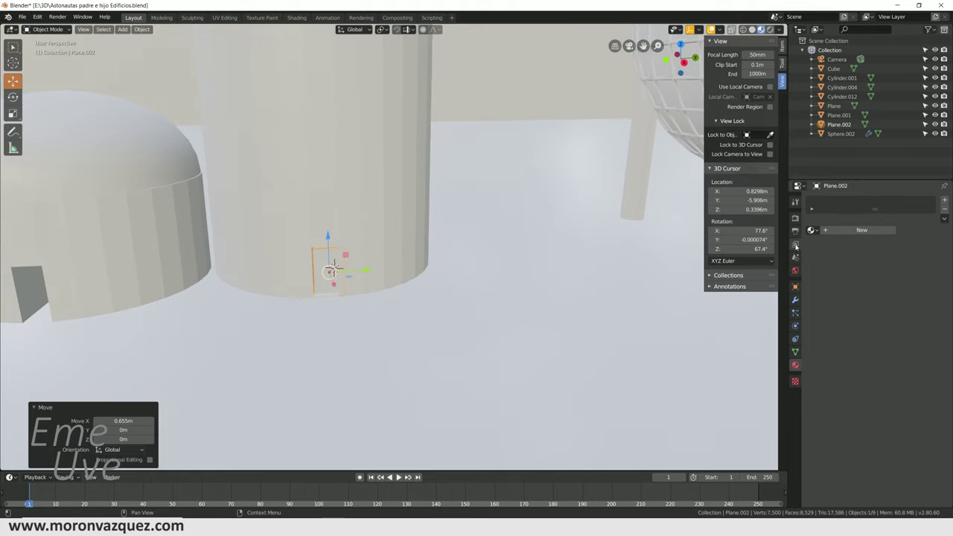
Step: Give the small door plane a new Emission material with raised strength
{"action": "left_click", "coordinate": [833, 231]}
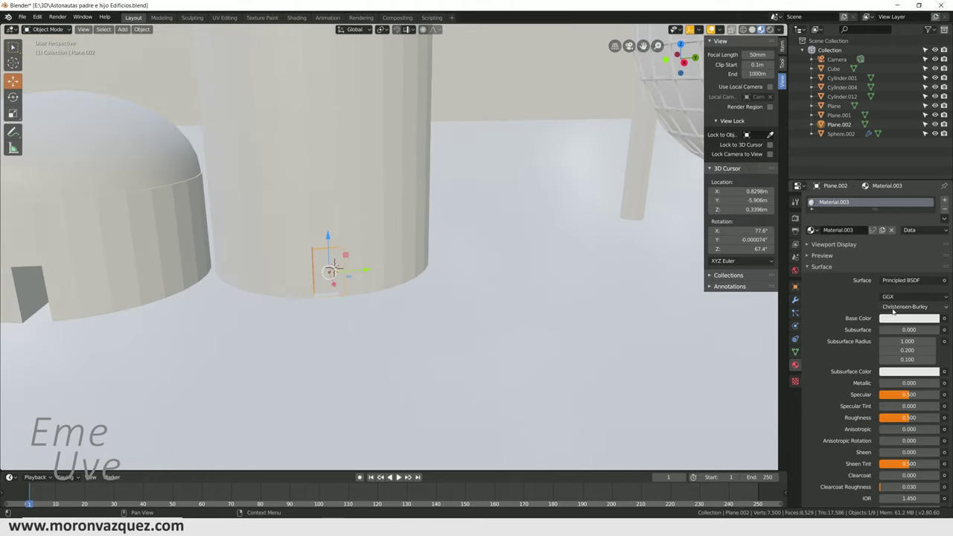
{"action": "left_click", "coordinate": [902, 280]}
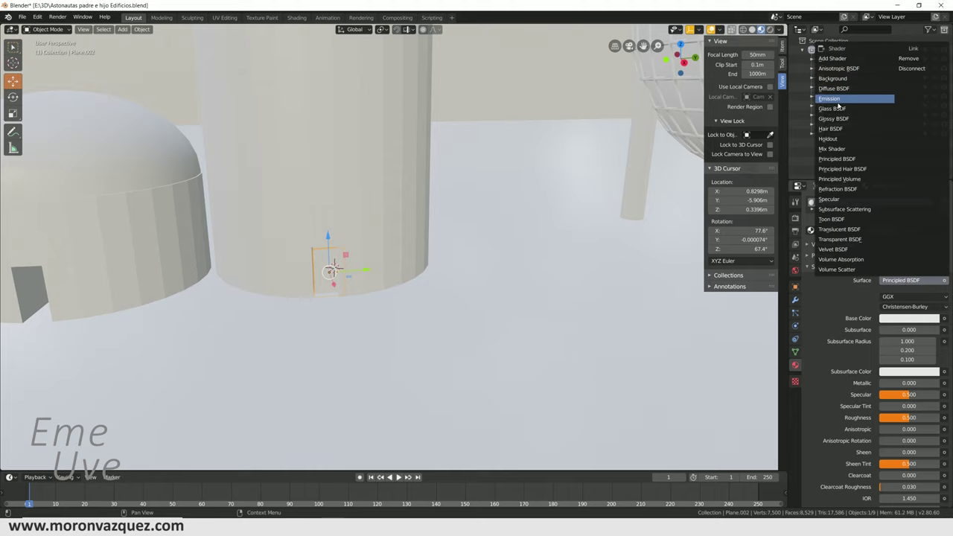
{"action": "left_click", "coordinate": [830, 99]}
{"action": "left_click_drag", "start_coordinate": [904, 307], "coordinate": [940, 308]}
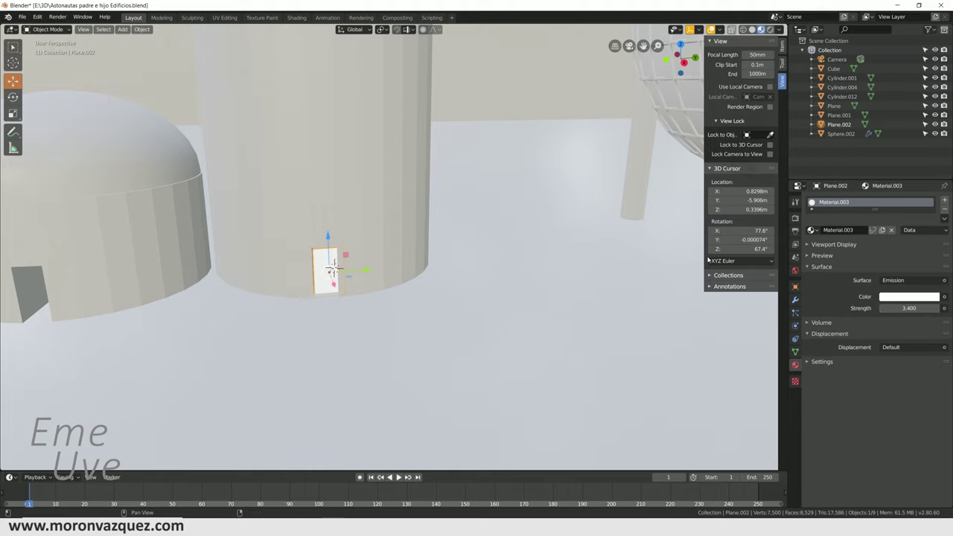
Step: View the camera in Rendered shading and make the door plane's emission colour yellow
{"action": "key", "text": "KP_0"}
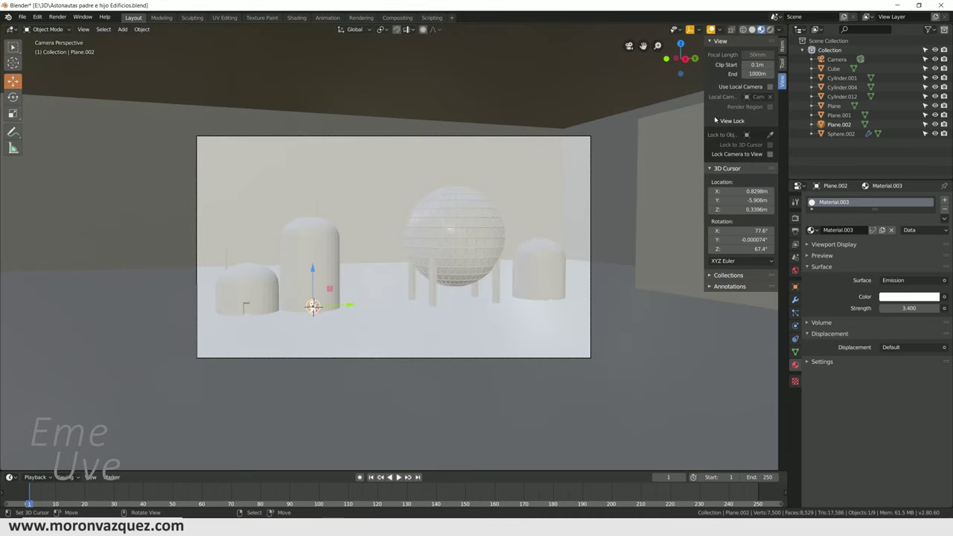
{"action": "key", "text": "shift+z"}
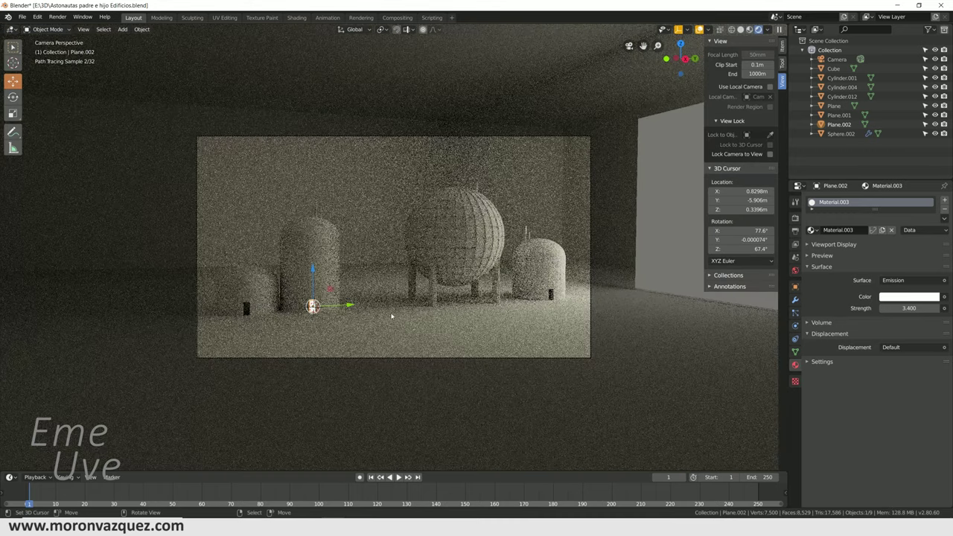
{"action": "left_click", "coordinate": [646, 352]}
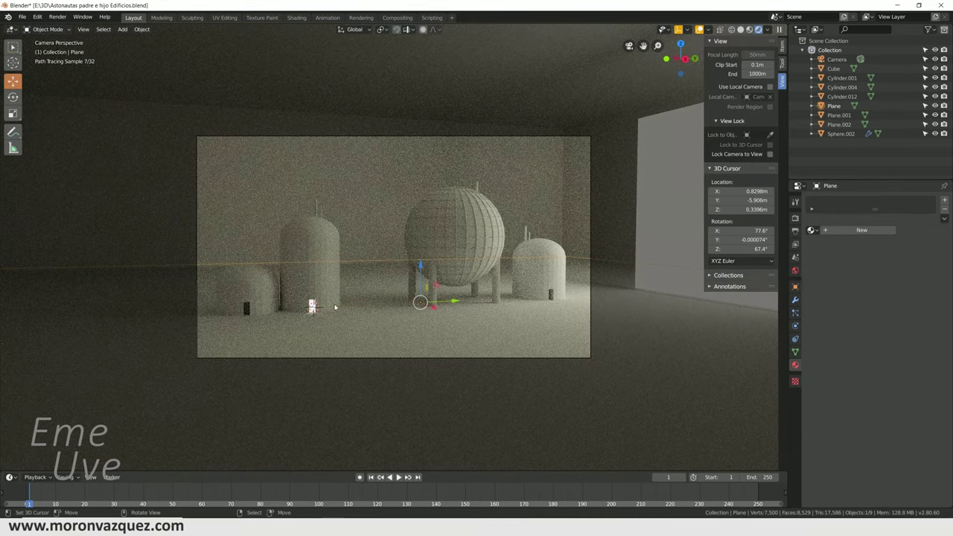
{"action": "left_click", "coordinate": [312, 306]}
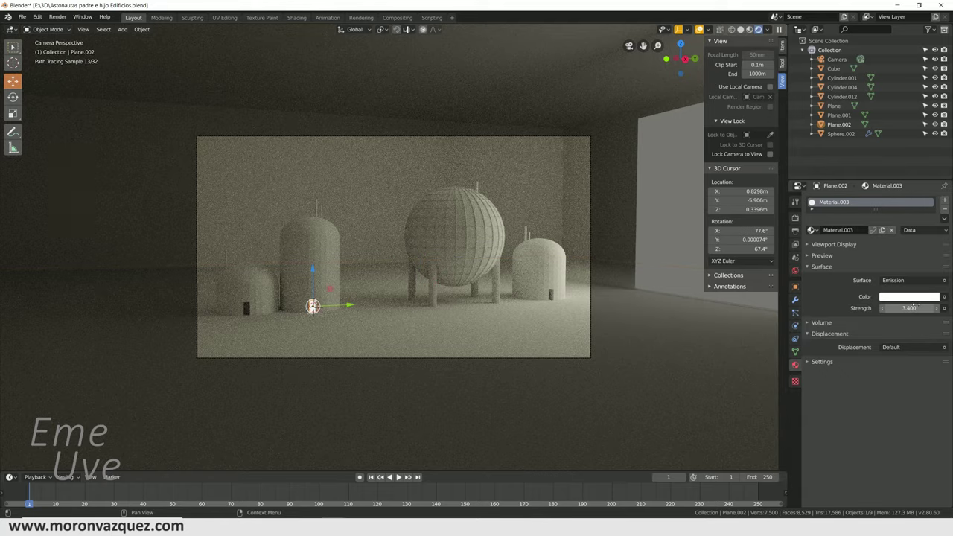
{"action": "left_click", "coordinate": [909, 298]}
{"action": "left_click", "coordinate": [875, 216]}
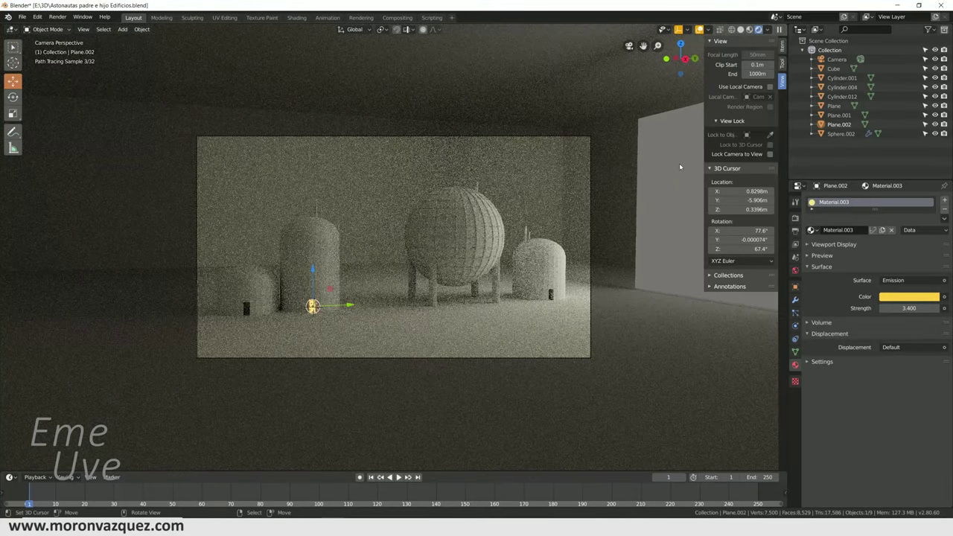
{"action": "left_click", "coordinate": [610, 77]}
{"action": "right_click", "coordinate": [610, 78], "text": "shift"}
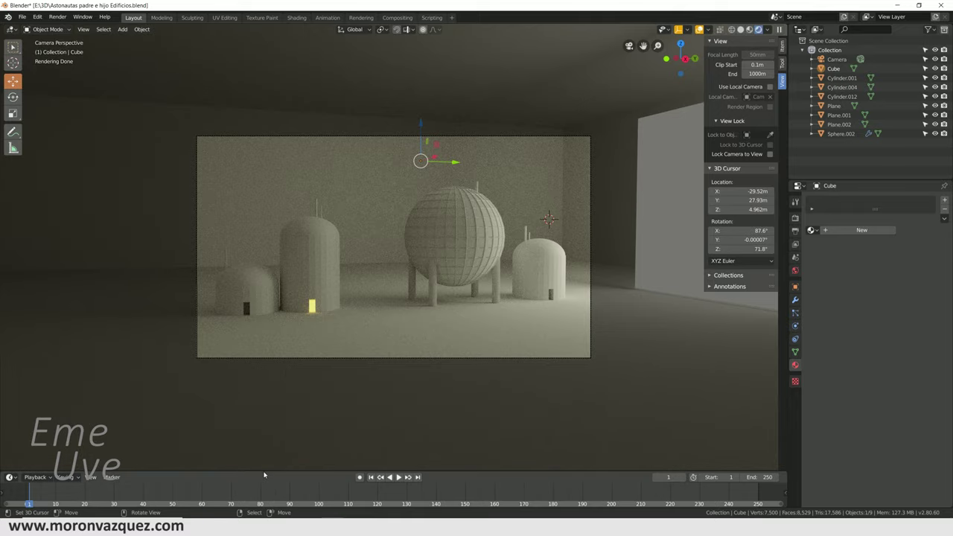
Step: Enlarge the bottom timeline area and fit the camera view to the viewport
{"action": "left_click_drag", "start_coordinate": [263, 471], "coordinate": [283, 343]}
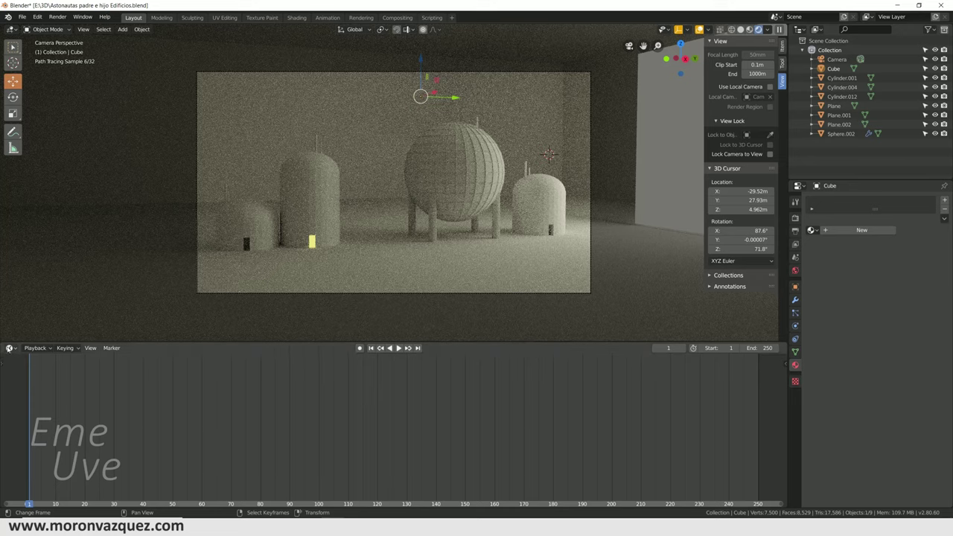
{"action": "left_click", "coordinate": [9, 348]}
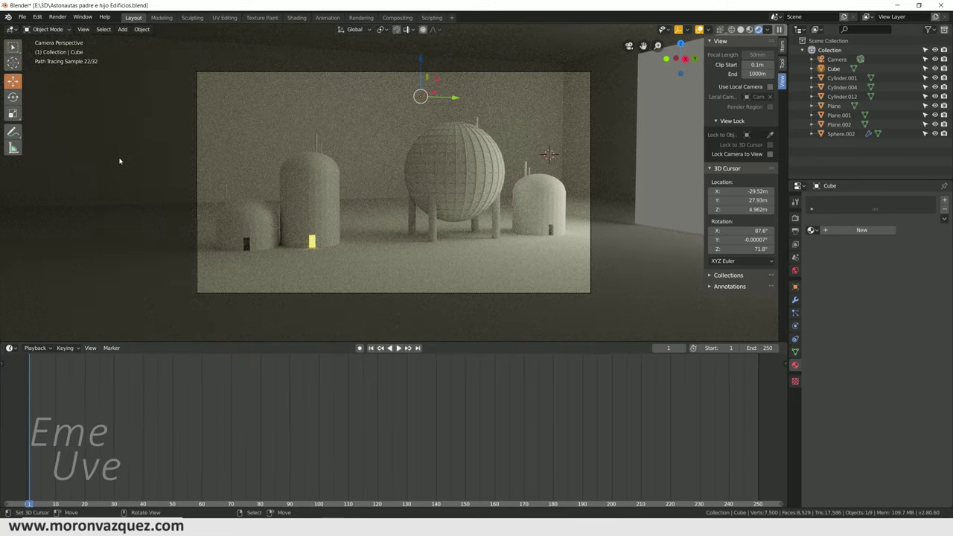
{"action": "scroll", "coordinate": [223, 201], "scroll_direction": "down", "scroll_amount": 3}
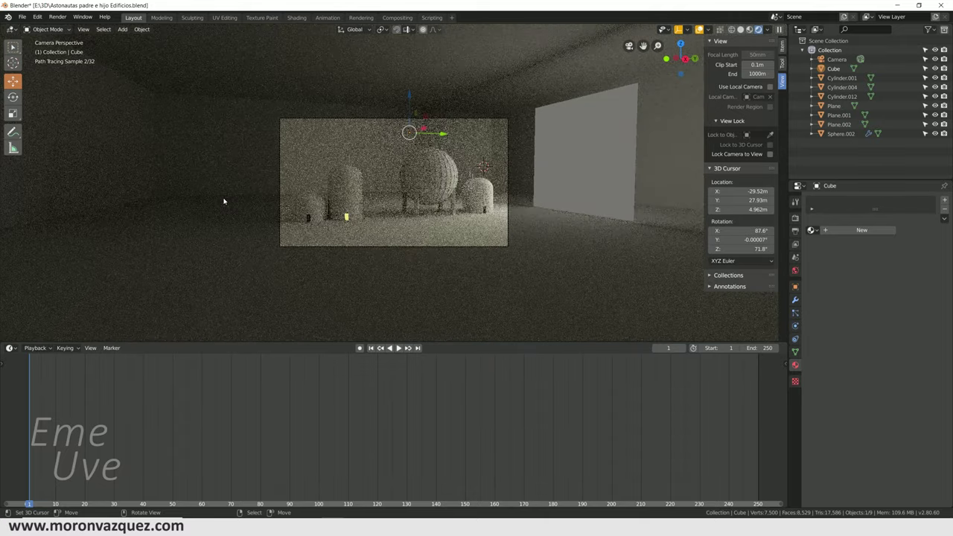
{"action": "key", "text": "KP_0"}
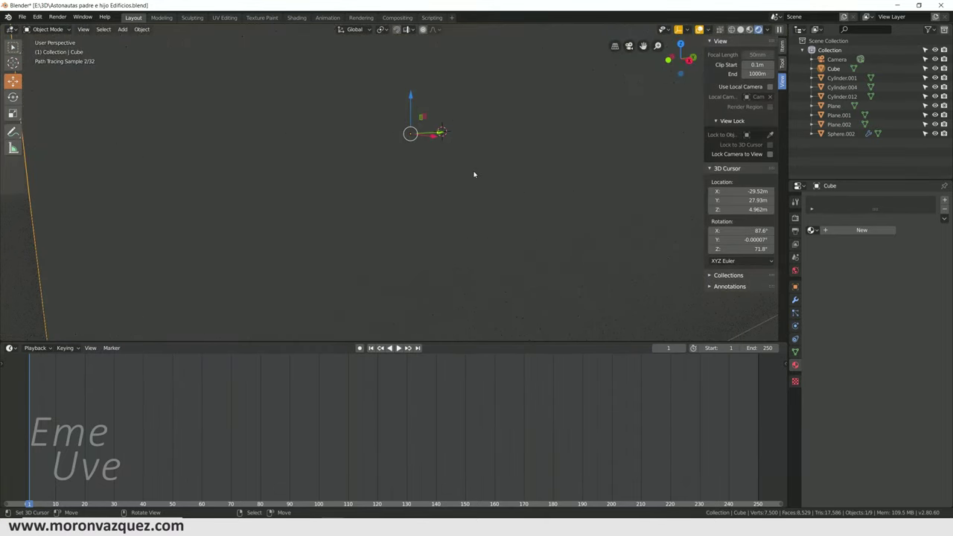
{"action": "key", "text": "KP_0"}
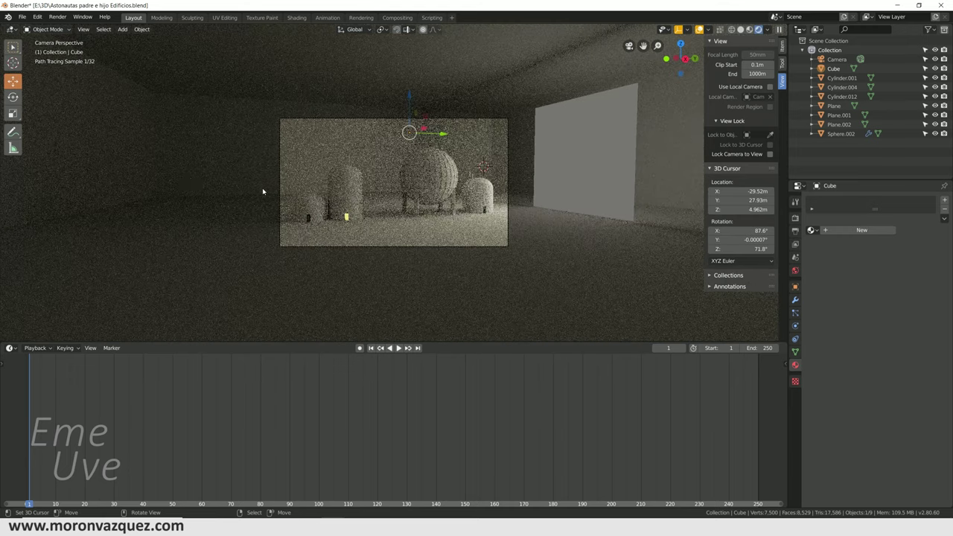
{"action": "key", "text": "Home"}
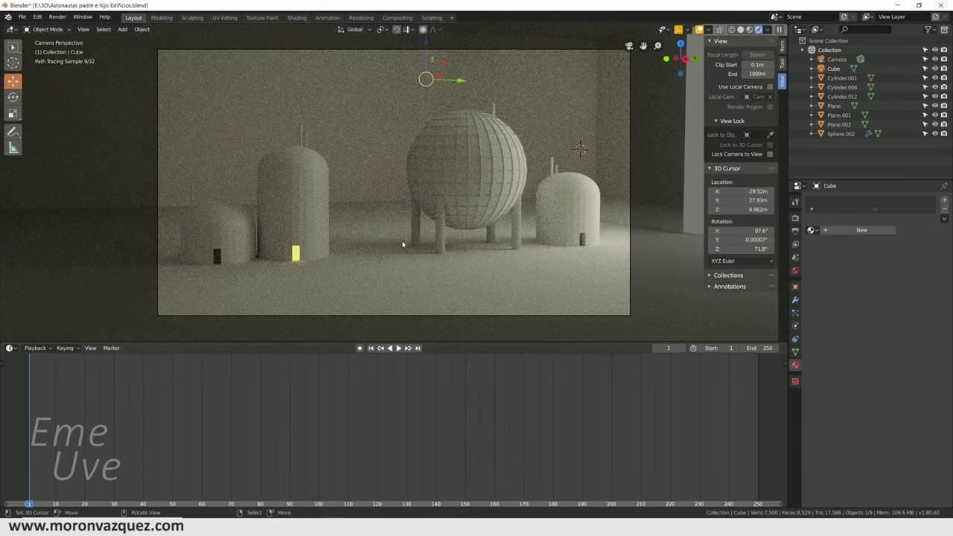
Step: Zoom the camera view and draw a render border (Ctrl+B) around the camera frame
{"action": "scroll", "coordinate": [401, 240], "scroll_direction": "down", "scroll_amount": 3}
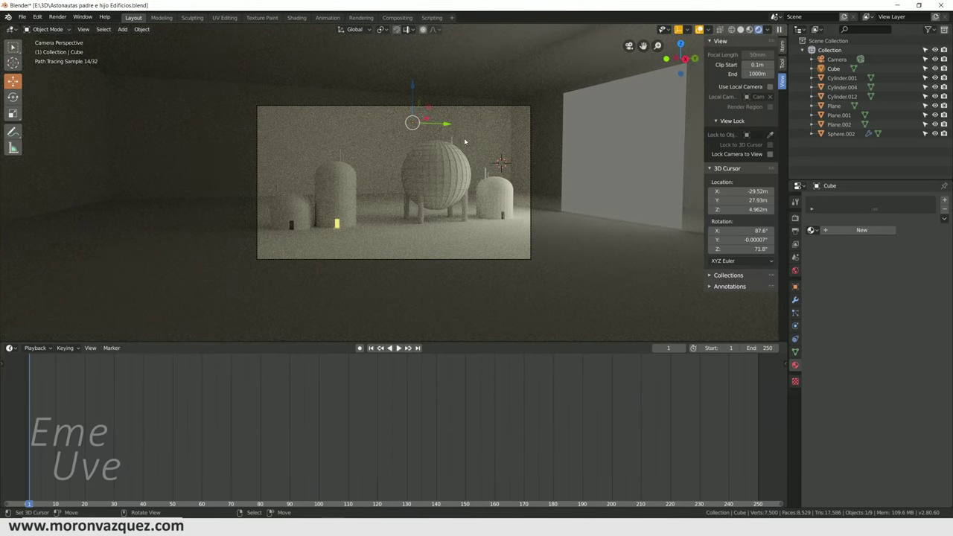
{"action": "scroll", "coordinate": [537, 158], "scroll_direction": "up", "scroll_amount": 2}
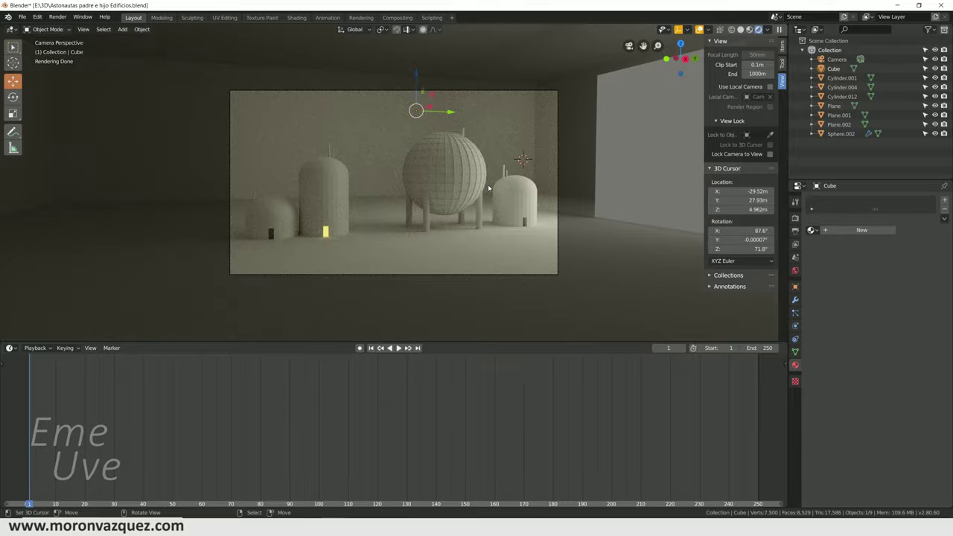
{"action": "scroll", "coordinate": [487, 188], "scroll_direction": "up", "scroll_amount": 2}
{"action": "middle_click_drag", "start_coordinate": [487, 188], "coordinate": [399, 184]}
{"action": "key", "text": "KP_0"}
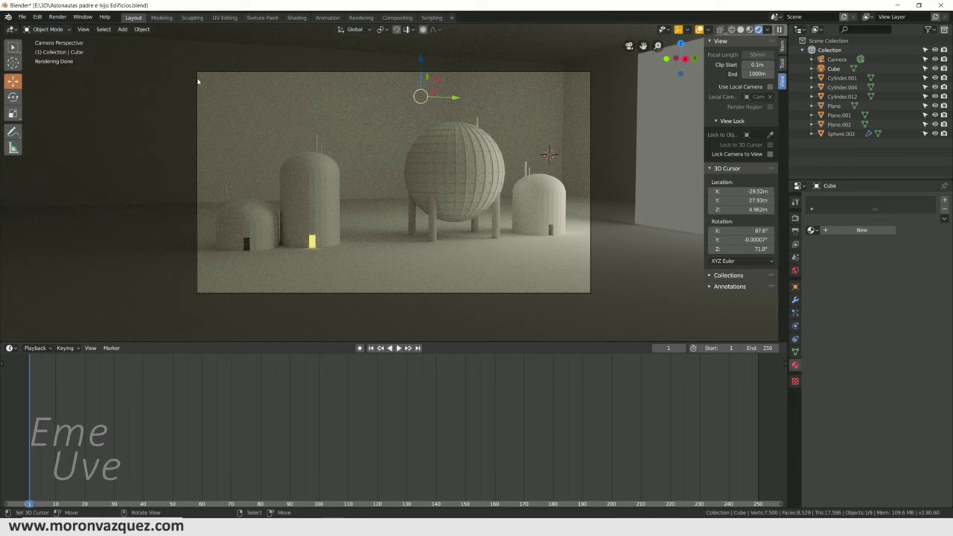
{"action": "key", "text": "ctrl"}
{"action": "key", "text": "ctrl+b"}
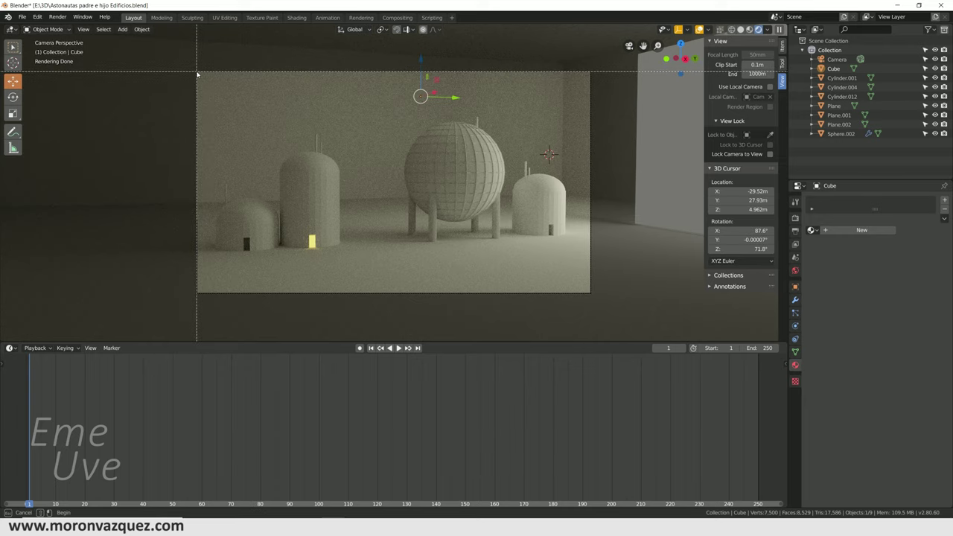
{"action": "left_click_drag", "start_coordinate": [198, 75], "coordinate": [589, 294]}
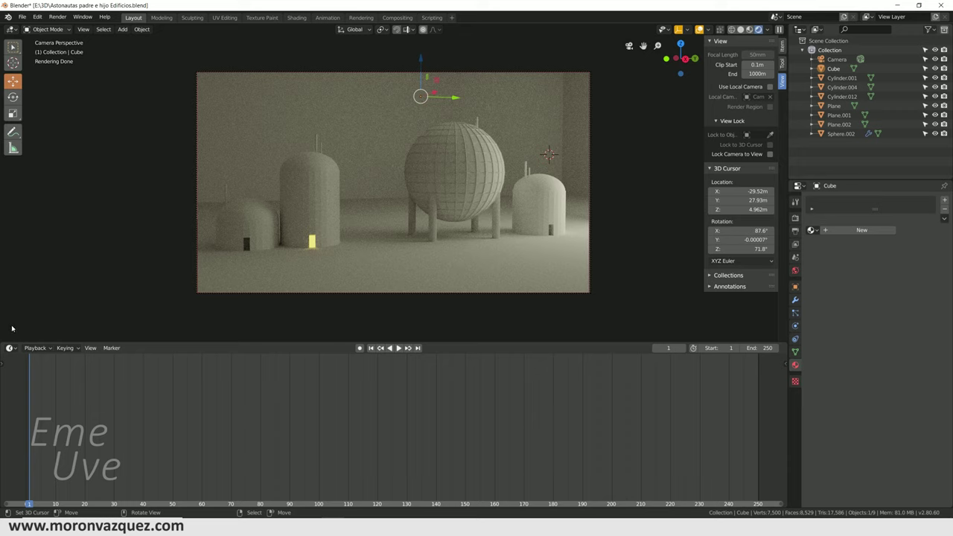
{"action": "left_click", "coordinate": [9, 348]}
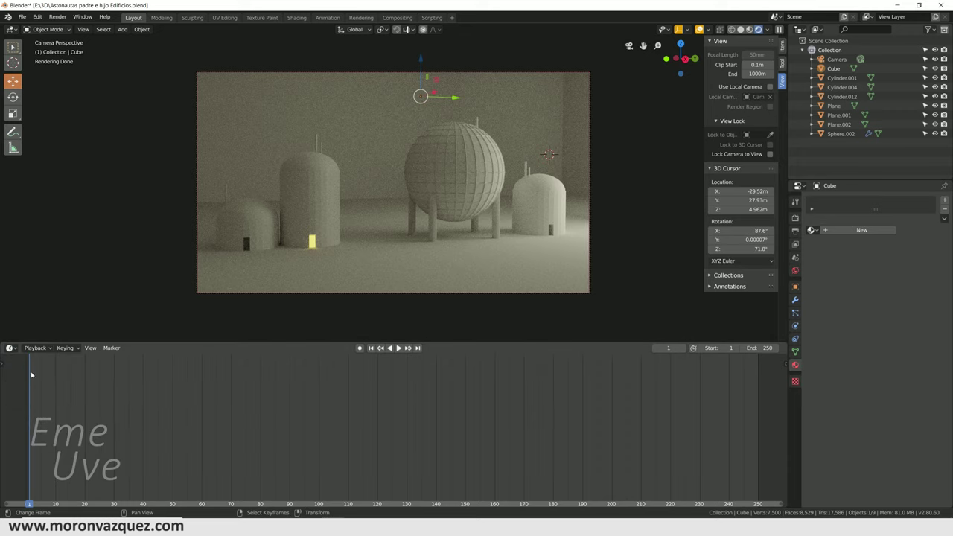
Step: Turn the bottom area into the Shader Editor, create a Cube material, and spread its nodes apart
{"action": "left_click", "coordinate": [9, 347]}
{"action": "left_click", "coordinate": [30, 411]}
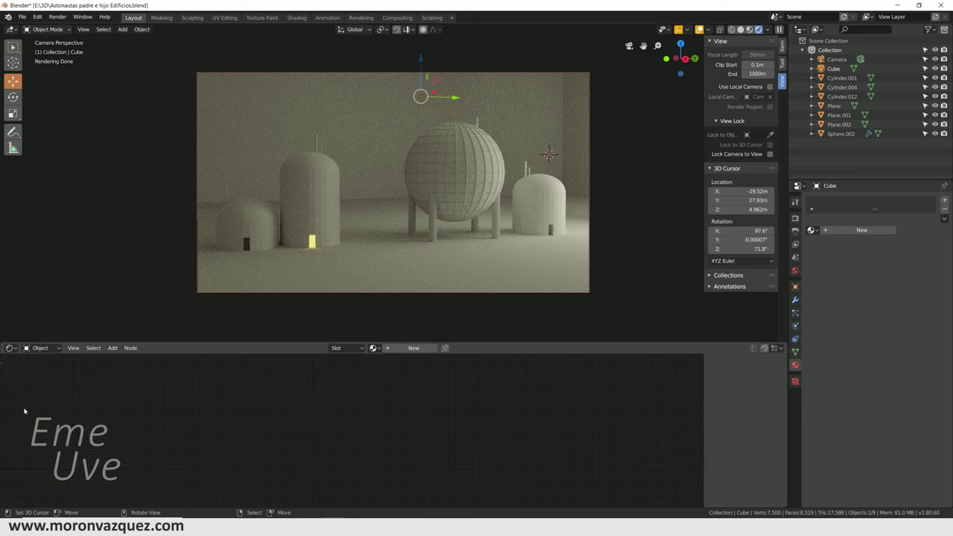
{"action": "left_click", "coordinate": [9, 348]}
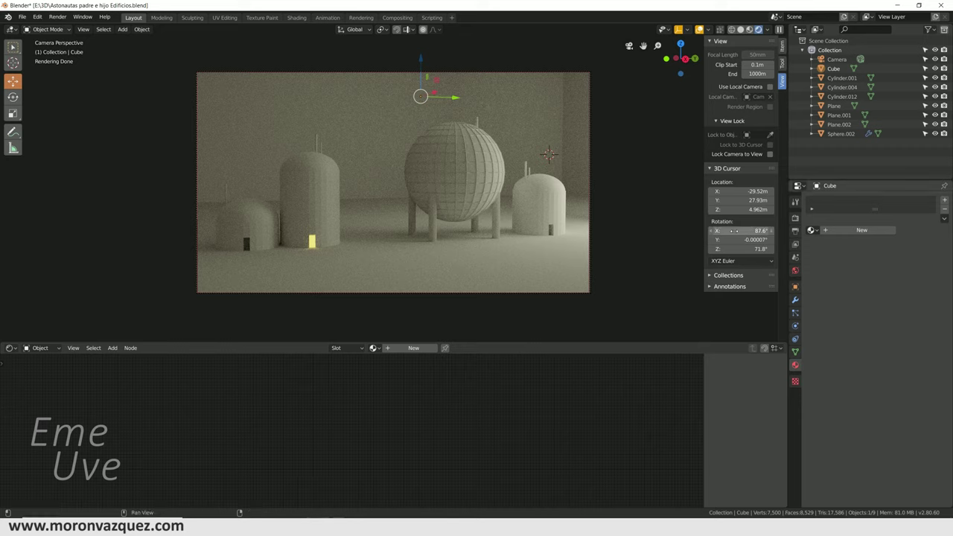
{"action": "left_click", "coordinate": [406, 348]}
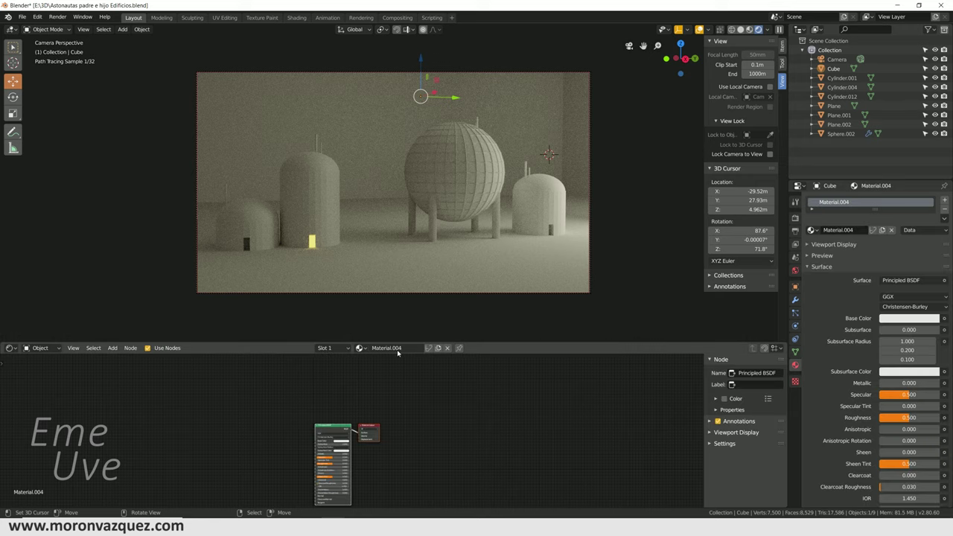
{"action": "scroll", "coordinate": [359, 418], "scroll_direction": "up", "scroll_amount": 2}
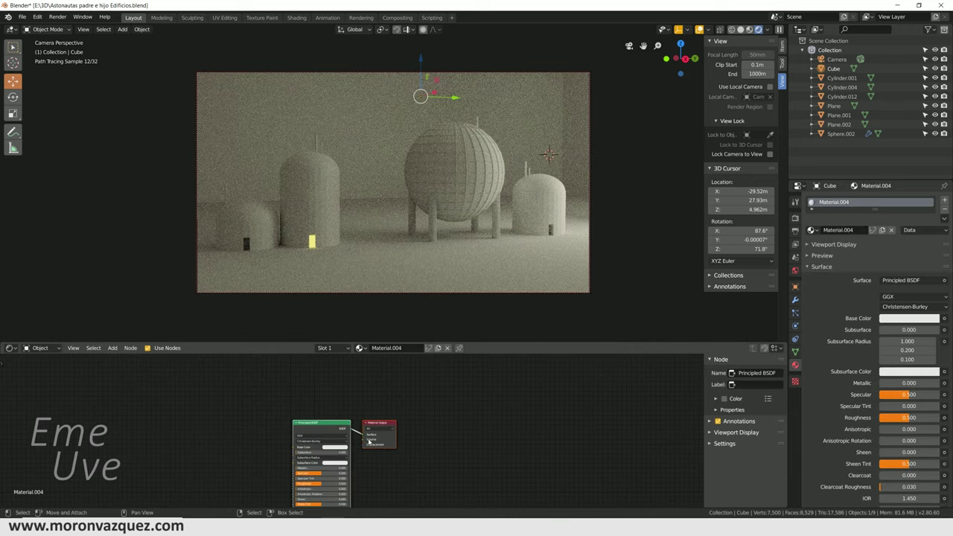
{"action": "scroll", "coordinate": [359, 418], "scroll_direction": "up", "scroll_amount": 3}
{"action": "left_click_drag", "start_coordinate": [308, 415], "coordinate": [122, 399]}
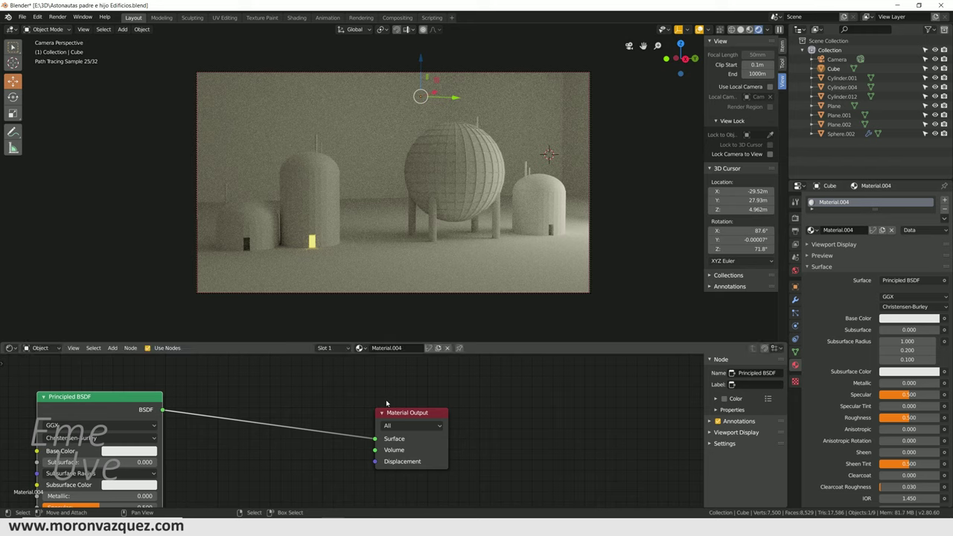
{"action": "left_click_drag", "start_coordinate": [409, 414], "coordinate": [477, 410]}
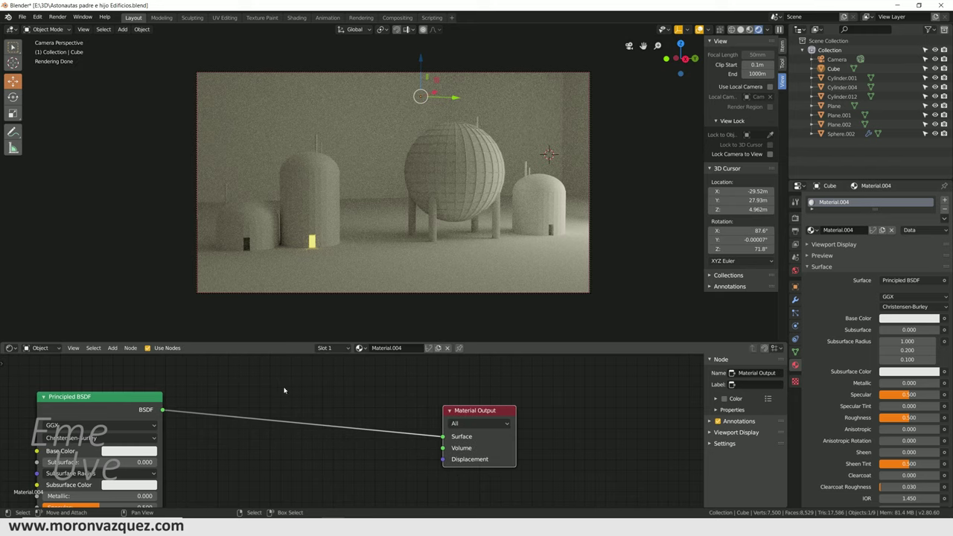
Step: Add a Volume Scatter node and insert it into the material link
{"action": "key", "text": "shift+a"}
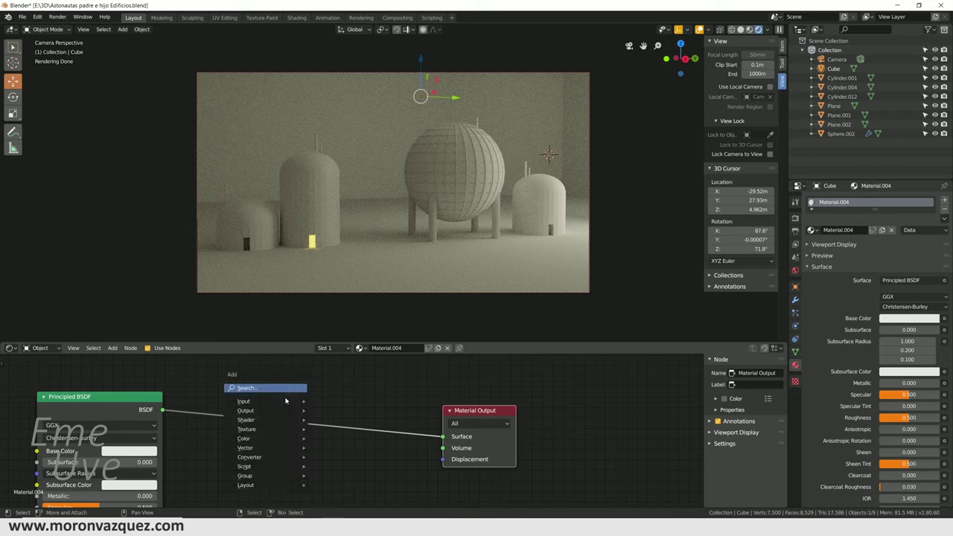
{"action": "key", "text": "Escape"}
{"action": "key", "text": "shift+a"}
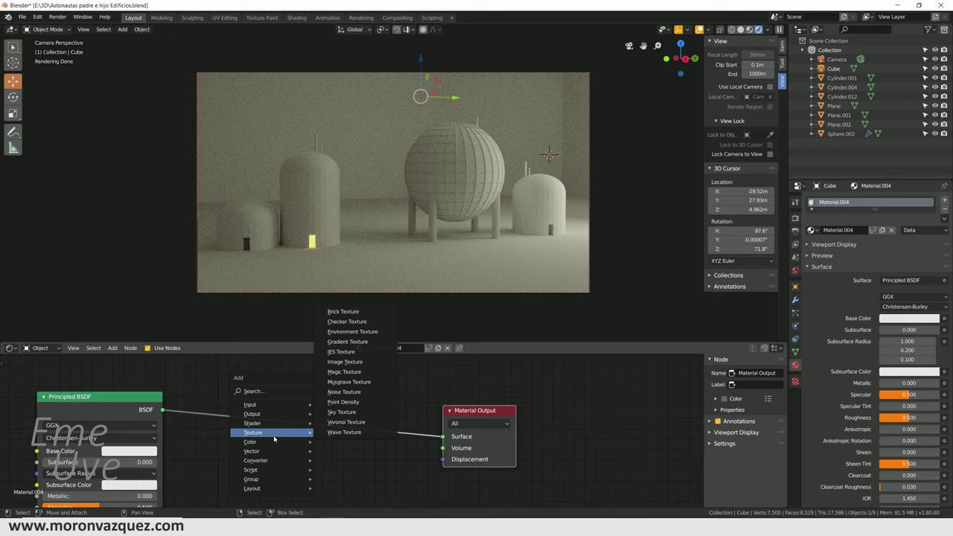
{"action": "mouse_move", "coordinate": [269, 423]}
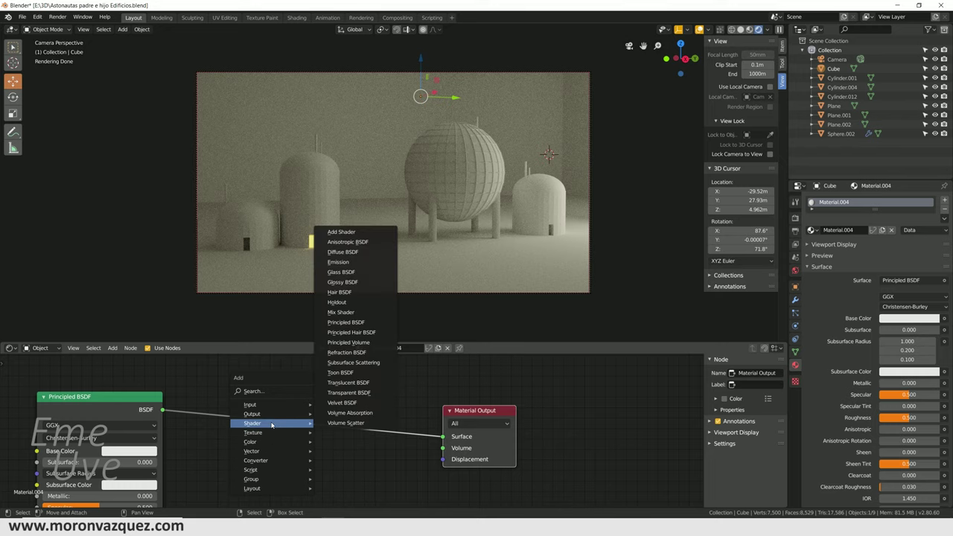
{"action": "left_click", "coordinate": [338, 423]}
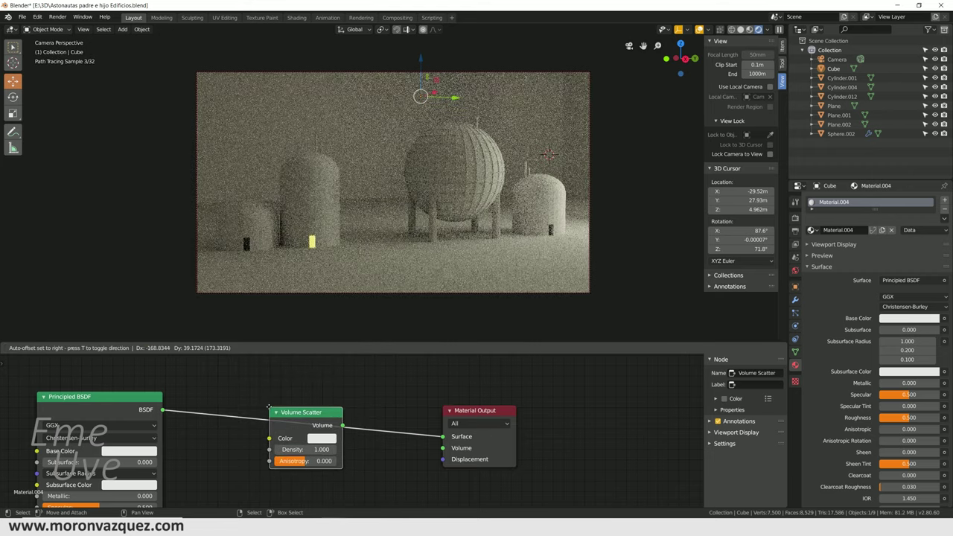
{"action": "left_click", "coordinate": [269, 408]}
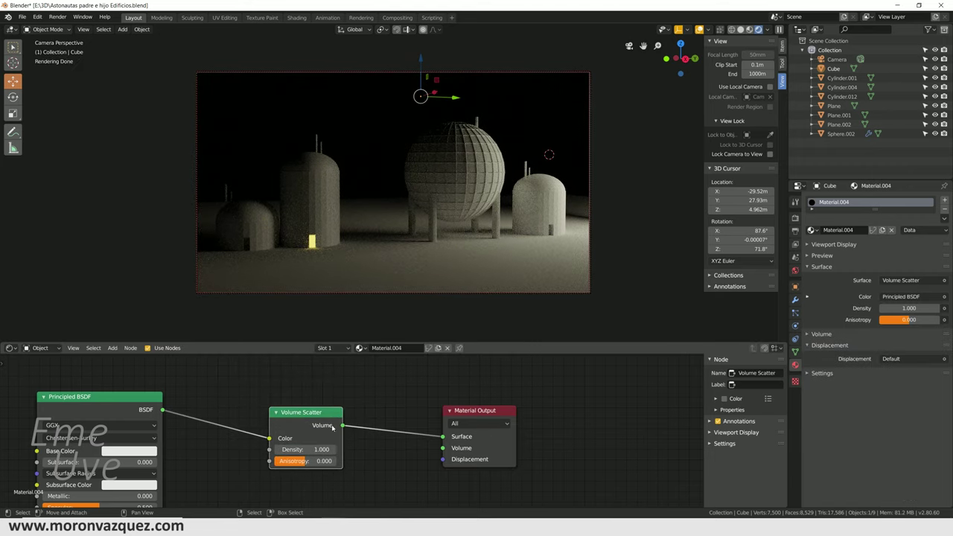
Step: Test densities of 2 and 17, set 0.2, and connect Volume Scatter to the Volume output
{"action": "left_click_drag", "start_coordinate": [305, 449], "coordinate": [357, 449]}
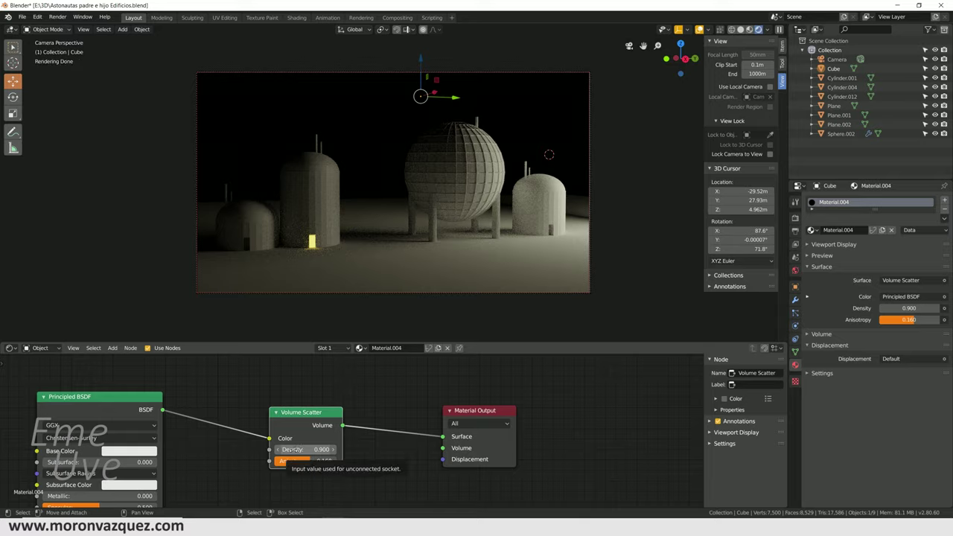
{"action": "key", "text": "BackSpace"}
{"action": "left_click_drag", "start_coordinate": [306, 449], "coordinate": [328, 449]}
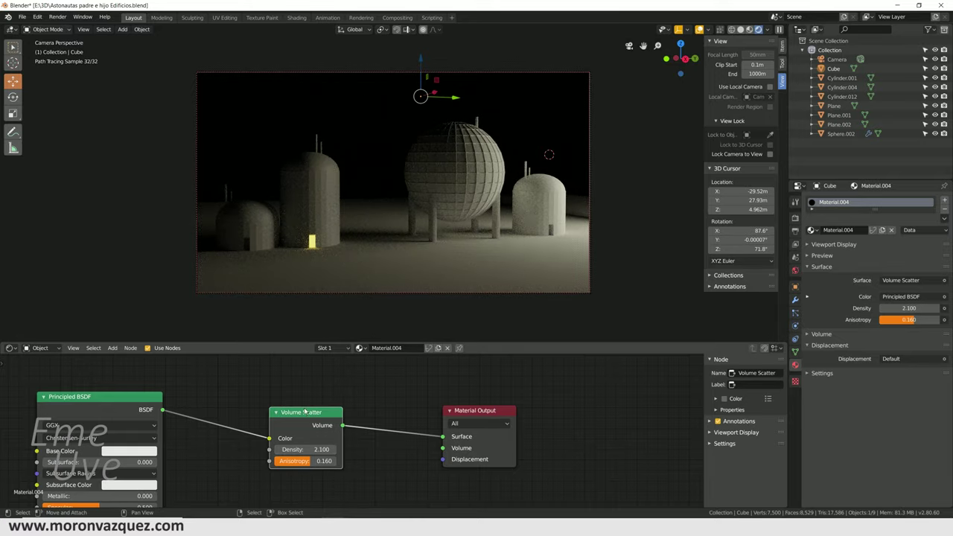
{"action": "left_click", "coordinate": [306, 449]}
{"action": "type", "text": "17"}
{"action": "key", "text": "Return"}
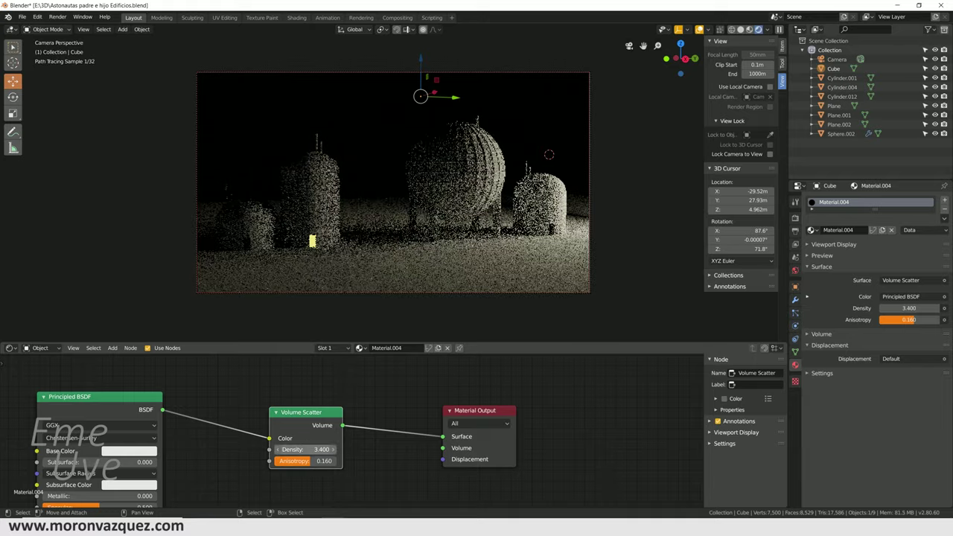
{"action": "left_click", "coordinate": [305, 449]}
{"action": "type", "text": "0.2"}
{"action": "key", "text": "Return"}
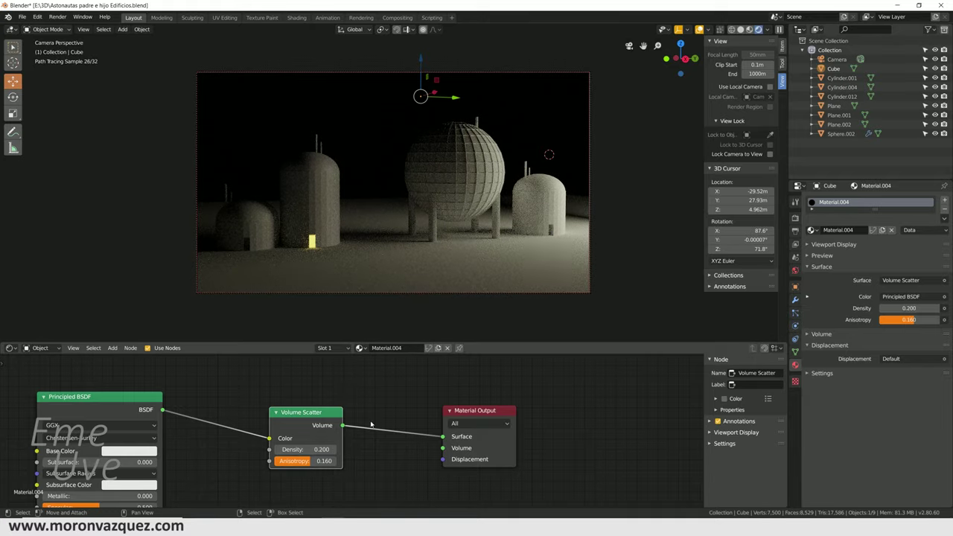
{"action": "left_click_drag", "start_coordinate": [443, 437], "coordinate": [443, 448]}
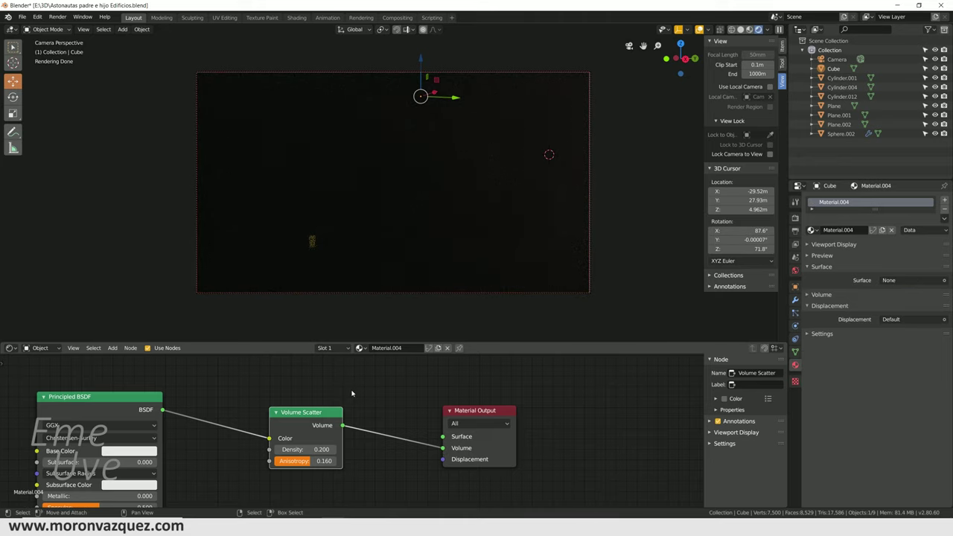
Step: Set the fog density to 0.1, then drop it to zero to compare
{"action": "left_click_drag", "start_coordinate": [306, 449], "coordinate": [347, 456]}
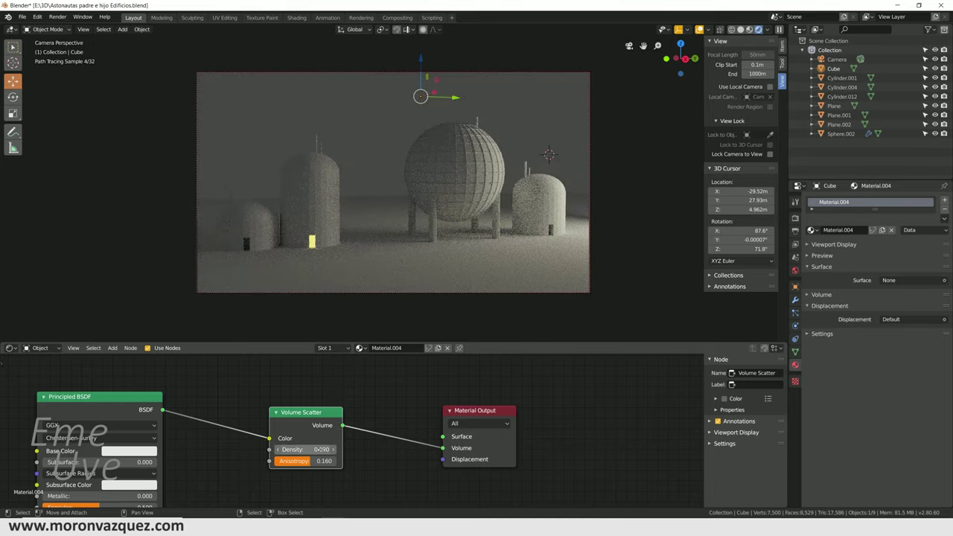
{"action": "left_click", "coordinate": [333, 449]}
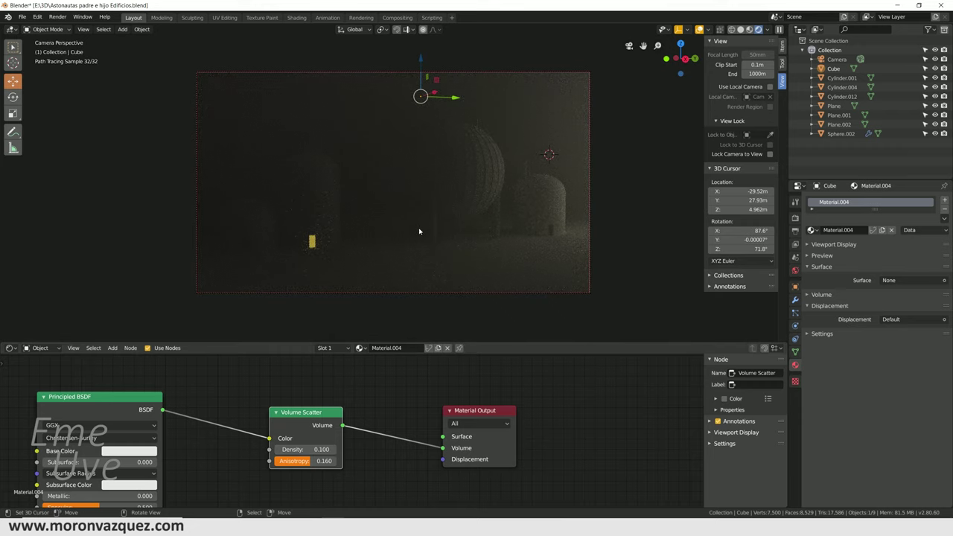
{"action": "scroll", "coordinate": [420, 227], "scroll_direction": "up", "scroll_amount": 2}
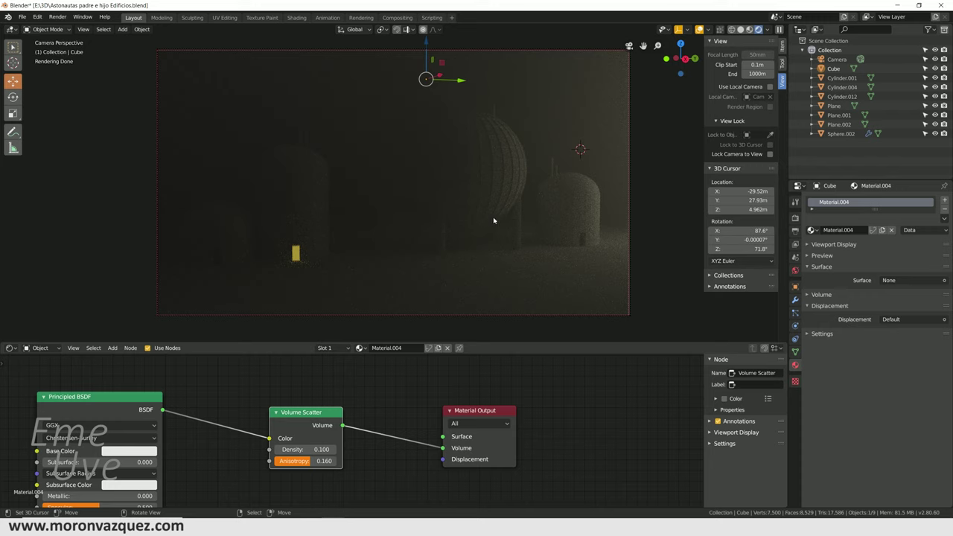
{"action": "left_click", "coordinate": [324, 452]}
{"action": "key", "text": "Return"}
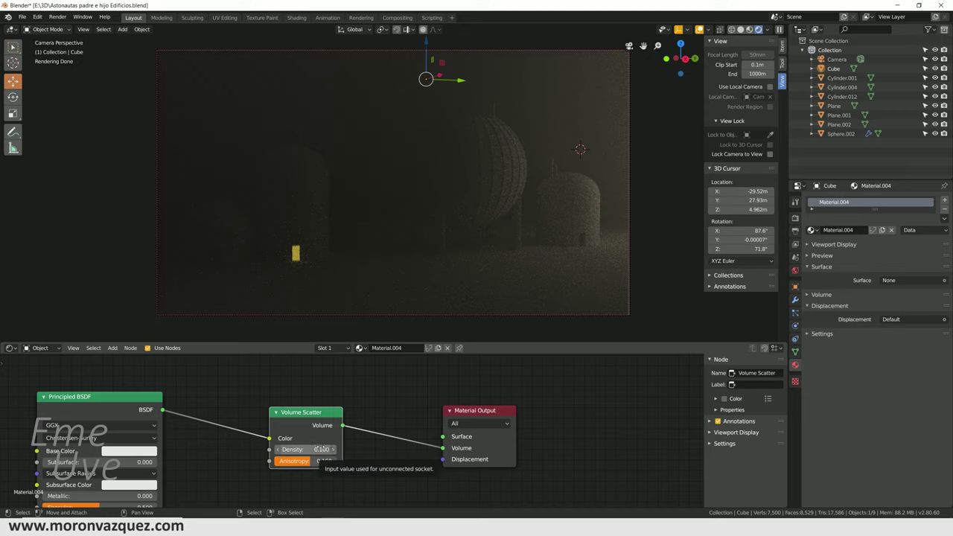
{"action": "left_click", "coordinate": [278, 450]}
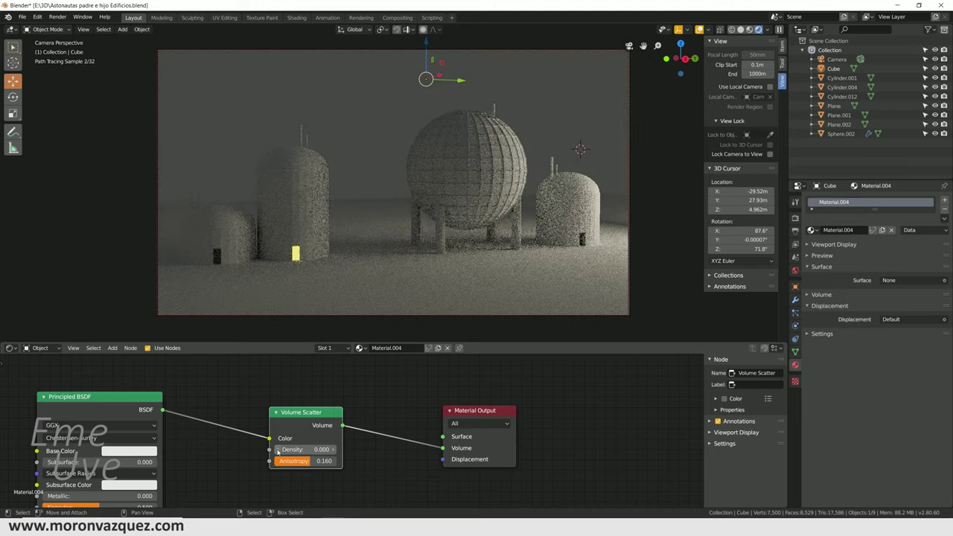
Step: Try Volume Scatter densities of 0.05 and then 0.02
{"action": "left_click", "coordinate": [334, 449]}
{"action": "left_click", "coordinate": [313, 450]}
{"action": "type", "text": "0.1"}
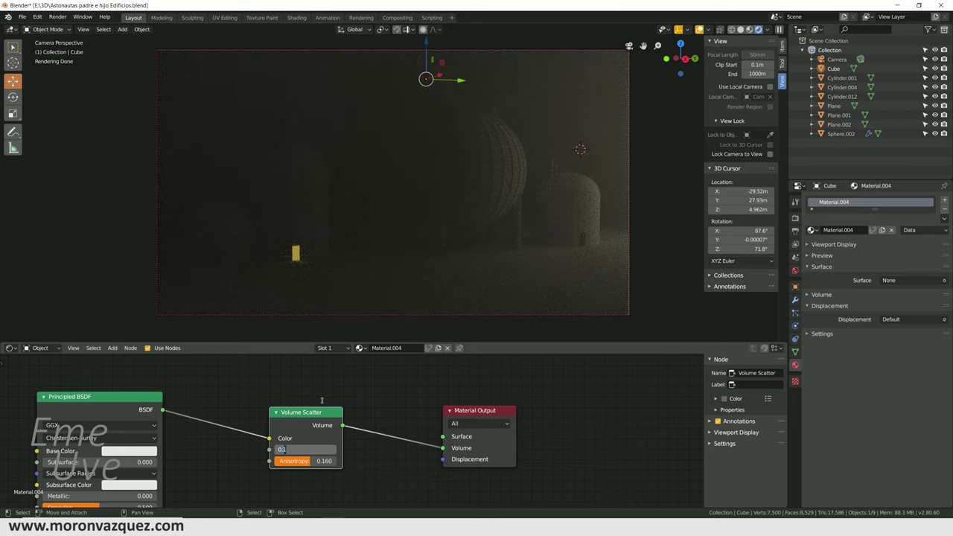
{"action": "key", "text": "BackSpace"}
{"action": "type", "text": "05"}
{"action": "key", "text": "Return"}
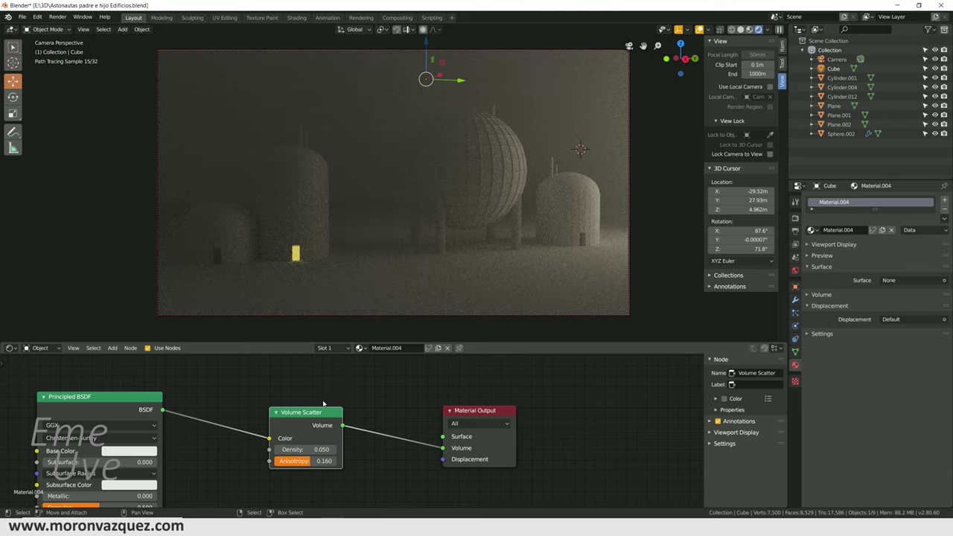
{"action": "left_click", "coordinate": [301, 449]}
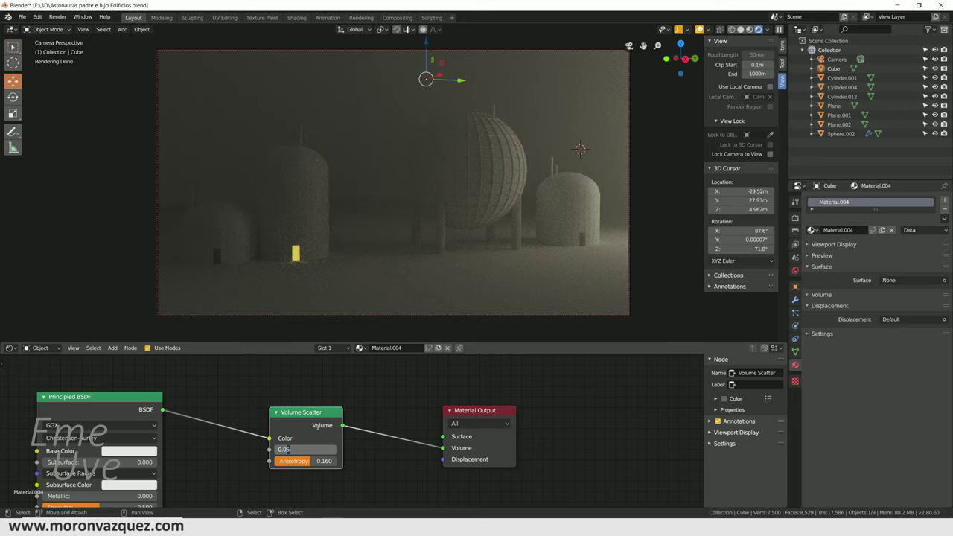
{"action": "key", "text": "BackSpace"}
{"action": "type", "text": "2"}
{"action": "key", "text": "Return"}
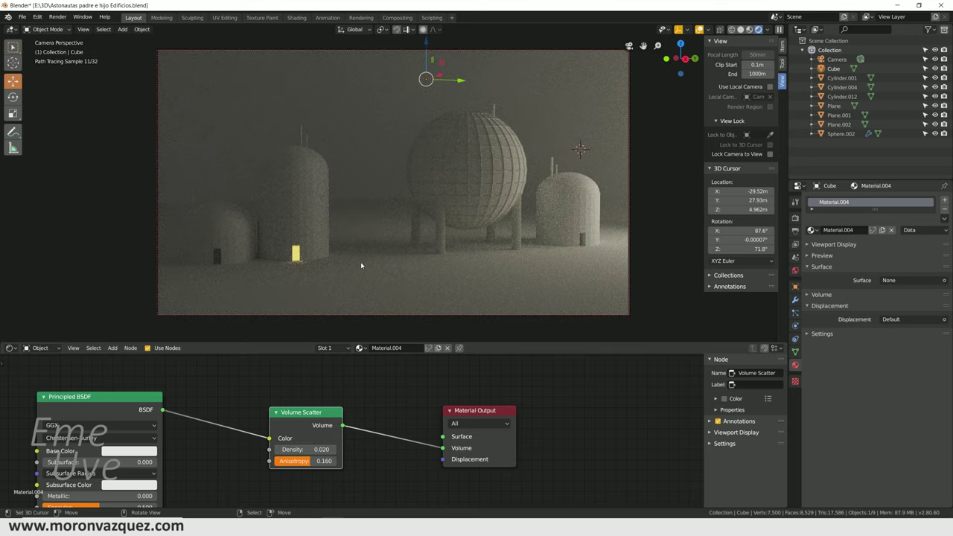
Step: Settle the fog density at 0.07 and zoom the camera view out
{"action": "left_click", "coordinate": [301, 449]}
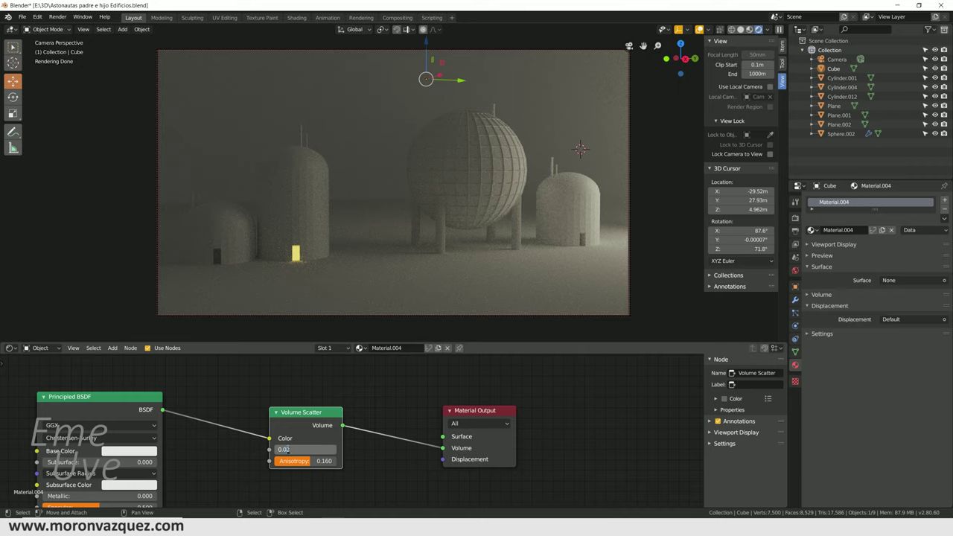
{"action": "key", "text": "BackSpace"}
{"action": "type", "text": "7"}
{"action": "key", "text": "Return"}
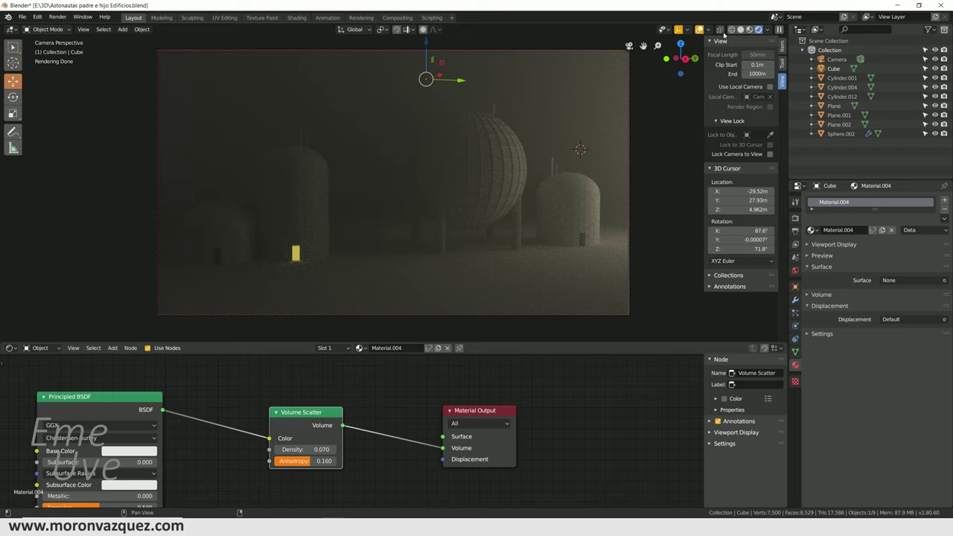
{"action": "scroll", "coordinate": [603, 145], "scroll_direction": "down", "scroll_amount": 2}
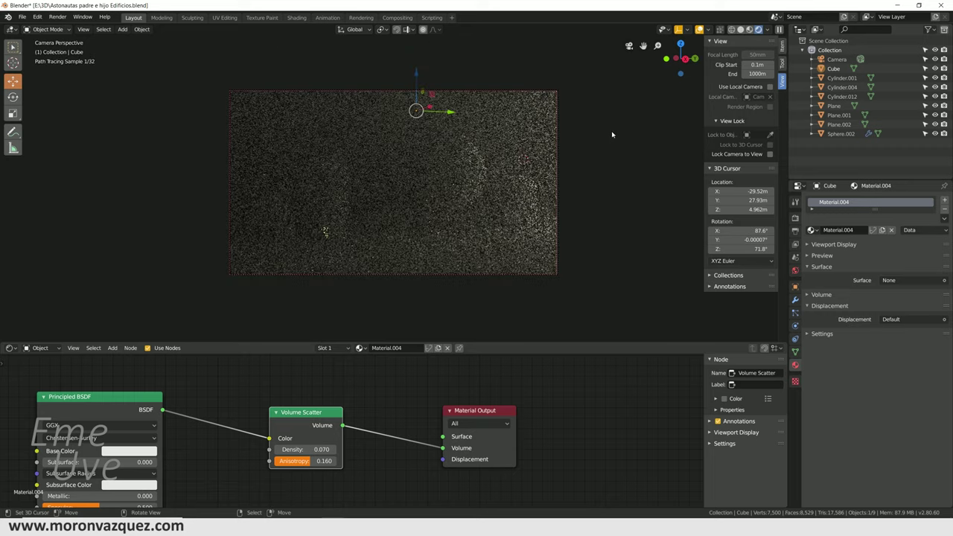
Step: Select Plane.001 and drag its emission strength from 3 up to 21.2
{"action": "left_click", "coordinate": [839, 106]}
{"action": "left_click", "coordinate": [838, 114]}
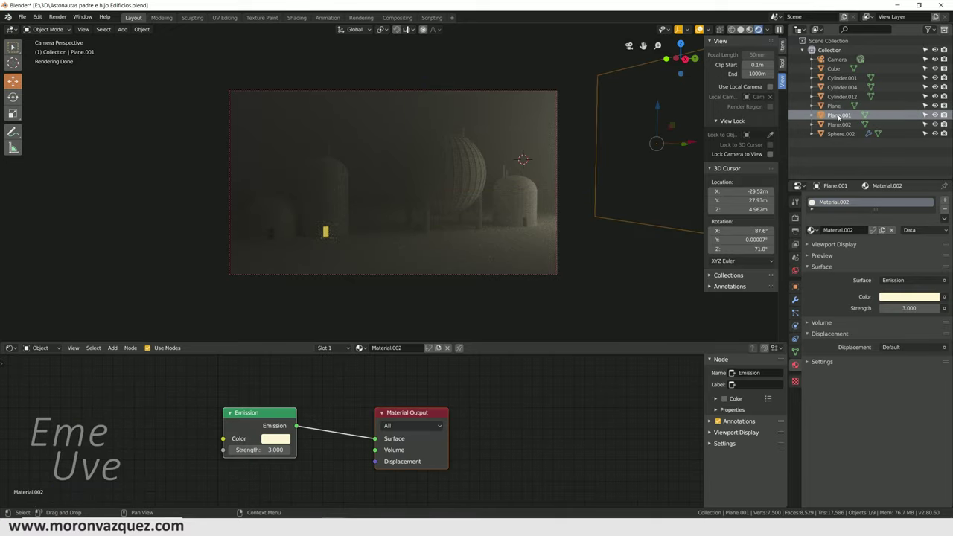
{"action": "scroll", "coordinate": [468, 234], "scroll_direction": "up", "scroll_amount": 2}
{"action": "left_click_drag", "start_coordinate": [909, 307], "coordinate": [930, 308]}
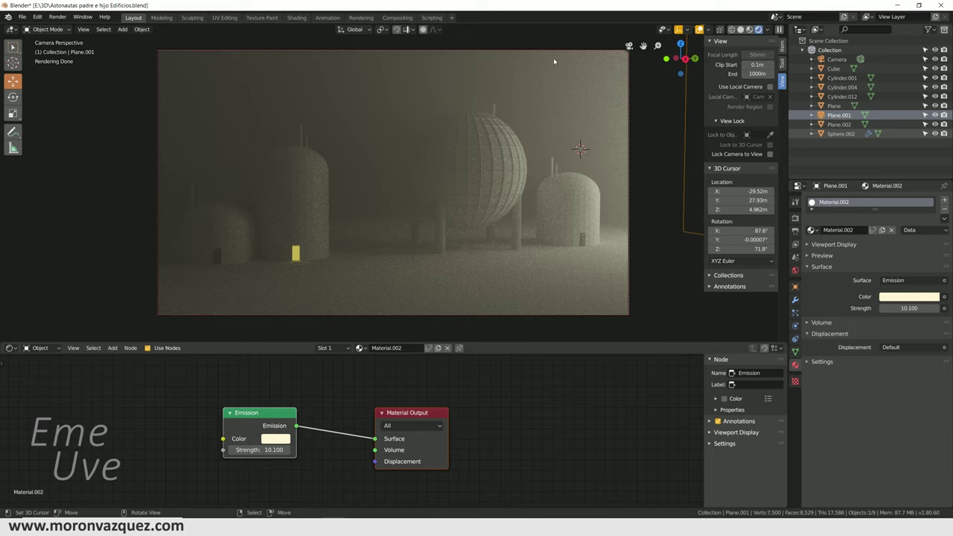
{"action": "left_click_drag", "start_coordinate": [901, 308], "coordinate": [938, 308]}
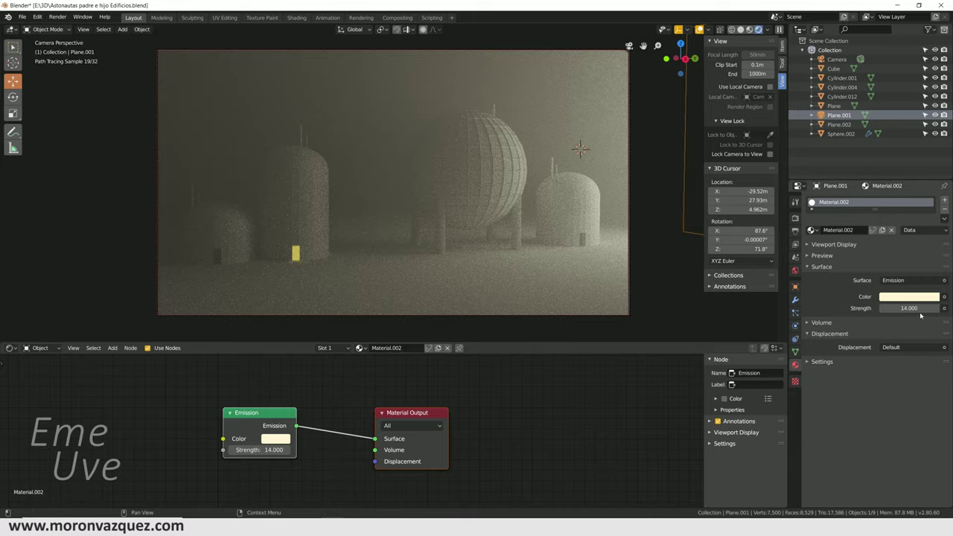
{"action": "left_click_drag", "start_coordinate": [905, 308], "coordinate": [939, 307]}
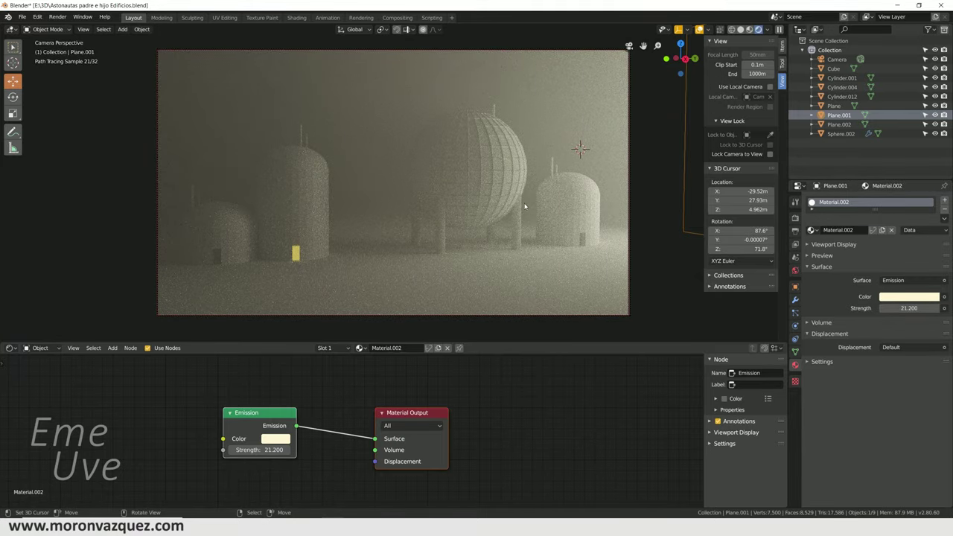
{"action": "left_click", "coordinate": [369, 124]}
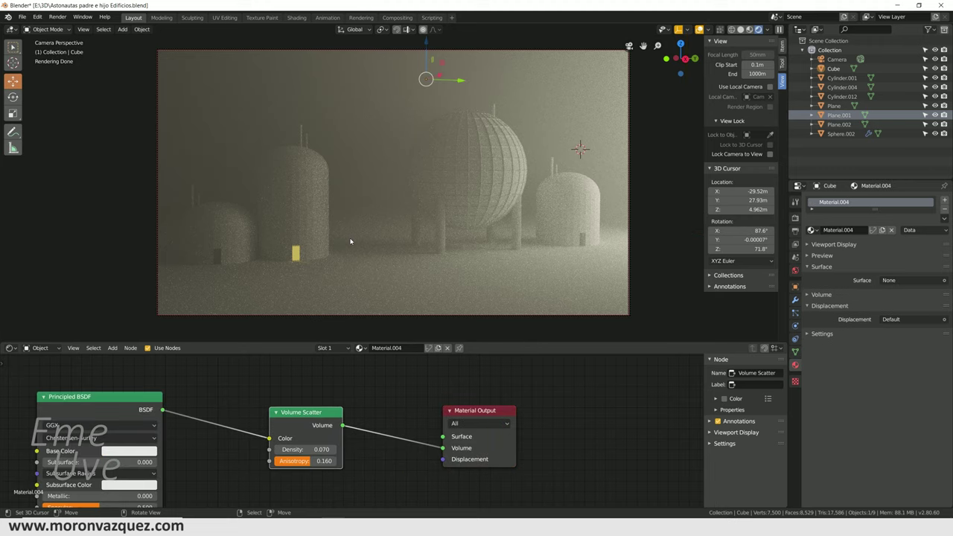
Step: Step the Volume Scatter density up from 0.07 to 0.08, then to 0.09
{"action": "left_click", "coordinate": [302, 449]}
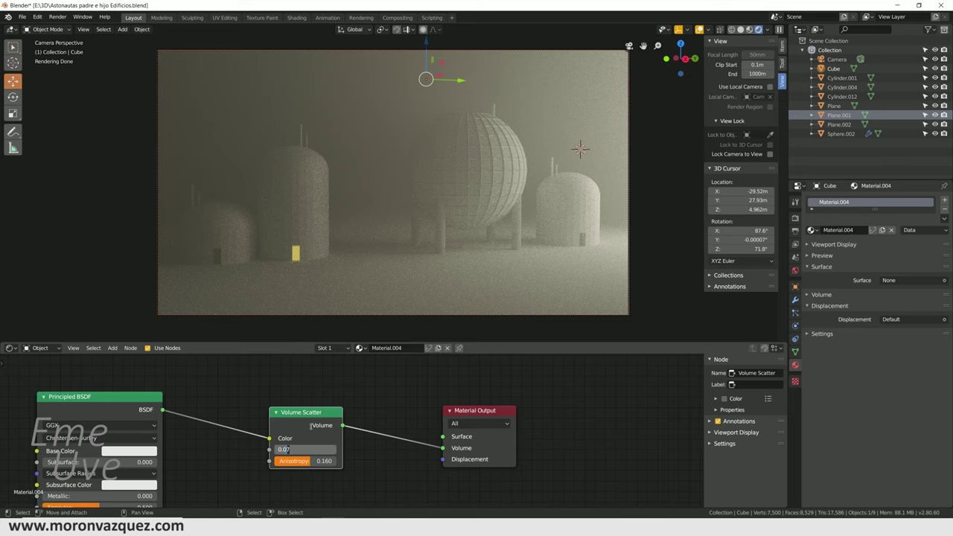
{"action": "key", "text": "BackSpace"}
{"action": "type", "text": "8"}
{"action": "key", "text": "Return"}
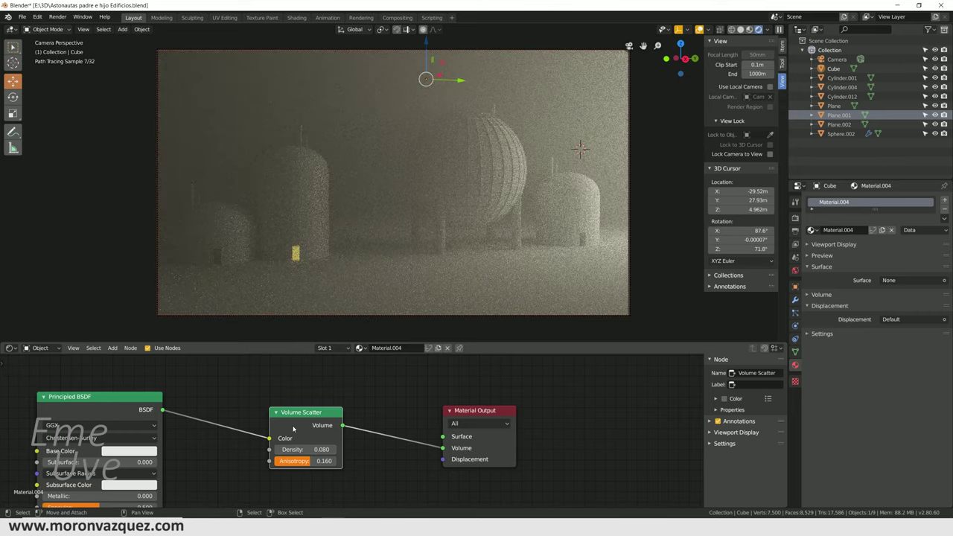
{"action": "left_click", "coordinate": [306, 449]}
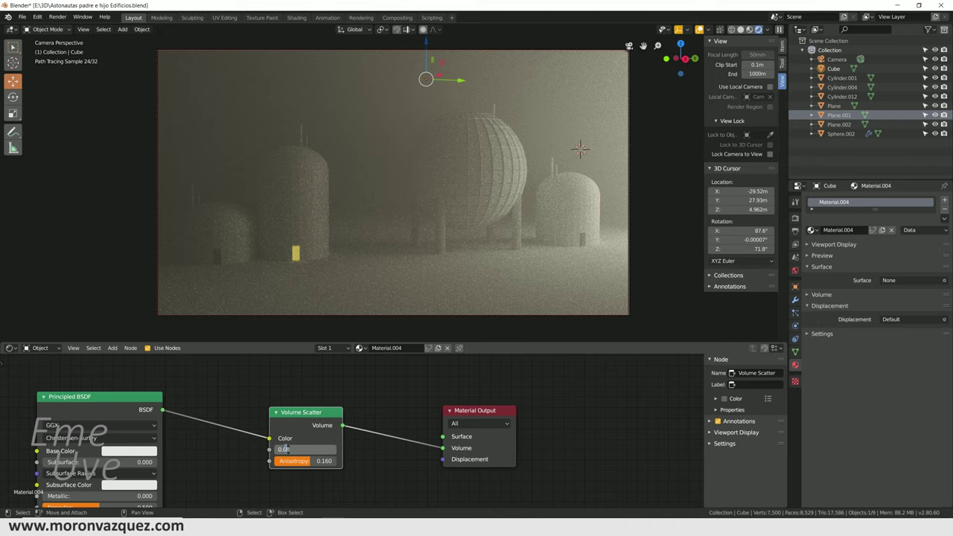
{"action": "key", "text": "BackSpace"}
{"action": "type", "text": "9"}
{"action": "key", "text": "Return"}
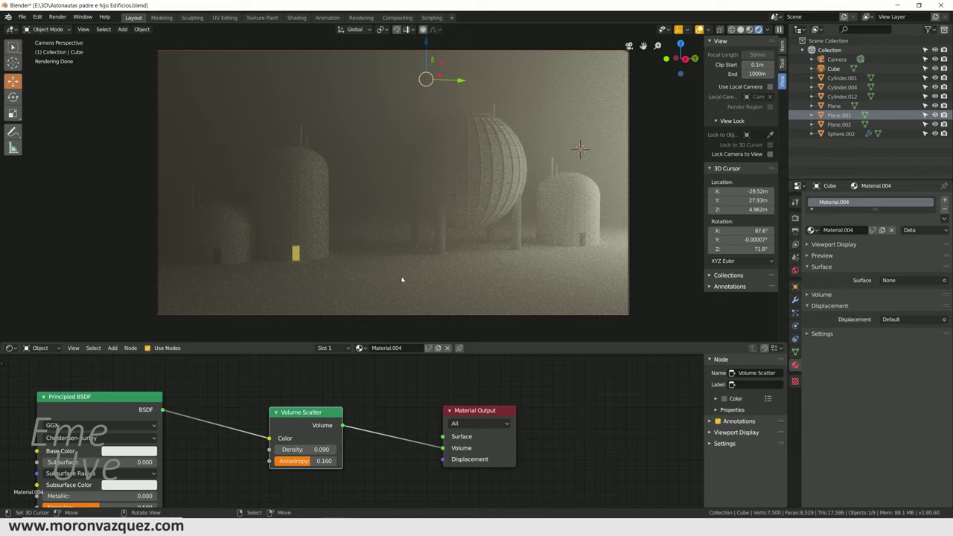
Step: Switch to the MARTE.blend window and view its fog render through the camera
{"action": "mouse_move", "coordinate": [295, 521]}
{"action": "left_click", "coordinate": [295, 500]}
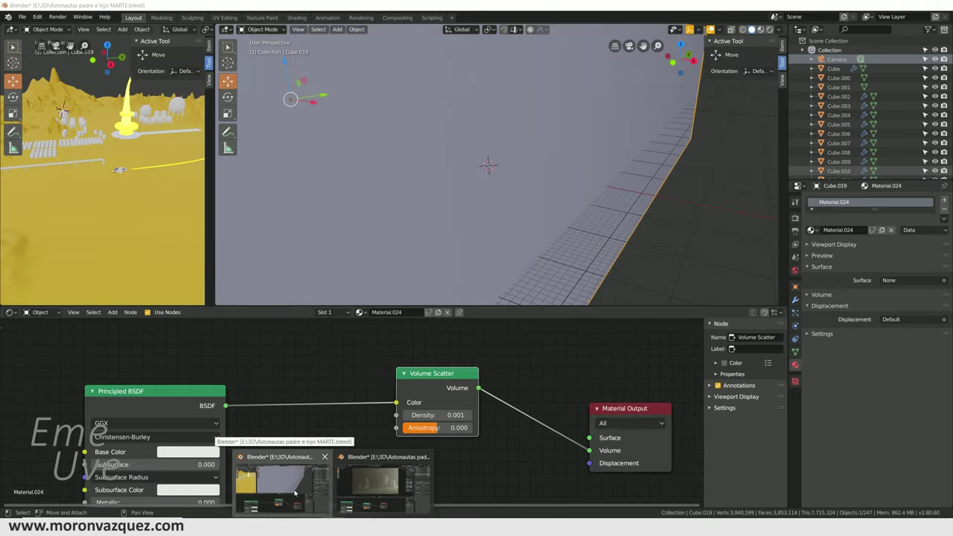
{"action": "key", "text": "KP_0"}
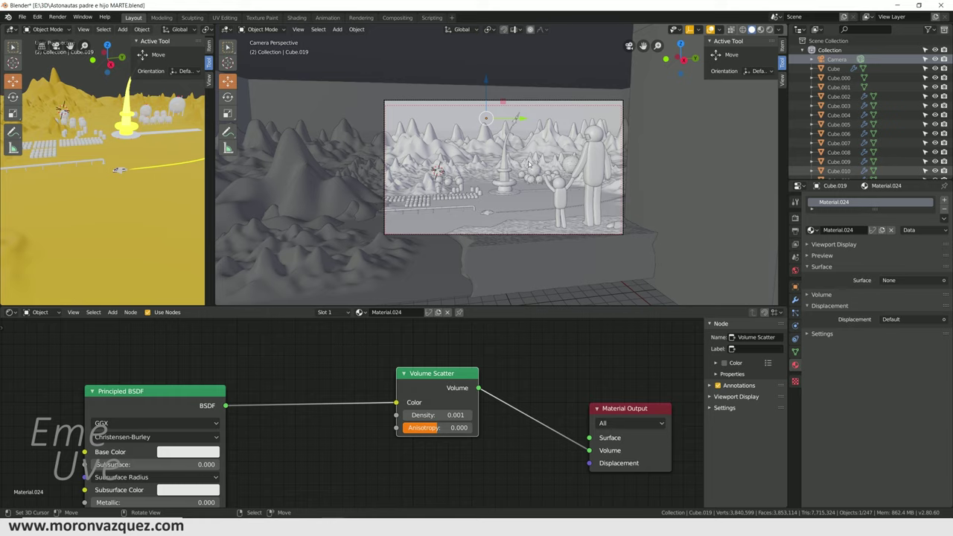
Step: Open Nave.blend from recent files and place the 3D cursor on the floor beside the ship
{"action": "left_click", "coordinate": [333, 484]}
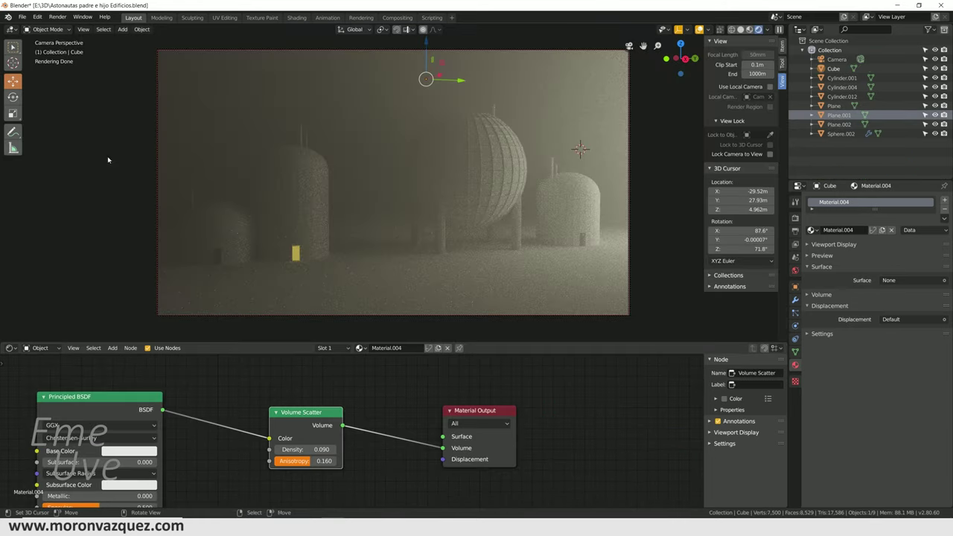
{"action": "left_click", "coordinate": [22, 16]}
{"action": "mouse_move", "coordinate": [44, 46]}
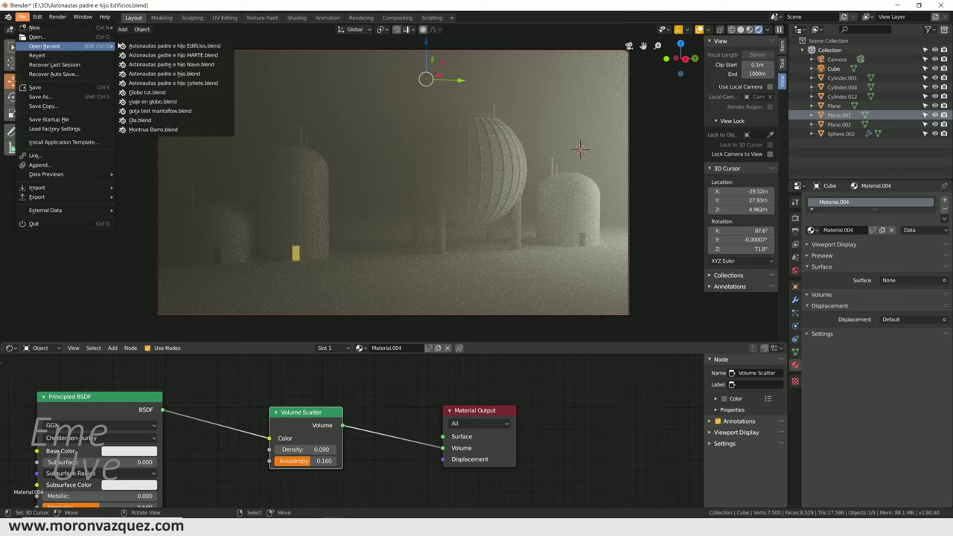
{"action": "left_click", "coordinate": [184, 64]}
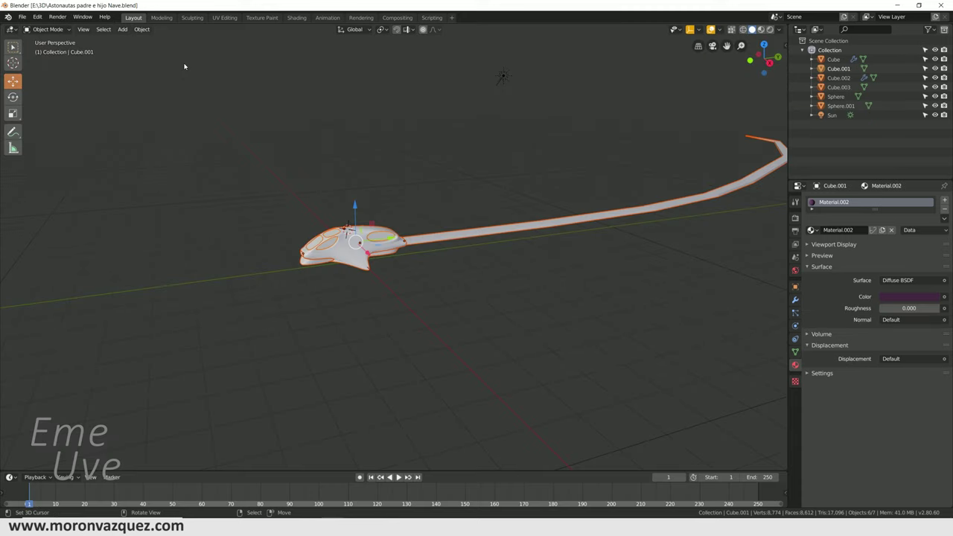
{"action": "left_click", "coordinate": [408, 294]}
{"action": "right_click", "coordinate": [409, 287]}
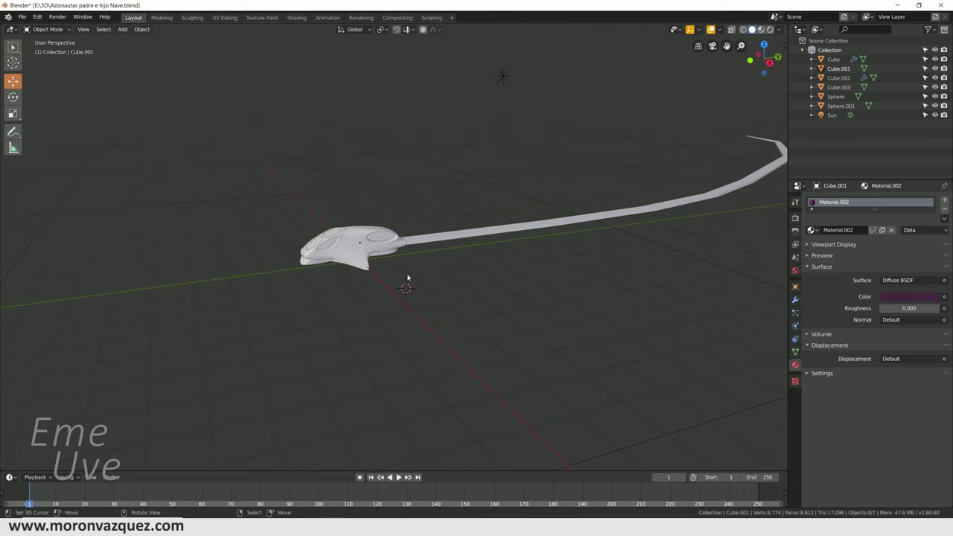
Step: Preview the ship in Material and Rendered shading, then return to Solid shading
{"action": "scroll", "coordinate": [407, 277], "scroll_direction": "up", "scroll_amount": 3}
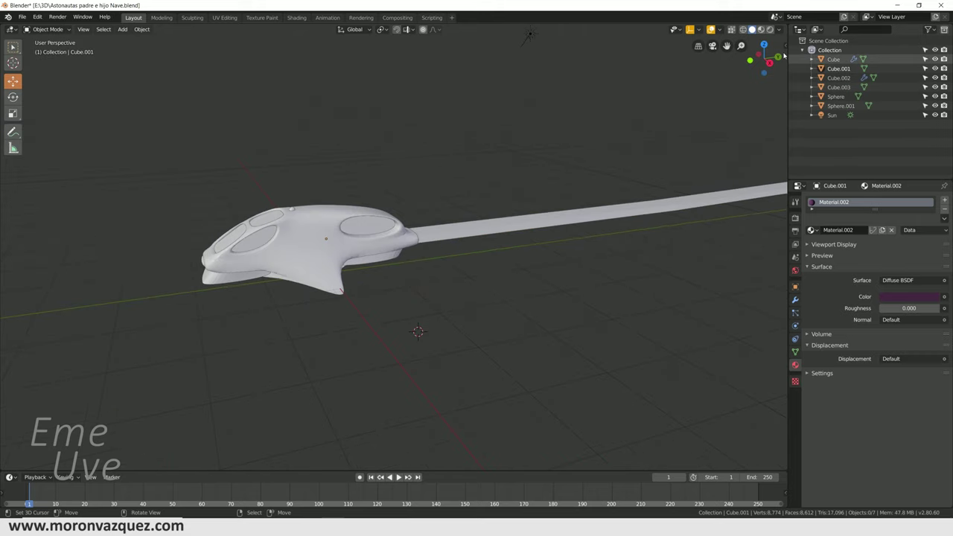
{"action": "left_click", "coordinate": [761, 29]}
{"action": "left_click", "coordinate": [770, 30]}
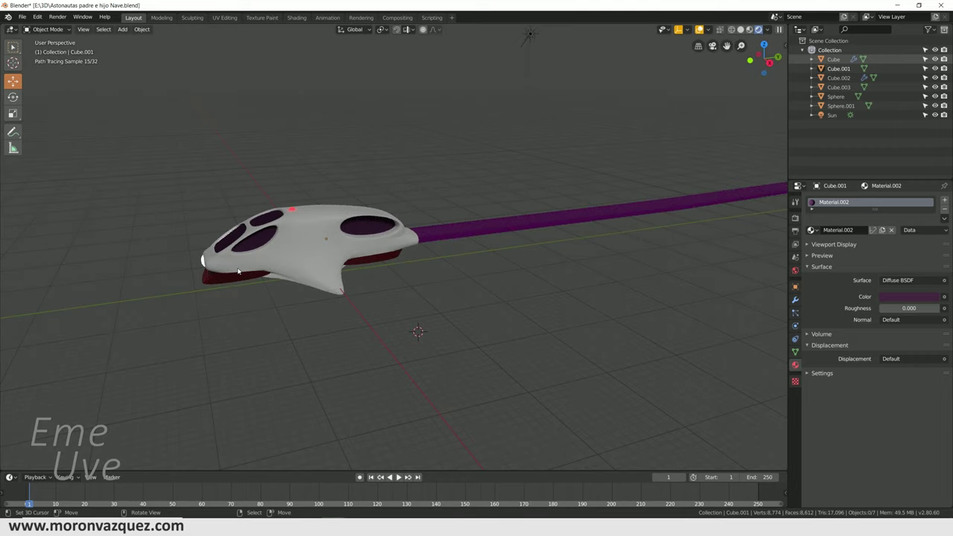
{"action": "middle_click_drag", "start_coordinate": [238, 272], "coordinate": [249, 267]}
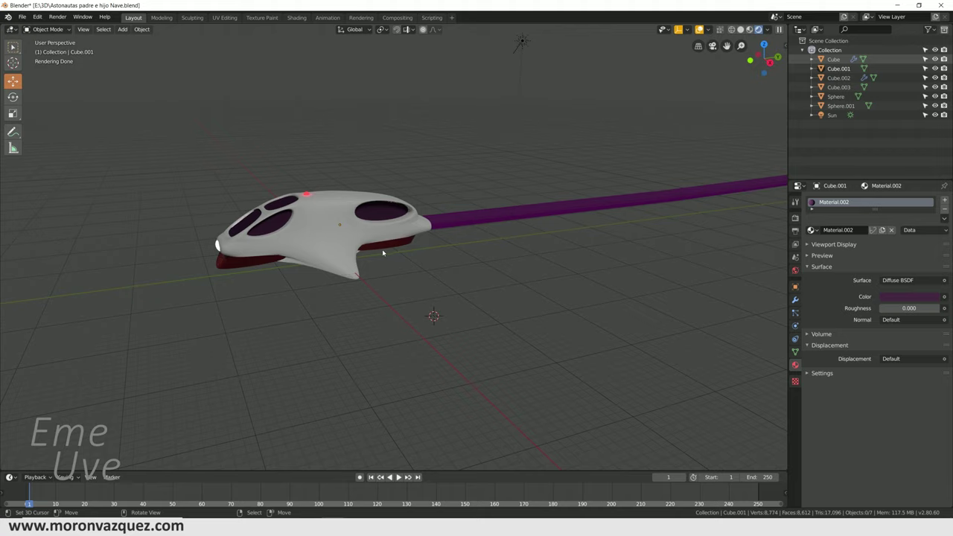
{"action": "left_click", "coordinate": [740, 29]}
{"action": "scroll", "coordinate": [347, 329], "scroll_direction": "down", "scroll_amount": 2}
{"action": "mouse_move", "coordinate": [389, 346]}
{"action": "middle_mouse_down"}
{"action": "mouse_move", "coordinate": [340, 330]}
{"action": "mouse_move", "coordinate": [347, 355]}
{"action": "mouse_move", "coordinate": [312, 316]}
{"action": "mouse_move", "coordinate": [330, 331]}
{"action": "mouse_move", "coordinate": [333, 319]}
{"action": "middle_mouse_up"}
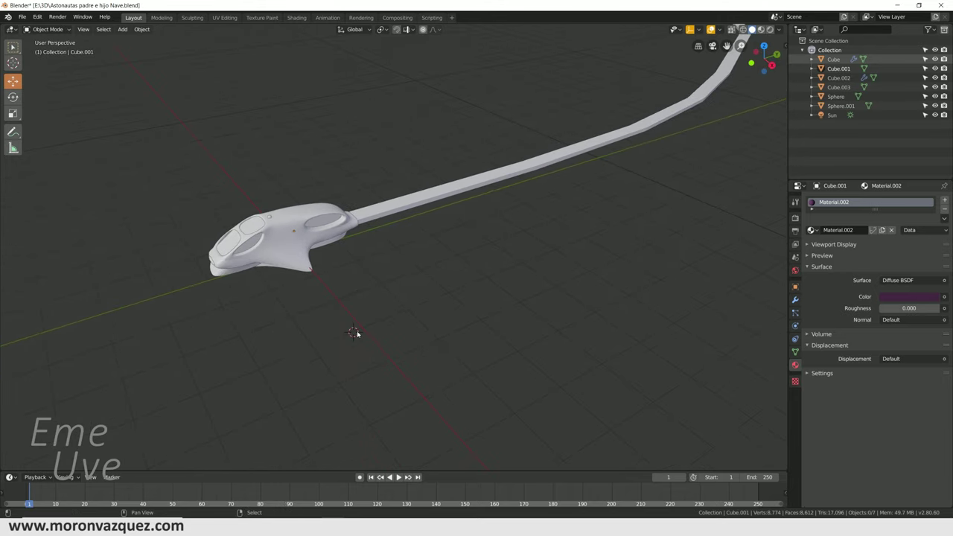
Step: Add a cube at the 3D cursor and scale it up
{"action": "key", "text": "shift+a"}
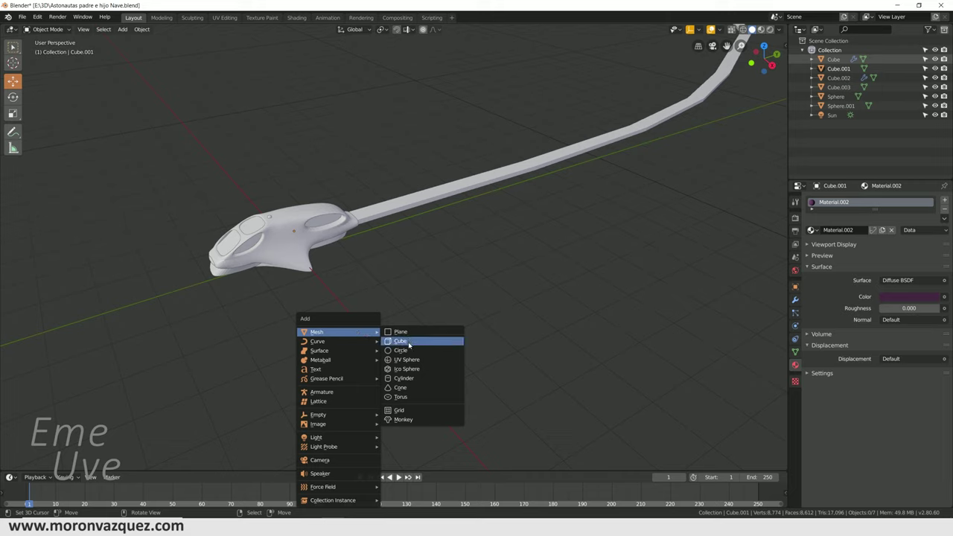
{"action": "left_click", "coordinate": [409, 345]}
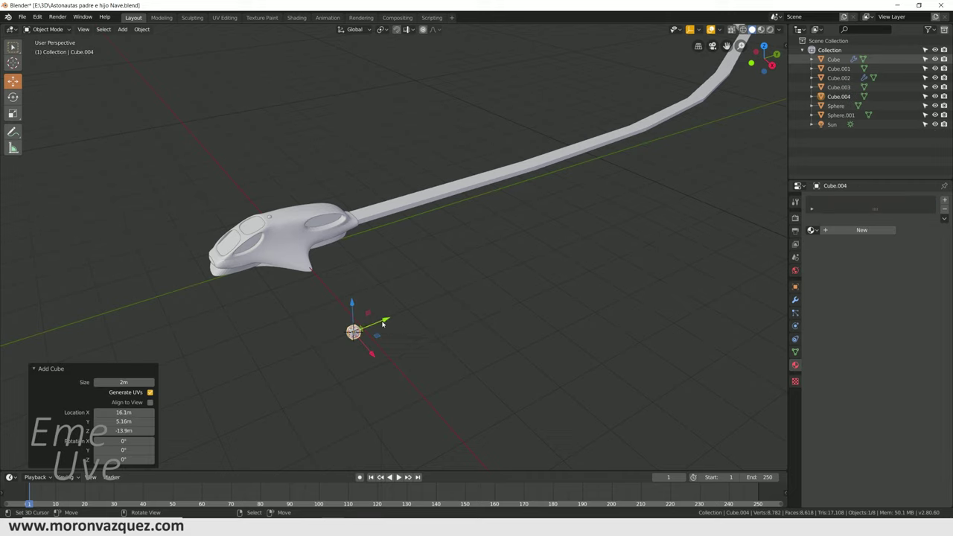
{"action": "key", "text": "s"}
{"action": "left_click", "coordinate": [494, 311]}
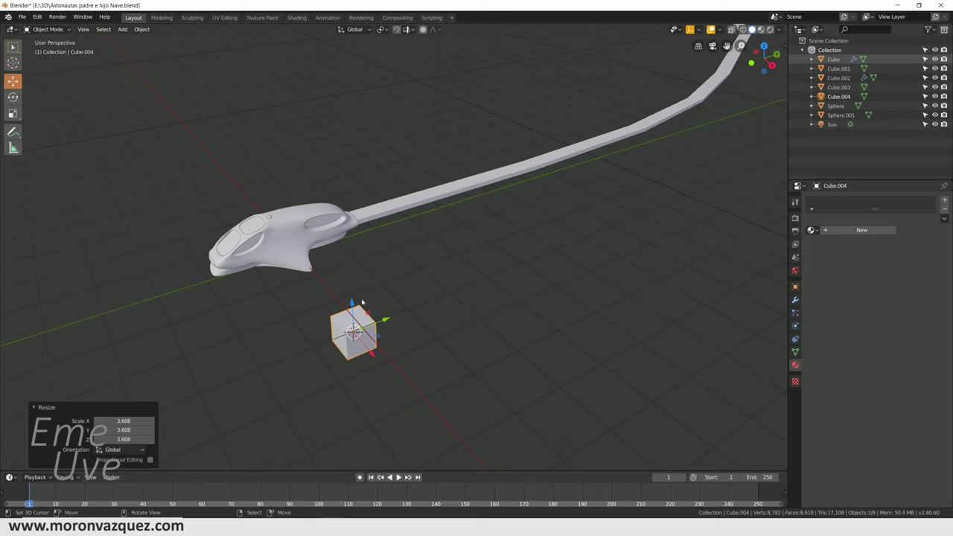
{"action": "key", "text": "g"}
{"action": "key", "text": "z"}
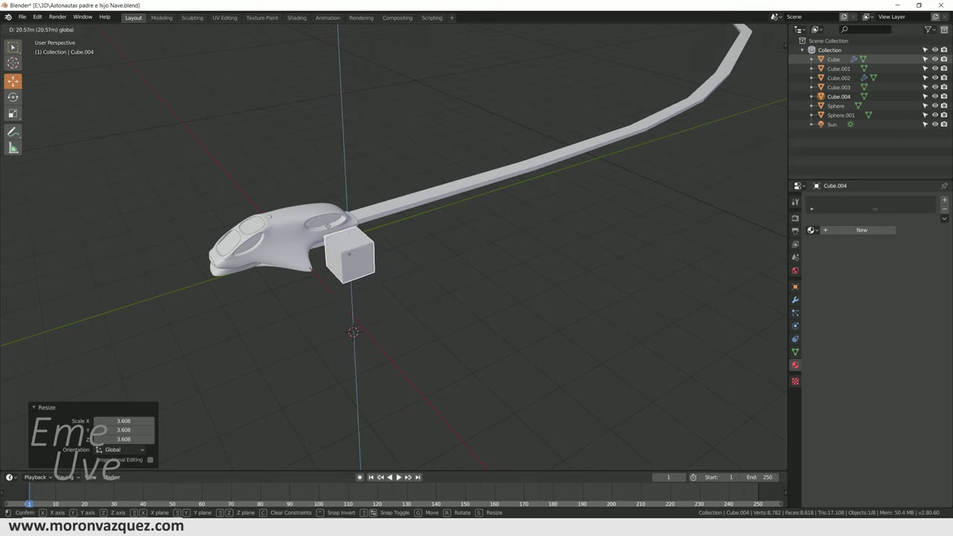
{"action": "key", "text": "Escape"}
{"action": "key", "text": "s"}
{"action": "left_click", "coordinate": [469, 337]}
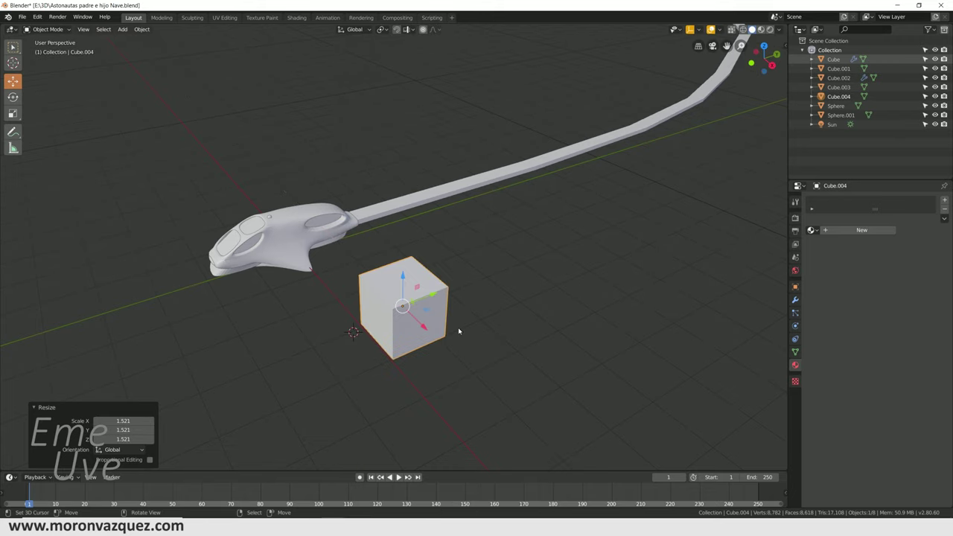
Step: Stretch the cube into a long box along Y (2.454) and enter Edit Mode
{"action": "left_click", "coordinate": [12, 113]}
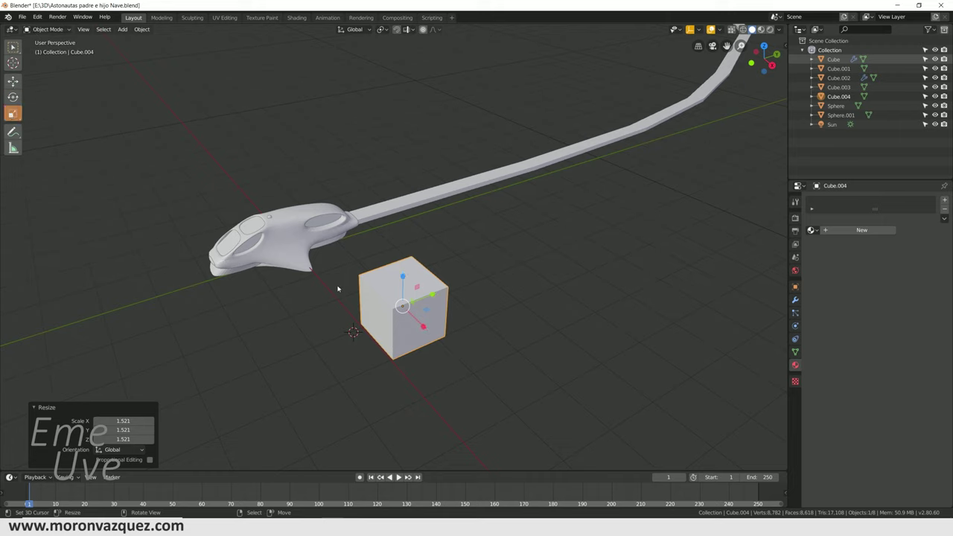
{"action": "left_click_drag", "start_coordinate": [433, 295], "coordinate": [468, 274]}
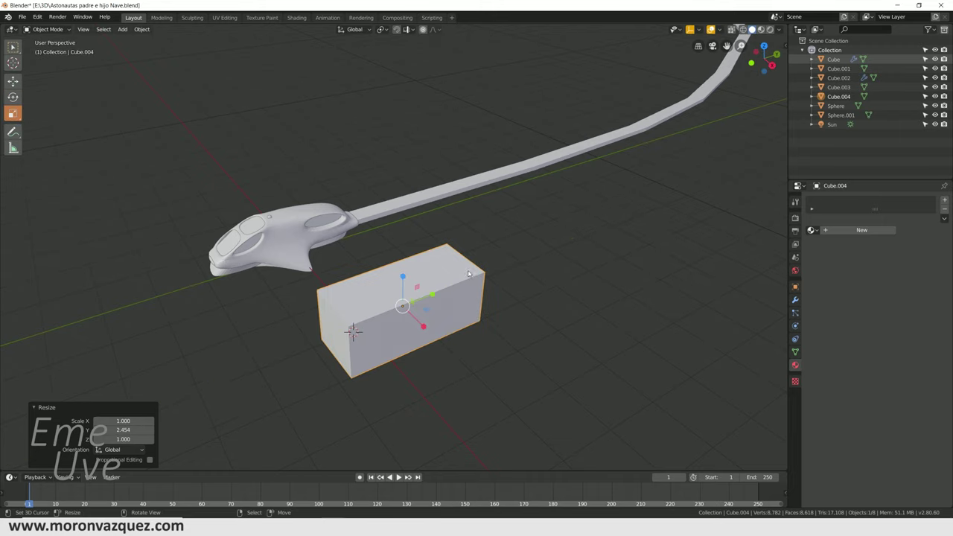
{"action": "left_click", "coordinate": [47, 29]}
{"action": "left_click", "coordinate": [43, 52]}
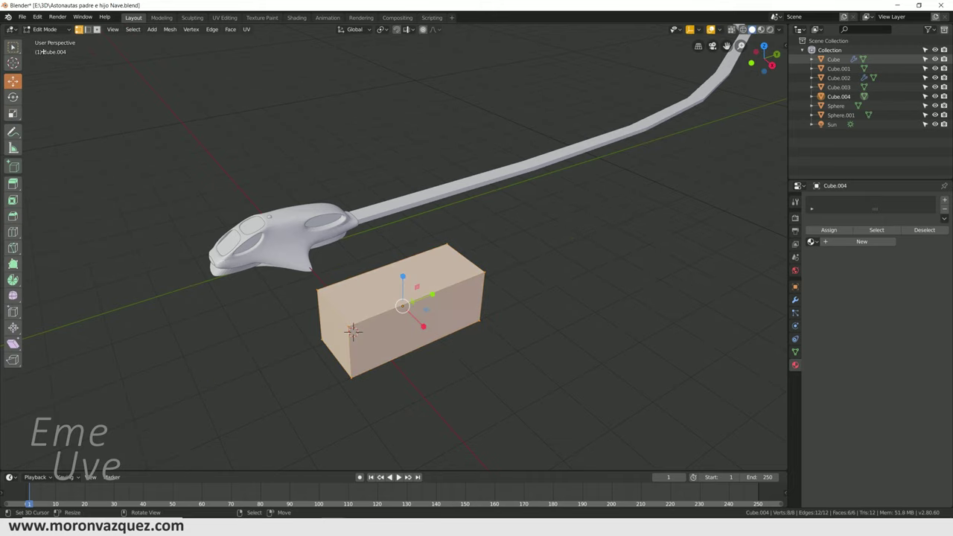
{"action": "right_click", "coordinate": [382, 278]}
Step: Subdivide the box and push its bottom front edge out along Y
{"action": "left_click", "coordinate": [382, 278]}
{"action": "mouse_move", "coordinate": [382, 278]}
{"action": "middle_mouse_down"}
{"action": "mouse_move", "coordinate": [424, 316]}
{"action": "mouse_move", "coordinate": [314, 269]}
{"action": "middle_mouse_up"}
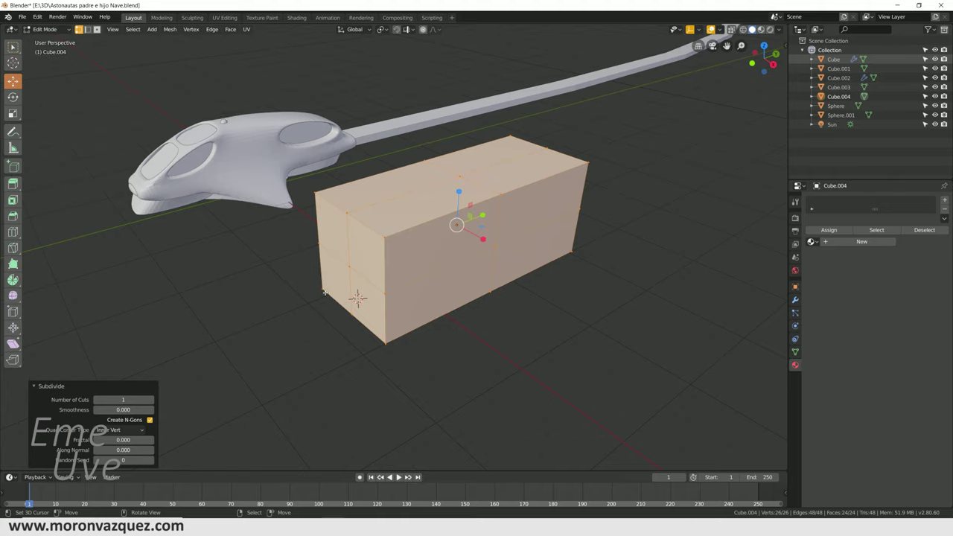
{"action": "left_click", "coordinate": [89, 32]}
{"action": "left_click", "coordinate": [332, 300]}
{"action": "left_click", "coordinate": [367, 328], "text": "shift"}
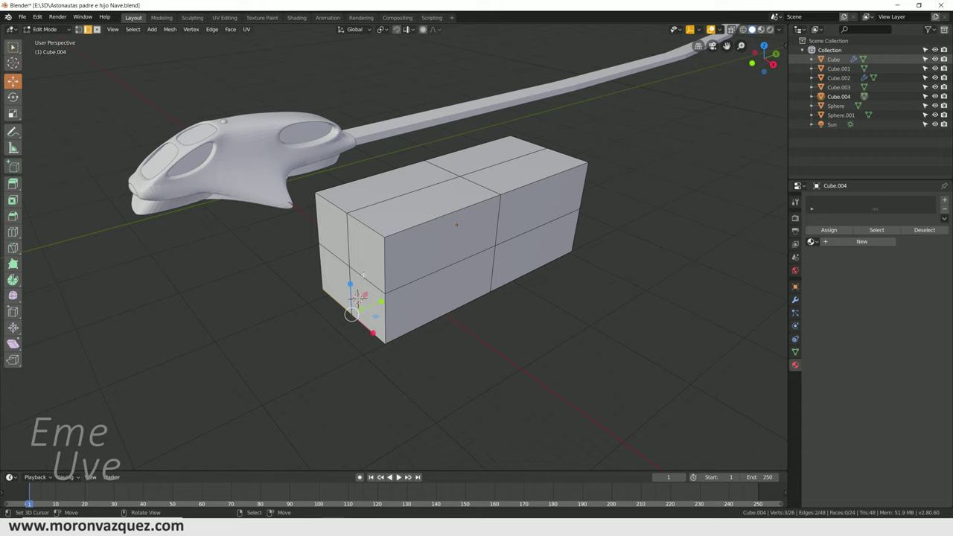
{"action": "left_click", "coordinate": [13, 97]}
{"action": "left_click", "coordinate": [13, 80]}
{"action": "left_click_drag", "start_coordinate": [389, 305], "coordinate": [362, 233]}
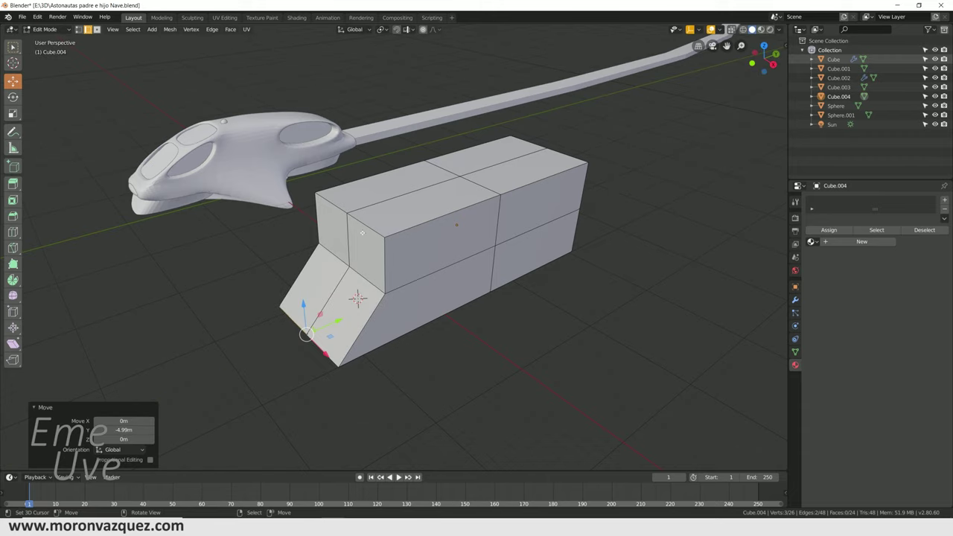
Step: Move the upper front edge to slope the nose, then orbit to inspect the hull
{"action": "left_click", "coordinate": [363, 224]}
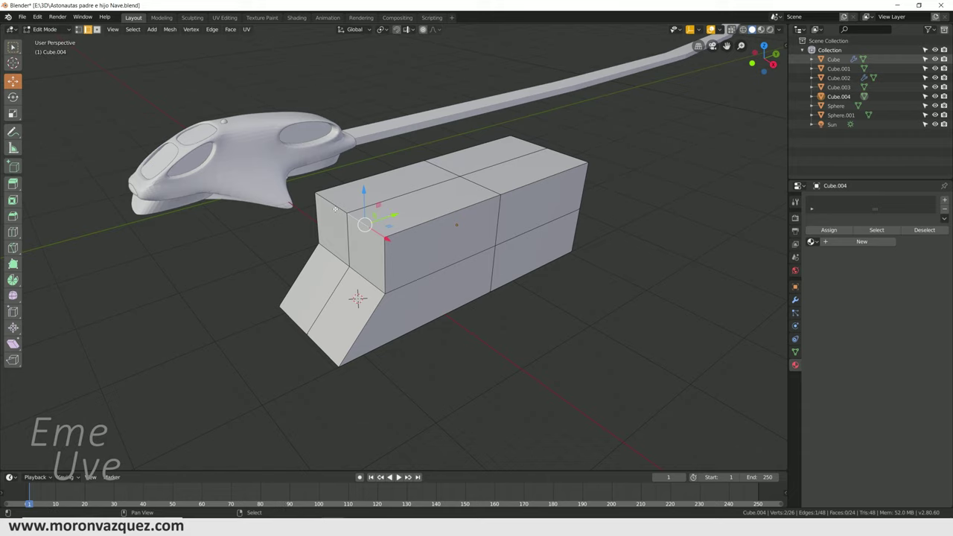
{"action": "key", "text": "g"}
{"action": "left_click", "coordinate": [406, 200]}
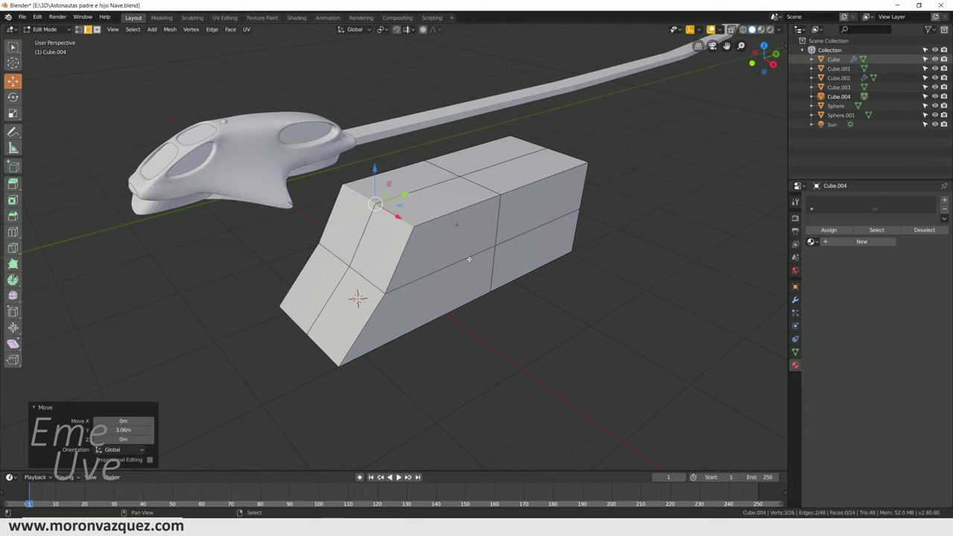
{"action": "mouse_move", "coordinate": [406, 200]}
{"action": "middle_mouse_down"}
{"action": "mouse_move", "coordinate": [421, 255]}
{"action": "mouse_move", "coordinate": [243, 210]}
{"action": "middle_mouse_up"}
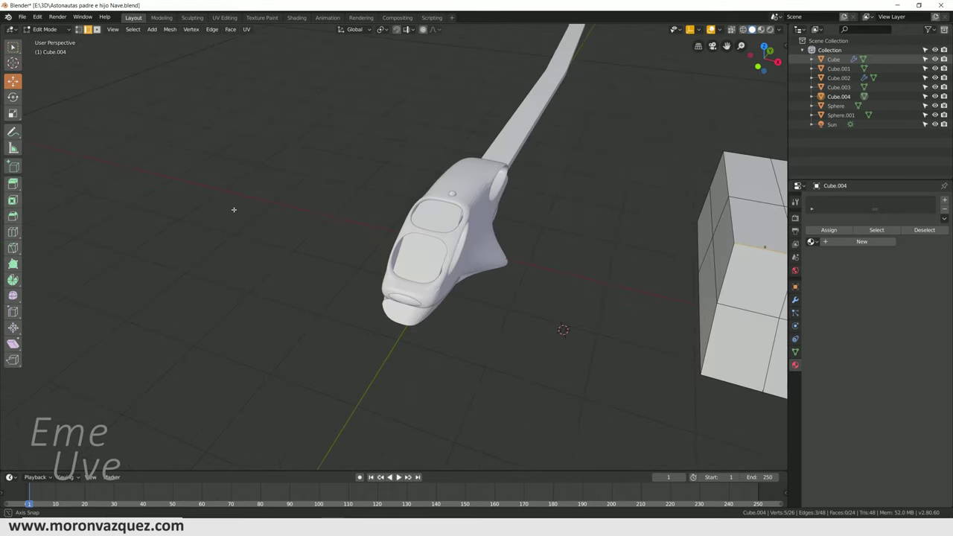
{"action": "middle_click_drag", "start_coordinate": [244, 210], "coordinate": [341, 234]}
{"action": "middle_click_drag", "start_coordinate": [564, 306], "coordinate": [557, 305]}
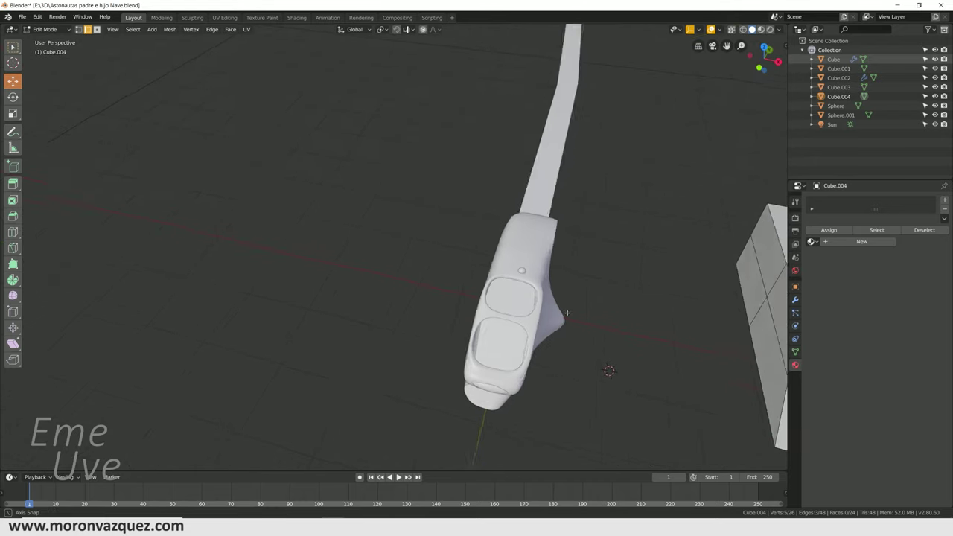
{"action": "mouse_move", "coordinate": [558, 305]}
{"action": "middle_mouse_down"}
{"action": "mouse_move", "coordinate": [508, 287]}
{"action": "mouse_move", "coordinate": [627, 317]}
{"action": "mouse_move", "coordinate": [581, 315]}
{"action": "middle_mouse_up"}
{"action": "mouse_move", "coordinate": [457, 304]}
{"action": "middle_mouse_down"}
{"action": "mouse_move", "coordinate": [460, 315]}
{"action": "mouse_move", "coordinate": [464, 303]}
{"action": "middle_mouse_up"}
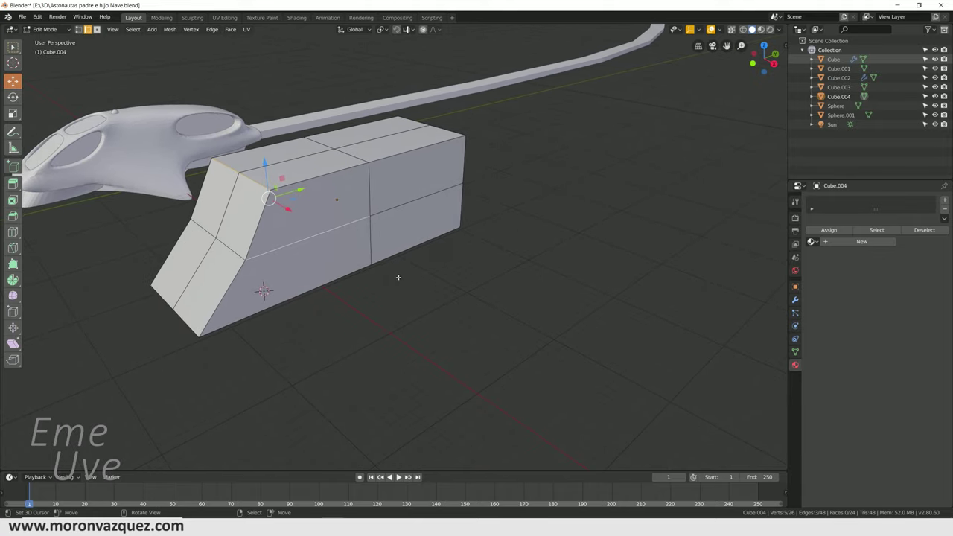
Step: Knife-cut new edges across the box side and select the lower panel face in face mode
{"action": "key", "text": "k"}
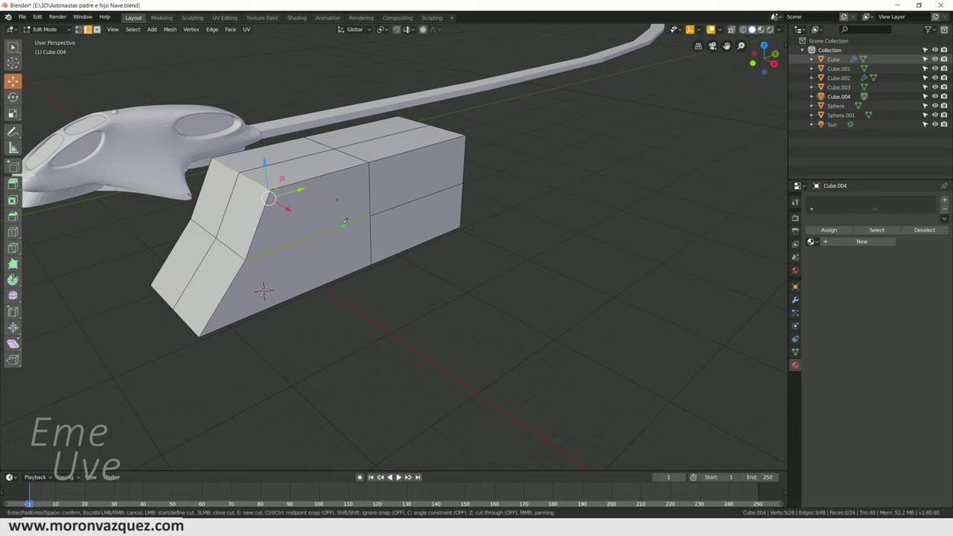
{"action": "left_click", "coordinate": [370, 239]}
{"action": "left_click", "coordinate": [320, 255]}
{"action": "left_click", "coordinate": [299, 295]}
{"action": "key", "text": "Return"}
{"action": "left_click", "coordinate": [345, 272]}
{"action": "left_click", "coordinate": [96, 29]}
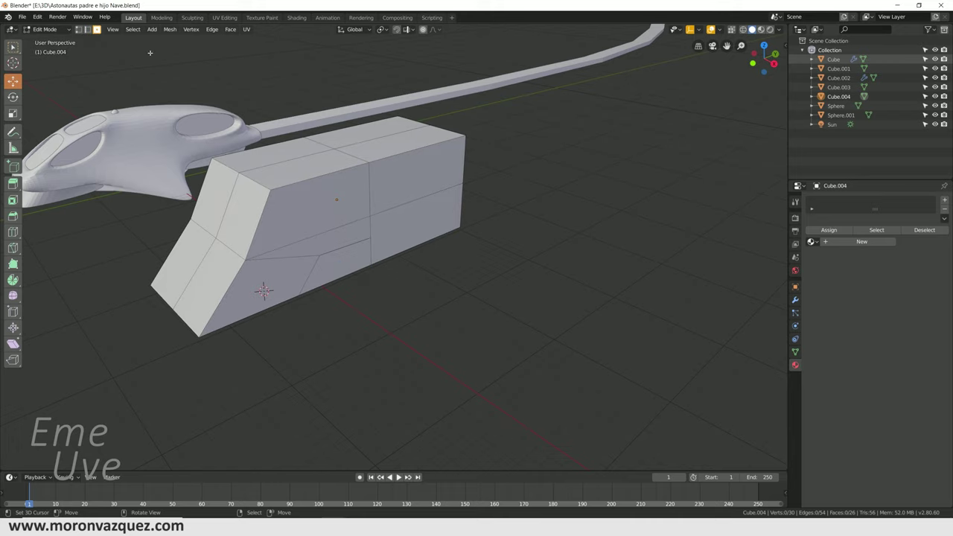
{"action": "left_click", "coordinate": [353, 254]}
Step: Extrude the fin face, raise it 2.89 m on Y, scale to 0.341, shift 1.11 m on X
{"action": "key", "text": "e"}
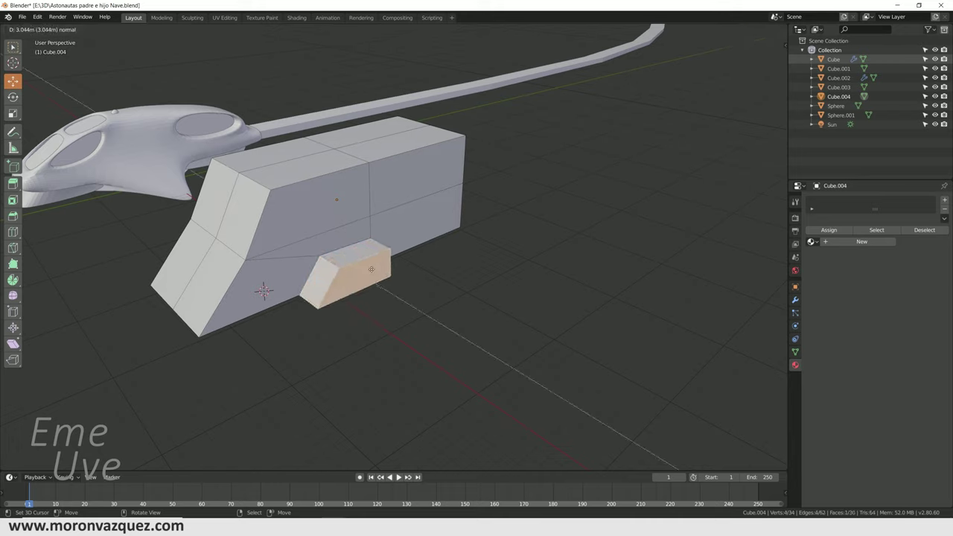
{"action": "left_click", "coordinate": [402, 286]}
{"action": "key", "text": "g"}
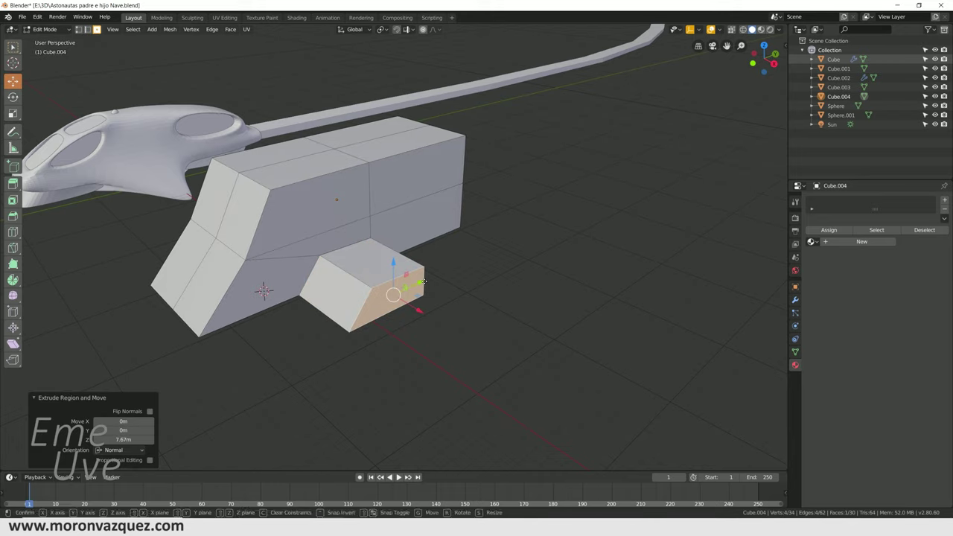
{"action": "key", "text": "y"}
{"action": "left_click", "coordinate": [442, 266]}
{"action": "key", "text": "s"}
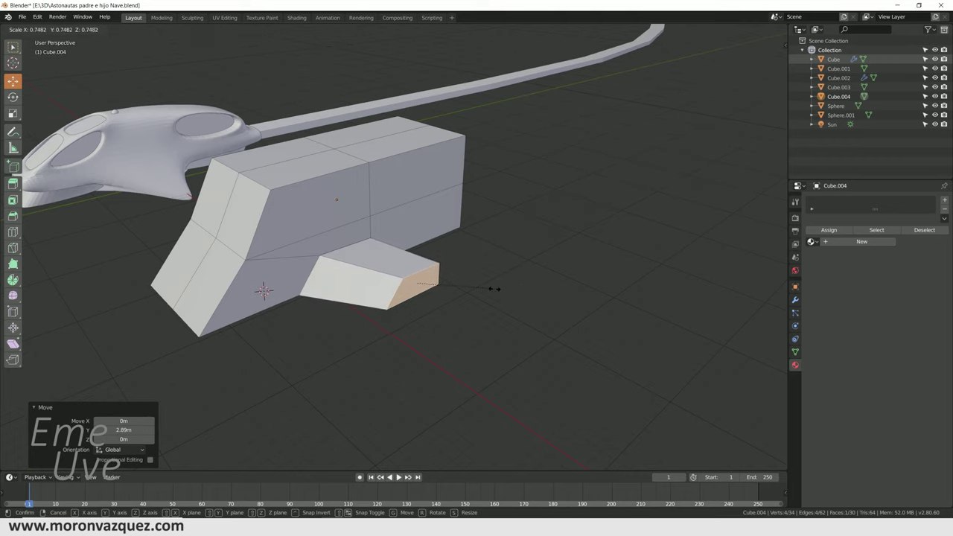
{"action": "left_click", "coordinate": [464, 289]}
{"action": "key", "text": "g"}
{"action": "key", "text": "x"}
{"action": "left_click", "coordinate": [447, 299]}
{"action": "mouse_move", "coordinate": [446, 299]}
{"action": "middle_mouse_down"}
{"action": "mouse_move", "coordinate": [459, 305]}
{"action": "mouse_move", "coordinate": [335, 250]}
{"action": "middle_mouse_up"}
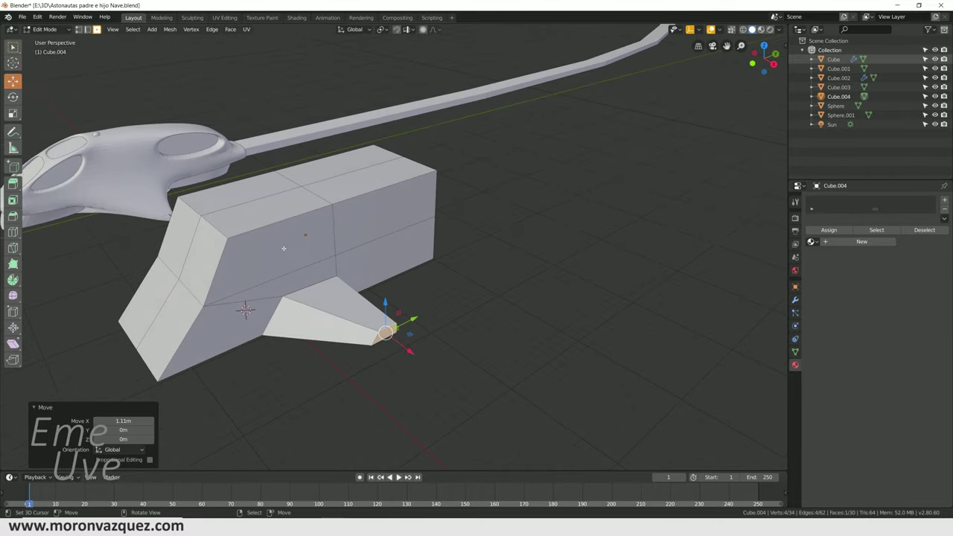
{"action": "left_click", "coordinate": [270, 242]}
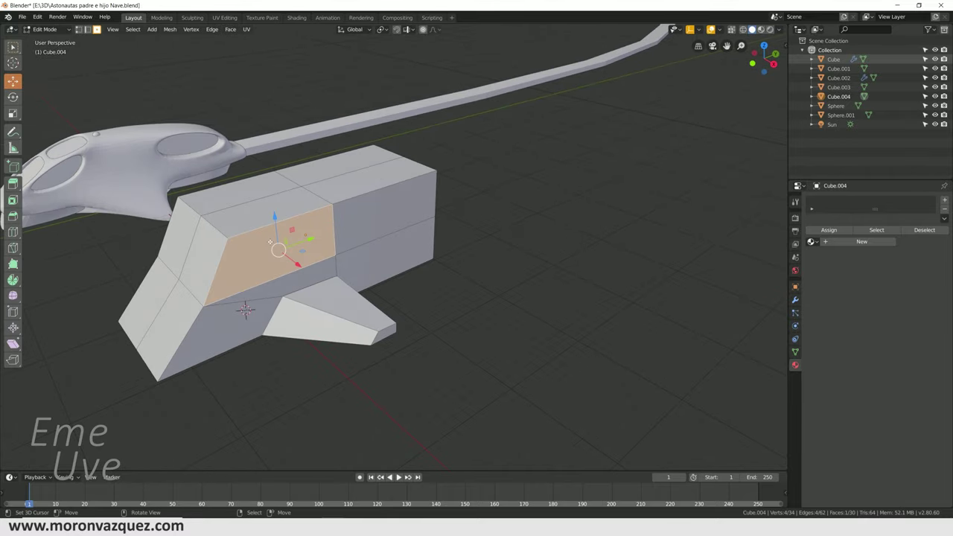
Step: Inset the selected side face and push it inward into a recessed window panel
{"action": "key", "text": "e"}
{"action": "right_click", "coordinate": [387, 274]}
{"action": "key", "text": "s"}
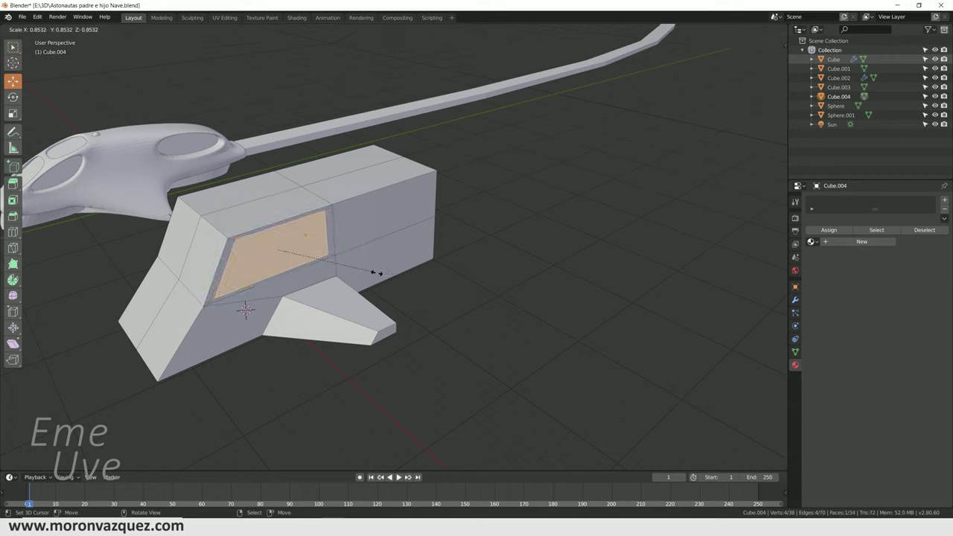
{"action": "left_click", "coordinate": [377, 273]}
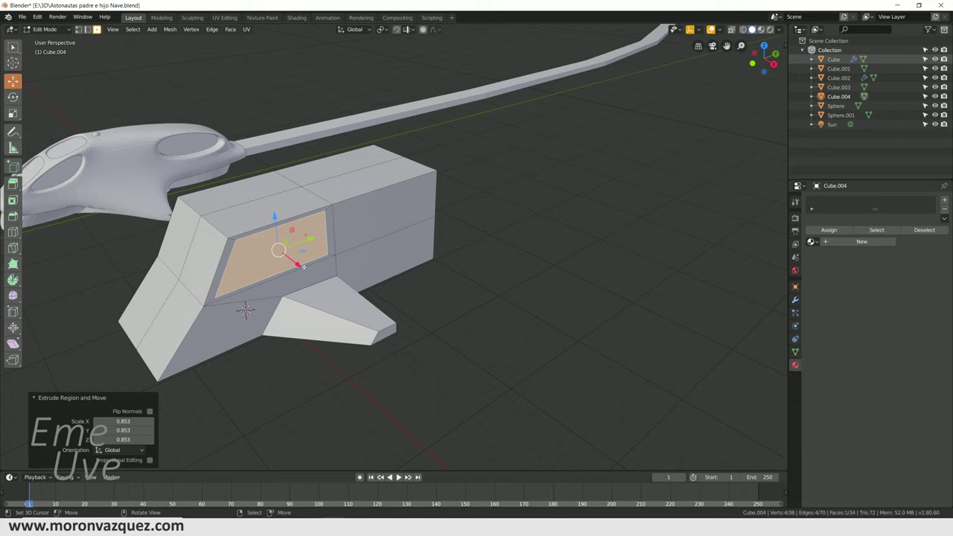
{"action": "key", "text": "e"}
{"action": "left_click", "coordinate": [364, 224]}
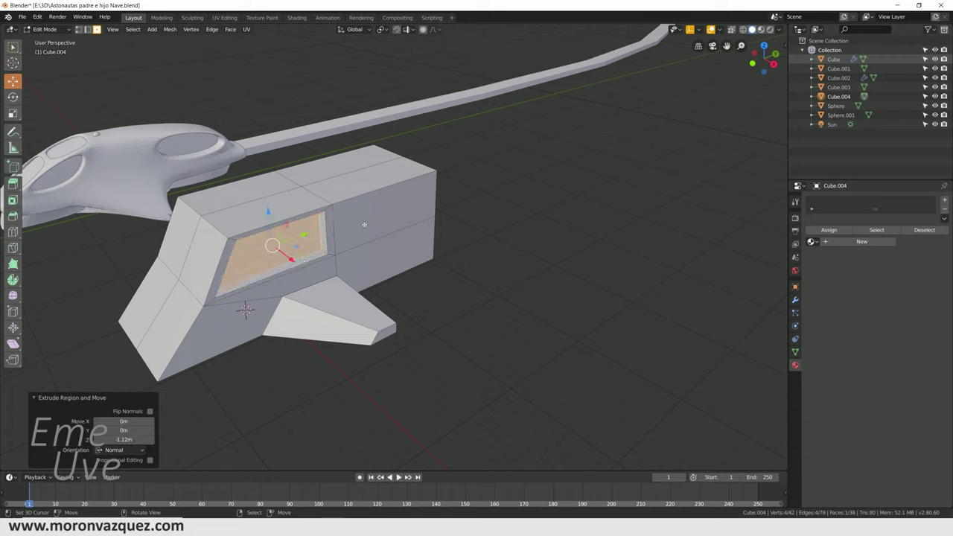
Step: Recess the next side face to the right the same way, inset then pushed inward
{"action": "left_click", "coordinate": [364, 224]}
{"action": "key", "text": "e"}
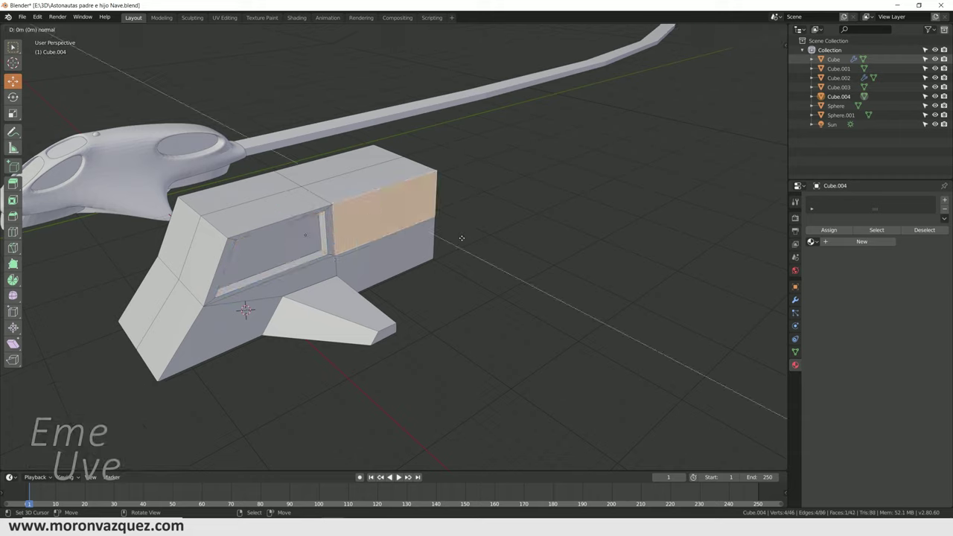
{"action": "key", "text": "s"}
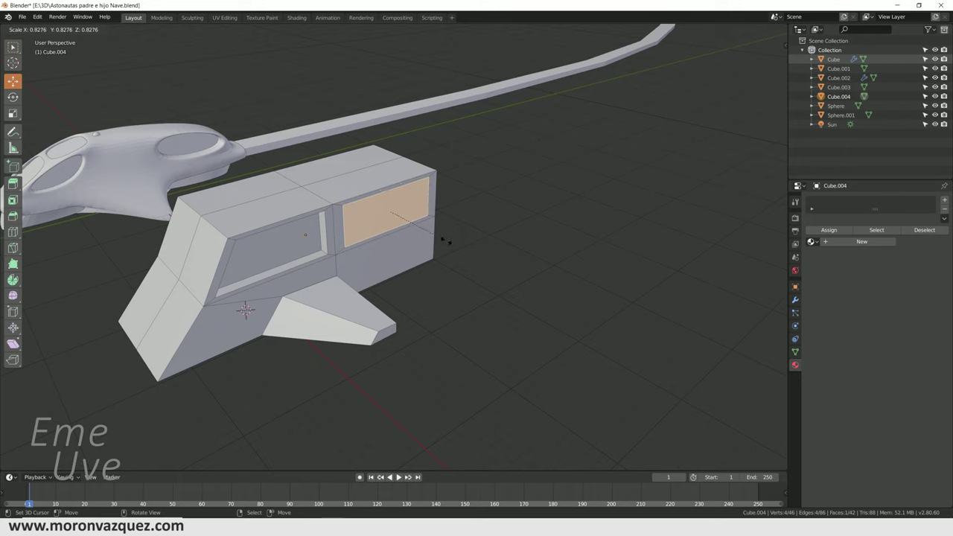
{"action": "left_click", "coordinate": [440, 237]}
{"action": "key", "text": "e"}
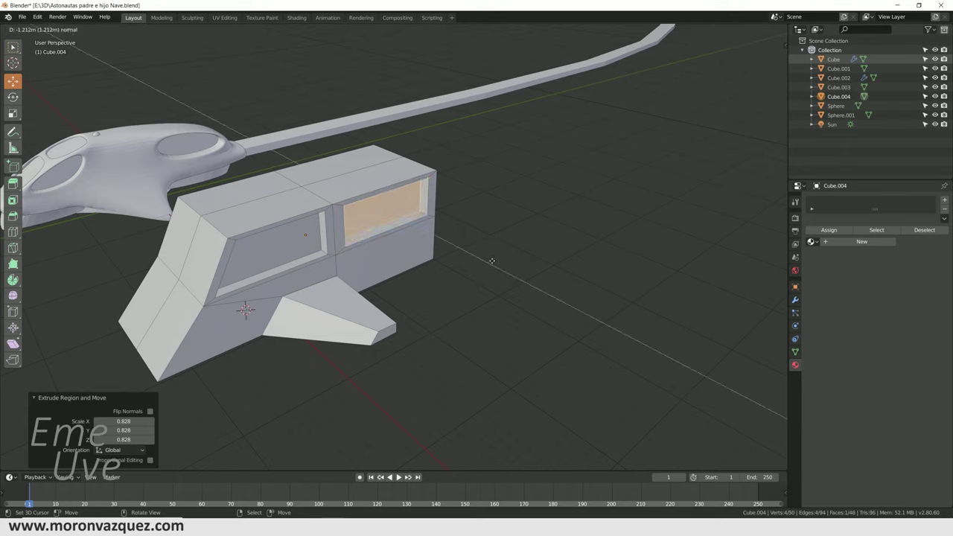
{"action": "left_click", "coordinate": [439, 231]}
Step: Inset the two slanted front faces to 0.790 and recess them 0.583 m as a windscreen
{"action": "left_click", "coordinate": [205, 257]}
{"action": "left_click", "coordinate": [175, 246], "text": "shift"}
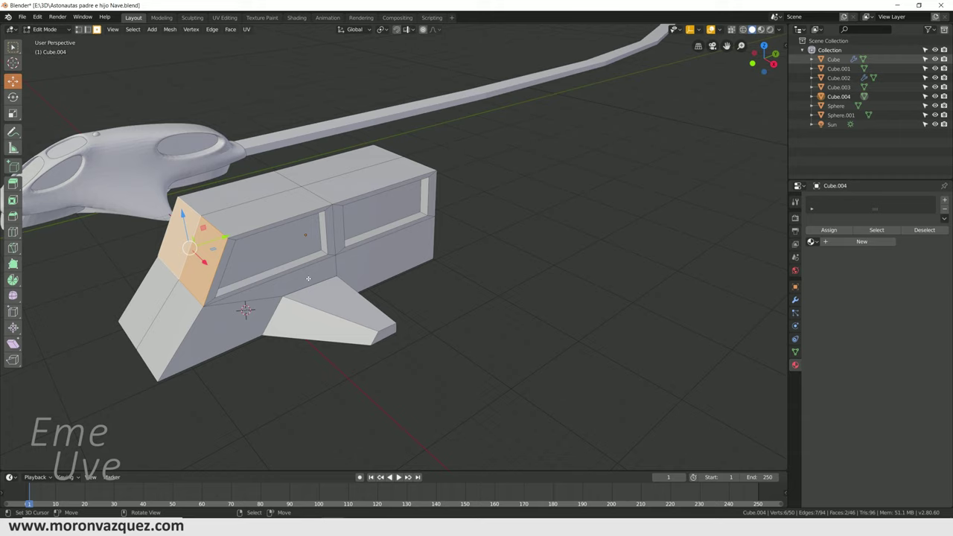
{"action": "key", "text": "e"}
{"action": "key", "text": "Escape"}
{"action": "key", "text": "s"}
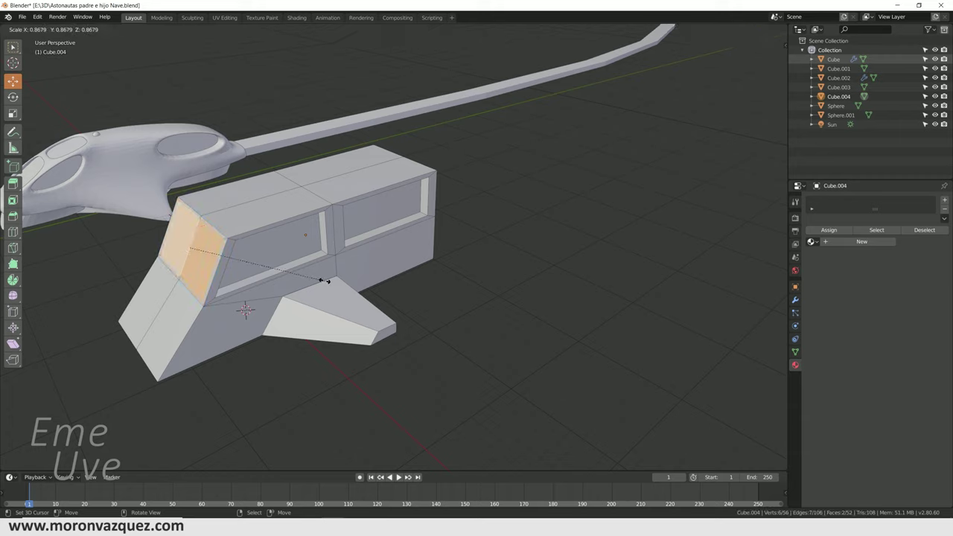
{"action": "left_click", "coordinate": [312, 278]}
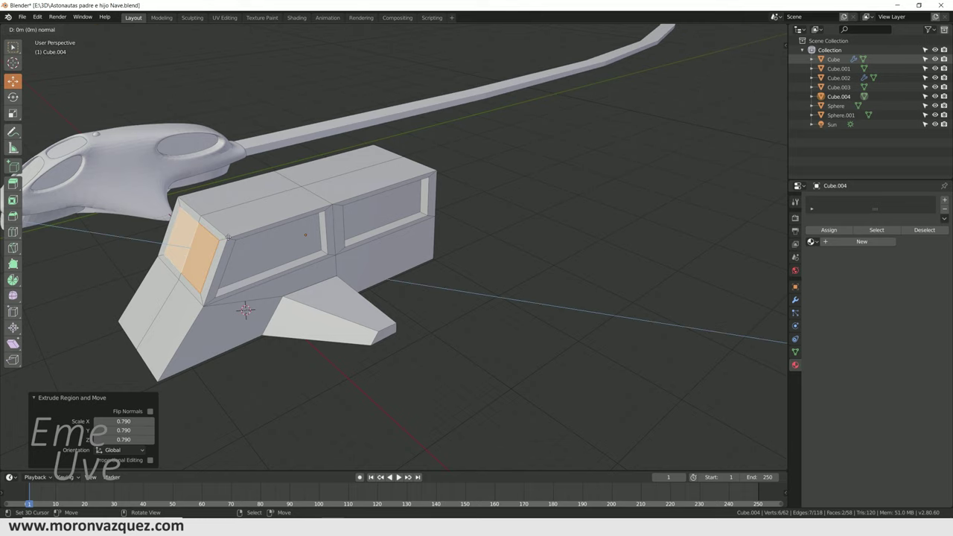
{"action": "key", "text": "e"}
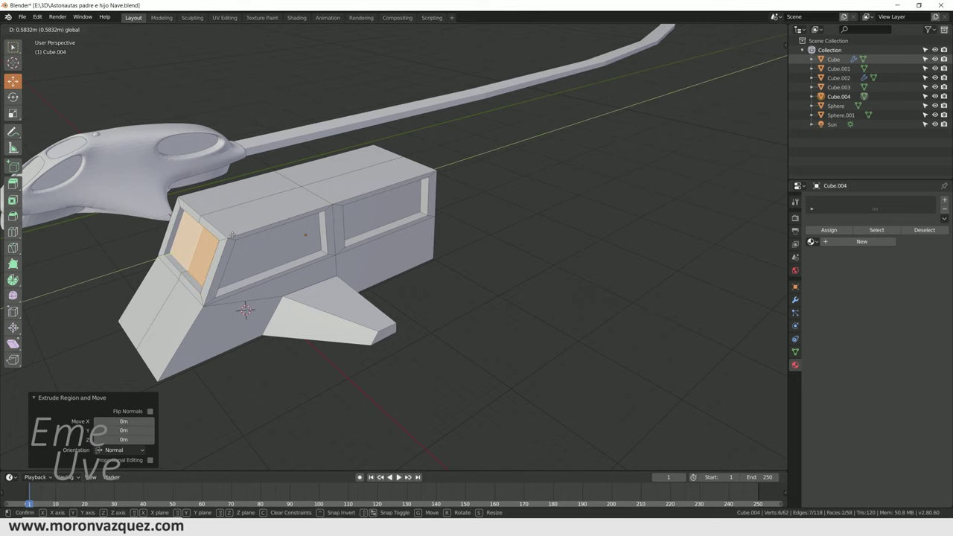
{"action": "left_click", "coordinate": [233, 235]}
{"action": "mouse_move", "coordinate": [232, 236]}
{"action": "middle_mouse_down"}
{"action": "mouse_move", "coordinate": [387, 266]}
{"action": "mouse_move", "coordinate": [490, 247]}
{"action": "mouse_move", "coordinate": [430, 269]}
{"action": "mouse_move", "coordinate": [382, 272]}
{"action": "mouse_move", "coordinate": [356, 259]}
{"action": "middle_mouse_up"}
Step: Select the two lower rear faces of the hull, undoing an accidental extrusion
{"action": "scroll", "coordinate": [429, 268], "scroll_direction": "up", "scroll_amount": 6}
{"action": "scroll", "coordinate": [430, 268], "scroll_direction": "down", "scroll_amount": 5}
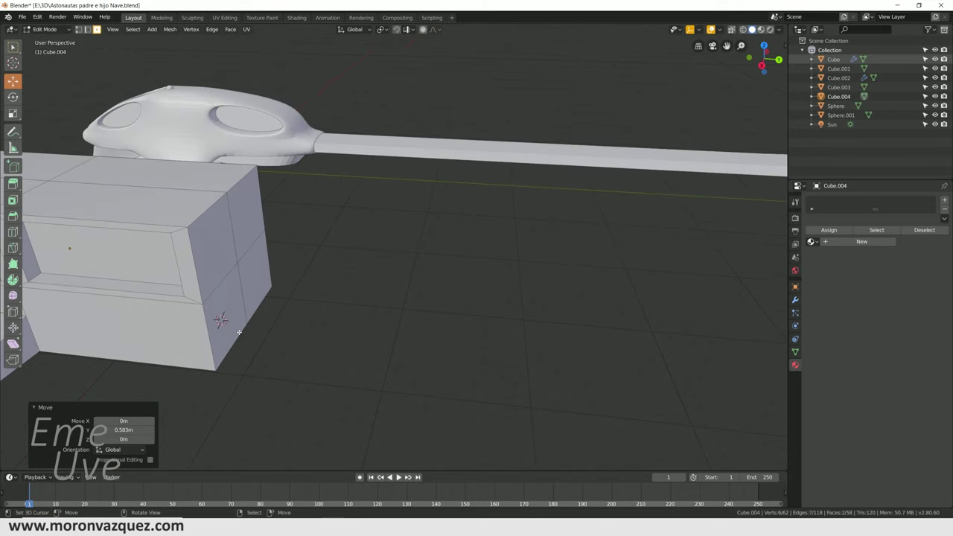
{"action": "left_click", "coordinate": [79, 31]}
{"action": "left_click", "coordinate": [96, 30]}
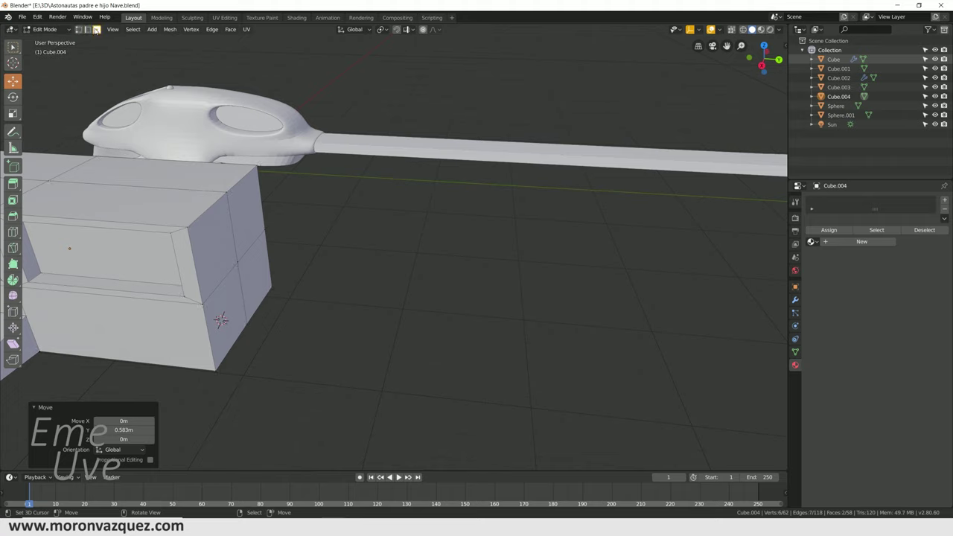
{"action": "left_click", "coordinate": [225, 297]}
{"action": "left_click", "coordinate": [253, 272], "text": "shift"}
{"action": "key", "text": "e"}
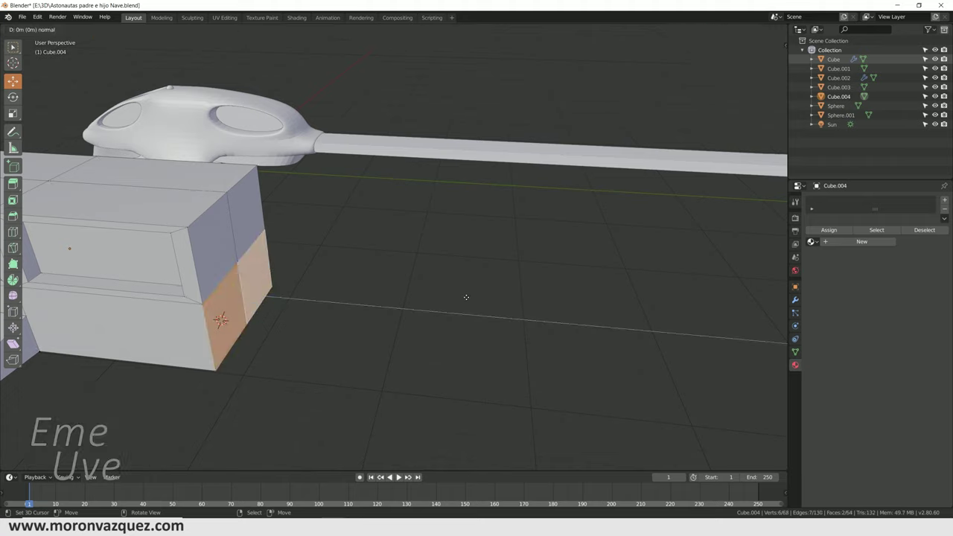
{"action": "right_click", "coordinate": [466, 297]}
{"action": "key", "text": "s"}
{"action": "key", "text": "0"}
{"action": "right_click", "coordinate": [489, 302]}
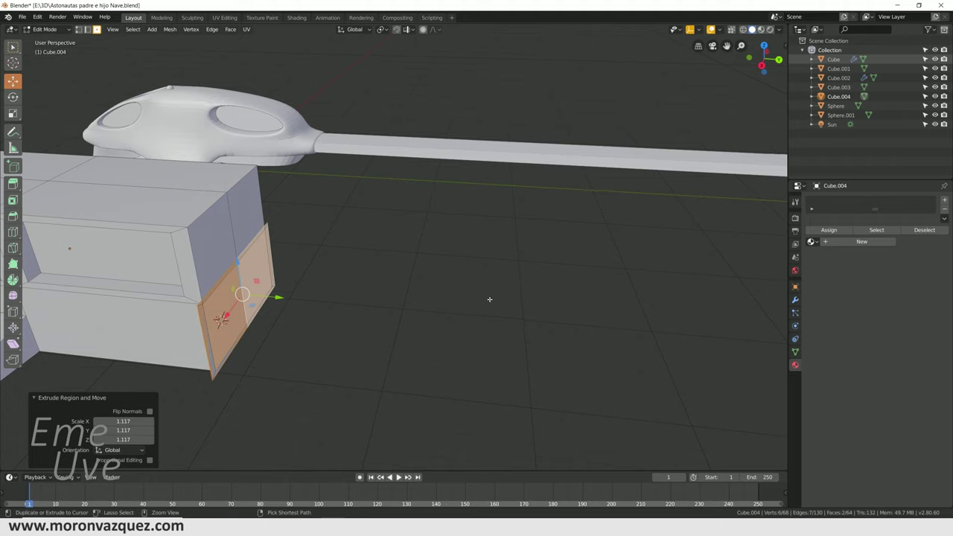
{"action": "key", "text": "ctrl+z"}
Step: Extrude the rear faces 3.37 m, scale to 0.812, inset 0.795 and recess inward along Y
{"action": "key", "text": "e"}
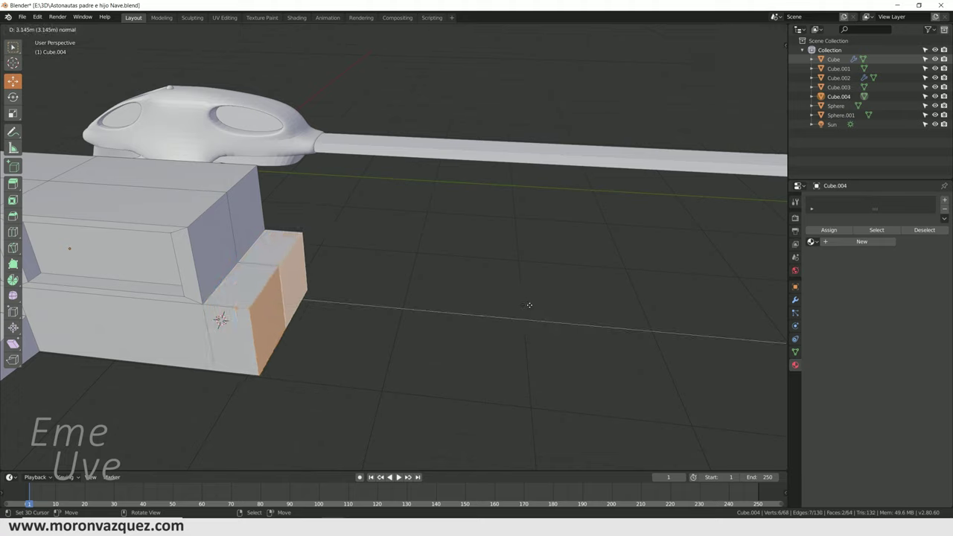
{"action": "left_click", "coordinate": [520, 311]}
{"action": "key", "text": "s"}
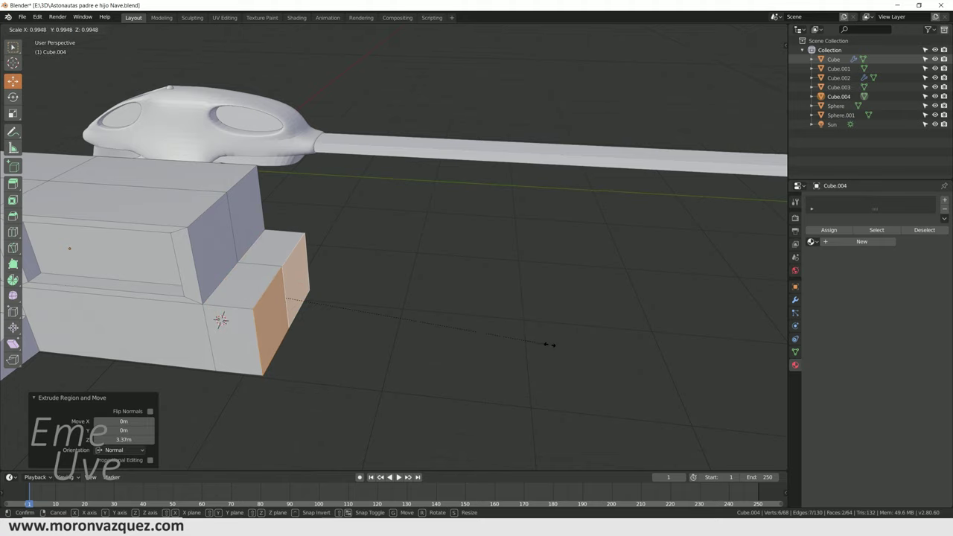
{"action": "left_click", "coordinate": [500, 344]}
{"action": "key", "text": "e"}
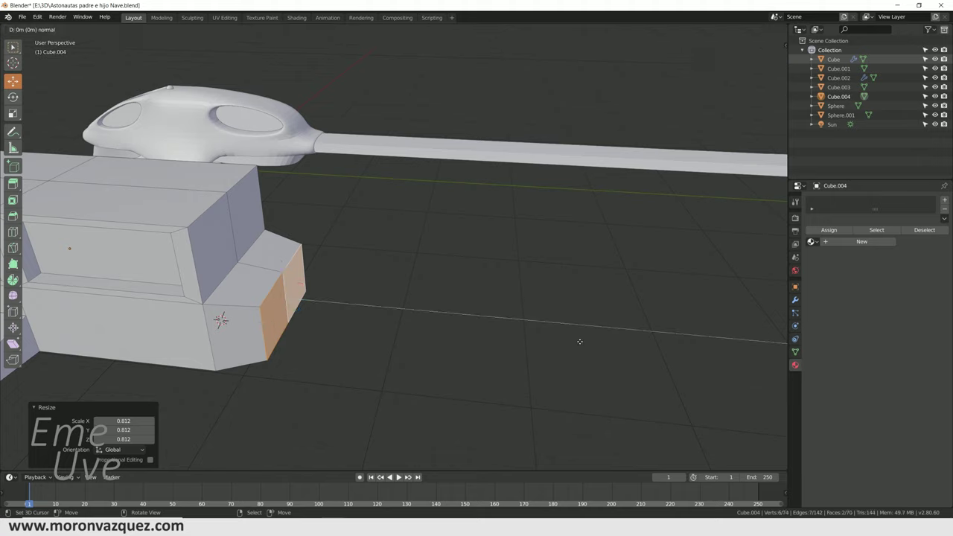
{"action": "key", "text": "s"}
{"action": "left_click", "coordinate": [516, 353]}
{"action": "key", "text": "e"}
{"action": "key", "text": "Escape"}
{"action": "key", "text": "e"}
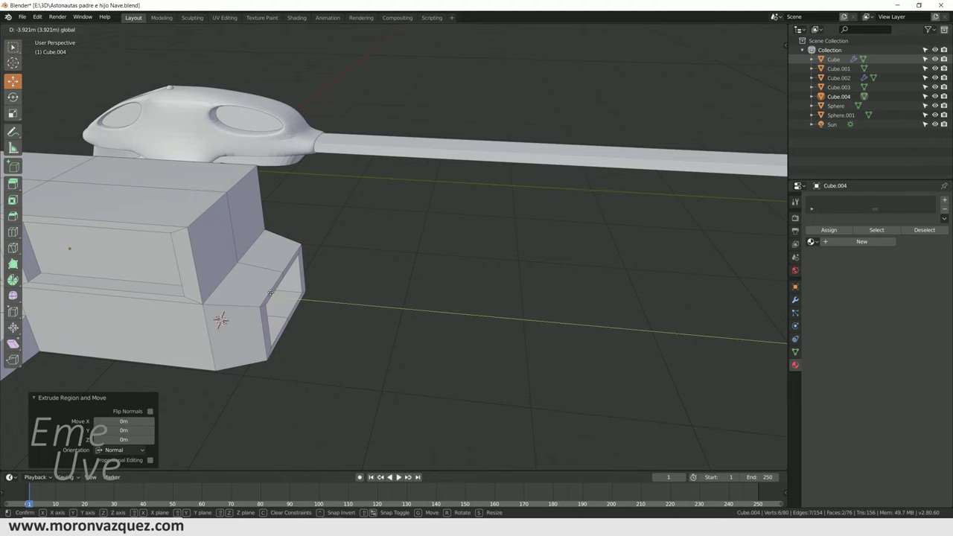
{"action": "left_click", "coordinate": [270, 293]}
Step: Orbit around the ship to inspect the recessed panels, staying in Edit Mode, then deselect everything
{"action": "mouse_move", "coordinate": [427, 308]}
{"action": "middle_mouse_down"}
{"action": "mouse_move", "coordinate": [345, 291]}
{"action": "mouse_move", "coordinate": [315, 265]}
{"action": "middle_mouse_up"}
{"action": "scroll", "coordinate": [327, 287], "scroll_direction": "down", "scroll_amount": 4}
{"action": "scroll", "coordinate": [372, 279], "scroll_direction": "up", "scroll_amount": 5}
{"action": "mouse_move", "coordinate": [372, 280]}
{"action": "middle_mouse_down"}
{"action": "mouse_move", "coordinate": [373, 248]}
{"action": "mouse_move", "coordinate": [407, 275]}
{"action": "middle_mouse_up"}
{"action": "scroll", "coordinate": [407, 274], "scroll_direction": "down", "scroll_amount": 2}
{"action": "scroll", "coordinate": [408, 274], "scroll_direction": "up", "scroll_amount": 3}
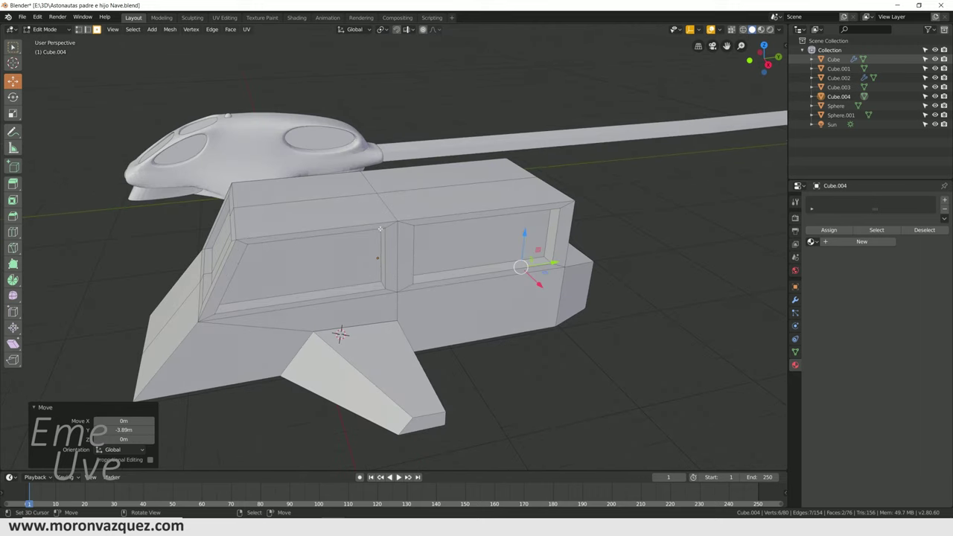
{"action": "left_click", "coordinate": [49, 30]}
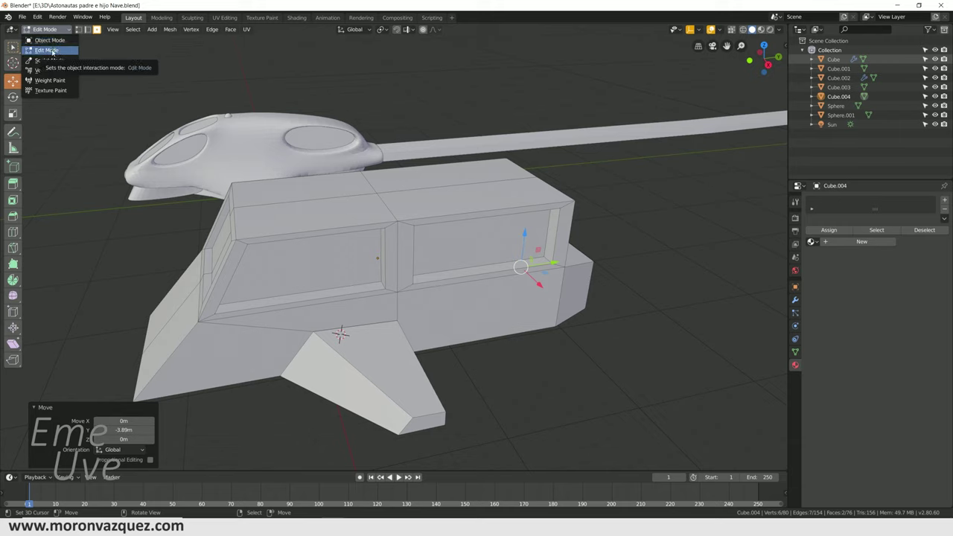
{"action": "left_click", "coordinate": [52, 52]}
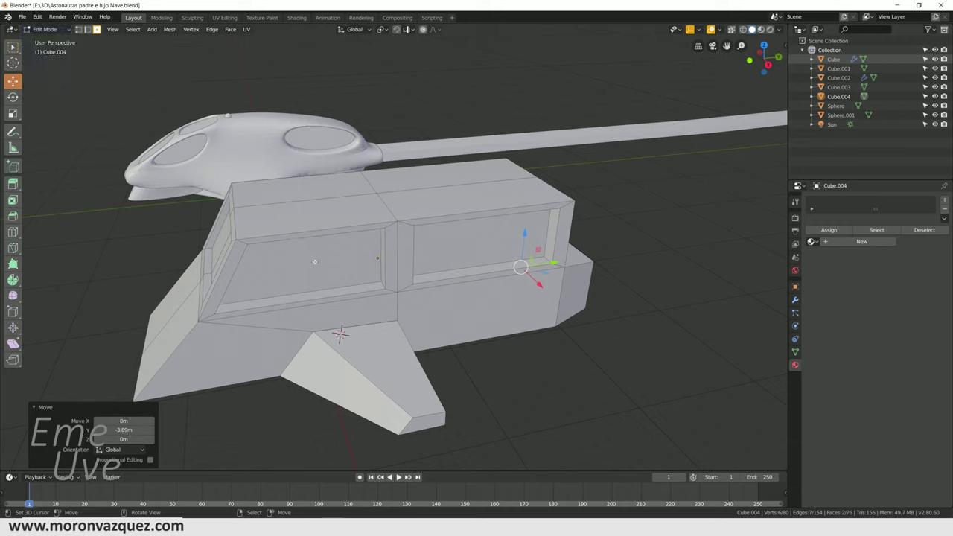
{"action": "middle_click_drag", "start_coordinate": [430, 217], "coordinate": [441, 228]}
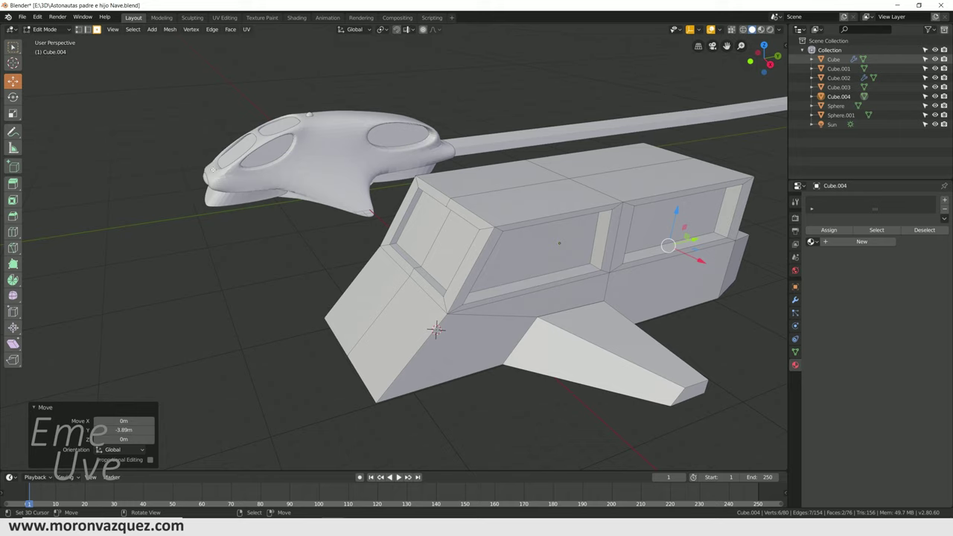
{"action": "left_click", "coordinate": [395, 133]}
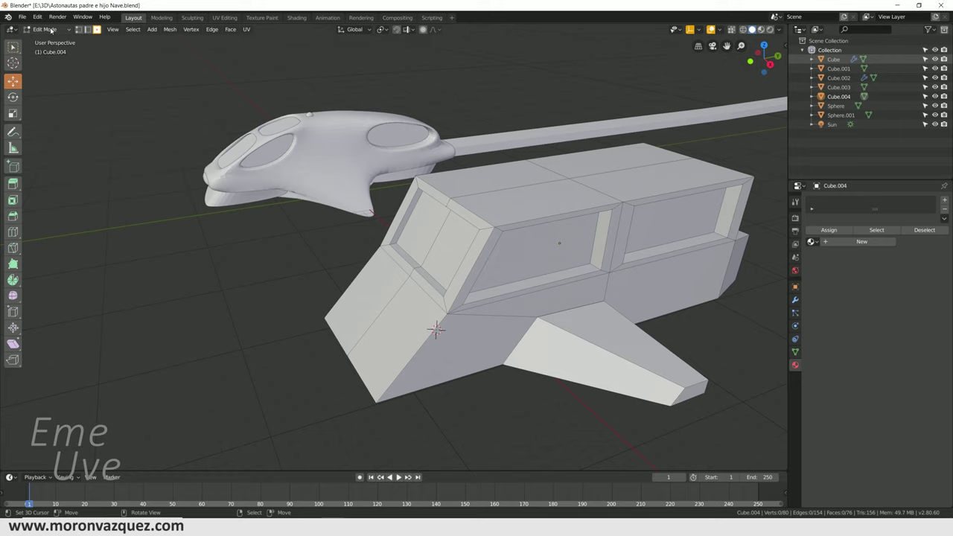
Step: Select the three window faces and separate them into a new object, Cube.005
{"action": "left_click", "coordinate": [97, 29]}
{"action": "left_click", "coordinate": [423, 231]}
{"action": "left_click", "coordinate": [456, 246], "text": "shift"}
{"action": "left_click", "coordinate": [535, 243], "text": "shift"}
{"action": "left_click", "coordinate": [661, 227], "text": "shift"}
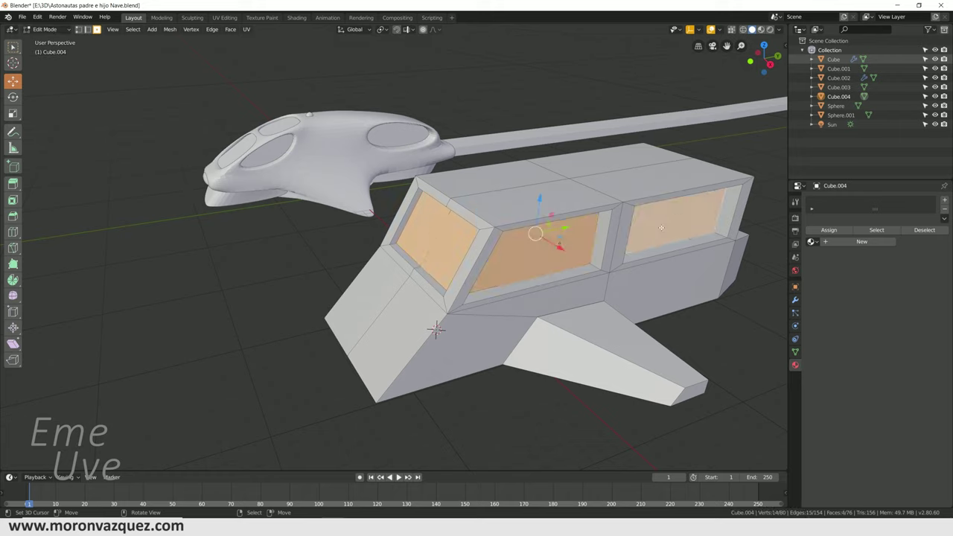
{"action": "key", "text": "p"}
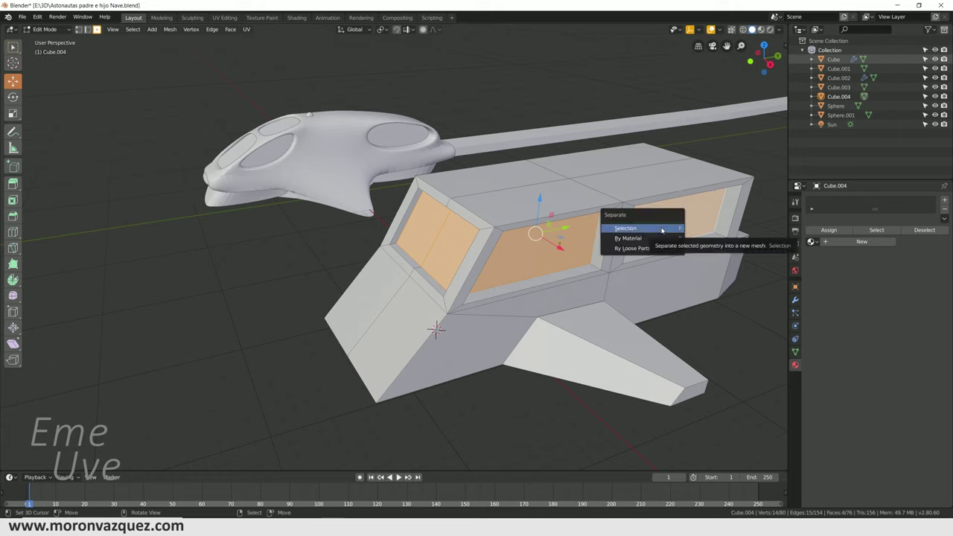
{"action": "left_click", "coordinate": [663, 229]}
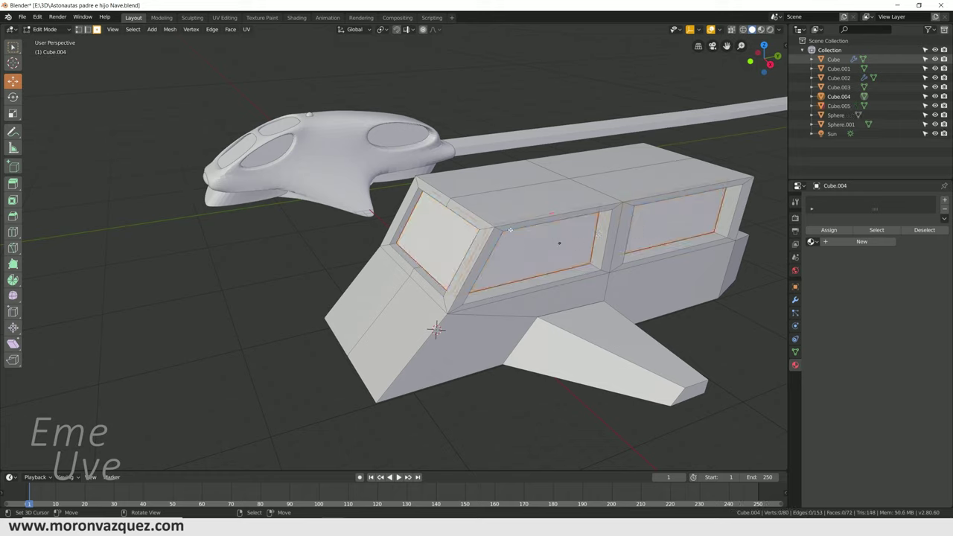
Step: Return to Object Mode and select the main ship body, Cube.004
{"action": "left_click", "coordinate": [45, 29]}
{"action": "left_click", "coordinate": [49, 41]}
{"action": "left_click", "coordinate": [431, 234]}
{"action": "left_click", "coordinate": [431, 233]}
{"action": "left_click", "coordinate": [446, 228]}
{"action": "left_click", "coordinate": [542, 190]}
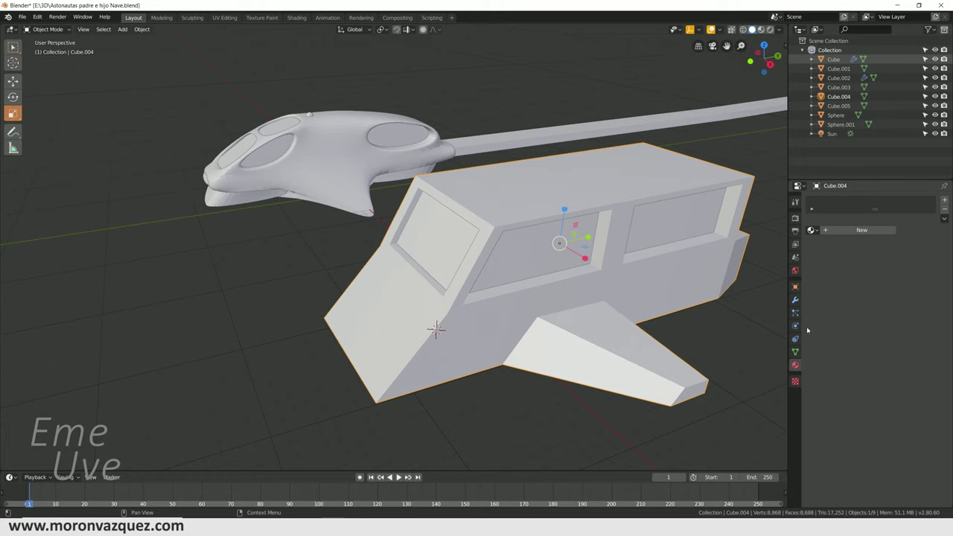
Step: Add a Subdivision Surface modifier to the ship body
{"action": "left_click", "coordinate": [795, 301]}
{"action": "left_click", "coordinate": [826, 198]}
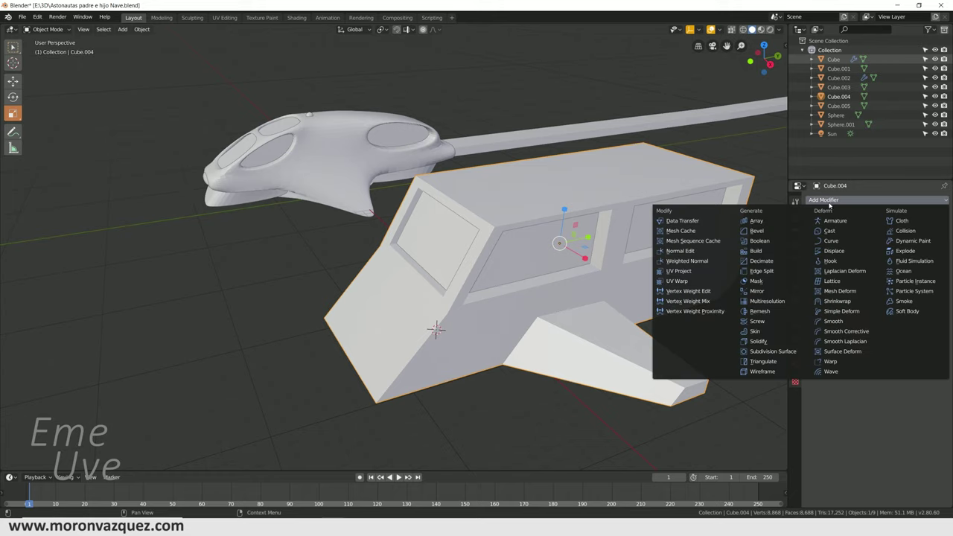
{"action": "left_click", "coordinate": [781, 353]}
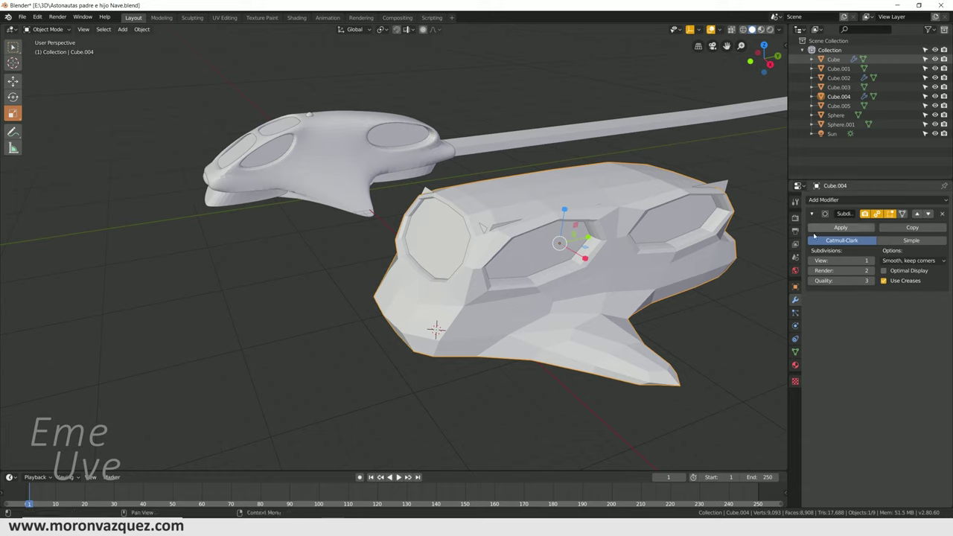
Step: Try viewport subdivision levels 2 to 5, settling on 4 with render level 5
{"action": "left_click", "coordinate": [873, 261]}
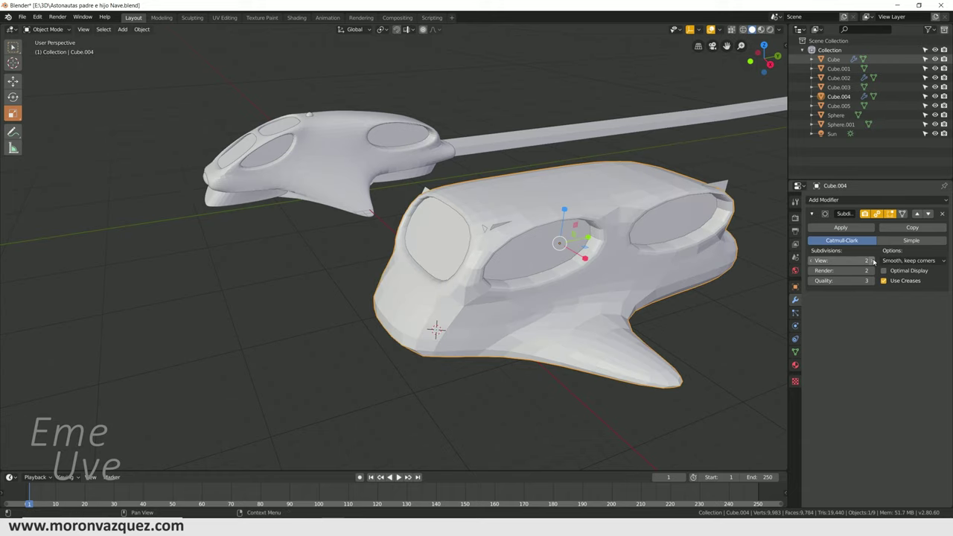
{"action": "left_click", "coordinate": [873, 262]}
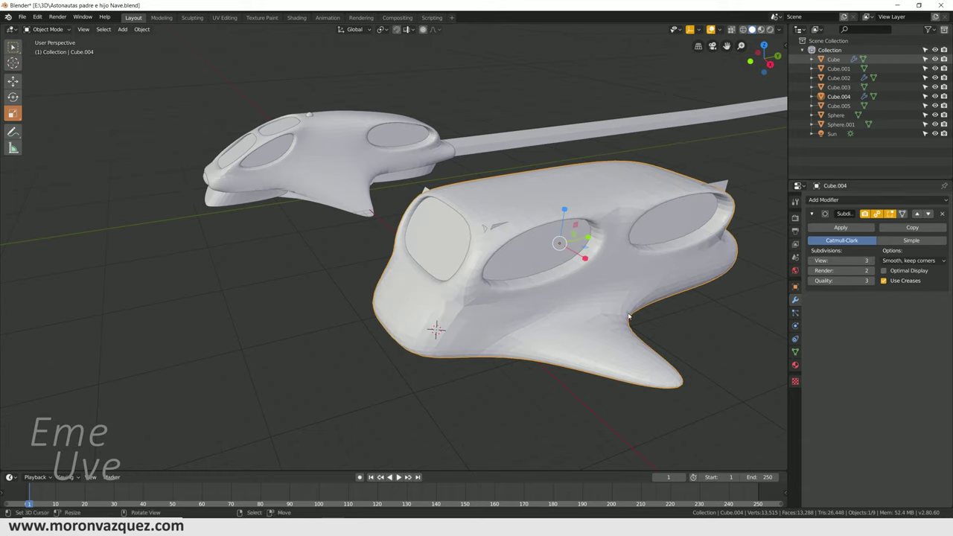
{"action": "left_click", "coordinate": [875, 261]}
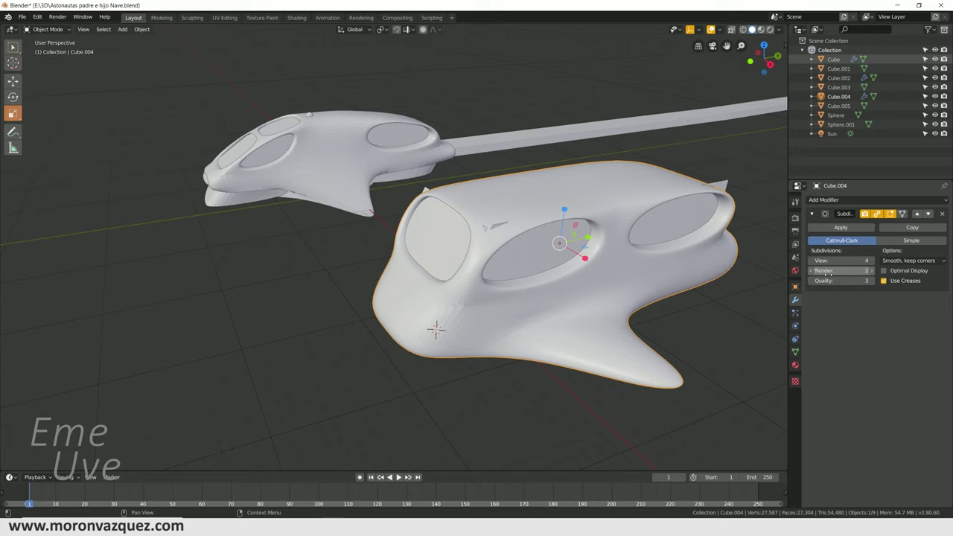
{"action": "left_click", "coordinate": [813, 260]}
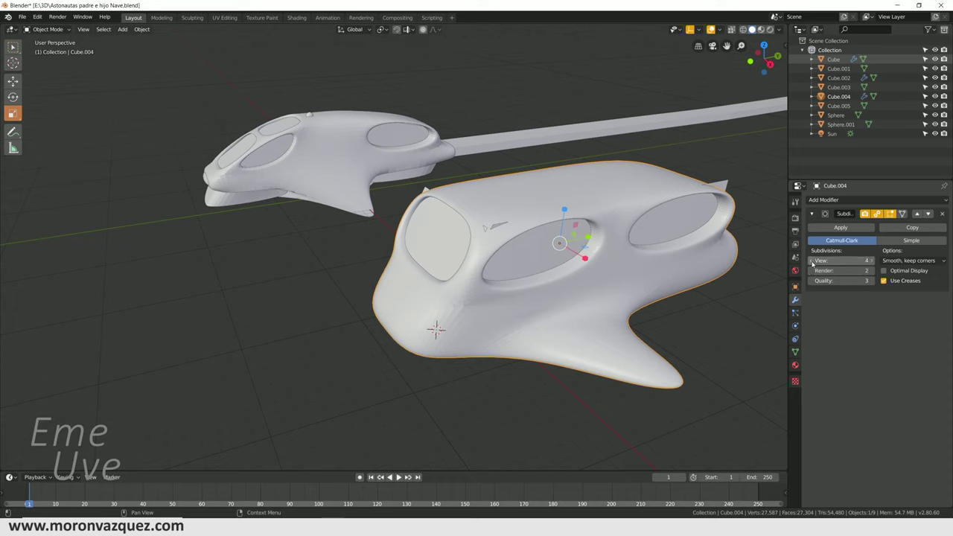
{"action": "left_click", "coordinate": [813, 260]}
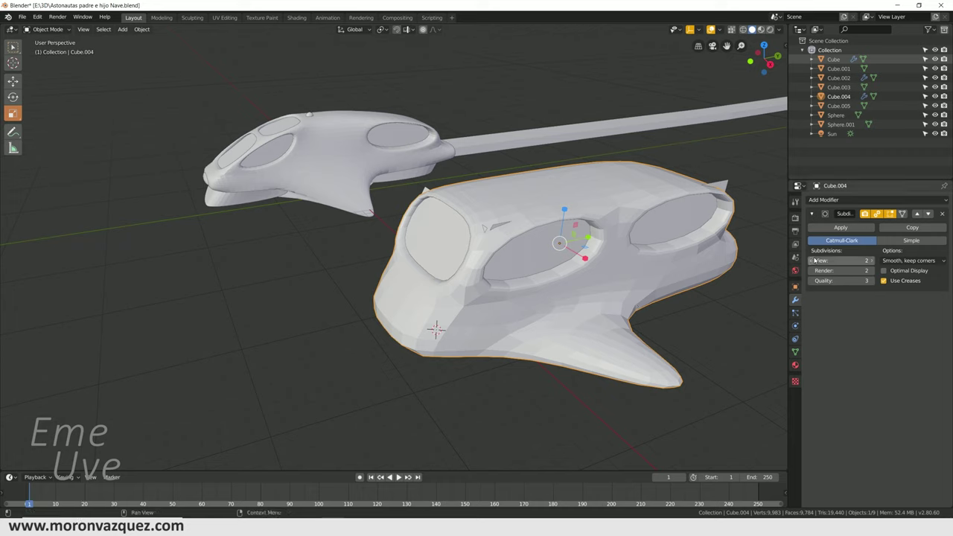
{"action": "triple_click", "coordinate": [875, 262]}
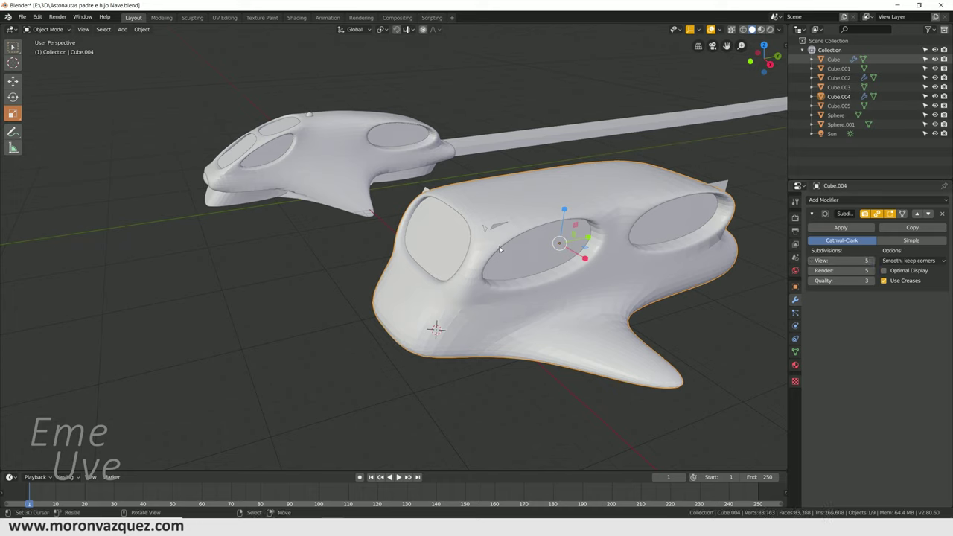
{"action": "mouse_move", "coordinate": [823, 261]}
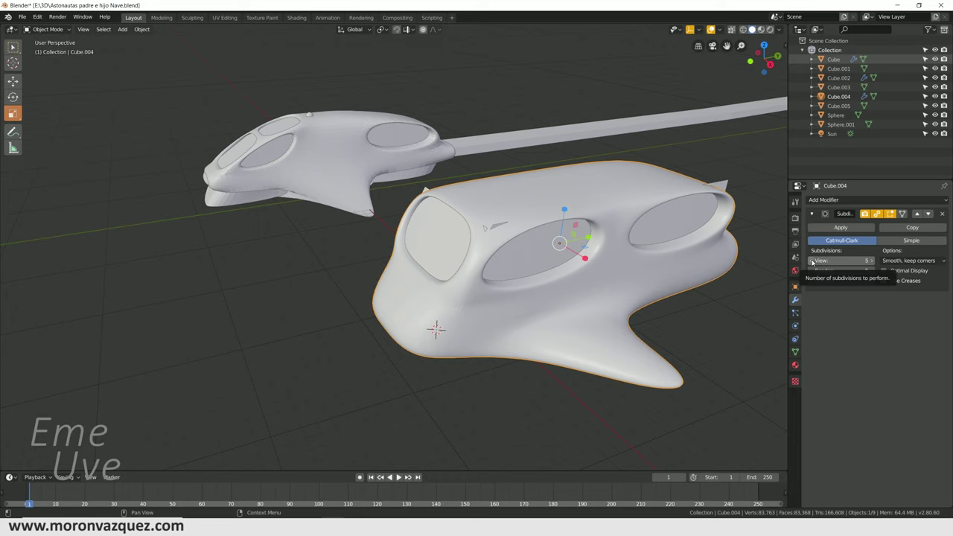
{"action": "left_click", "coordinate": [812, 261]}
{"action": "left_click", "coordinate": [813, 261]}
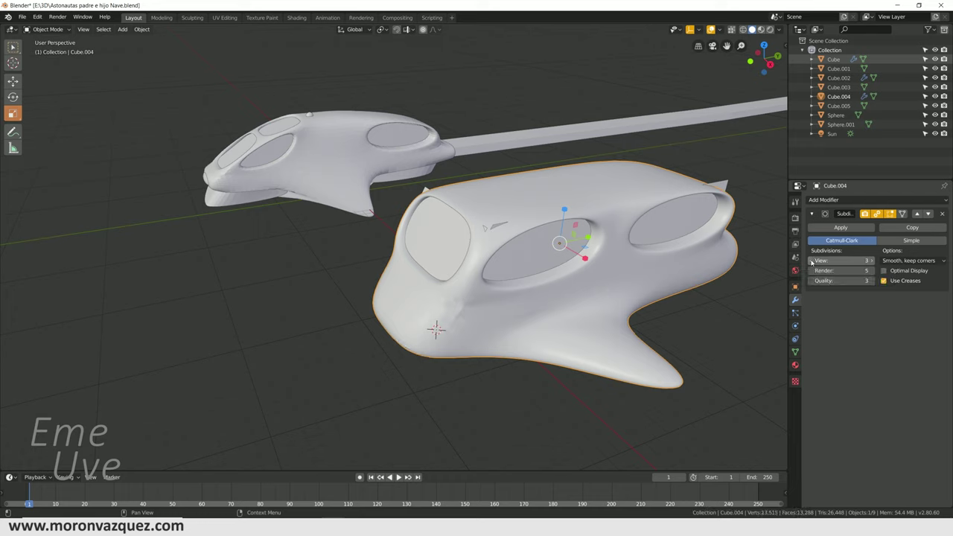
{"action": "left_click", "coordinate": [812, 261]}
{"action": "middle_click_drag", "start_coordinate": [636, 264], "coordinate": [461, 316]}
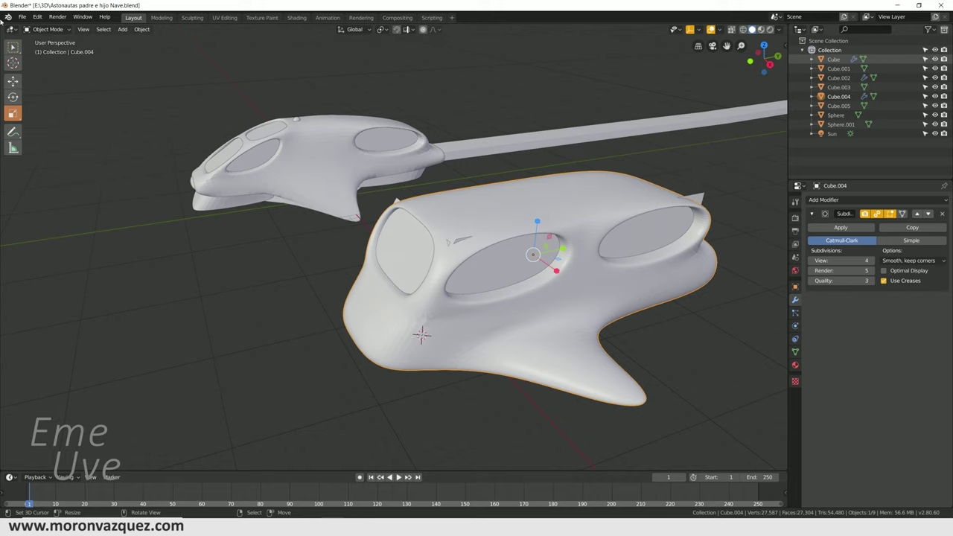
Step: In Edit Mode, push the hull's two front-left edges further outward
{"action": "left_click", "coordinate": [42, 30]}
{"action": "left_click", "coordinate": [45, 40]}
{"action": "left_click", "coordinate": [37, 28]}
{"action": "left_click", "coordinate": [43, 49]}
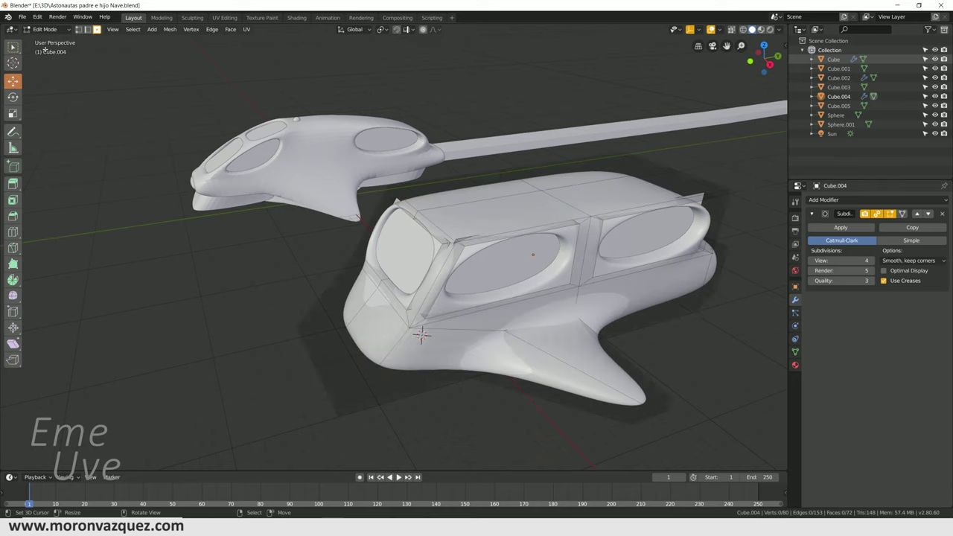
{"action": "mouse_move", "coordinate": [506, 249]}
{"action": "middle_mouse_down"}
{"action": "mouse_move", "coordinate": [360, 304]}
{"action": "mouse_move", "coordinate": [407, 272]}
{"action": "middle_mouse_up"}
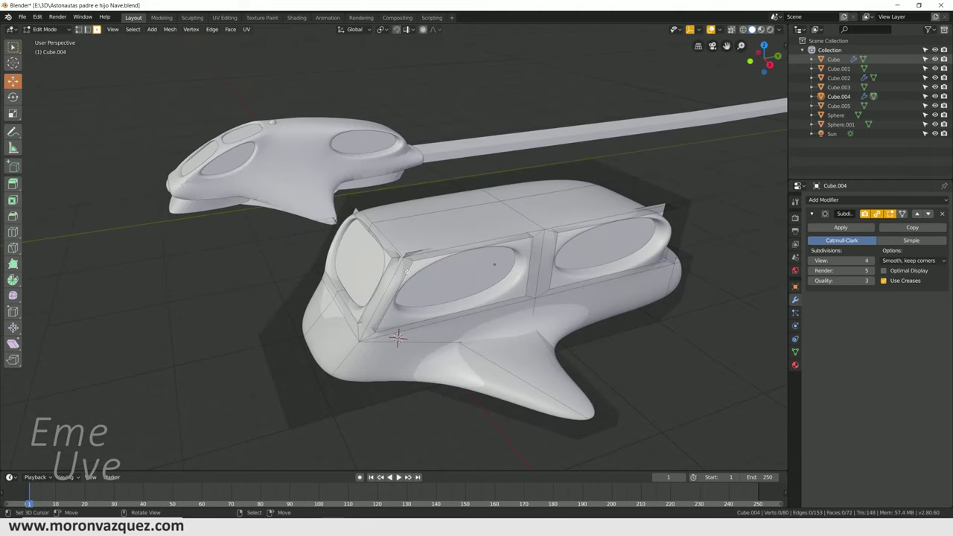
{"action": "left_click", "coordinate": [87, 29]}
{"action": "left_click", "coordinate": [265, 344]}
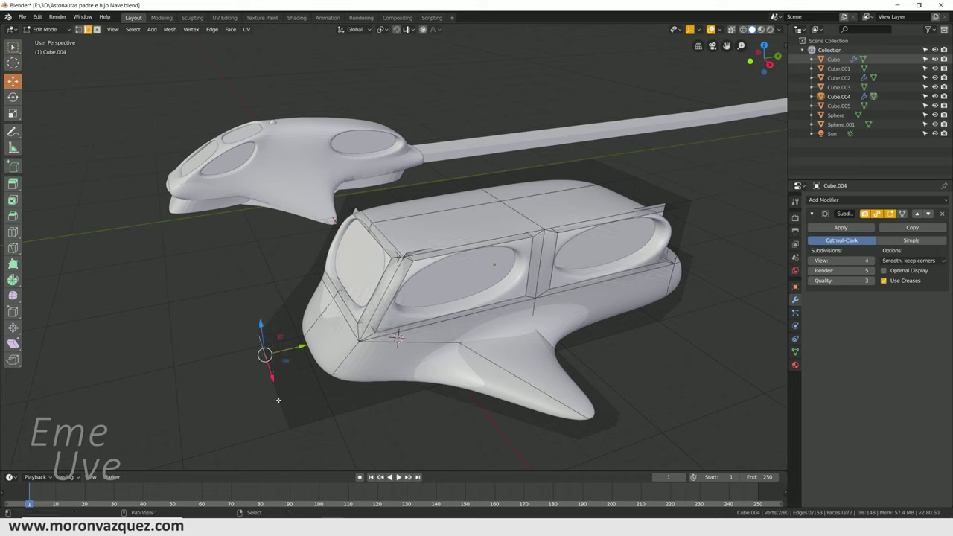
{"action": "left_click", "coordinate": [286, 359], "text": "alt"}
{"action": "key", "text": "g"}
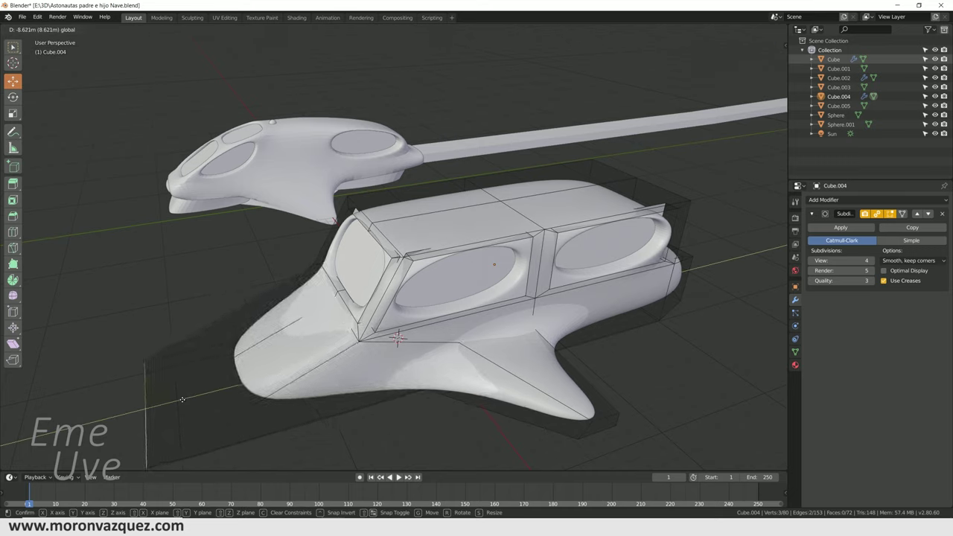
{"action": "left_click", "coordinate": [195, 400]}
Step: Try moving the cabin's front-top edges, then undo that move
{"action": "left_click", "coordinate": [253, 335], "text": "shift"}
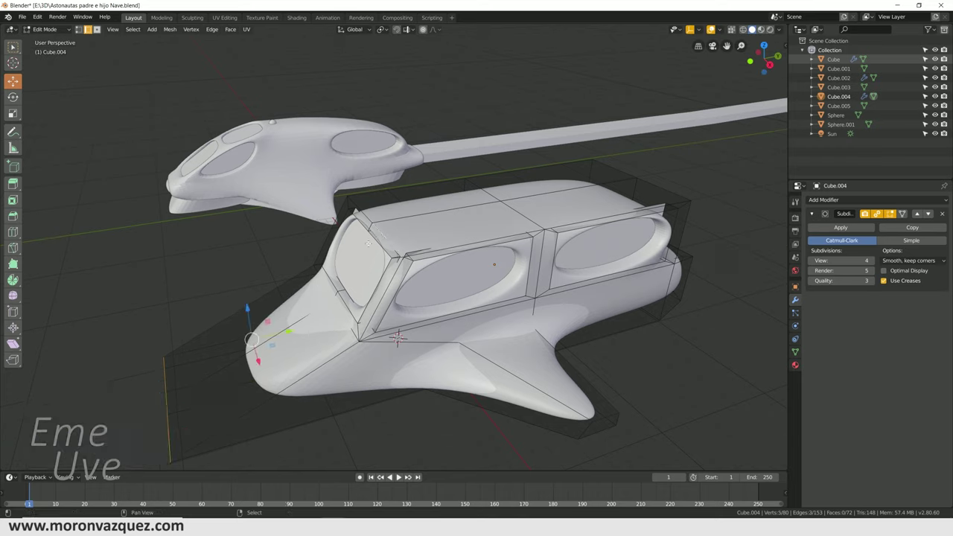
{"action": "left_click", "coordinate": [364, 221], "text": "shift"}
{"action": "left_click", "coordinate": [365, 219], "text": "shift"}
{"action": "left_click", "coordinate": [357, 216], "text": "shift"}
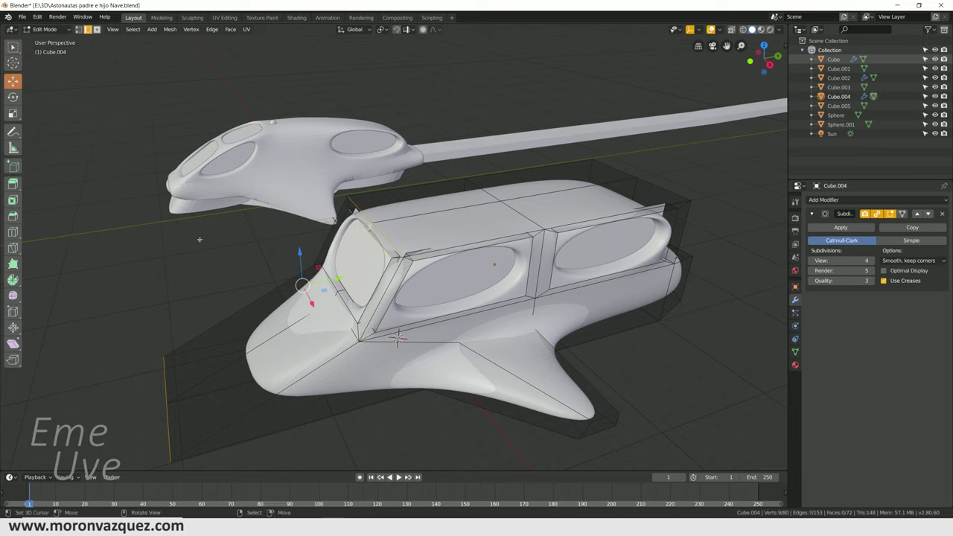
{"action": "key", "text": "g"}
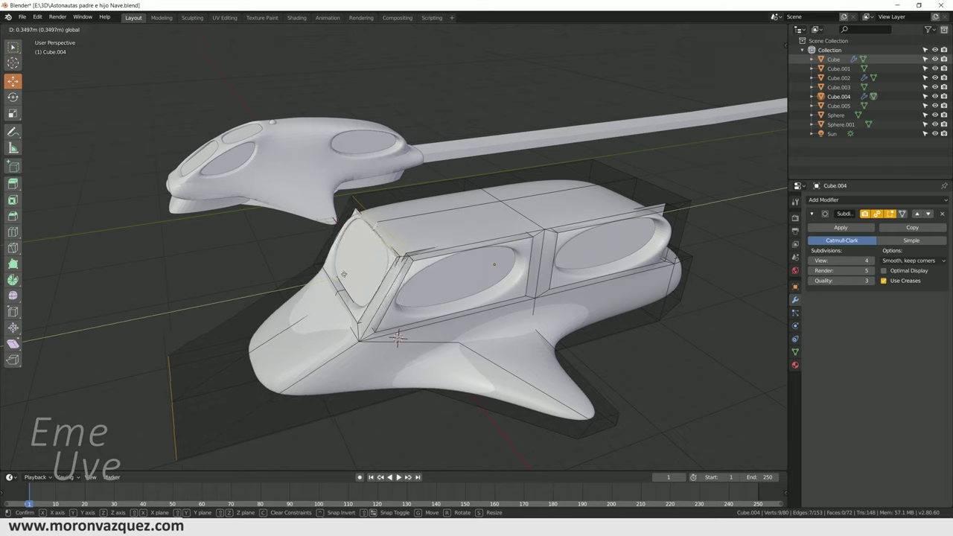
{"action": "left_click", "coordinate": [439, 245]}
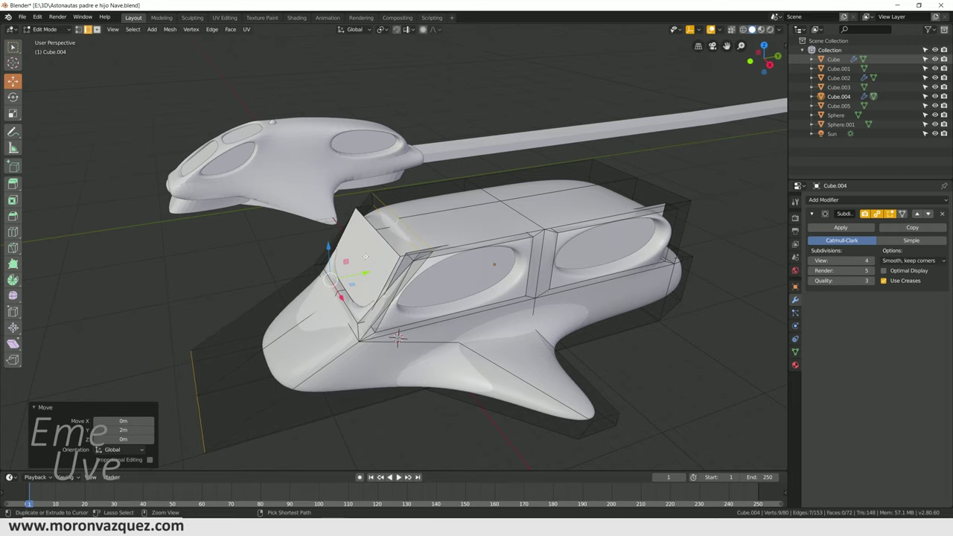
{"action": "key", "text": "ctrl+z"}
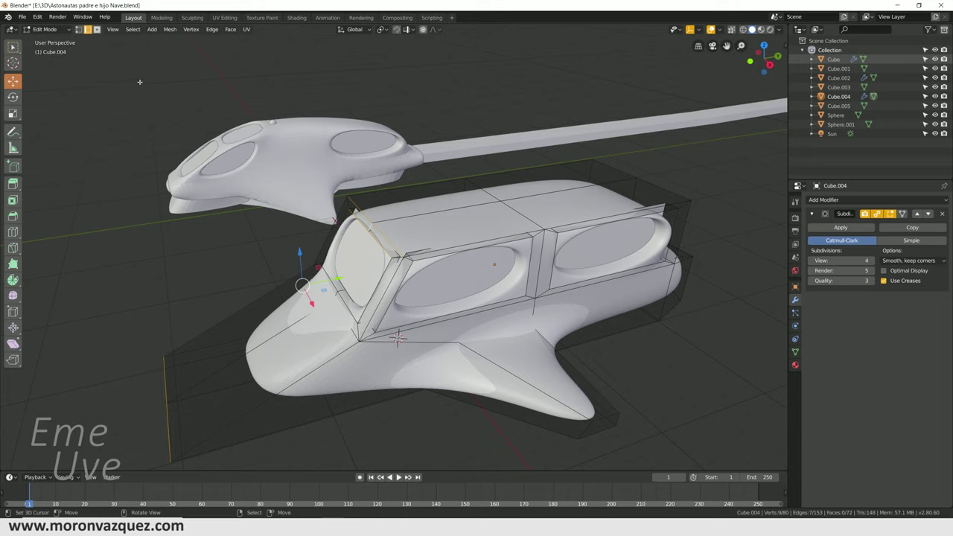
Step: Pull the tail-tip face back along Y and begin moving it on Z
{"action": "left_click", "coordinate": [97, 29]}
{"action": "left_click", "coordinate": [598, 430]}
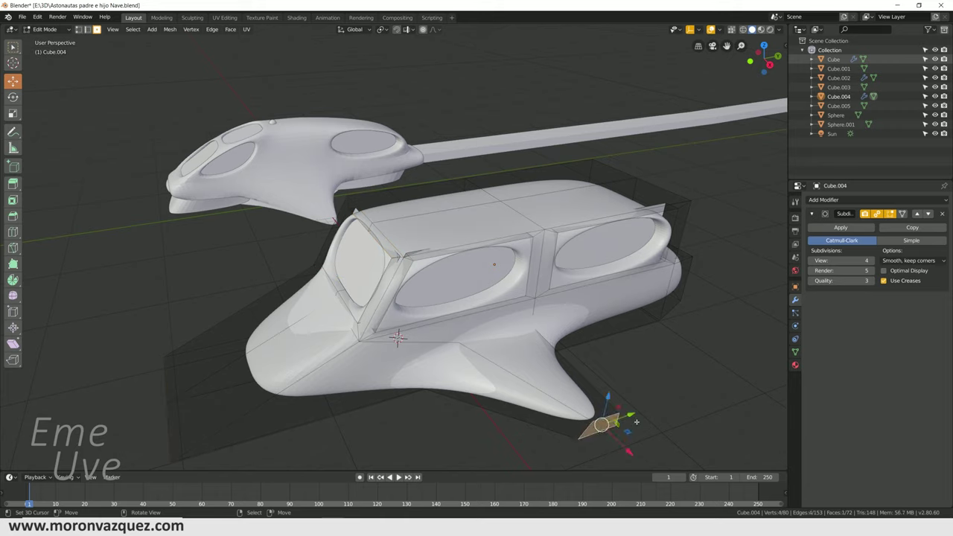
{"action": "key", "text": "g"}
{"action": "key", "text": "y"}
{"action": "left_click", "coordinate": [694, 407]}
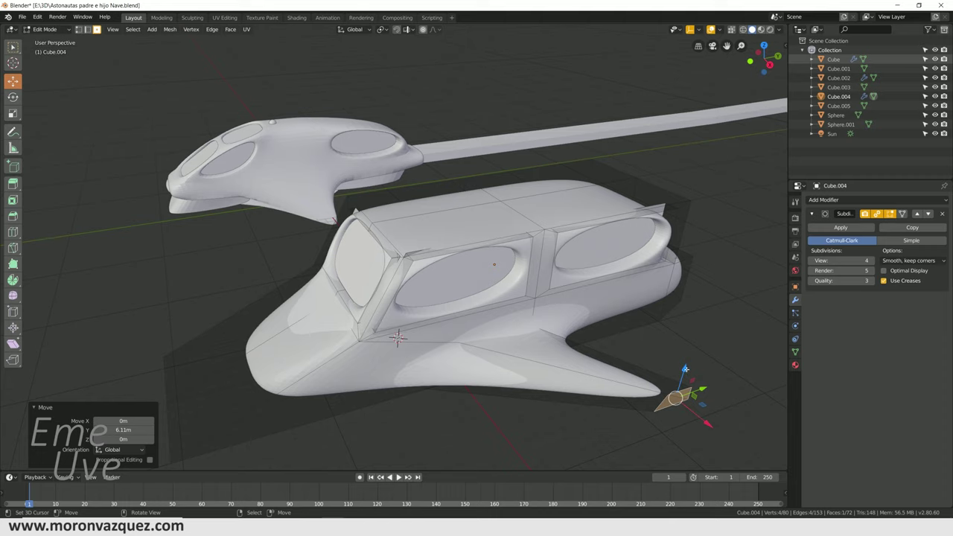
{"action": "key", "text": "g"}
{"action": "key", "text": "z"}
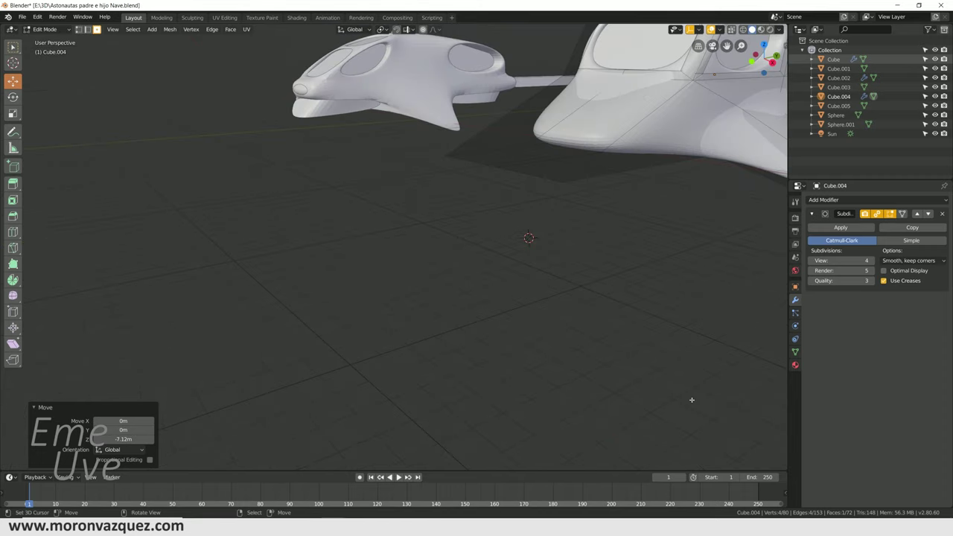
{"action": "middle_click_drag", "start_coordinate": [692, 400], "coordinate": [614, 384]}
Step: Finish moving the tail face 2.9 m on Z and zoom in on the hull side
{"action": "key", "text": "g"}
{"action": "key", "text": "z"}
{"action": "left_click", "coordinate": [588, 222]}
{"action": "middle_click_drag", "start_coordinate": [588, 222], "coordinate": [350, 252]}
{"action": "scroll", "coordinate": [346, 254], "scroll_direction": "up", "scroll_amount": 4}
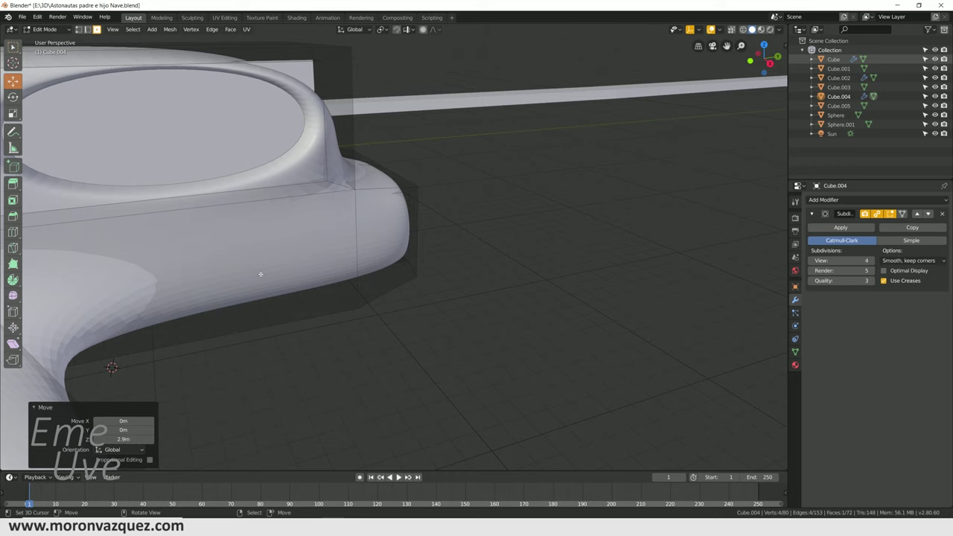
Step: Knife-cut a pointed fin outline into the side of the lower hull
{"action": "key", "text": "k"}
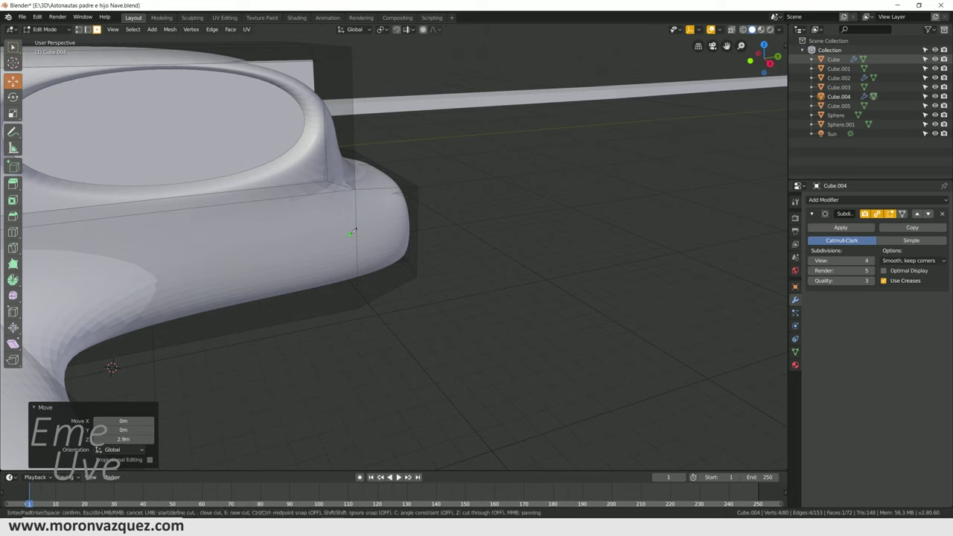
{"action": "left_click", "coordinate": [356, 235]}
{"action": "left_click", "coordinate": [254, 243]}
{"action": "left_click", "coordinate": [215, 272]}
{"action": "left_click", "coordinate": [255, 281]}
{"action": "left_click", "coordinate": [357, 267]}
{"action": "key", "text": "Return"}
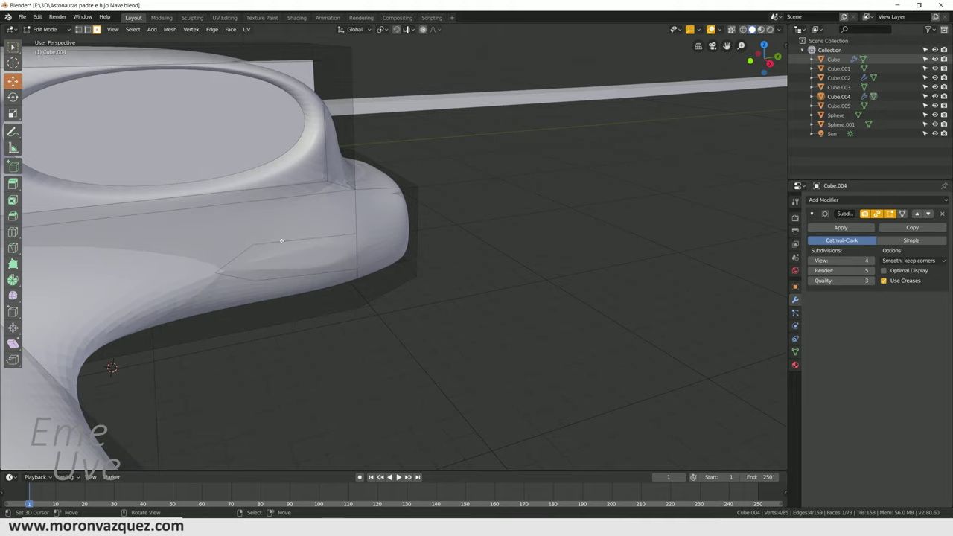
Step: Extrude the cut face, scale it to 0.310, shift it, and lower it 1.01 m
{"action": "left_click", "coordinate": [313, 256]}
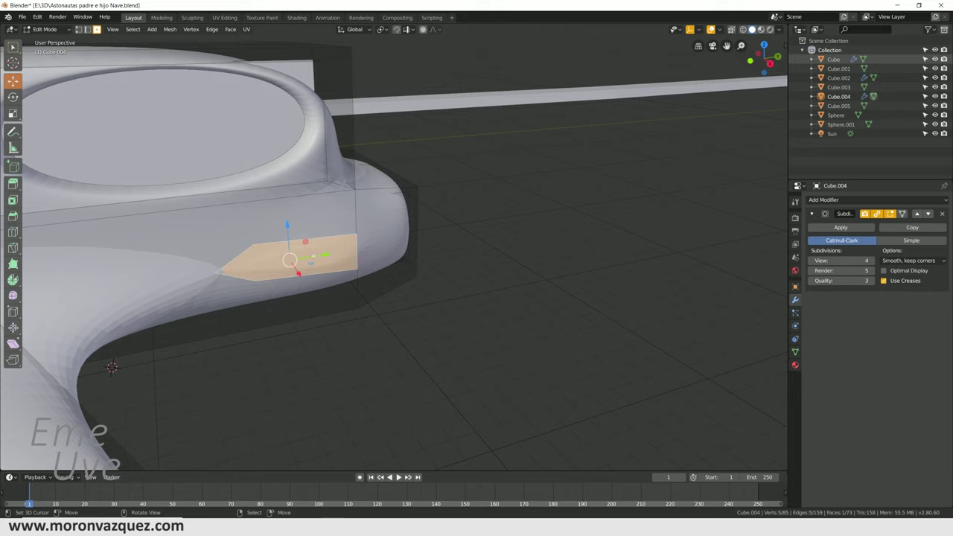
{"action": "key", "text": "e"}
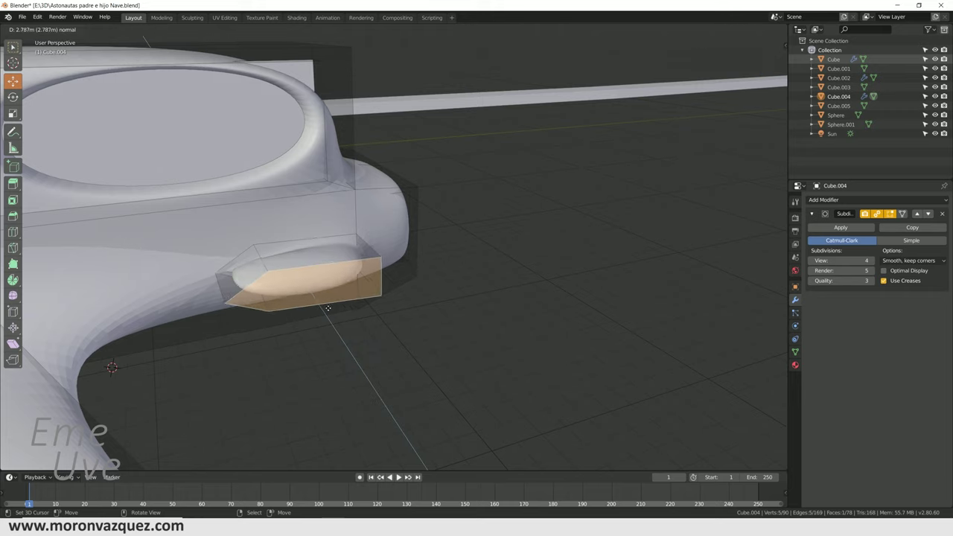
{"action": "left_click", "coordinate": [373, 360]}
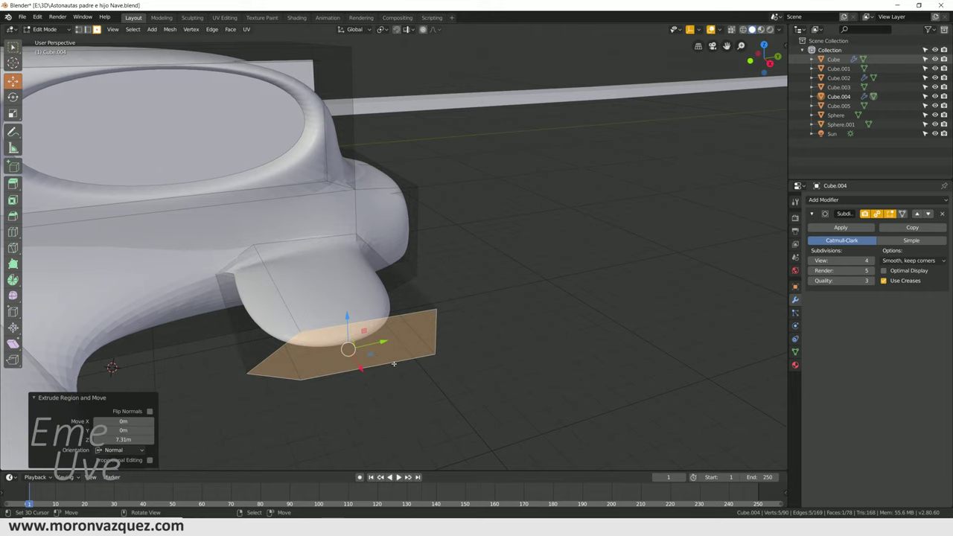
{"action": "key", "text": "s"}
{"action": "left_click", "coordinate": [370, 366]}
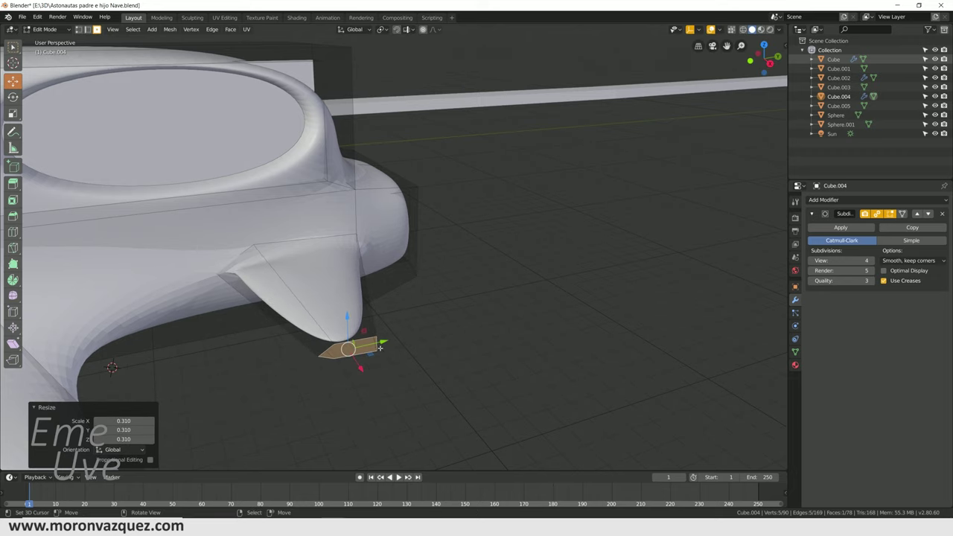
{"action": "key", "text": "g"}
{"action": "left_click", "coordinate": [429, 302]}
{"action": "key", "text": "g"}
{"action": "key", "text": "z"}
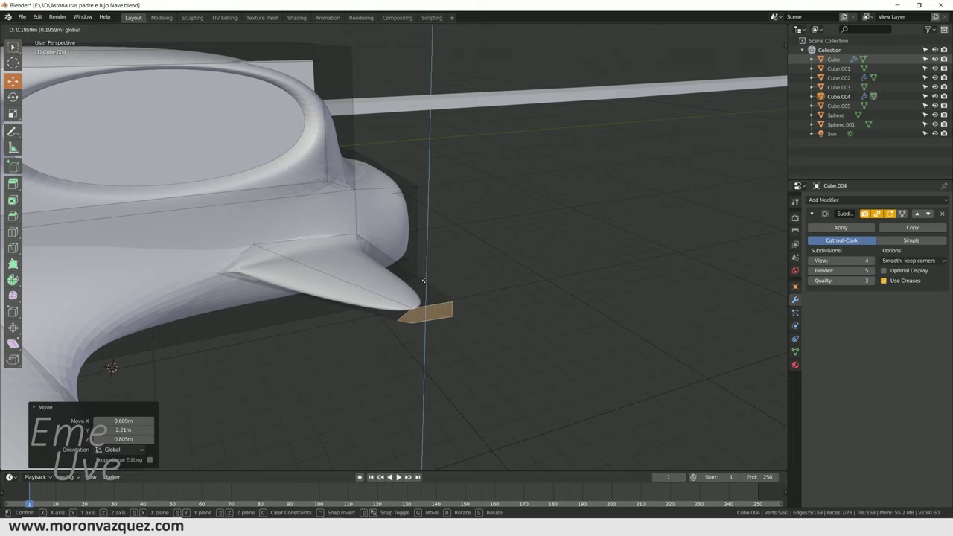
{"action": "left_click", "coordinate": [424, 350]}
Step: Orbit and zoom around the ship to inspect the new fin
{"action": "scroll", "coordinate": [424, 350], "scroll_direction": "down", "scroll_amount": 5}
{"action": "mouse_move", "coordinate": [424, 350]}
{"action": "middle_mouse_down"}
{"action": "mouse_move", "coordinate": [362, 323]}
{"action": "mouse_move", "coordinate": [362, 310]}
{"action": "middle_mouse_up"}
{"action": "scroll", "coordinate": [362, 310], "scroll_direction": "up", "scroll_amount": 2}
{"action": "mouse_move", "coordinate": [323, 272]}
{"action": "middle_mouse_down"}
{"action": "mouse_move", "coordinate": [425, 345]}
{"action": "mouse_move", "coordinate": [403, 328]}
{"action": "middle_mouse_up"}
{"action": "scroll", "coordinate": [426, 345], "scroll_direction": "up", "scroll_amount": 3}
{"action": "scroll", "coordinate": [425, 345], "scroll_direction": "up", "scroll_amount": 3}
{"action": "scroll", "coordinate": [403, 328], "scroll_direction": "up", "scroll_amount": 3}
{"action": "scroll", "coordinate": [403, 328], "scroll_direction": "down", "scroll_amount": 2}
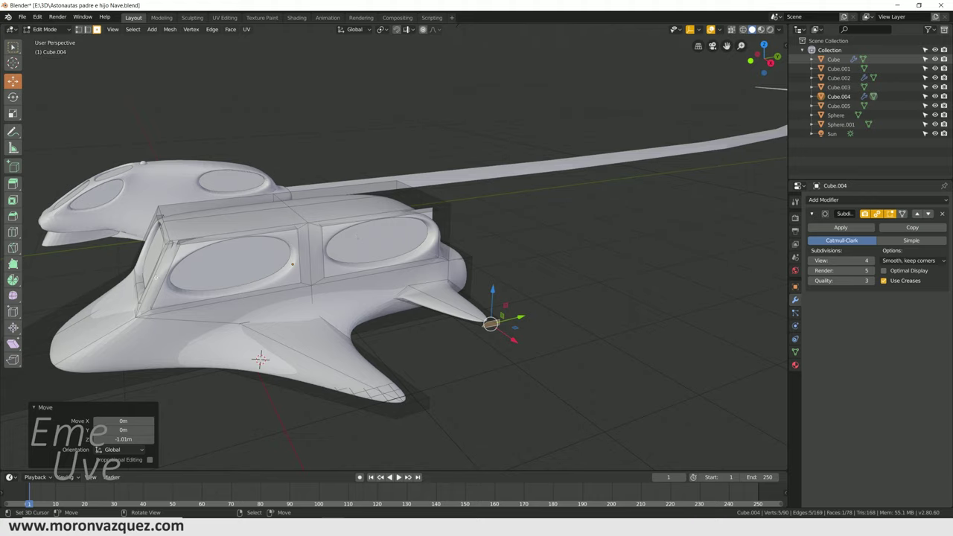
{"action": "left_click", "coordinate": [371, 245]}
Step: Switch the ship from Edit Mode back to Object Mode
{"action": "left_click", "coordinate": [45, 29]}
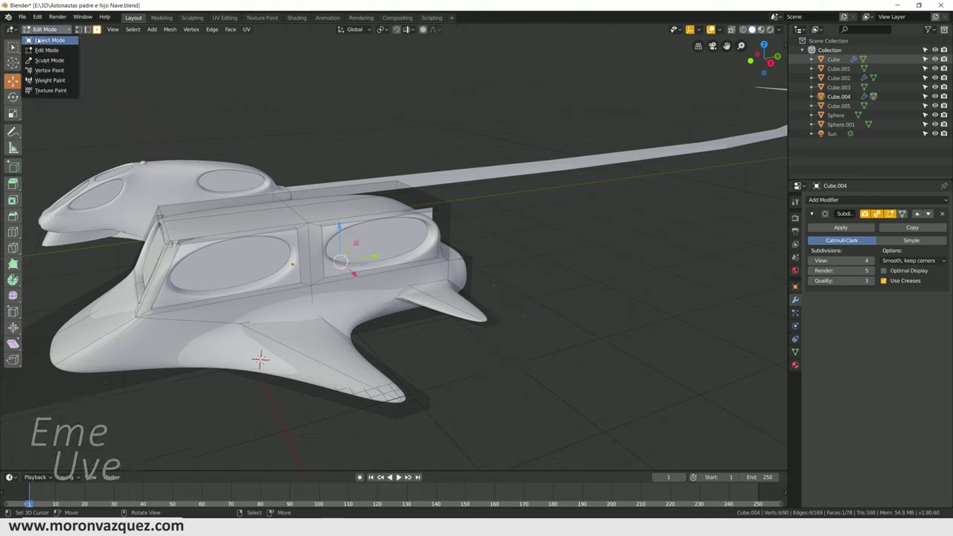
{"action": "left_click", "coordinate": [46, 50]}
{"action": "left_click", "coordinate": [45, 29]}
{"action": "left_click", "coordinate": [49, 40]}
Step: Delete Cube.005 and restore it with undo, then select the ship body Cube.004
{"action": "left_click", "coordinate": [406, 247]}
{"action": "key", "text": "Delete"}
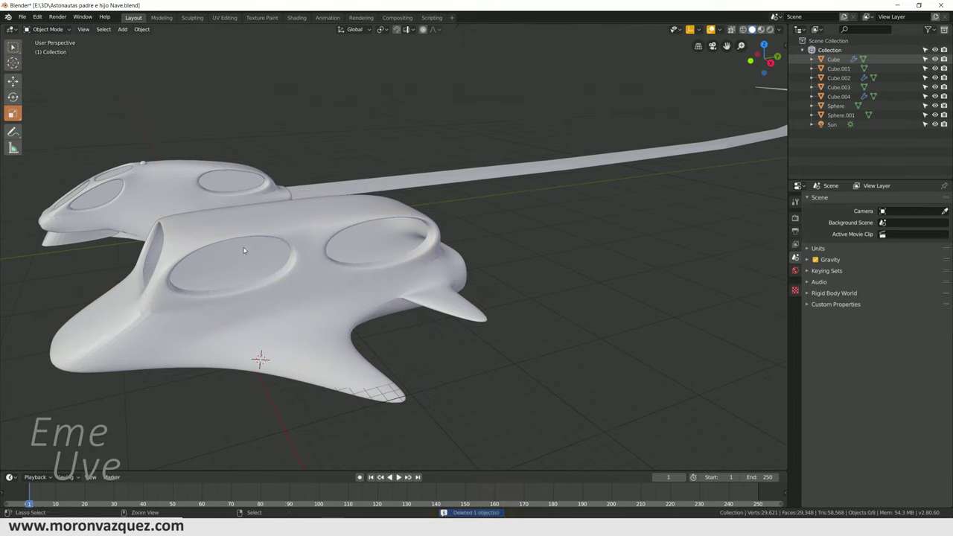
{"action": "key", "text": "ctrl+z"}
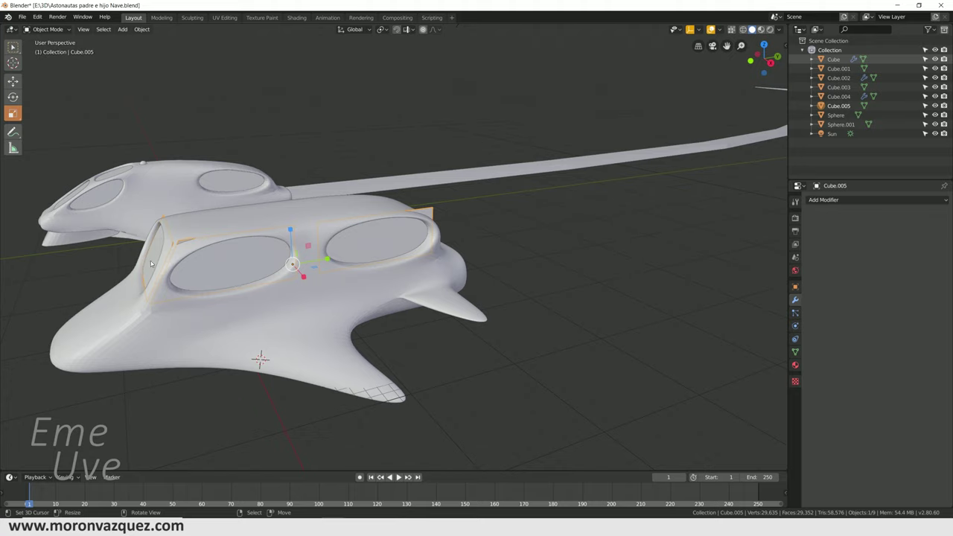
{"action": "mouse_move", "coordinate": [409, 258]}
{"action": "middle_mouse_down"}
{"action": "mouse_move", "coordinate": [358, 272]}
{"action": "mouse_move", "coordinate": [434, 274]}
{"action": "mouse_move", "coordinate": [246, 263]}
{"action": "mouse_move", "coordinate": [260, 272]}
{"action": "mouse_move", "coordinate": [191, 215]}
{"action": "mouse_move", "coordinate": [205, 207]}
{"action": "mouse_move", "coordinate": [257, 230]}
{"action": "mouse_move", "coordinate": [254, 221]}
{"action": "middle_mouse_up"}
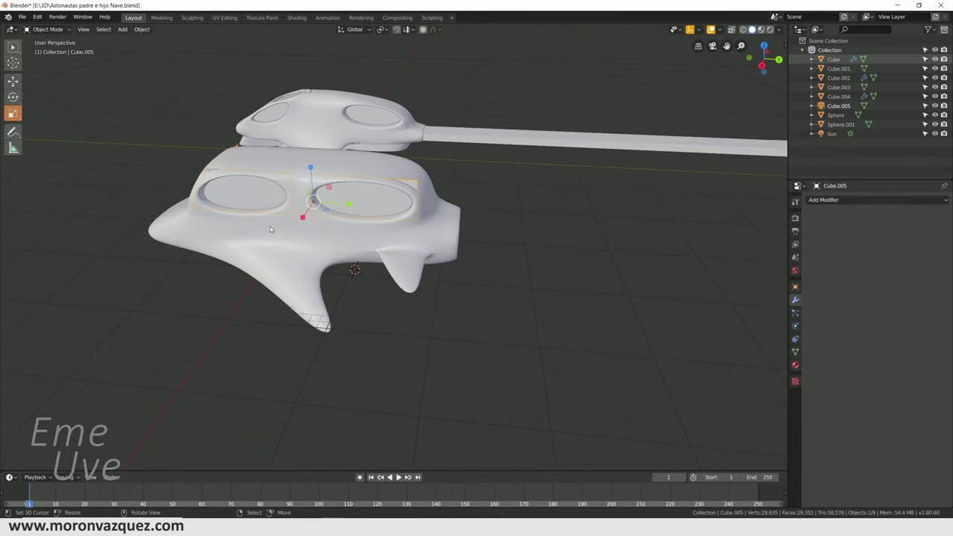
{"action": "left_click", "coordinate": [408, 269]}
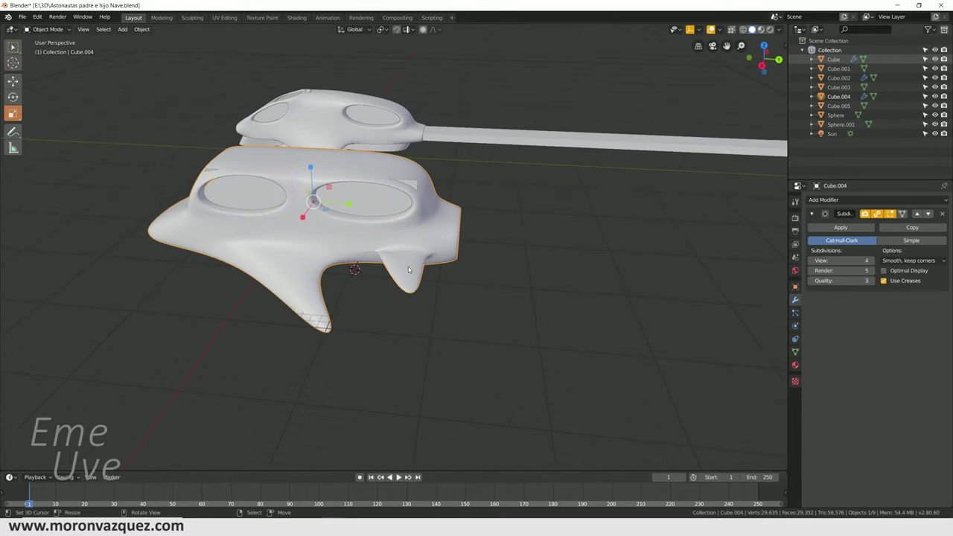
Step: In Edit Mode, pull the side fin's tip vertex 4.27 m along Y
{"action": "left_click", "coordinate": [47, 29]}
{"action": "left_click", "coordinate": [47, 51]}
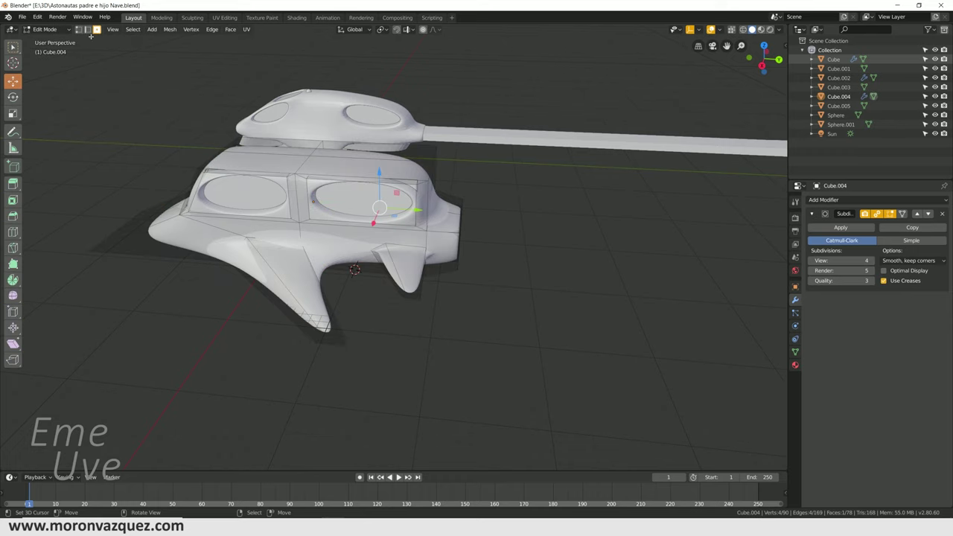
{"action": "left_click", "coordinate": [451, 302]}
{"action": "key", "text": "g"}
{"action": "key", "text": "y"}
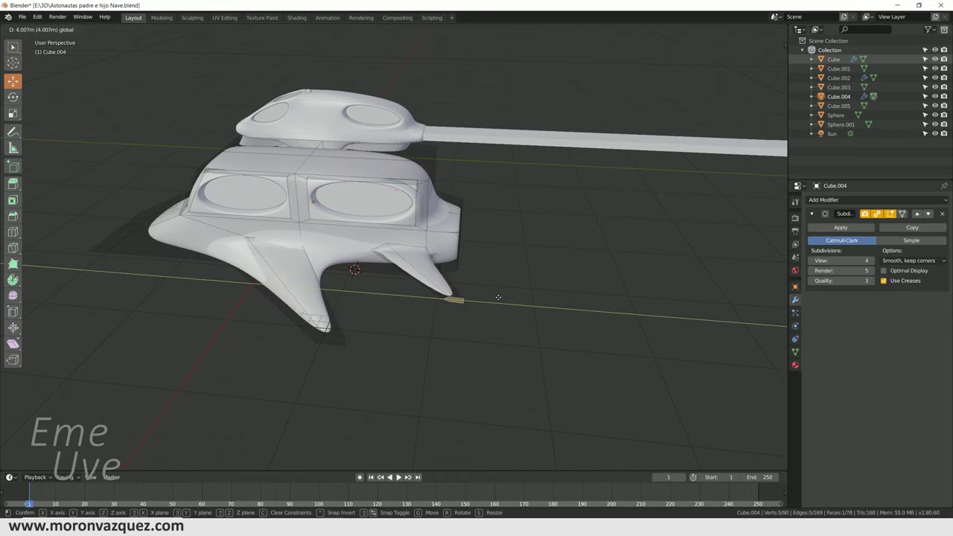
{"action": "left_click", "coordinate": [500, 297]}
Step: Lower the fin tip 3.13 m on Z, then switch to the MARTE scene window
{"action": "key", "text": "g"}
{"action": "key", "text": "z"}
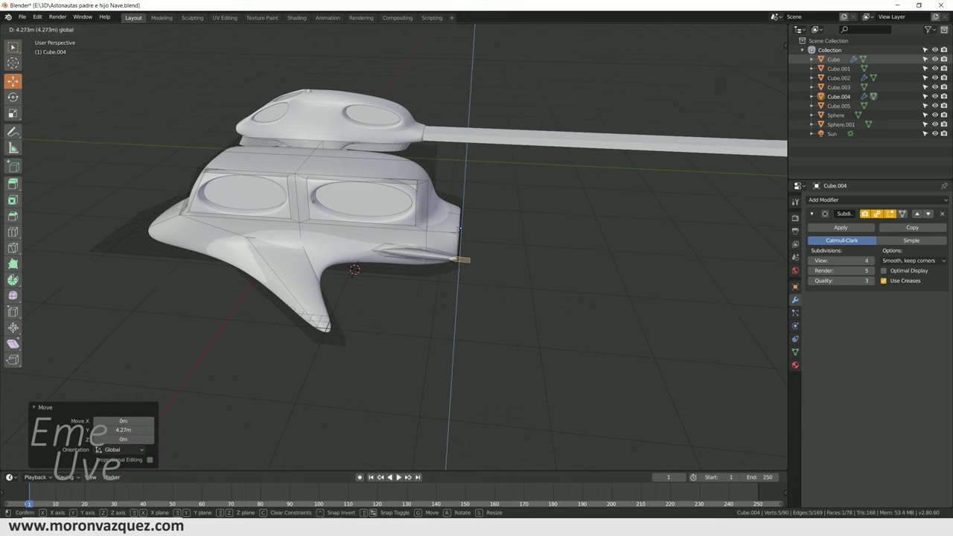
{"action": "left_click", "coordinate": [454, 325]}
{"action": "mouse_move", "coordinate": [454, 325]}
{"action": "middle_mouse_down"}
{"action": "mouse_move", "coordinate": [518, 301]}
{"action": "mouse_move", "coordinate": [451, 358]}
{"action": "mouse_move", "coordinate": [467, 292]}
{"action": "middle_mouse_up"}
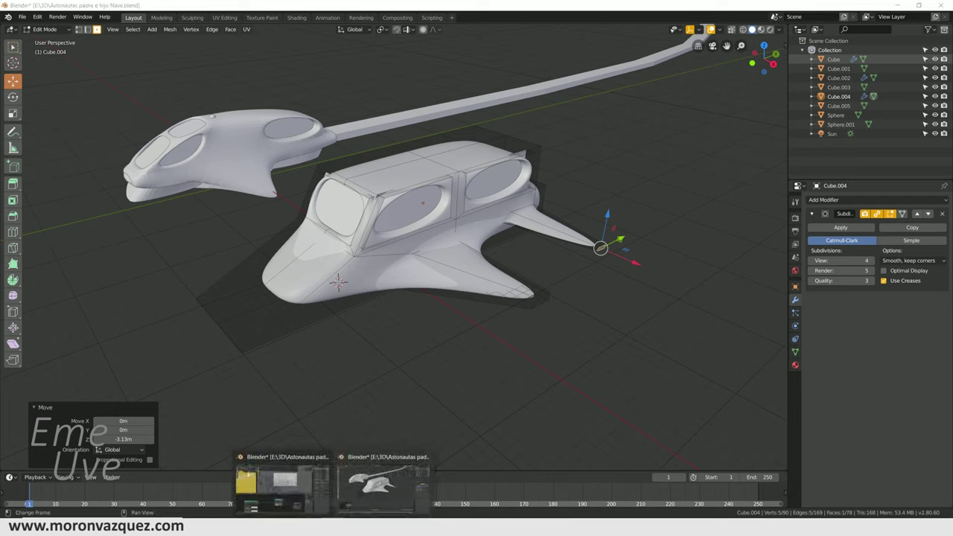
{"action": "left_click", "coordinate": [279, 484]}
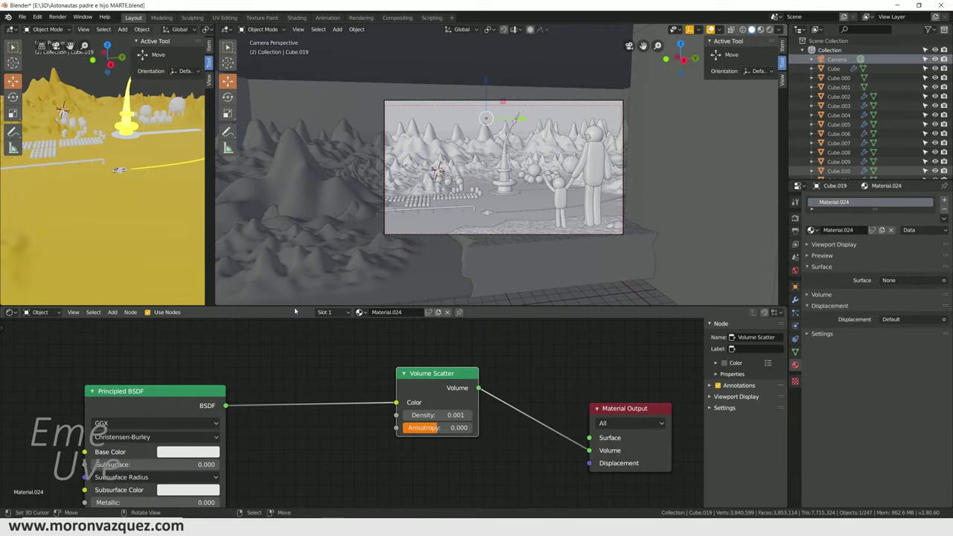
Step: Enlarge the 3D view panels and pan and zoom across the Mars scene
{"action": "left_click_drag", "start_coordinate": [288, 305], "coordinate": [289, 449]}
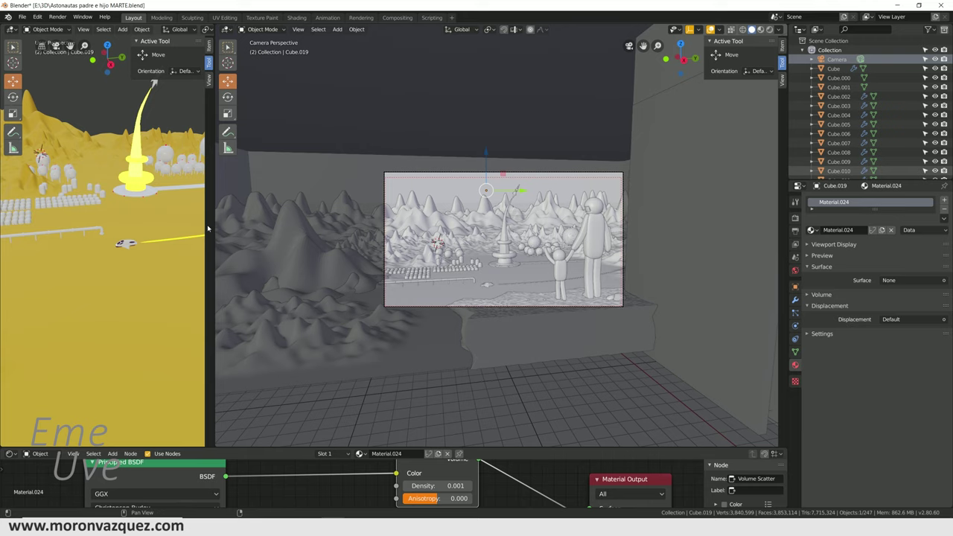
{"action": "mouse_move", "coordinate": [213, 221]}
{"action": "left_mouse_down"}
{"action": "mouse_move", "coordinate": [624, 222]}
{"action": "mouse_move", "coordinate": [611, 221]}
{"action": "left_mouse_up"}
{"action": "middle_click_drag", "start_coordinate": [386, 329], "coordinate": [362, 277], "text": "shift"}
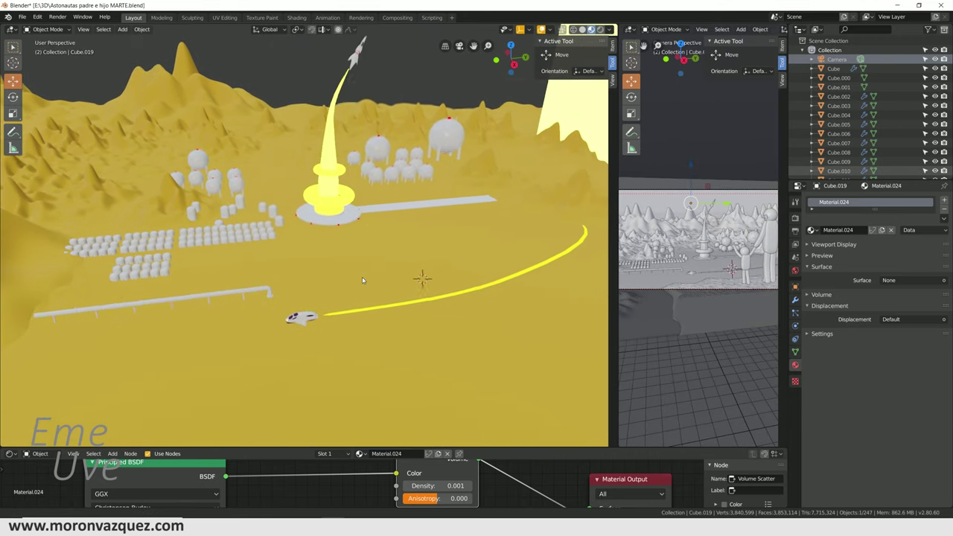
{"action": "scroll", "coordinate": [306, 314], "scroll_direction": "up", "scroll_amount": 2}
{"action": "scroll", "coordinate": [306, 314], "scroll_direction": "up", "scroll_amount": 2}
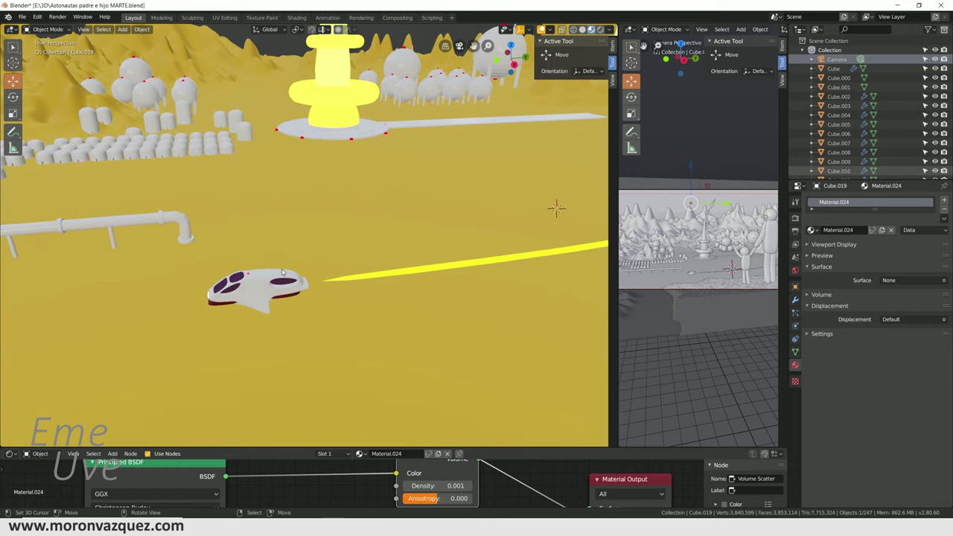
{"action": "scroll", "coordinate": [305, 314], "scroll_direction": "up", "scroll_amount": 2}
{"action": "scroll", "coordinate": [305, 313], "scroll_direction": "up", "scroll_amount": 1}
{"action": "middle_click_drag", "start_coordinate": [305, 312], "coordinate": [240, 321], "text": "shift"}
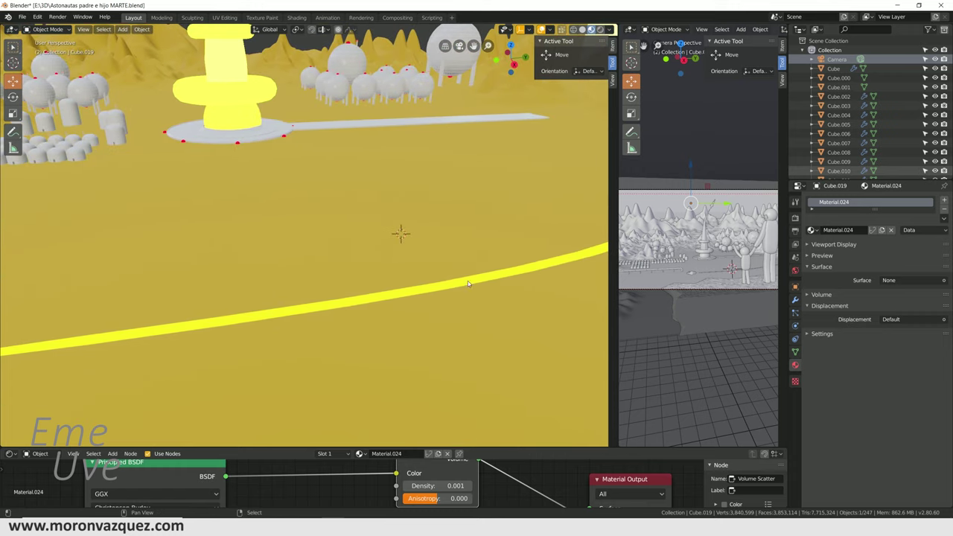
Step: Orbit around the rocket, habitats and astronauts, and select the Mars terrain plane
{"action": "mouse_move", "coordinate": [605, 243]}
{"action": "middle_mouse_down"}
{"action": "mouse_move", "coordinate": [483, 325]}
{"action": "mouse_move", "coordinate": [320, 177]}
{"action": "mouse_move", "coordinate": [417, 85]}
{"action": "mouse_move", "coordinate": [239, 154]}
{"action": "middle_mouse_up"}
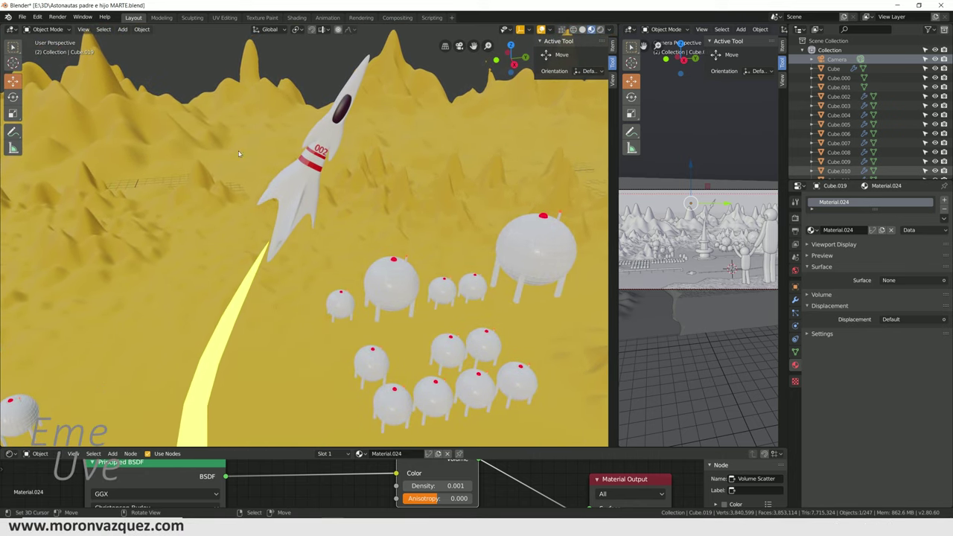
{"action": "mouse_move", "coordinate": [388, 109]}
{"action": "middle_mouse_down"}
{"action": "mouse_move", "coordinate": [341, 91]}
{"action": "mouse_move", "coordinate": [429, 169]}
{"action": "mouse_move", "coordinate": [383, 171]}
{"action": "mouse_move", "coordinate": [379, 97]}
{"action": "middle_mouse_up"}
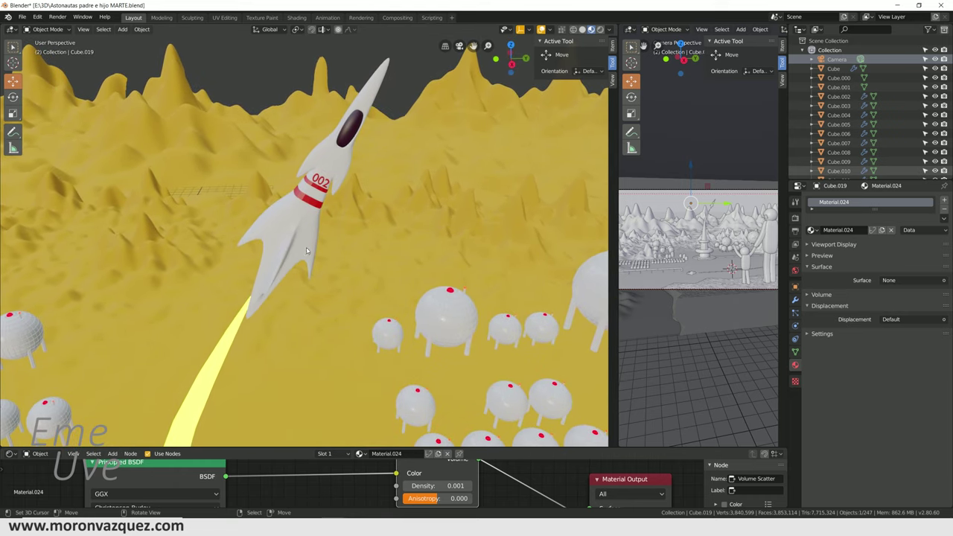
{"action": "mouse_move", "coordinate": [375, 24]}
{"action": "middle_mouse_down"}
{"action": "mouse_move", "coordinate": [256, 280]}
{"action": "mouse_move", "coordinate": [249, 229]}
{"action": "mouse_move", "coordinate": [220, 182]}
{"action": "mouse_move", "coordinate": [261, 198]}
{"action": "mouse_move", "coordinate": [289, 191]}
{"action": "middle_mouse_up"}
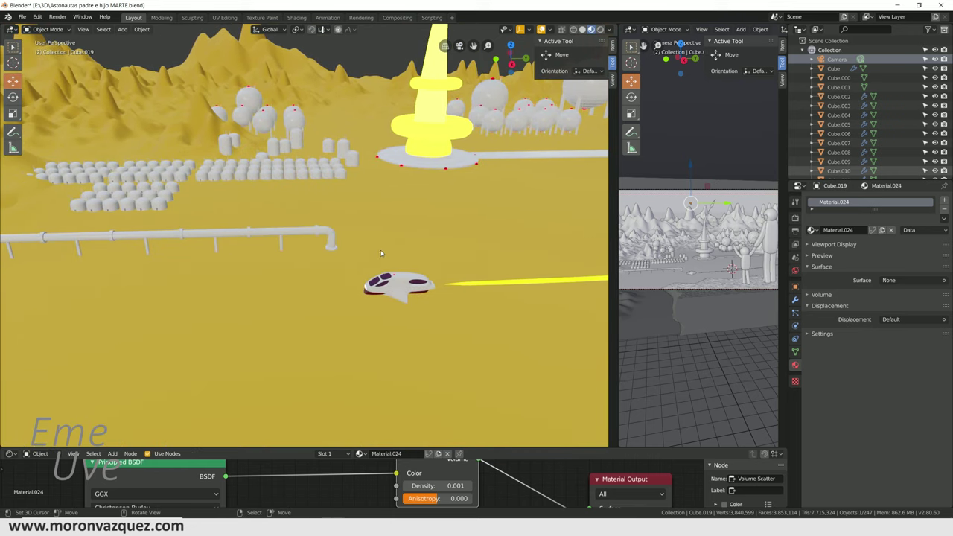
{"action": "scroll", "coordinate": [274, 237], "scroll_direction": "down", "scroll_amount": 2}
{"action": "scroll", "coordinate": [275, 237], "scroll_direction": "up", "scroll_amount": 2}
{"action": "mouse_move", "coordinate": [417, 206]}
{"action": "middle_mouse_down"}
{"action": "mouse_move", "coordinate": [479, 213]}
{"action": "mouse_move", "coordinate": [365, 174]}
{"action": "middle_mouse_up"}
{"action": "scroll", "coordinate": [365, 174], "scroll_direction": "up", "scroll_amount": 3}
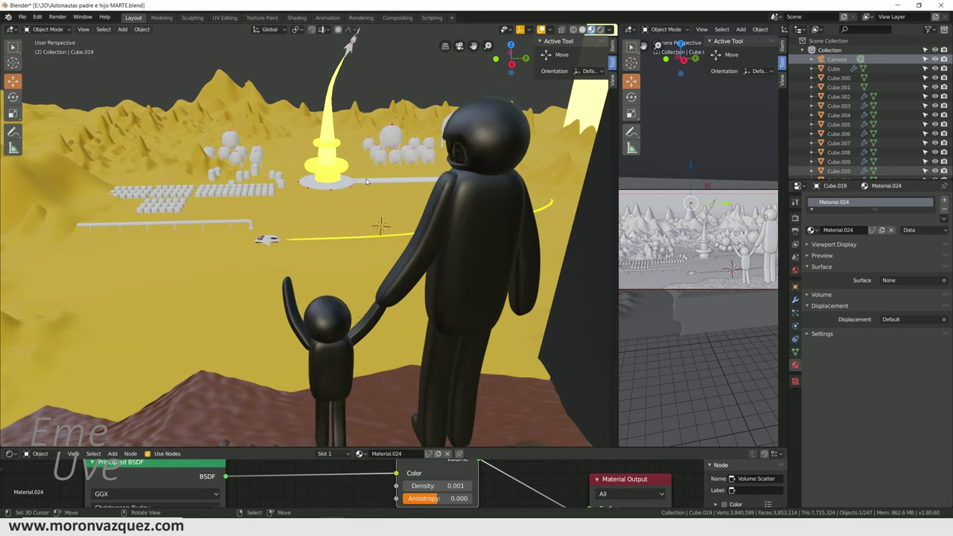
{"action": "scroll", "coordinate": [437, 198], "scroll_direction": "up", "scroll_amount": 3}
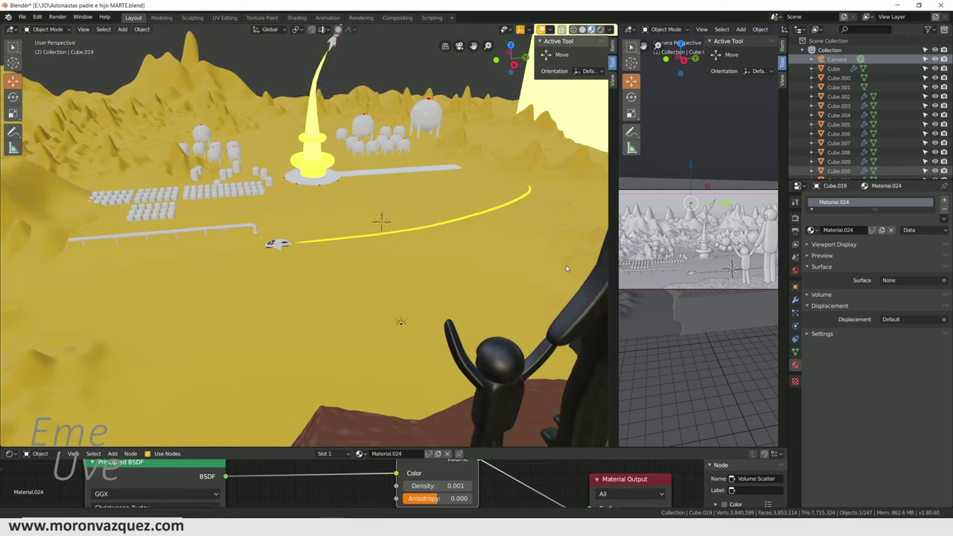
{"action": "scroll", "coordinate": [436, 198], "scroll_direction": "down", "scroll_amount": 3}
{"action": "scroll", "coordinate": [357, 241], "scroll_direction": "up", "scroll_amount": 3}
{"action": "mouse_move", "coordinate": [358, 241]}
{"action": "middle_mouse_down"}
{"action": "mouse_move", "coordinate": [315, 219]}
{"action": "mouse_move", "coordinate": [199, 215]}
{"action": "mouse_move", "coordinate": [292, 220]}
{"action": "middle_mouse_up"}
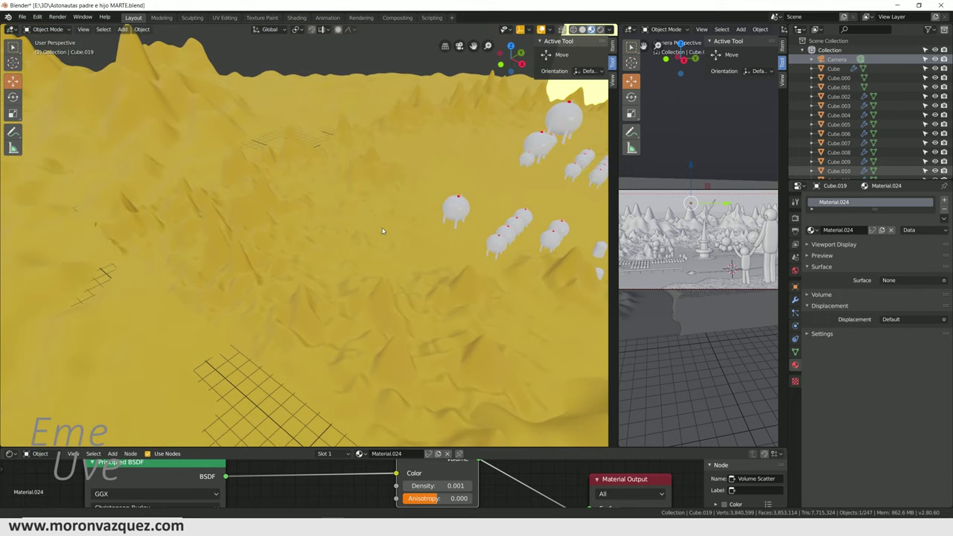
{"action": "left_click", "coordinate": [291, 221]}
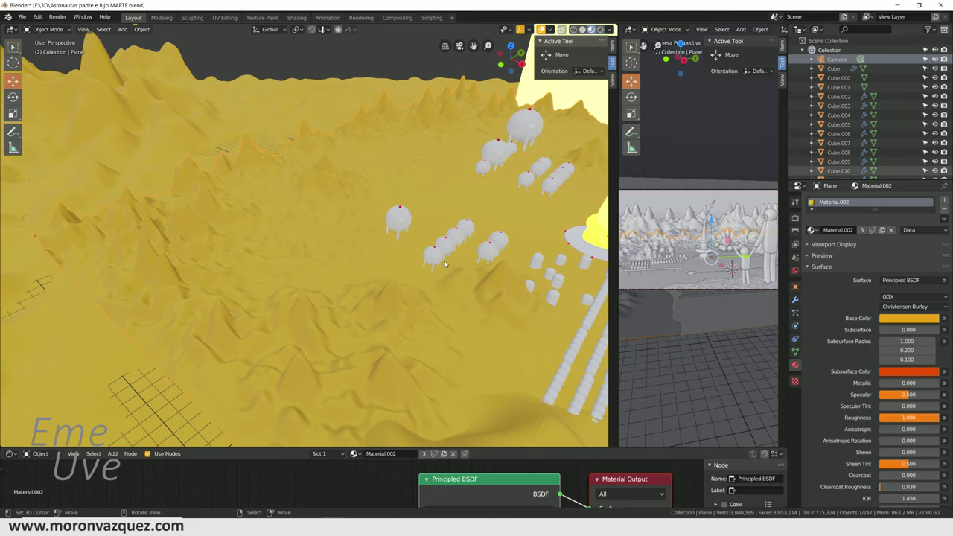
{"action": "mouse_move", "coordinate": [385, 266]}
{"action": "middle_mouse_down"}
{"action": "mouse_move", "coordinate": [331, 247]}
{"action": "mouse_move", "coordinate": [346, 257]}
{"action": "middle_mouse_up"}
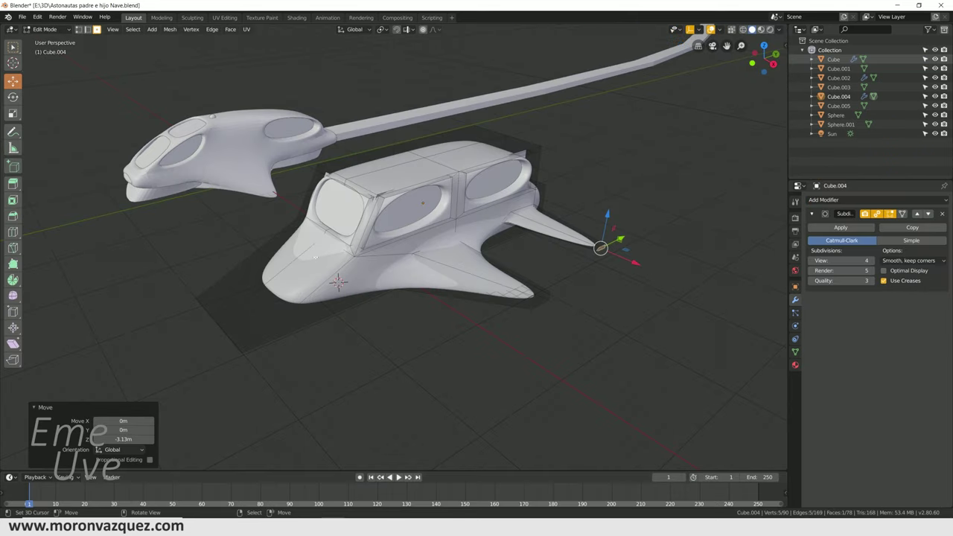
Step: Delete every object in the scene in Object Mode
{"action": "key", "text": "a"}
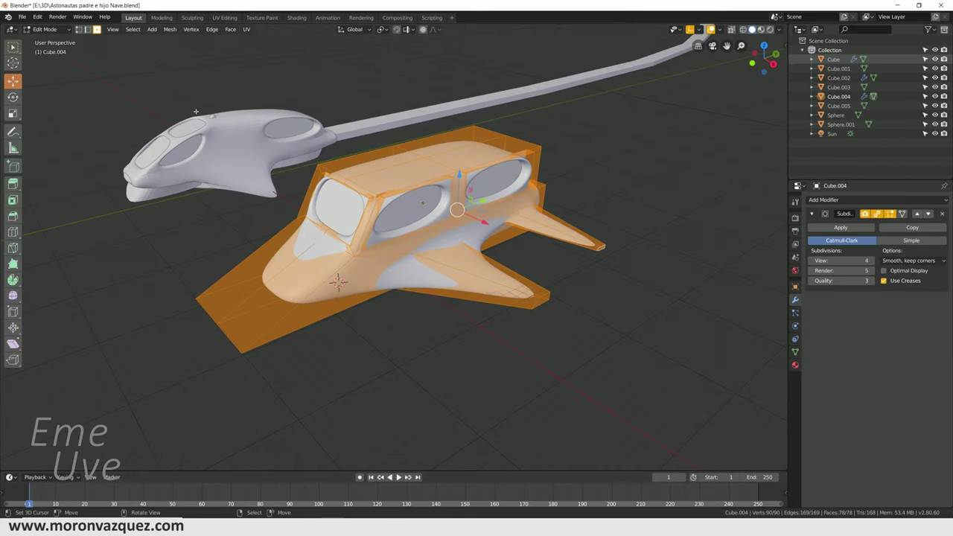
{"action": "left_click", "coordinate": [46, 29]}
{"action": "key", "text": "a"}
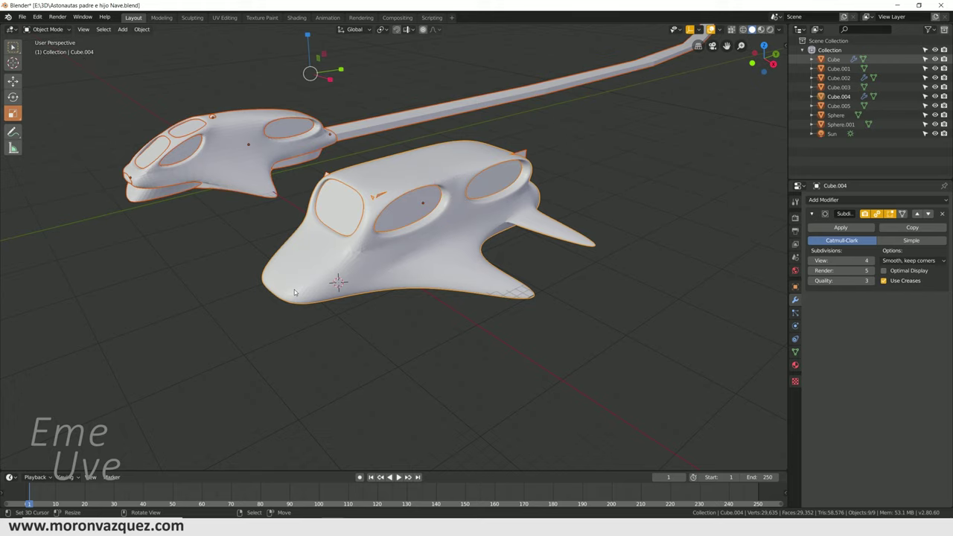
{"action": "key", "text": "Delete"}
{"action": "mouse_move", "coordinate": [355, 304]}
{"action": "middle_mouse_down"}
{"action": "mouse_move", "coordinate": [340, 306]}
{"action": "mouse_move", "coordinate": [427, 358]}
{"action": "mouse_move", "coordinate": [362, 323]}
{"action": "middle_mouse_up"}
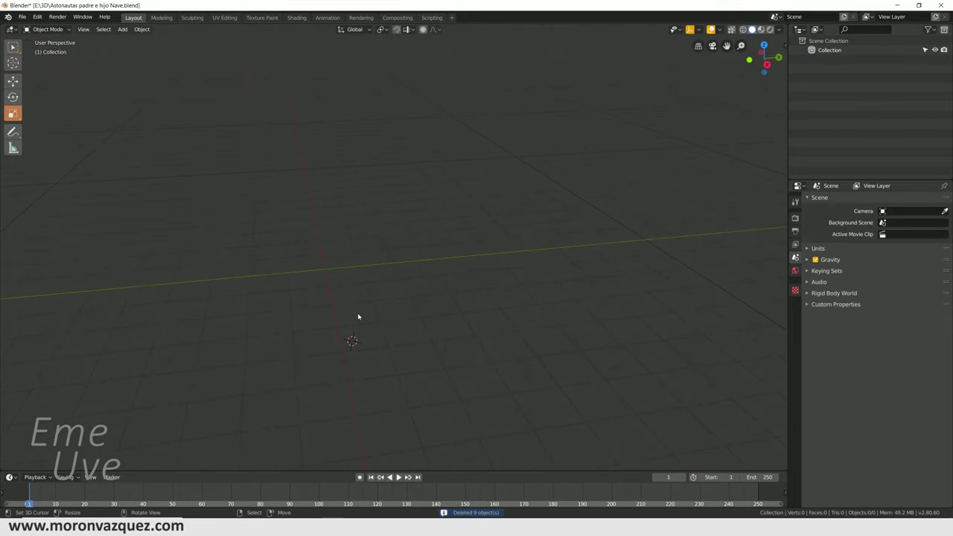
Step: Add a plane at the world origin, scale it to about 77, and raise it slightly
{"action": "key", "text": "shift+a"}
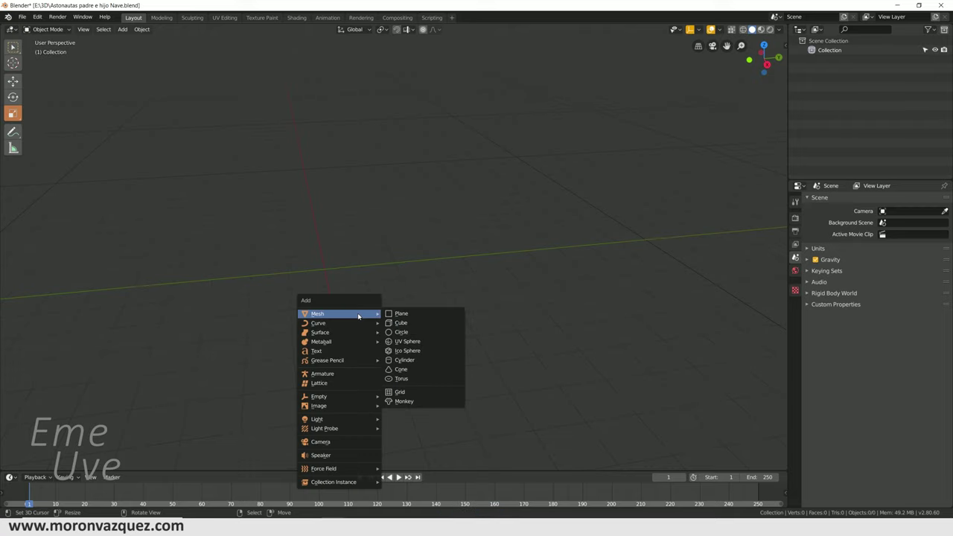
{"action": "left_click", "coordinate": [404, 317]}
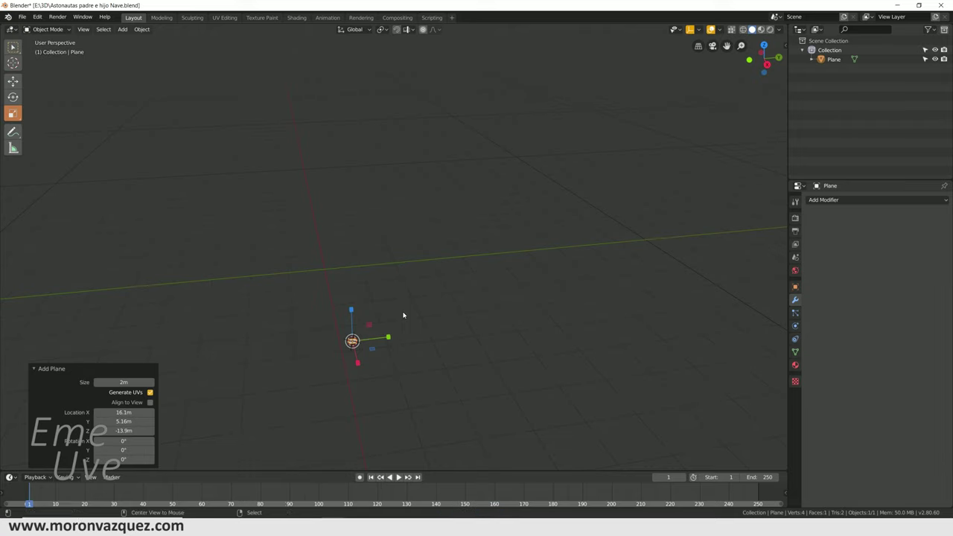
{"action": "key", "text": "alt+g"}
{"action": "key", "text": "s"}
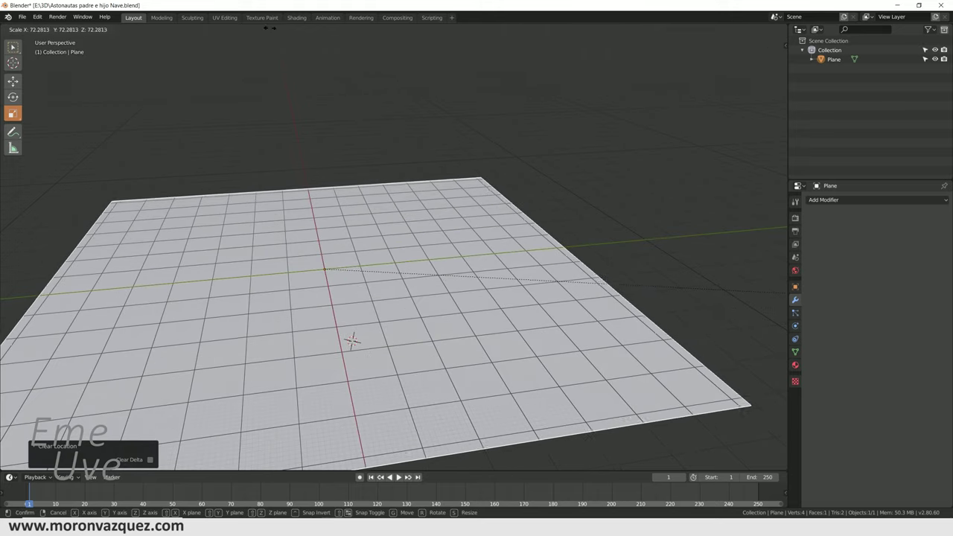
{"action": "left_click", "coordinate": [539, 135]}
{"action": "left_click", "coordinate": [12, 81]}
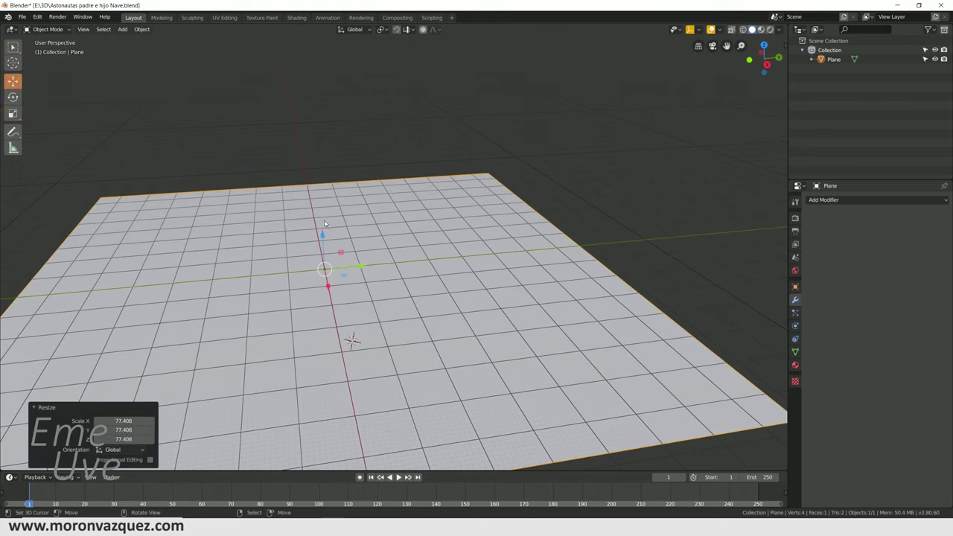
{"action": "left_click_drag", "start_coordinate": [323, 238], "coordinate": [321, 232]}
{"action": "middle_click_drag", "start_coordinate": [321, 232], "coordinate": [350, 216]}
Step: Put the plane into Edit Mode
{"action": "left_click", "coordinate": [48, 29]}
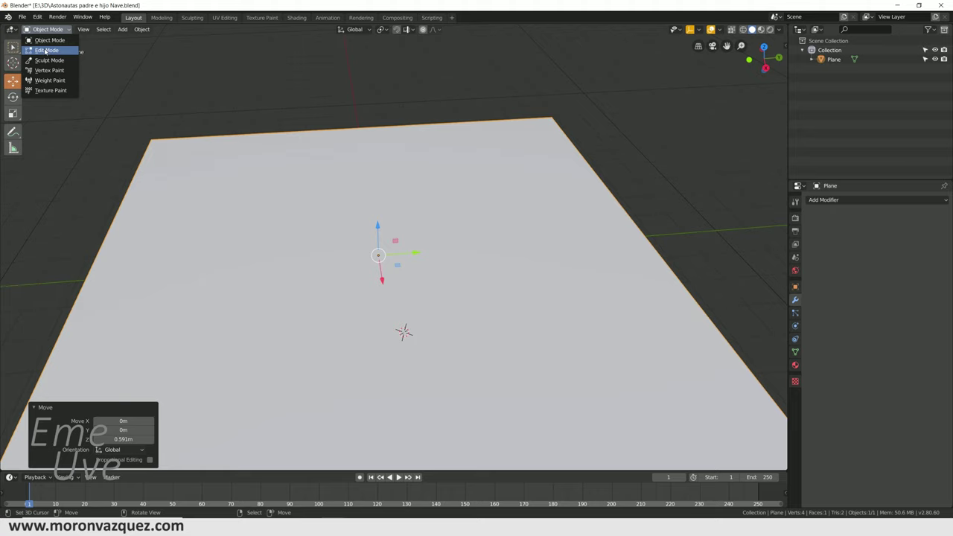
{"action": "left_click", "coordinate": [45, 50]}
{"action": "scroll", "coordinate": [253, 321], "scroll_direction": "down", "scroll_amount": 3}
{"action": "scroll", "coordinate": [241, 222], "scroll_direction": "up", "scroll_amount": 2}
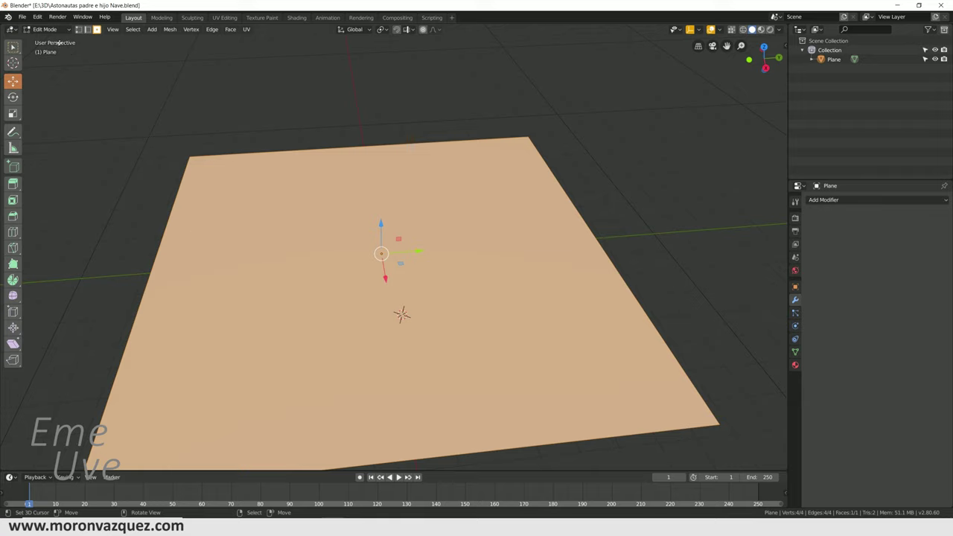
Step: Subdivide the plane with 3 cuts and twice more, then undo back to one face
{"action": "right_click", "coordinate": [356, 233]}
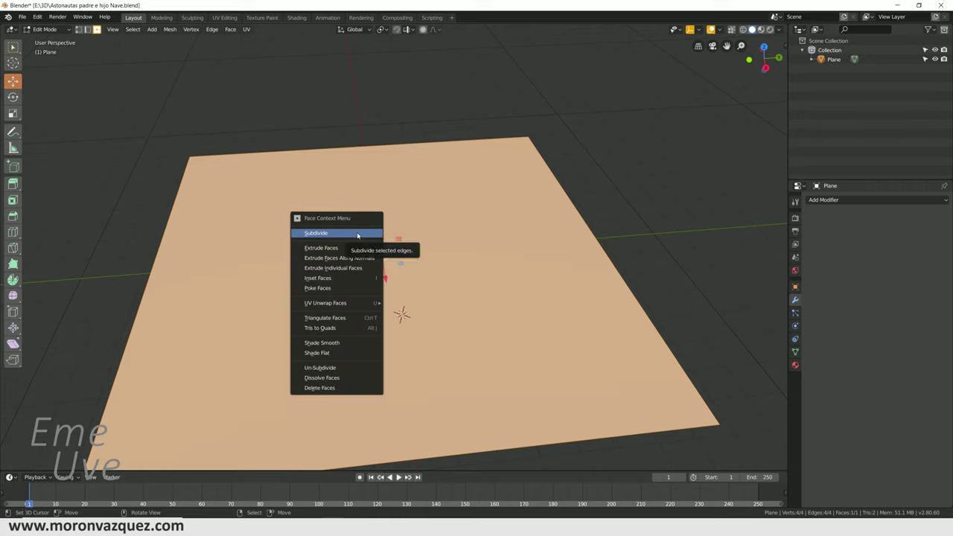
{"action": "left_click", "coordinate": [356, 234]}
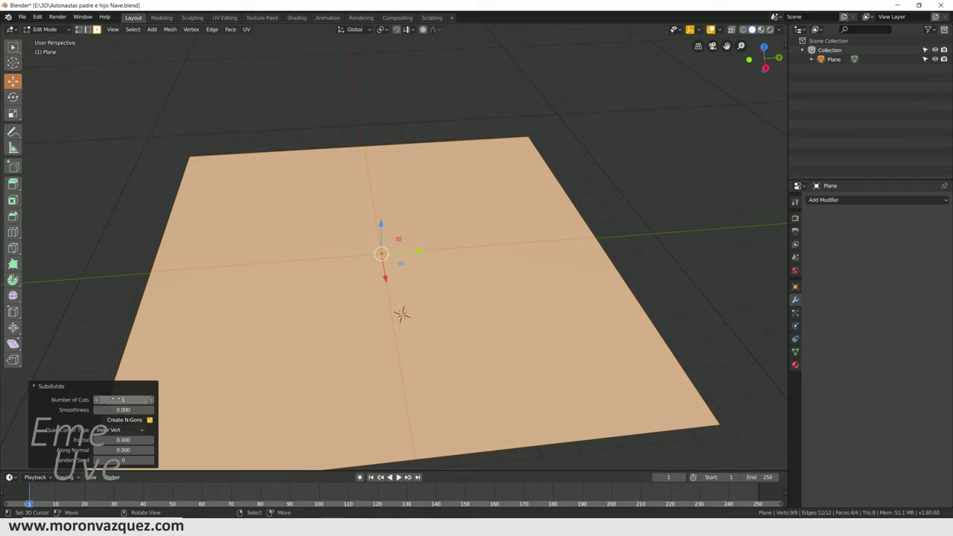
{"action": "left_click_drag", "start_coordinate": [118, 399], "coordinate": [149, 400]}
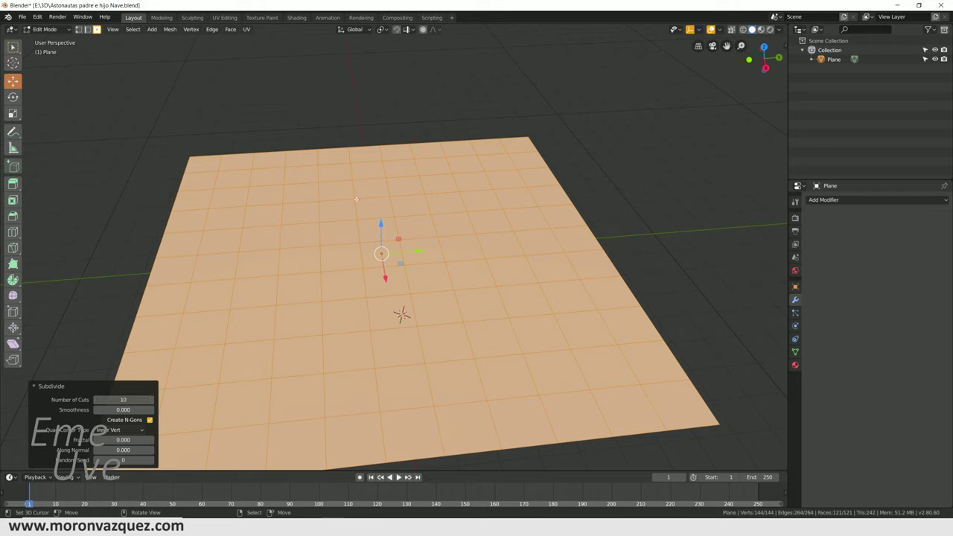
{"action": "right_click", "coordinate": [311, 193]}
{"action": "left_click", "coordinate": [312, 194]}
{"action": "right_click", "coordinate": [311, 194]}
{"action": "left_click", "coordinate": [311, 193]}
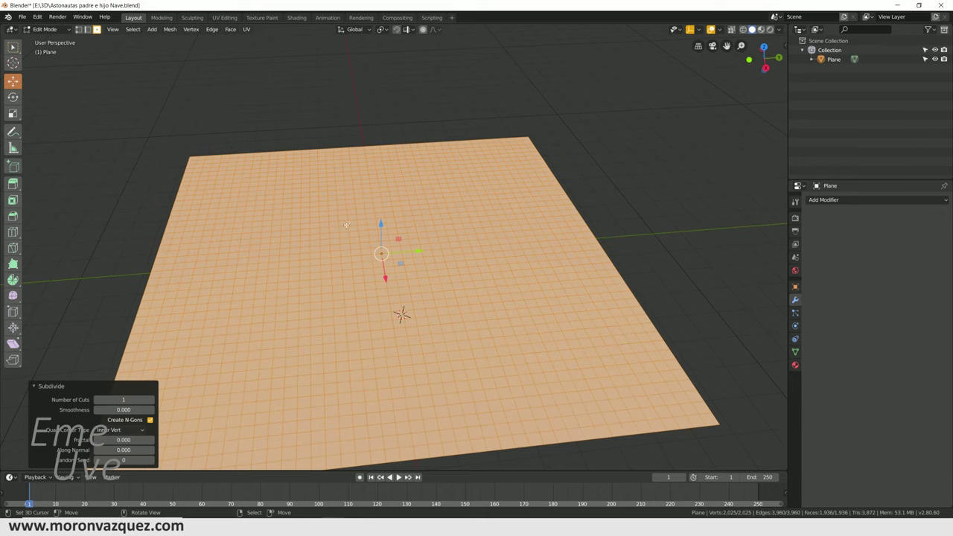
{"action": "middle_click_drag", "start_coordinate": [445, 285], "coordinate": [392, 321]}
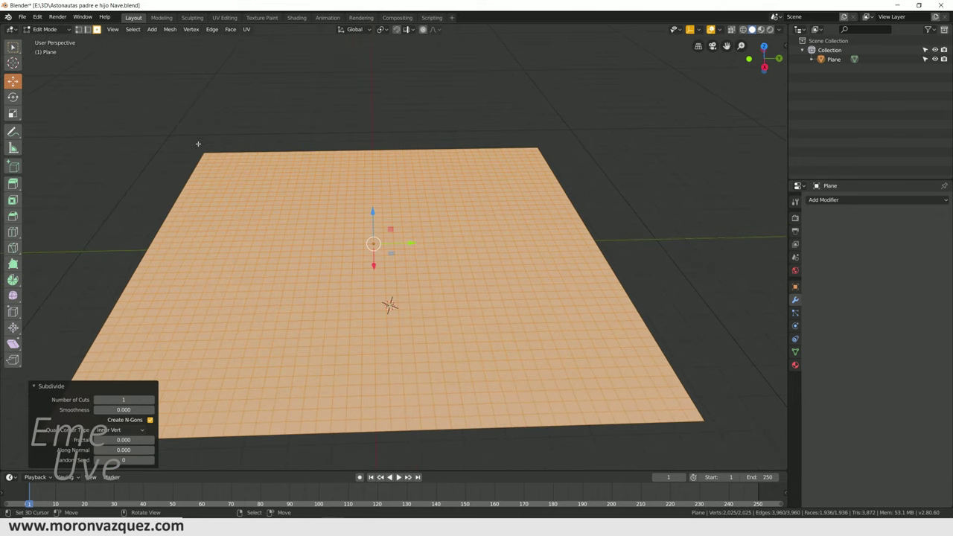
{"action": "middle_click_drag", "start_coordinate": [198, 143], "coordinate": [337, 254]}
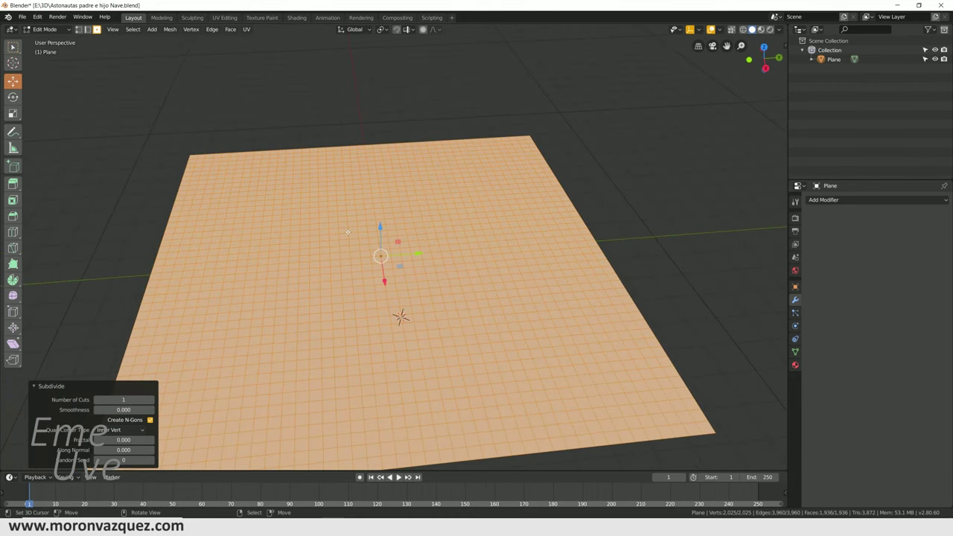
{"action": "key", "text": "ctrl+z"}
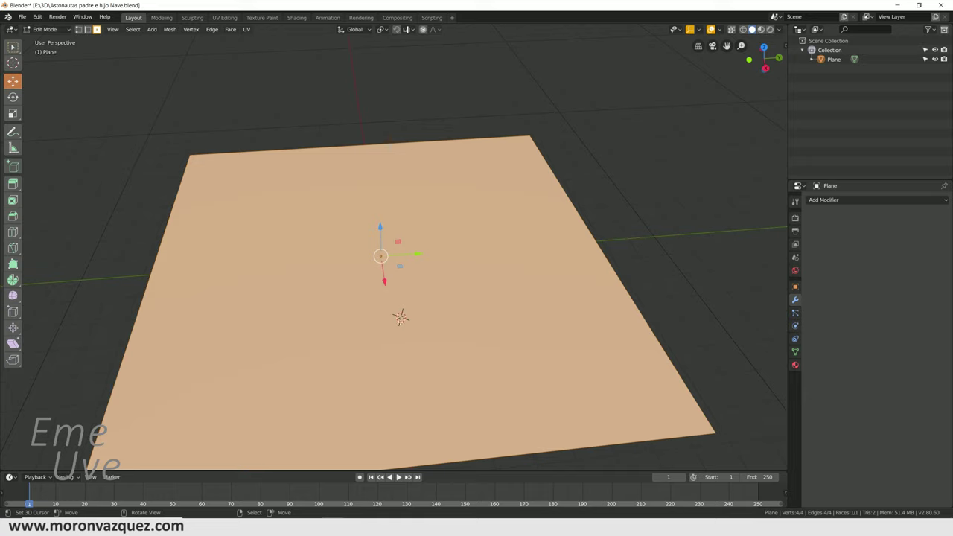
Step: Subdivide the single face six times into a 64x64 grid of 4,096 faces
{"action": "right_click", "coordinate": [402, 328]}
{"action": "left_click", "coordinate": [402, 329]}
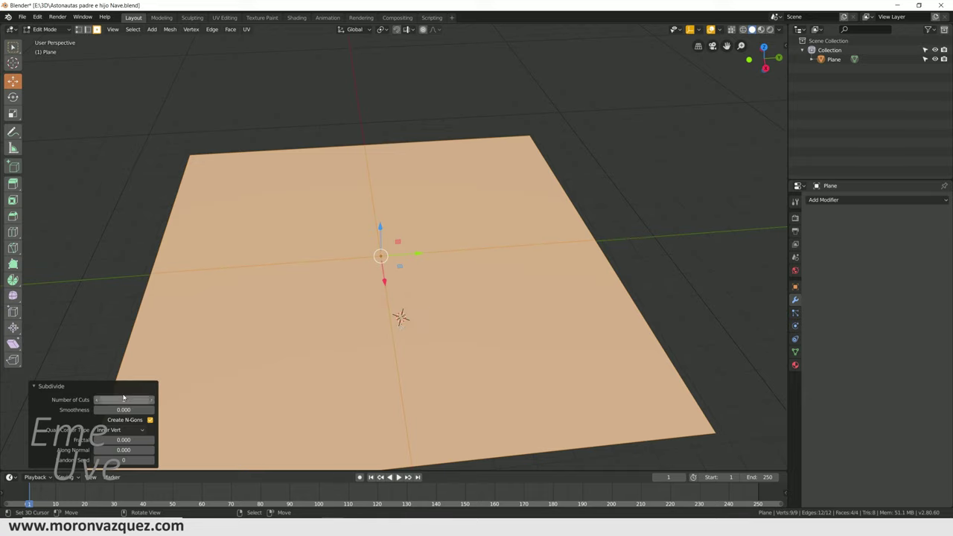
{"action": "right_click", "coordinate": [368, 296]}
{"action": "left_click", "coordinate": [369, 294]}
{"action": "right_click", "coordinate": [368, 296]}
{"action": "left_click", "coordinate": [369, 294]}
{"action": "right_click", "coordinate": [369, 296]}
{"action": "left_click", "coordinate": [369, 294]}
{"action": "right_click", "coordinate": [369, 296]}
{"action": "left_click", "coordinate": [368, 294]}
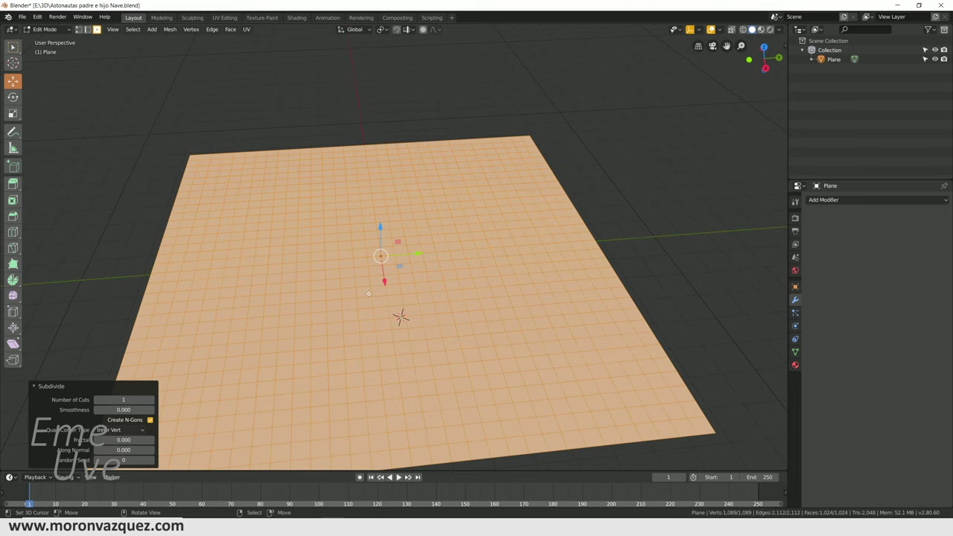
{"action": "right_click", "coordinate": [368, 295]}
{"action": "left_click", "coordinate": [369, 294]}
{"action": "middle_click_drag", "start_coordinate": [404, 303], "coordinate": [396, 303]}
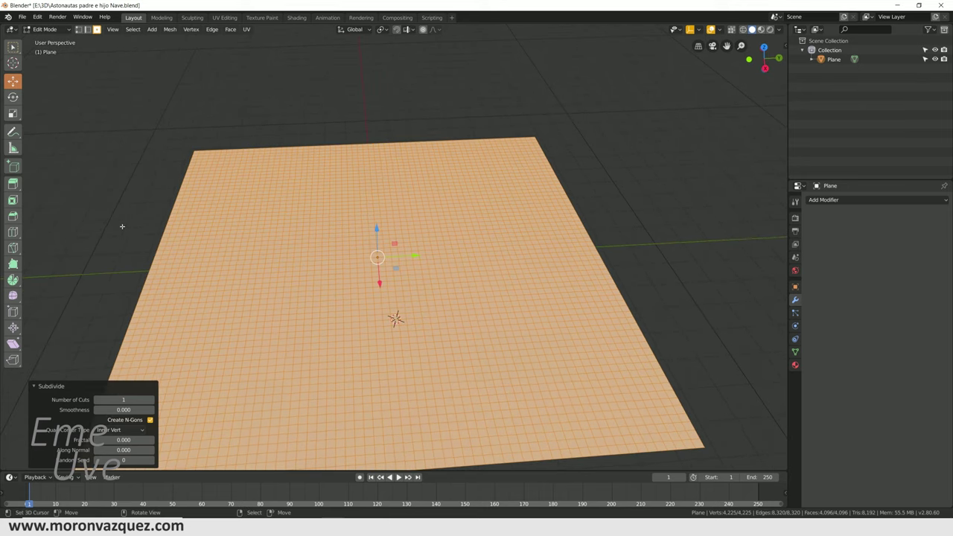
Step: Select eight scattered vertices and raise them along Z into trial peaks
{"action": "left_click", "coordinate": [243, 191]}
{"action": "left_click", "coordinate": [405, 194], "text": "shift"}
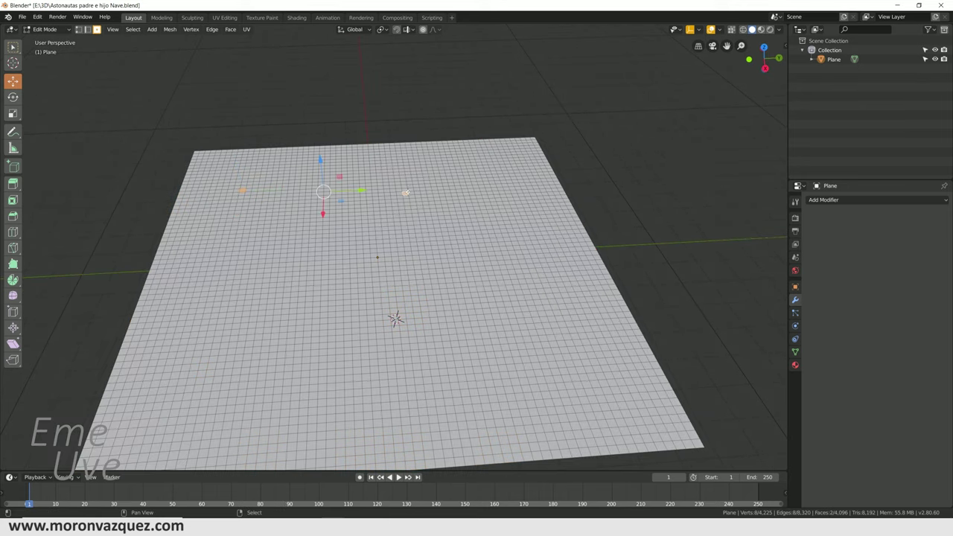
{"action": "left_click", "coordinate": [485, 151], "text": "shift"}
{"action": "left_click", "coordinate": [295, 151], "text": "shift"}
{"action": "left_click", "coordinate": [264, 211], "text": "shift"}
{"action": "left_click", "coordinate": [193, 233], "text": "shift"}
{"action": "left_click", "coordinate": [408, 176], "text": "shift"}
{"action": "left_click", "coordinate": [482, 221], "text": "shift"}
{"action": "key", "text": "g"}
{"action": "key", "text": "z"}
{"action": "left_click", "coordinate": [344, 186]}
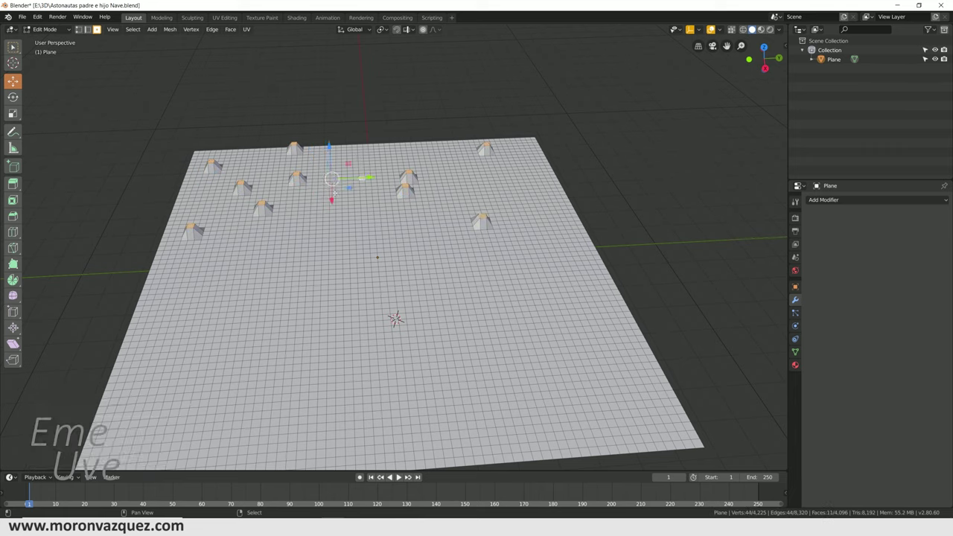
Step: Duplicate the trial peaks and start raising four more faces along Z
{"action": "key", "text": "shift+d"}
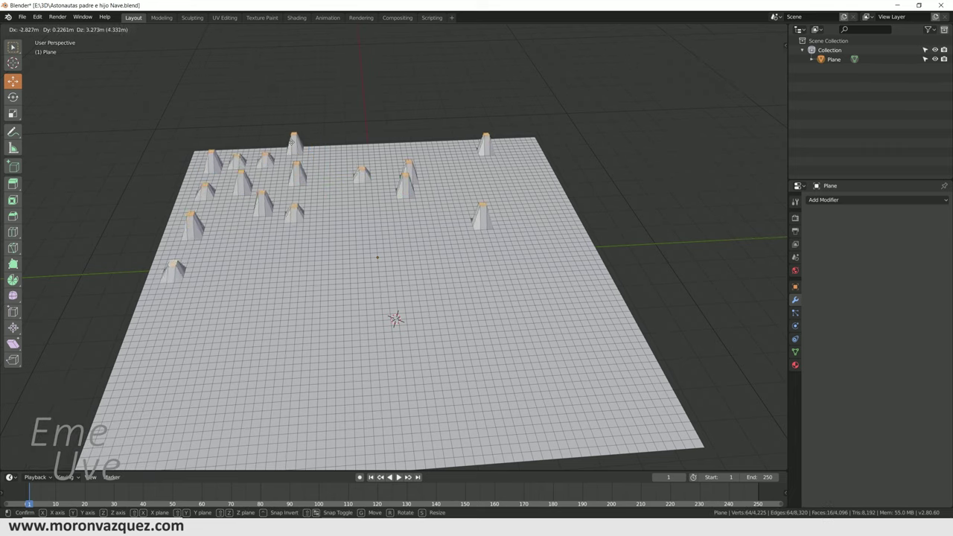
{"action": "left_click", "coordinate": [308, 136]}
{"action": "left_click", "coordinate": [355, 165]}
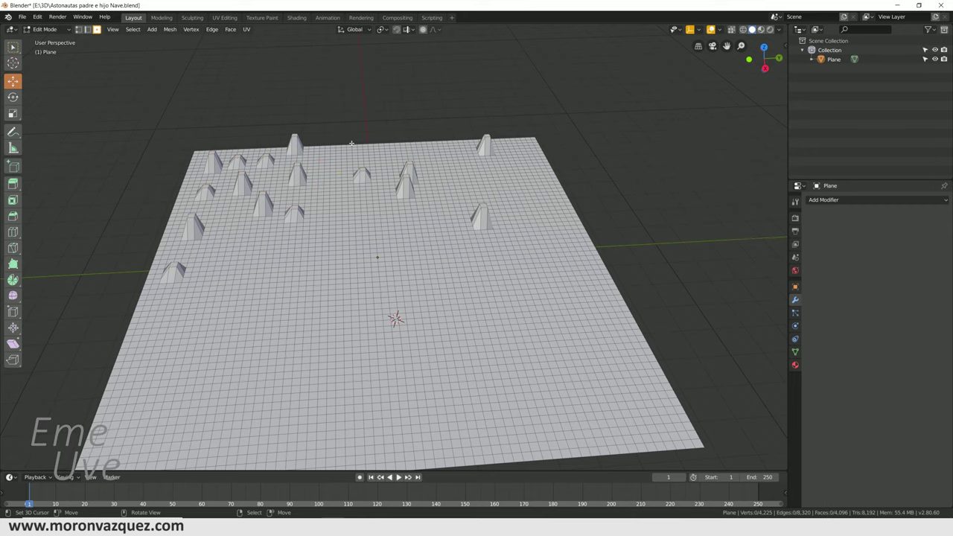
{"action": "left_click", "coordinate": [487, 171], "text": "shift"}
{"action": "left_click", "coordinate": [498, 208], "text": "shift"}
{"action": "key", "text": "g"}
{"action": "key", "text": "z"}
{"action": "left_click", "coordinate": [449, 128]}
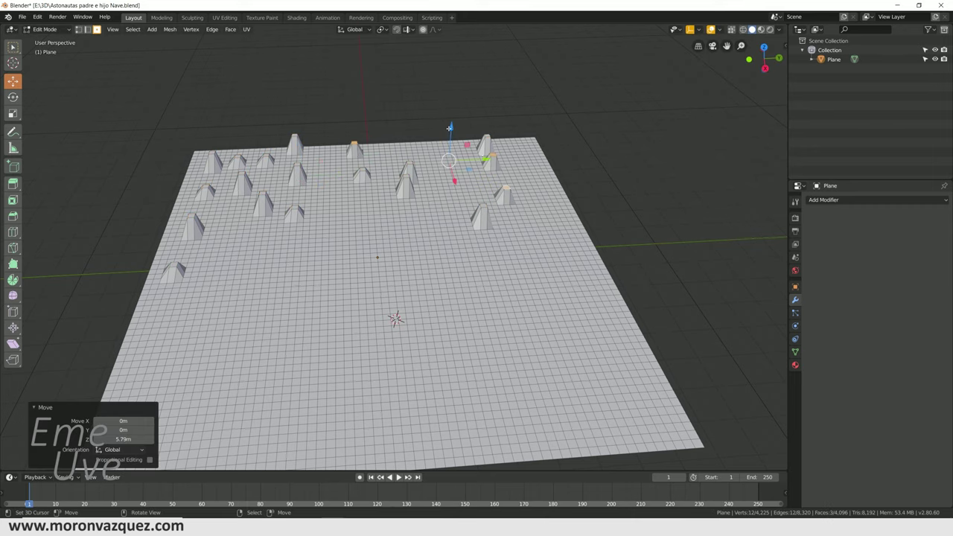
{"action": "middle_click_drag", "start_coordinate": [499, 230], "coordinate": [450, 224]}
{"action": "scroll", "coordinate": [450, 223], "scroll_direction": "up", "scroll_amount": 3}
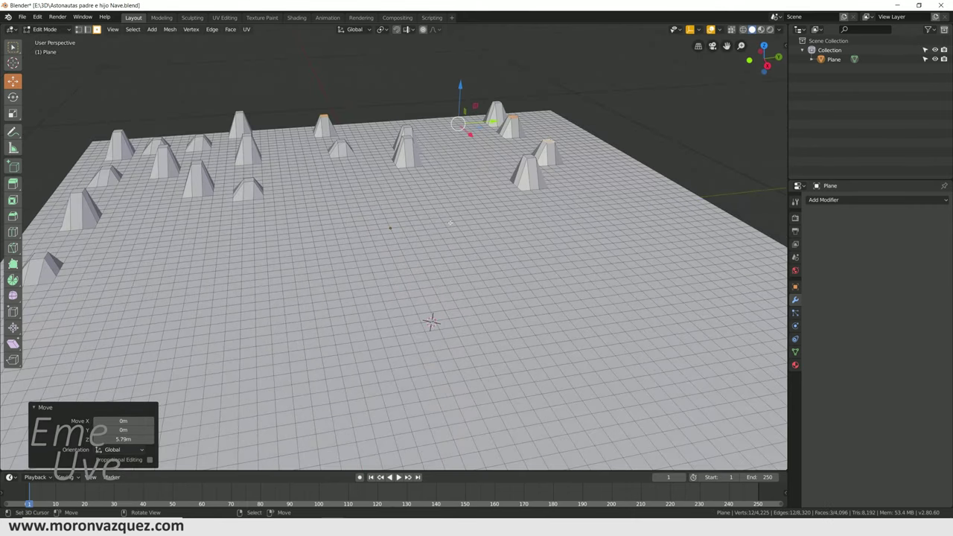
Step: Undo the trial peaks and deselect everything, leaving a flat grid
{"action": "key", "text": "ctrl+z"}
{"action": "key", "text": "ctrl+z"}
{"action": "key", "text": "ctrl+z"}
{"action": "key", "text": "ctrl+z"}
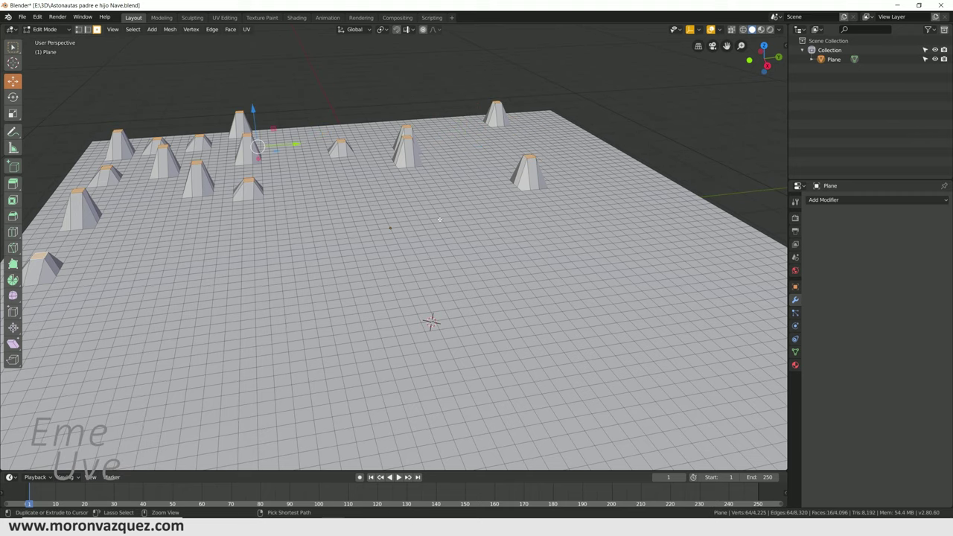
{"action": "key", "text": "ctrl+z"}
{"action": "key", "text": "ctrl+z"}
{"action": "key", "text": "ctrl+z"}
{"action": "key", "text": "ctrl+z"}
{"action": "key", "text": "ctrl+z"}
{"action": "key", "text": "ctrl+z"}
{"action": "key", "text": "ctrl+z"}
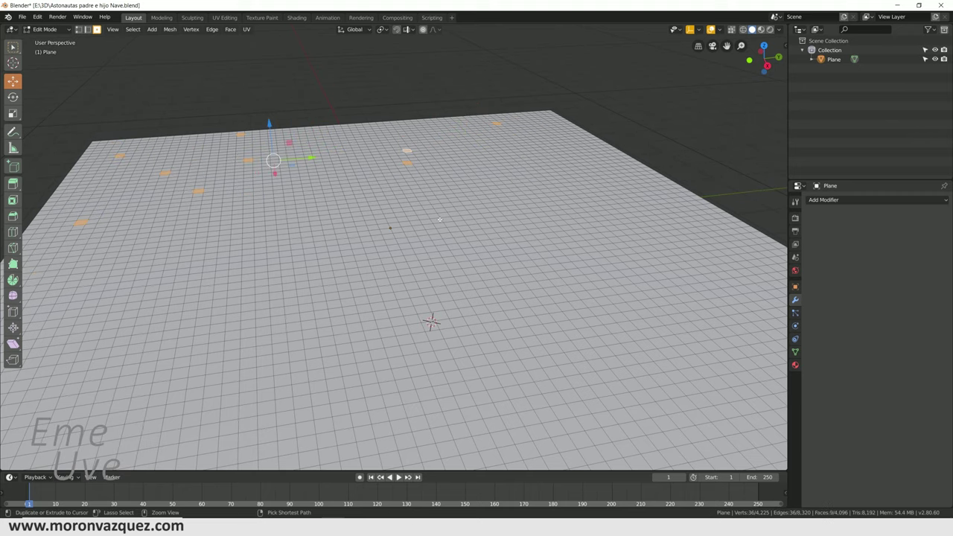
{"action": "middle_click_drag", "start_coordinate": [411, 228], "coordinate": [385, 219]}
{"action": "key", "text": "a"}
{"action": "key", "text": "alt+a"}
{"action": "middle_click_drag", "start_coordinate": [422, 194], "coordinate": [330, 226]}
{"action": "middle_click_drag", "start_coordinate": [355, 190], "coordinate": [87, 52]}
Step: Switch to vertex select and pick scattered vertices across the far half of the plane
{"action": "left_click", "coordinate": [79, 30]}
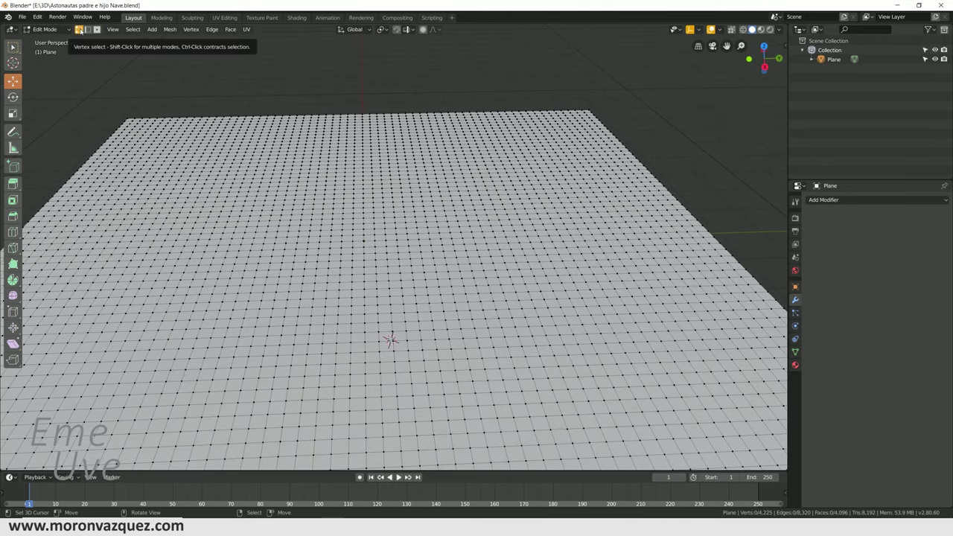
{"action": "middle_click_drag", "start_coordinate": [391, 341], "coordinate": [440, 334], "text": "shift"}
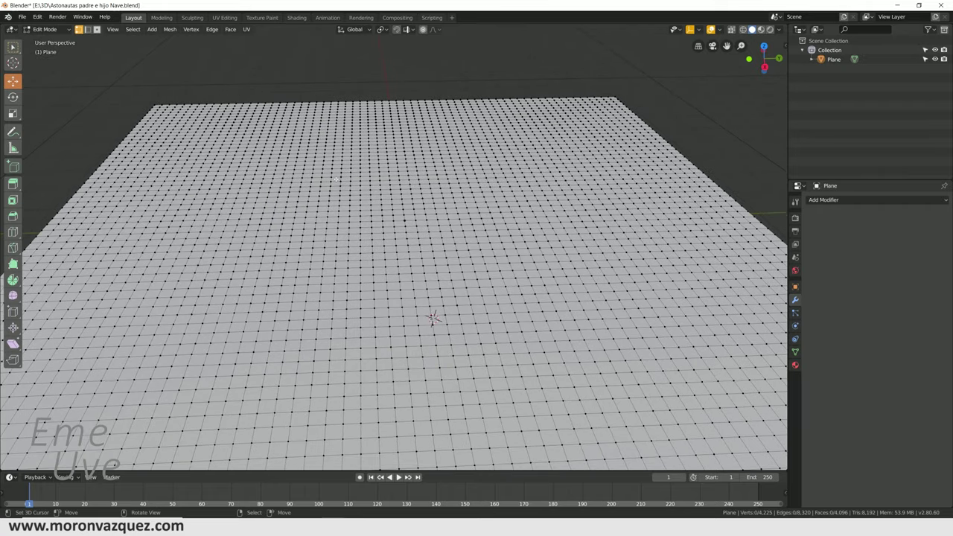
{"action": "mouse_move", "coordinate": [188, 133]}
{"action": "left_mouse_down"}
{"action": "mouse_move", "coordinate": [213, 147]}
{"action": "mouse_move", "coordinate": [274, 128]}
{"action": "mouse_move", "coordinate": [408, 121]}
{"action": "left_mouse_up"}
{"action": "left_click", "coordinate": [88, 215], "text": "shift"}
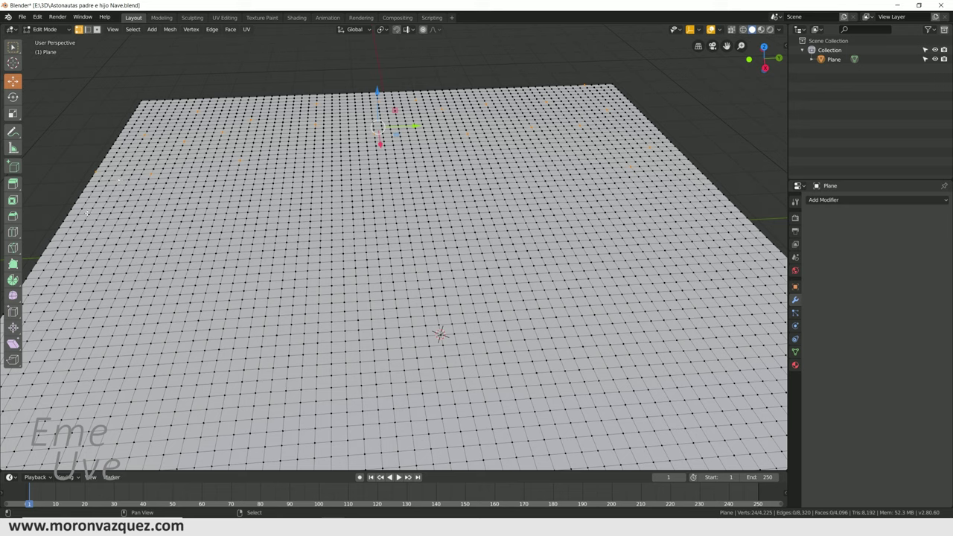
Step: Try straight and proportional vertical raises of the vertices, undoing both
{"action": "left_click_drag", "start_coordinate": [368, 96], "coordinate": [363, 56]}
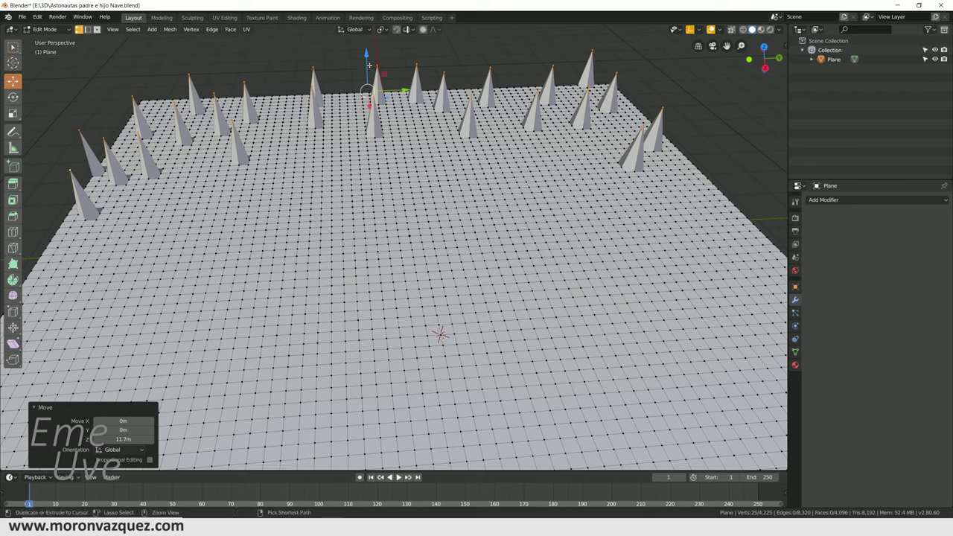
{"action": "key", "text": "ctrl+z"}
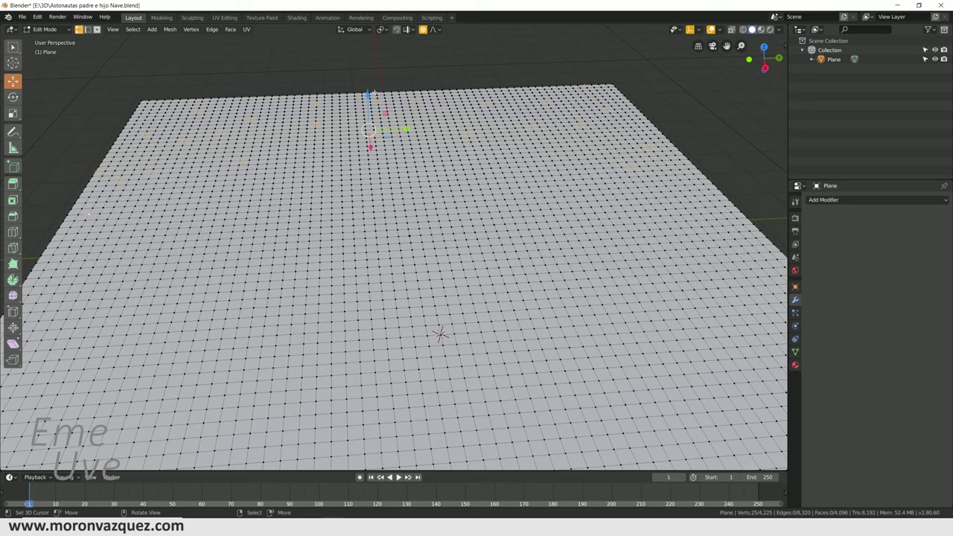
{"action": "left_click_drag", "start_coordinate": [368, 96], "coordinate": [378, 98]}
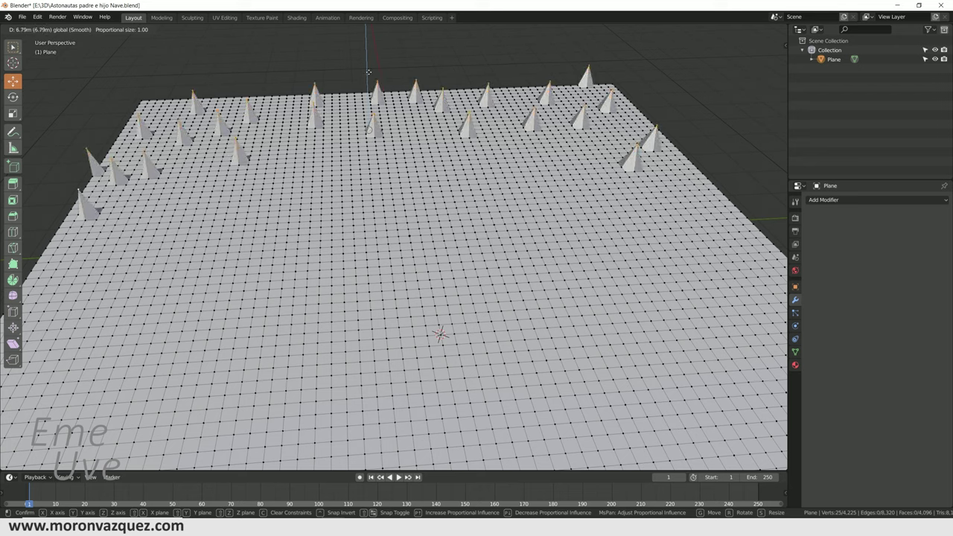
{"action": "scroll", "coordinate": [377, 98], "scroll_direction": "up", "scroll_amount": 7}
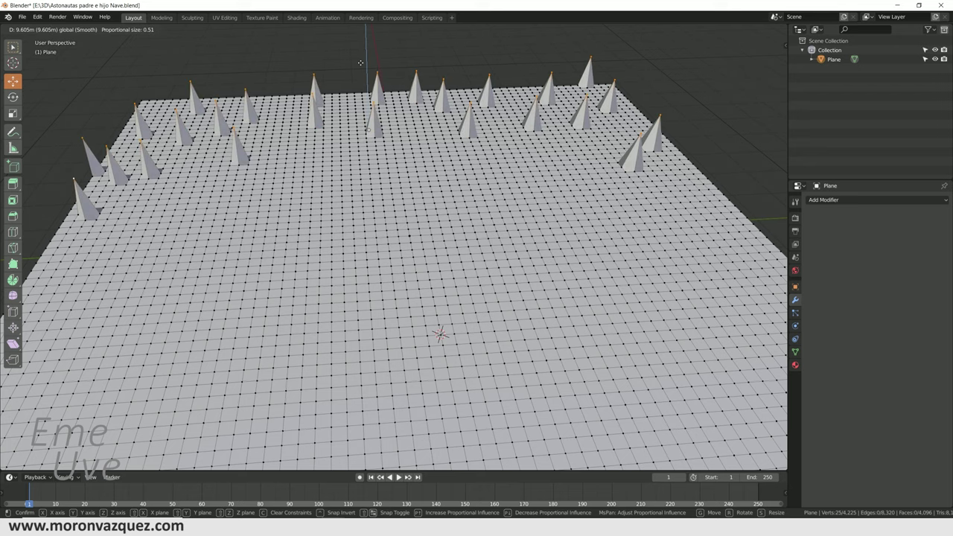
{"action": "left_click", "coordinate": [360, 63]}
{"action": "key", "text": "ctrl+z"}
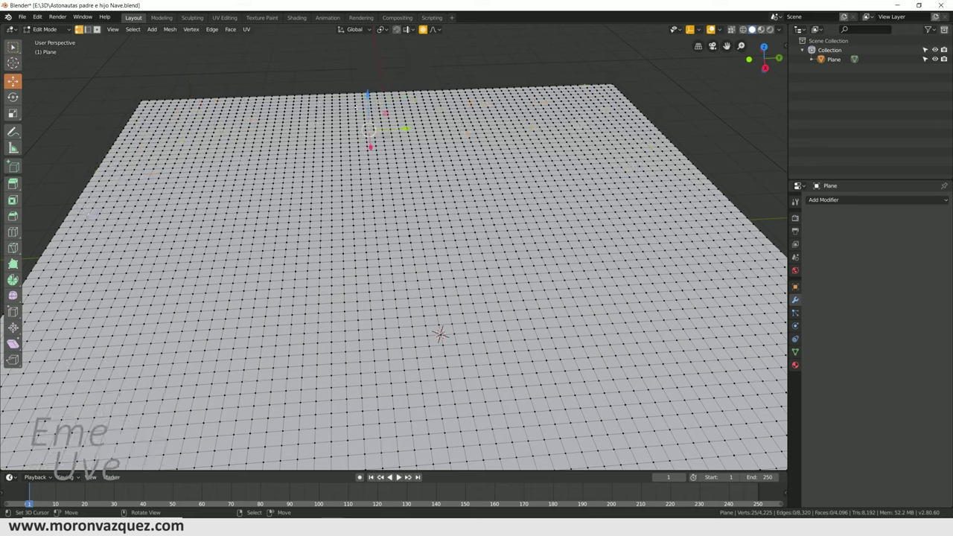
Step: Set the proportional falloff to Random and test a vertical raise, then undo it
{"action": "left_click", "coordinate": [433, 30]}
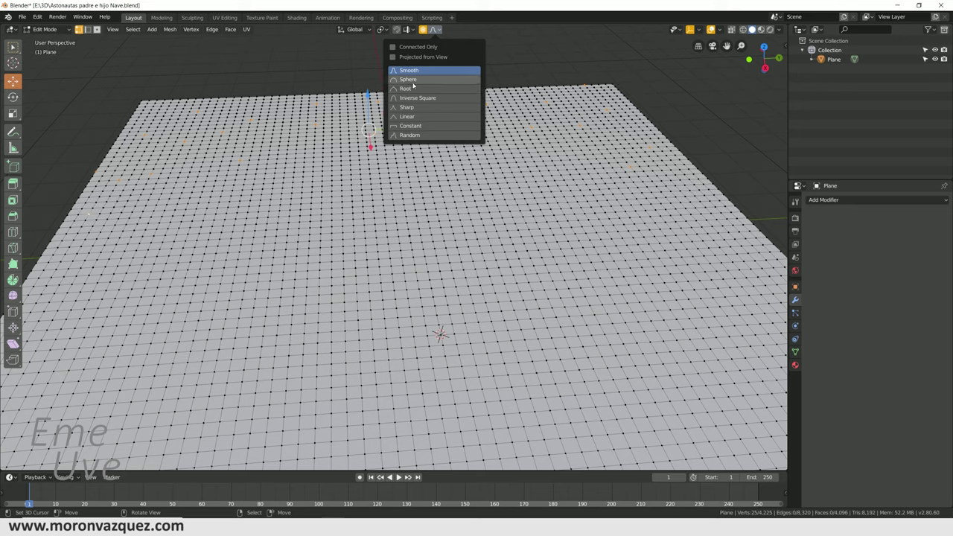
{"action": "left_click", "coordinate": [408, 137]}
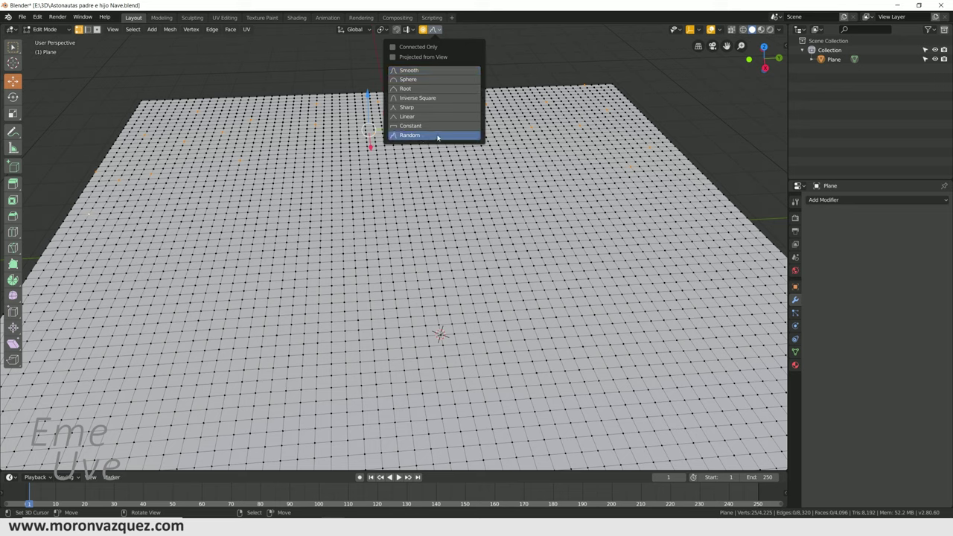
{"action": "left_click", "coordinate": [436, 138]}
{"action": "left_click_drag", "start_coordinate": [367, 95], "coordinate": [365, 80]}
{"action": "scroll", "coordinate": [366, 83], "scroll_direction": "up", "scroll_amount": 4}
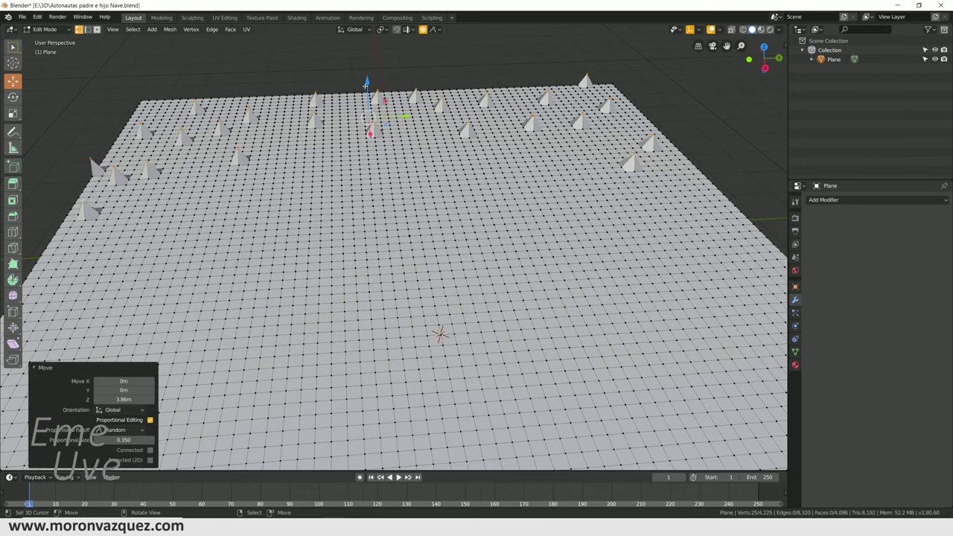
{"action": "scroll", "coordinate": [362, 89], "scroll_direction": "up", "scroll_amount": 2}
{"action": "scroll", "coordinate": [361, 96], "scroll_direction": "down", "scroll_amount": 2}
{"action": "key", "text": "ctrl+z"}
{"action": "scroll", "coordinate": [394, 275], "scroll_direction": "down", "scroll_amount": 2}
{"action": "scroll", "coordinate": [393, 275], "scroll_direction": "up", "scroll_amount": 3}
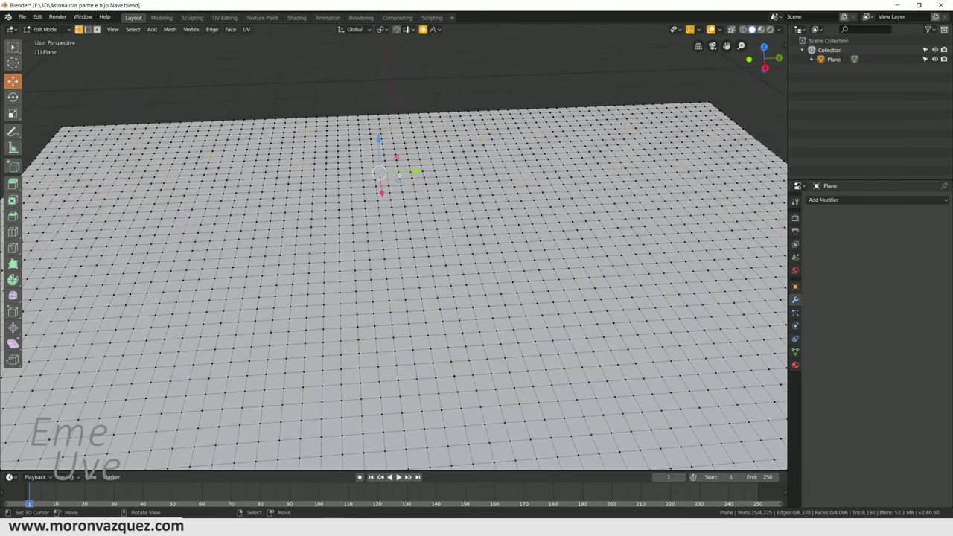
Step: Begin a new Random-falloff vertical raise, adjusting peak height and proportional size
{"action": "left_click_drag", "start_coordinate": [379, 139], "coordinate": [375, 137]}
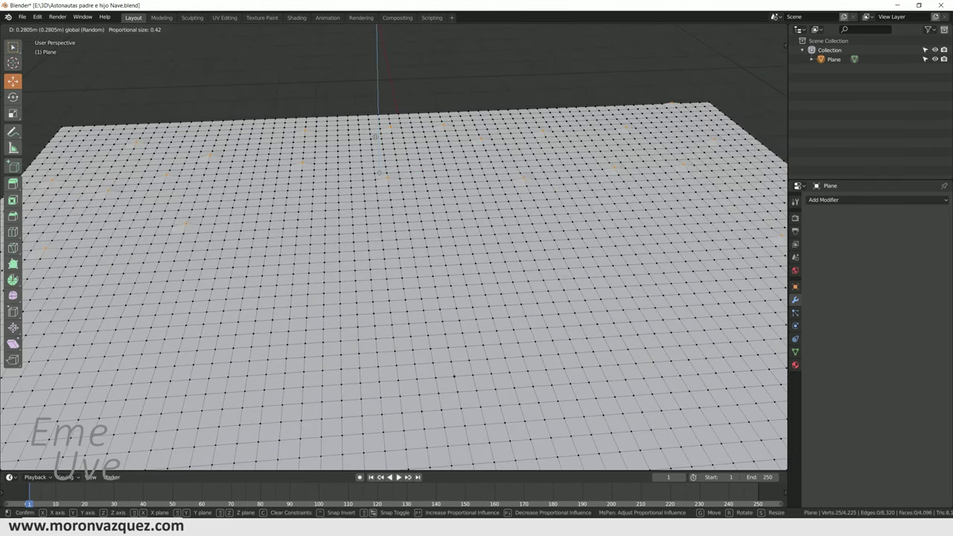
{"action": "left_click_drag", "start_coordinate": [374, 138], "coordinate": [371, 128]}
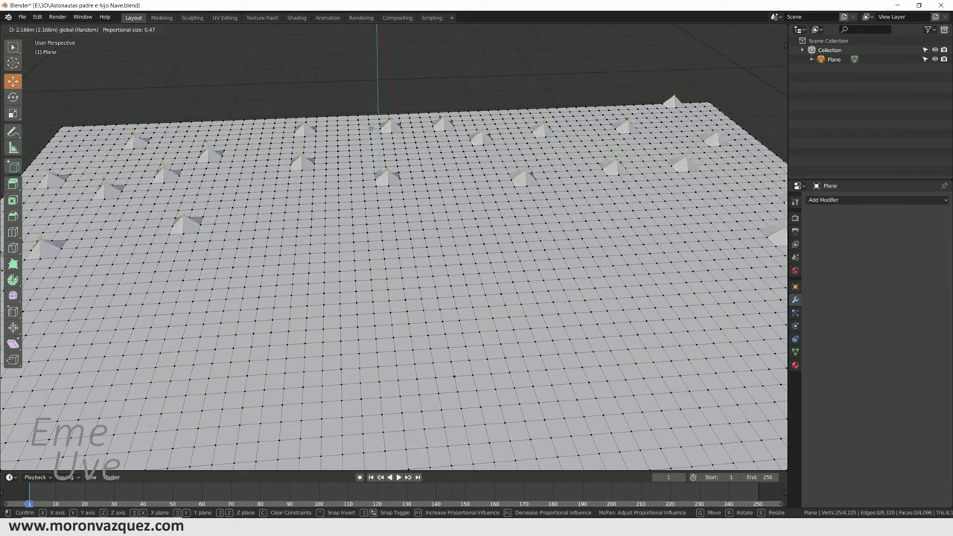
{"action": "left_click_drag", "start_coordinate": [370, 128], "coordinate": [376, 116]}
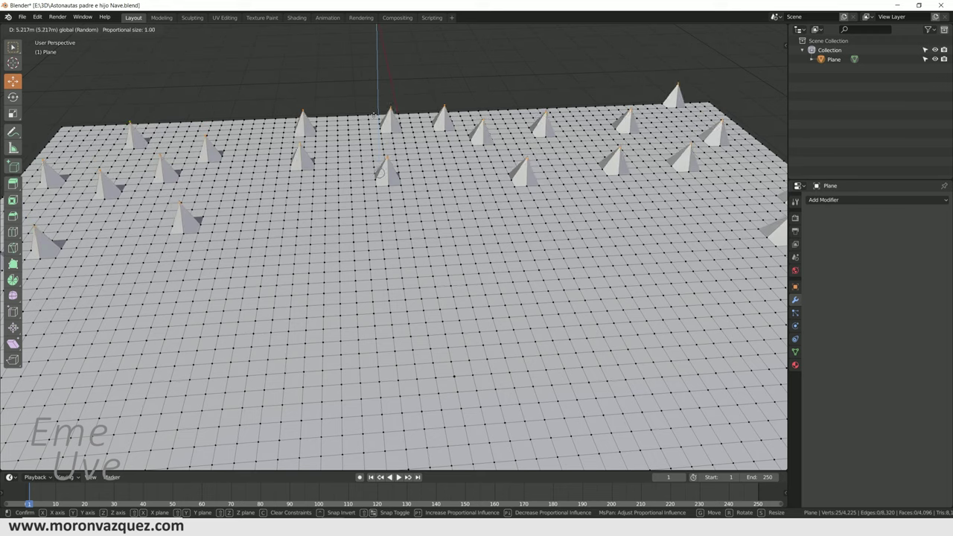
{"action": "scroll", "coordinate": [374, 116], "scroll_direction": "down", "scroll_amount": 5}
{"action": "scroll", "coordinate": [375, 116], "scroll_direction": "down", "scroll_amount": 5}
{"action": "scroll", "coordinate": [376, 118], "scroll_direction": "down", "scroll_amount": 4}
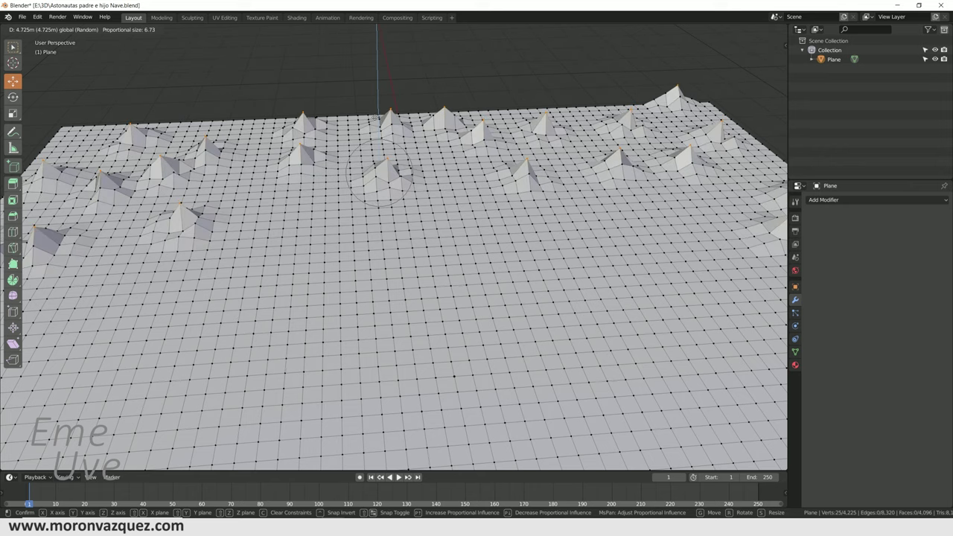
{"action": "left_click_drag", "start_coordinate": [376, 117], "coordinate": [379, 120]}
{"action": "scroll", "coordinate": [382, 121], "scroll_direction": "down", "scroll_amount": 5}
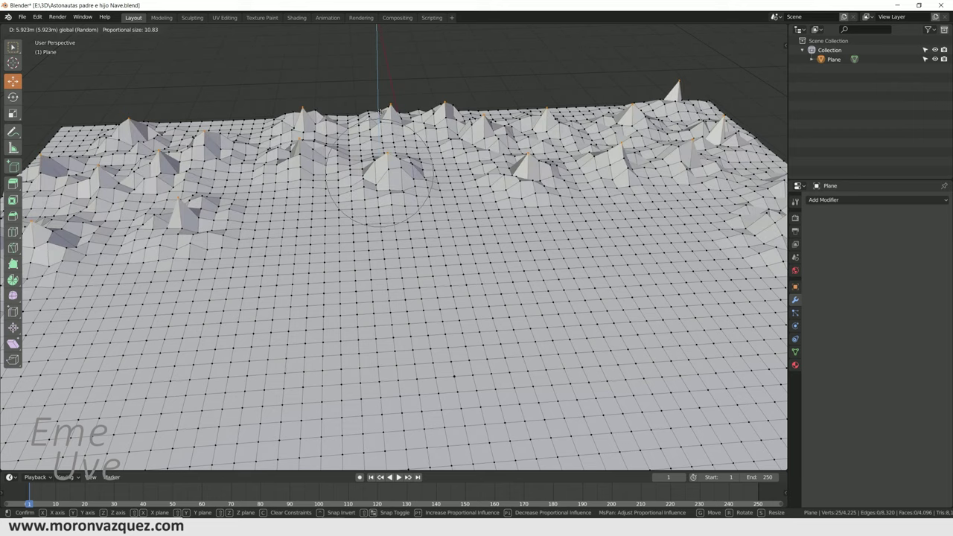
{"action": "scroll", "coordinate": [391, 128], "scroll_direction": "down", "scroll_amount": 4}
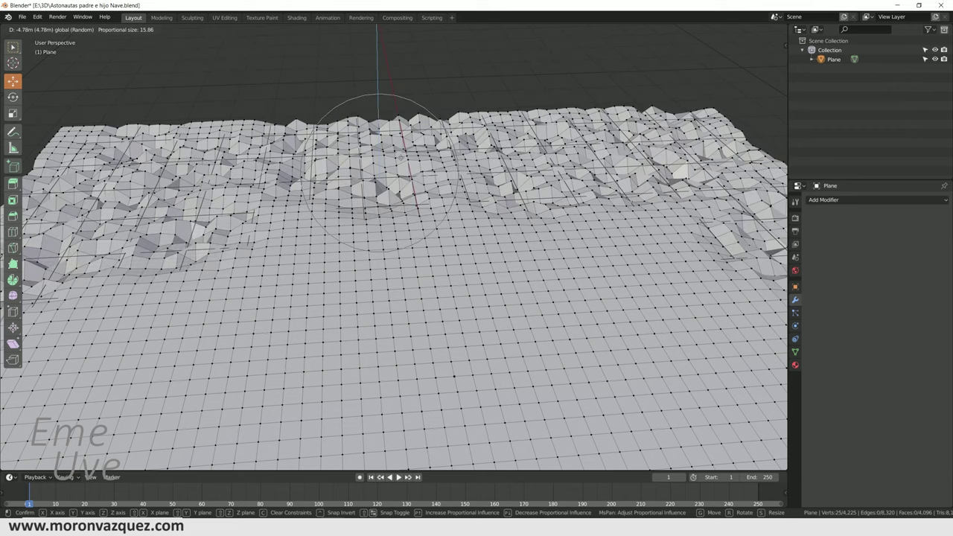
Step: Raise the peaks 17.1 m with proportional size 10.835 and confirm
{"action": "left_click_drag", "start_coordinate": [400, 137], "coordinate": [397, 130]}
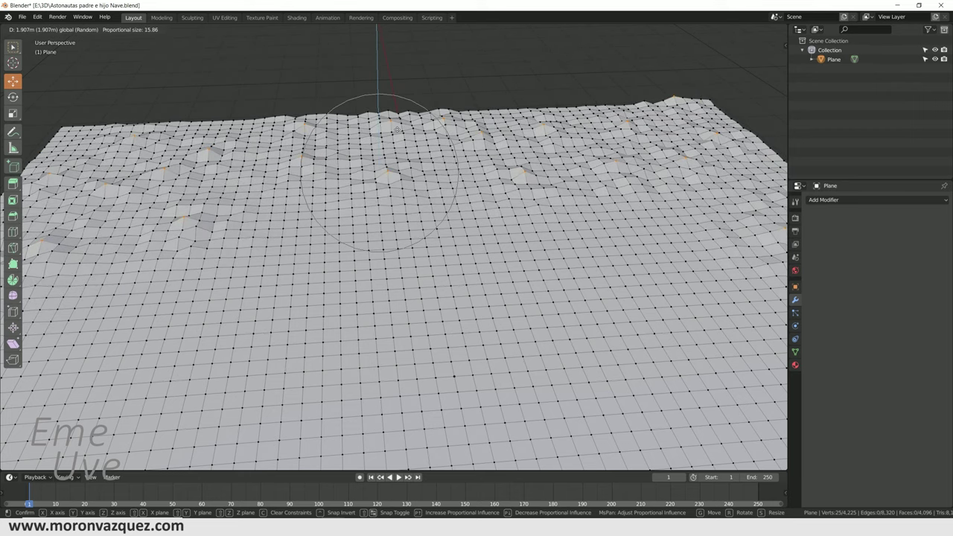
{"action": "scroll", "coordinate": [397, 130], "scroll_direction": "down", "scroll_amount": 2}
{"action": "scroll", "coordinate": [397, 130], "scroll_direction": "down", "scroll_amount": 2}
{"action": "scroll", "coordinate": [397, 130], "scroll_direction": "down", "scroll_amount": 2}
{"action": "scroll", "coordinate": [397, 130], "scroll_direction": "down", "scroll_amount": 1}
{"action": "scroll", "coordinate": [399, 126], "scroll_direction": "down", "scroll_amount": 2}
{"action": "scroll", "coordinate": [400, 112], "scroll_direction": "down", "scroll_amount": 1}
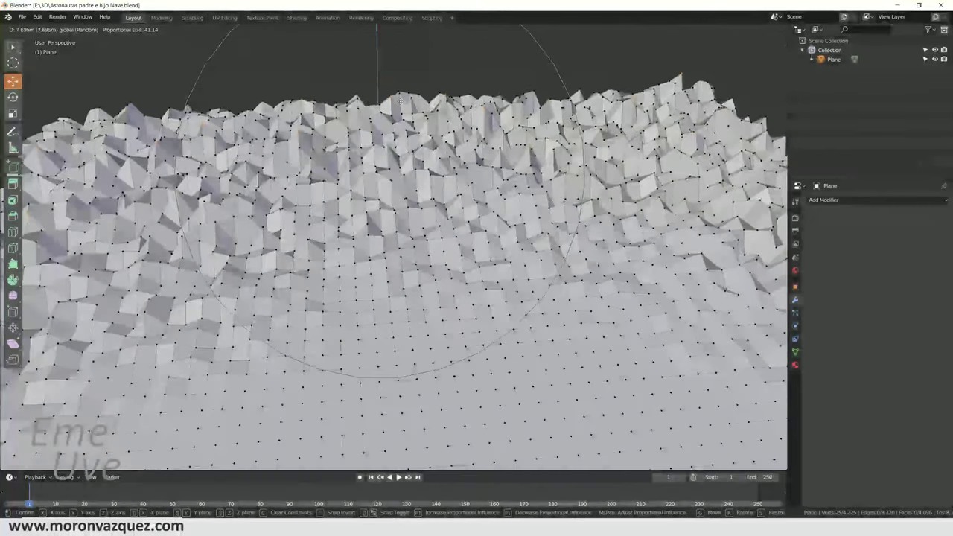
{"action": "left_click_drag", "start_coordinate": [399, 101], "coordinate": [395, 67]}
{"action": "scroll", "coordinate": [397, 82], "scroll_direction": "up", "scroll_amount": 2}
{"action": "scroll", "coordinate": [396, 74], "scroll_direction": "up", "scroll_amount": 2}
{"action": "scroll", "coordinate": [395, 68], "scroll_direction": "up", "scroll_amount": 2}
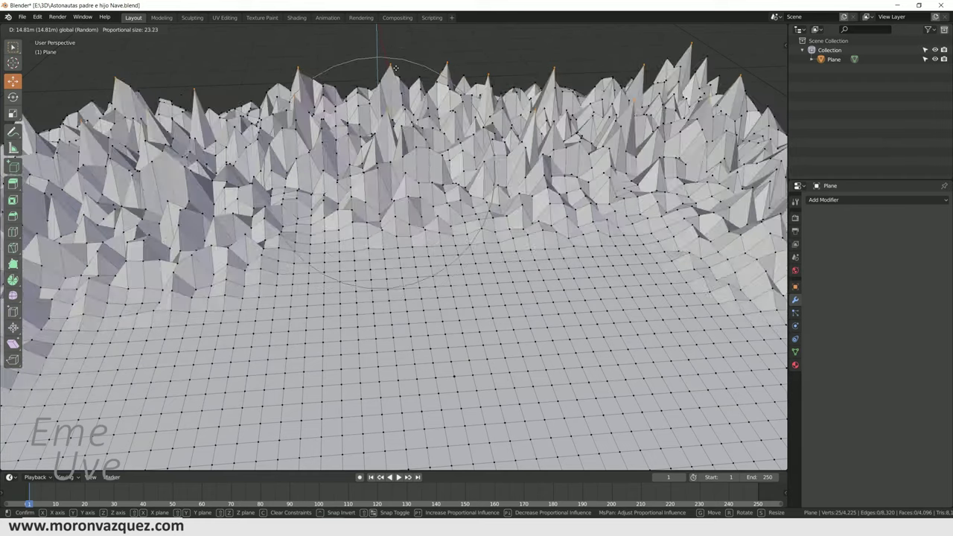
{"action": "scroll", "coordinate": [395, 68], "scroll_direction": "up", "scroll_amount": 5}
{"action": "scroll", "coordinate": [395, 68], "scroll_direction": "up", "scroll_amount": 3}
{"action": "left_click_drag", "start_coordinate": [396, 68], "coordinate": [402, 73]}
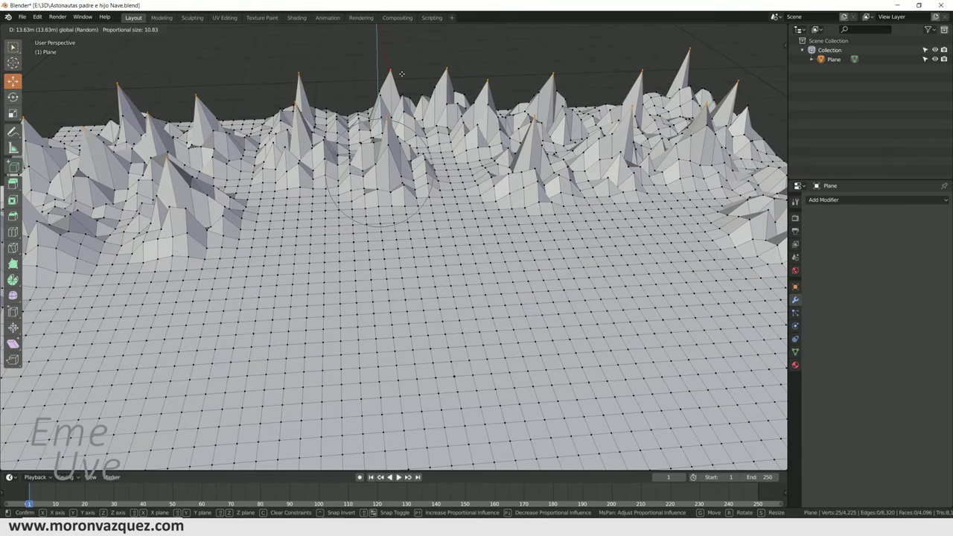
{"action": "left_click_drag", "start_coordinate": [402, 74], "coordinate": [396, 56]}
{"action": "left_click", "coordinate": [396, 56]}
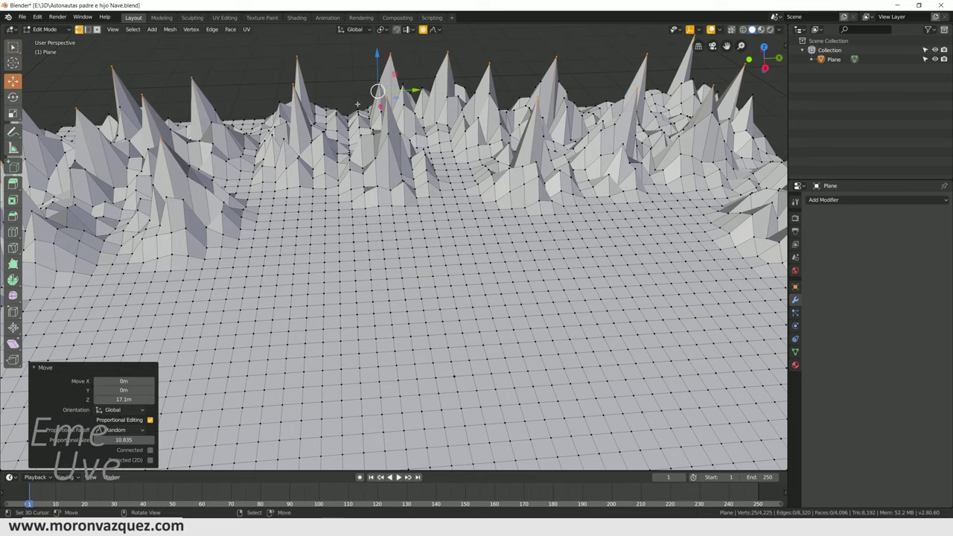
Step: Add foreground vertices and raise them 2.68 m with proportional size 25.548
{"action": "left_click", "coordinate": [597, 197], "text": "shift"}
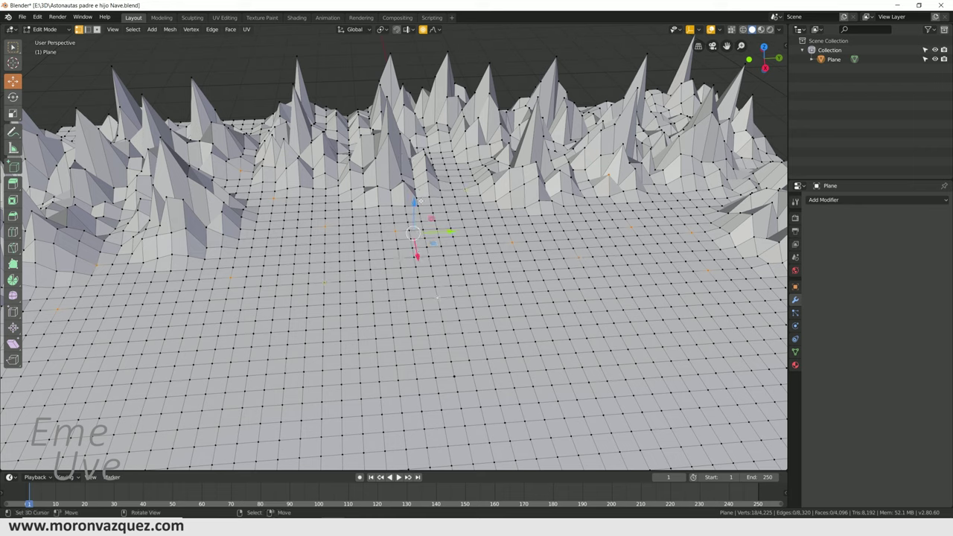
{"action": "key", "text": "g"}
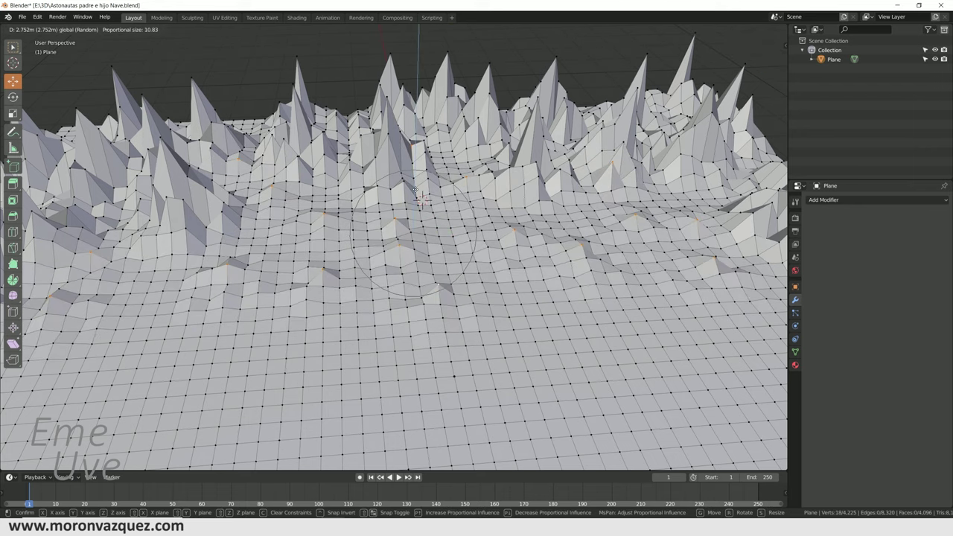
{"action": "scroll", "coordinate": [414, 189], "scroll_direction": "down", "scroll_amount": 1}
{"action": "scroll", "coordinate": [415, 187], "scroll_direction": "down", "scroll_amount": 1}
{"action": "scroll", "coordinate": [414, 187], "scroll_direction": "down", "scroll_amount": 1}
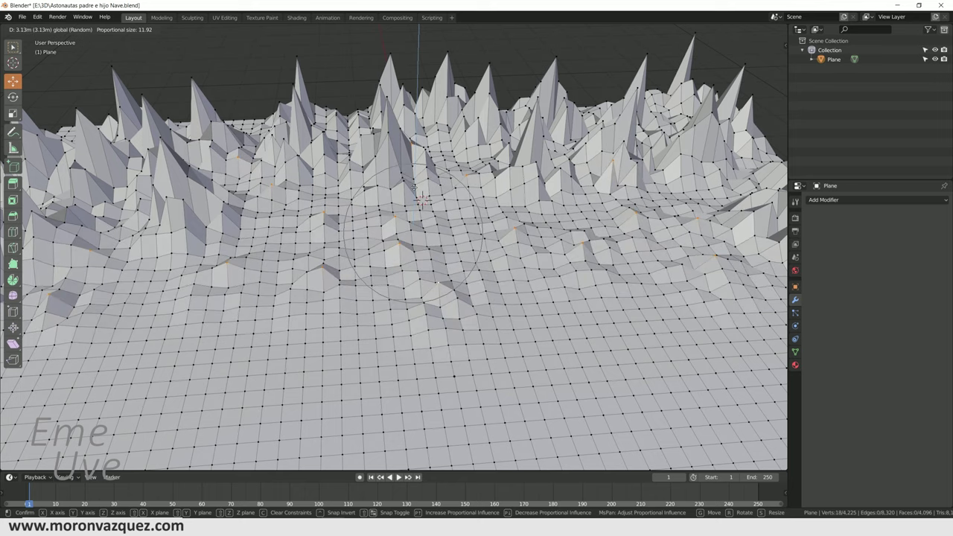
{"action": "scroll", "coordinate": [414, 186], "scroll_direction": "down", "scroll_amount": 1}
{"action": "scroll", "coordinate": [414, 187], "scroll_direction": "down", "scroll_amount": 2}
{"action": "scroll", "coordinate": [415, 188], "scroll_direction": "down", "scroll_amount": 1}
{"action": "scroll", "coordinate": [416, 190], "scroll_direction": "down", "scroll_amount": 2}
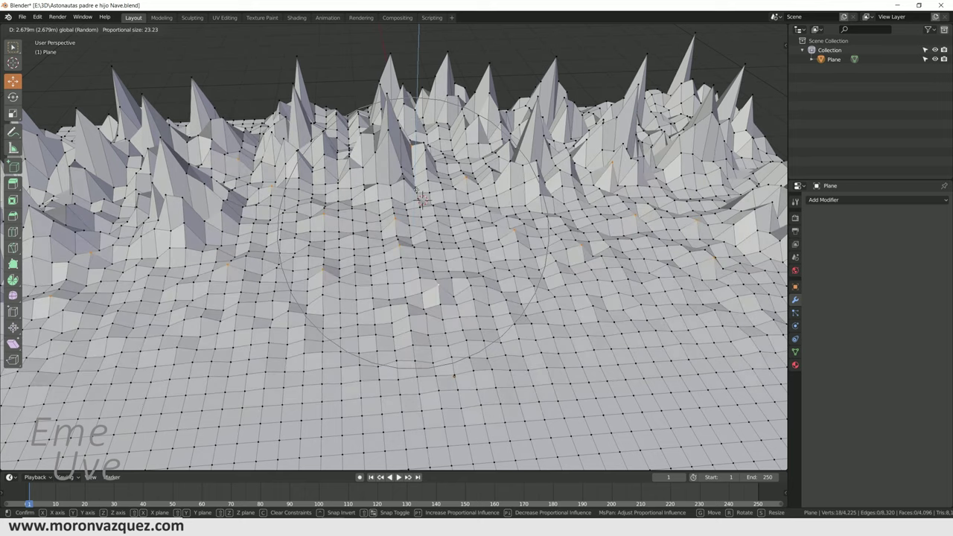
{"action": "scroll", "coordinate": [416, 191], "scroll_direction": "down", "scroll_amount": 1}
{"action": "left_click", "coordinate": [416, 191]}
Step: Return the terrain mesh to Object Mode
{"action": "mouse_move", "coordinate": [416, 190]}
{"action": "middle_mouse_down"}
{"action": "mouse_move", "coordinate": [397, 172]}
{"action": "mouse_move", "coordinate": [419, 220]}
{"action": "mouse_move", "coordinate": [460, 227]}
{"action": "mouse_move", "coordinate": [457, 236]}
{"action": "middle_mouse_up"}
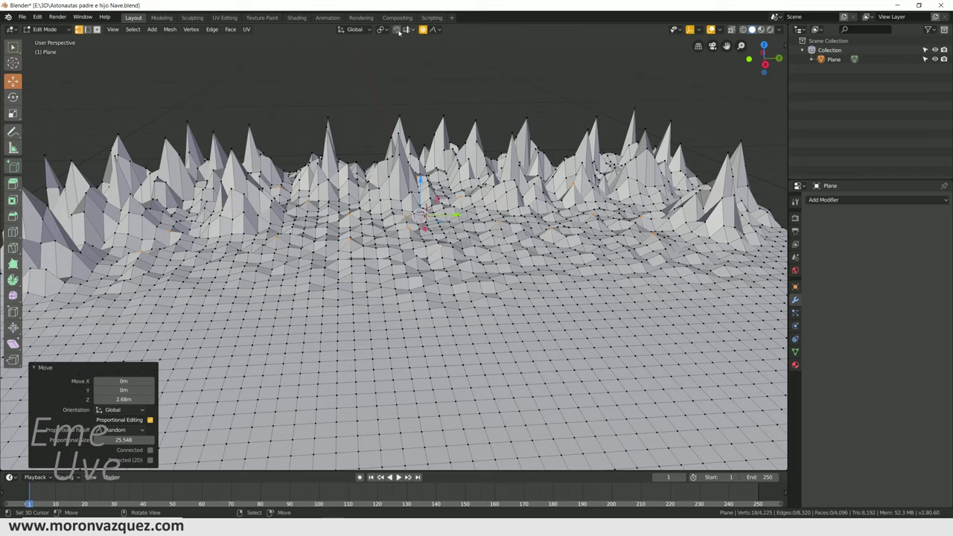
{"action": "left_click", "coordinate": [39, 30]}
{"action": "left_click", "coordinate": [45, 36]}
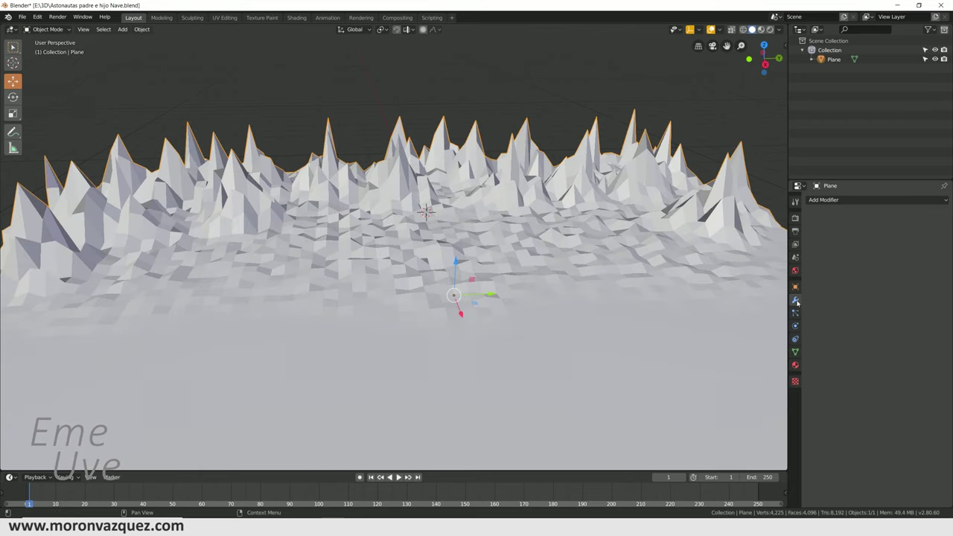
Step: Add a Subdivision Surface modifier to the terrain
{"action": "left_click", "coordinate": [833, 201]}
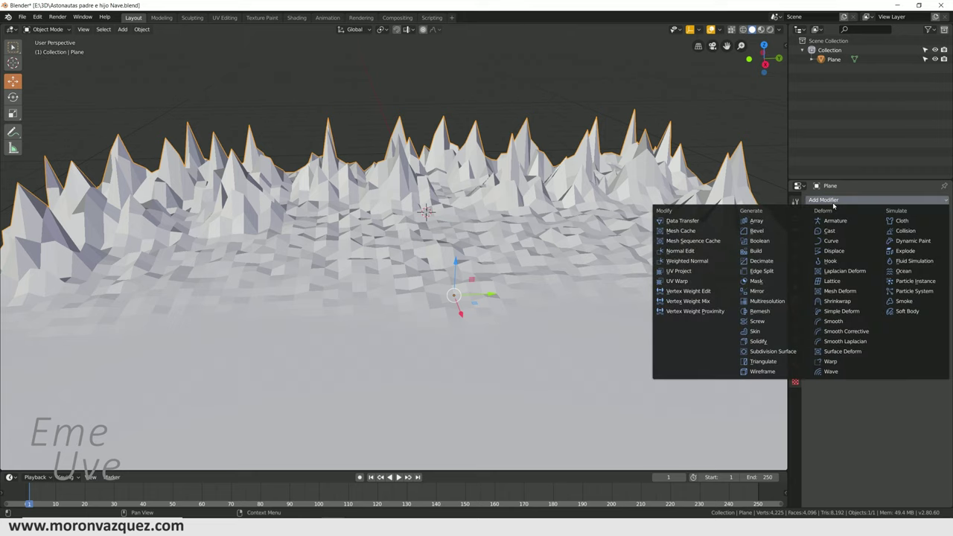
{"action": "left_click", "coordinate": [767, 351]}
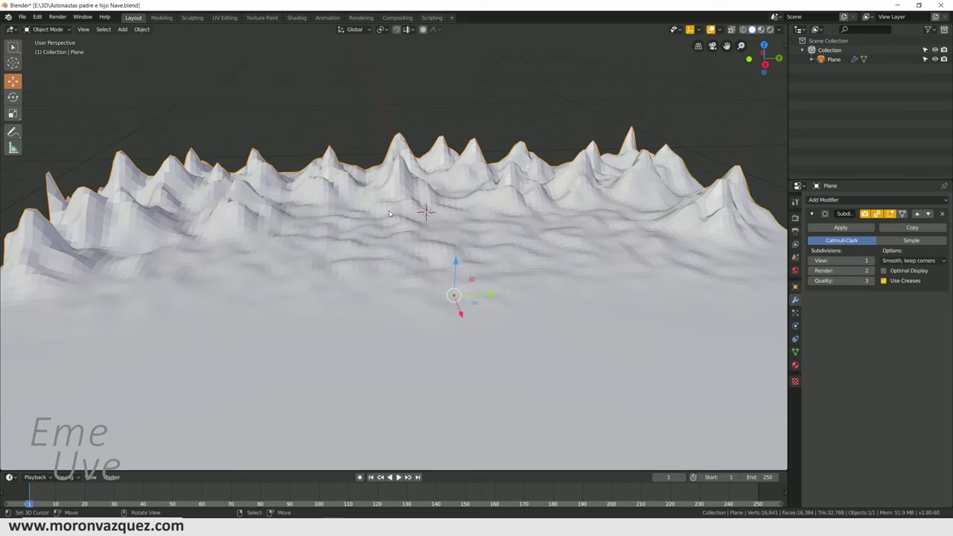
{"action": "scroll", "coordinate": [413, 226], "scroll_direction": "up", "scroll_amount": 1}
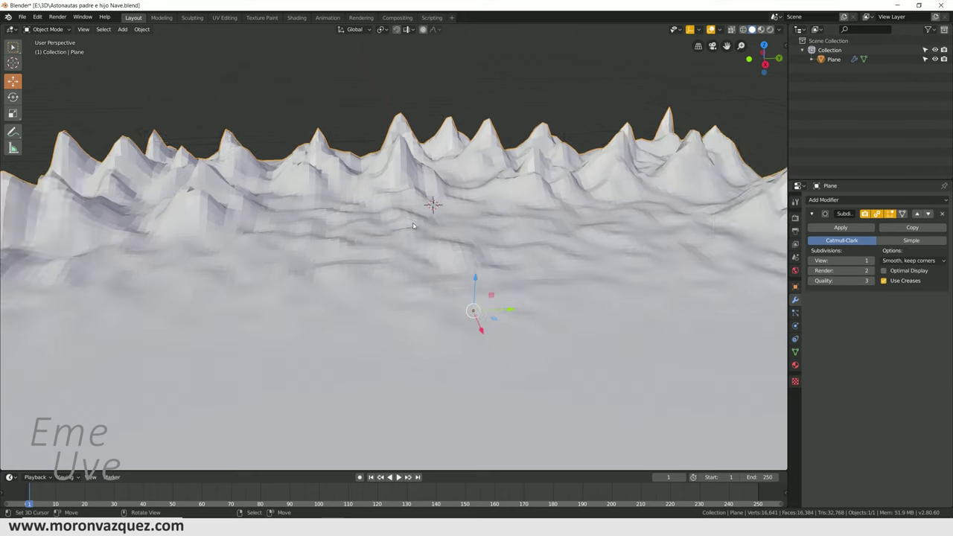
{"action": "scroll", "coordinate": [413, 226], "scroll_direction": "up", "scroll_amount": 2}
Step: Set the subdivision levels to 2 for the viewport and 5 for render
{"action": "left_click", "coordinate": [871, 261]}
{"action": "left_click", "coordinate": [872, 261]}
{"action": "left_click", "coordinate": [871, 260]}
{"action": "left_click", "coordinate": [812, 261]}
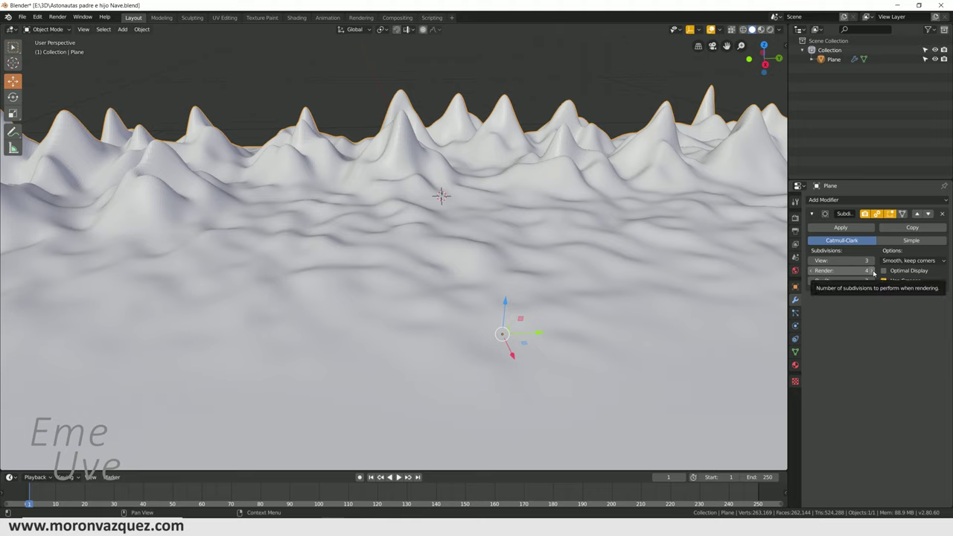
{"action": "left_click", "coordinate": [872, 270]}
{"action": "left_click", "coordinate": [874, 260]}
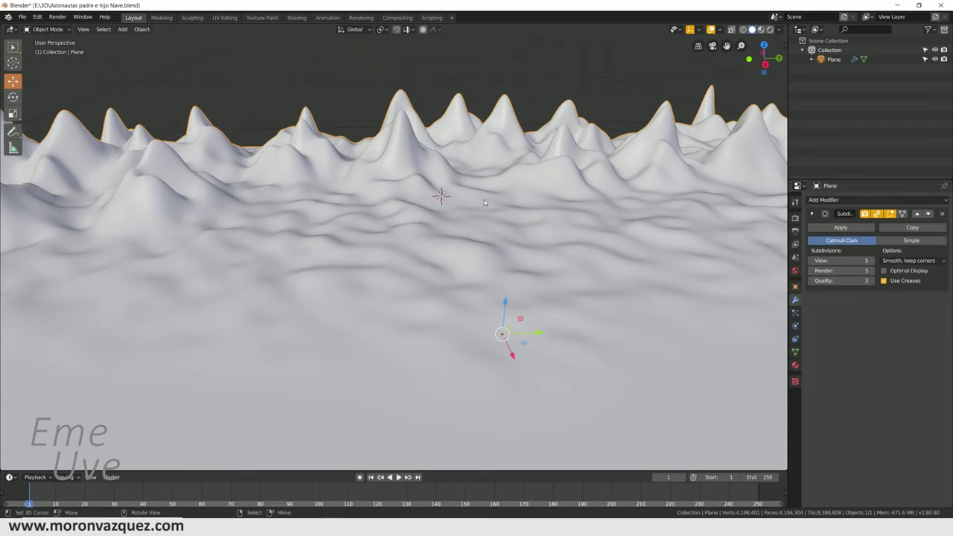
{"action": "left_click", "coordinate": [813, 261]}
{"action": "left_click", "coordinate": [812, 261]}
{"action": "left_click", "coordinate": [813, 262]}
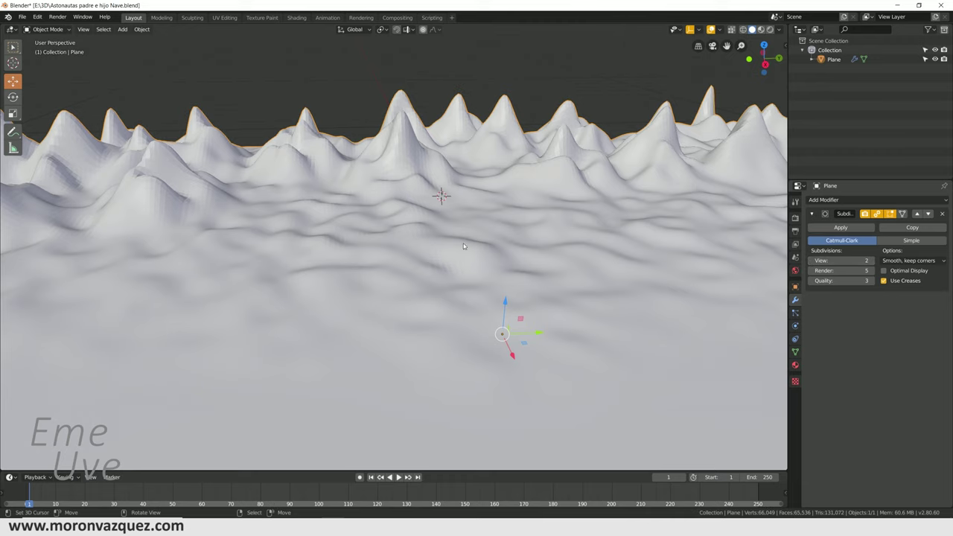
Step: Inspect the smoothed mountains, then switch to the finished MARTE.blend Mars scene
{"action": "middle_click_drag", "start_coordinate": [398, 328], "coordinate": [432, 315]}
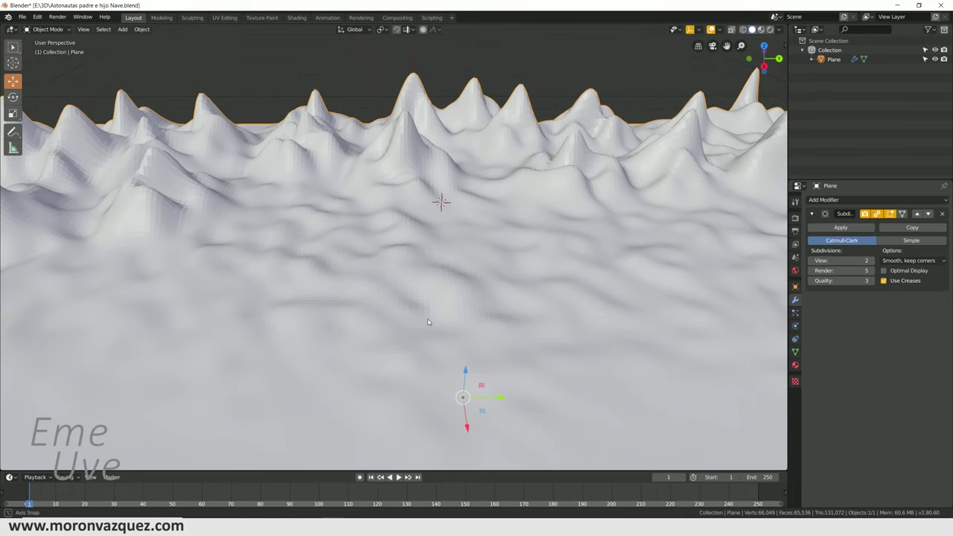
{"action": "middle_click_drag", "start_coordinate": [432, 315], "coordinate": [440, 319]}
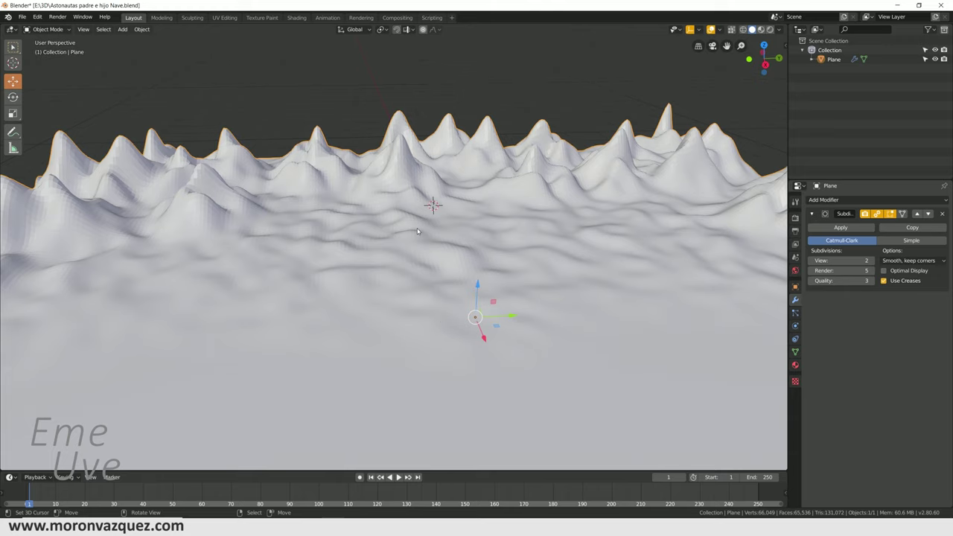
{"action": "middle_click_drag", "start_coordinate": [440, 318], "coordinate": [417, 235]}
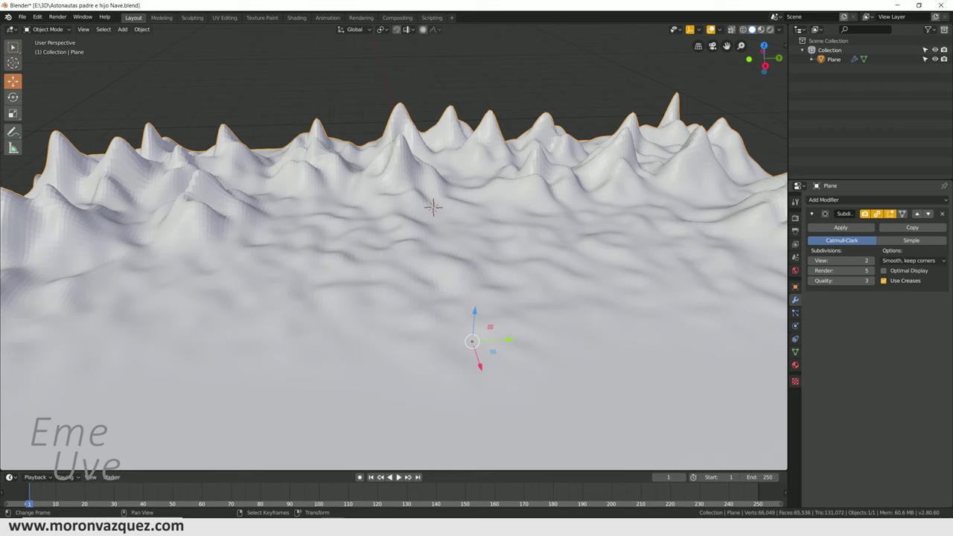
{"action": "left_click", "coordinate": [275, 481]}
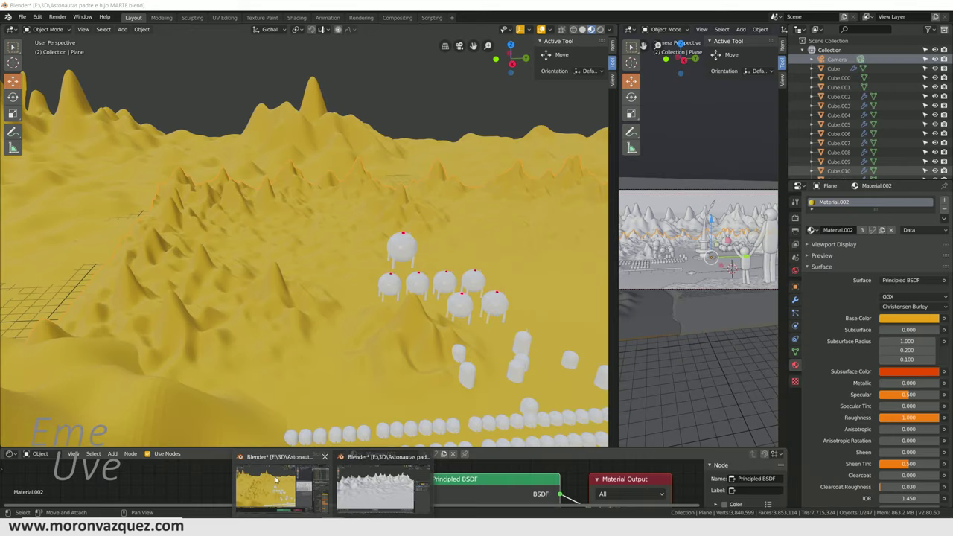
Step: Orbit and zoom the MARTE Mars scene to view the launch pad, mountains and astronaut platform
{"action": "mouse_move", "coordinate": [461, 313]}
{"action": "middle_mouse_down"}
{"action": "mouse_move", "coordinate": [473, 322]}
{"action": "mouse_move", "coordinate": [355, 282]}
{"action": "middle_mouse_up"}
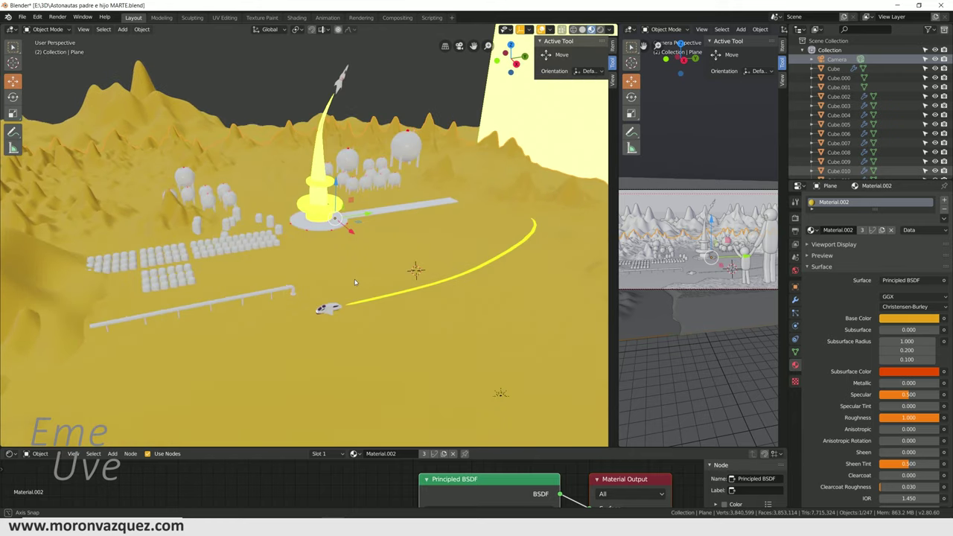
{"action": "mouse_move", "coordinate": [355, 281]}
{"action": "middle_mouse_down"}
{"action": "mouse_move", "coordinate": [312, 259]}
{"action": "mouse_move", "coordinate": [353, 265]}
{"action": "middle_mouse_up"}
{"action": "scroll", "coordinate": [353, 265], "scroll_direction": "down", "scroll_amount": 3}
{"action": "scroll", "coordinate": [357, 277], "scroll_direction": "down", "scroll_amount": 2}
{"action": "scroll", "coordinate": [357, 278], "scroll_direction": "up", "scroll_amount": 6}
{"action": "scroll", "coordinate": [358, 272], "scroll_direction": "down", "scroll_amount": 3}
{"action": "middle_click_drag", "start_coordinate": [358, 273], "coordinate": [368, 272]}
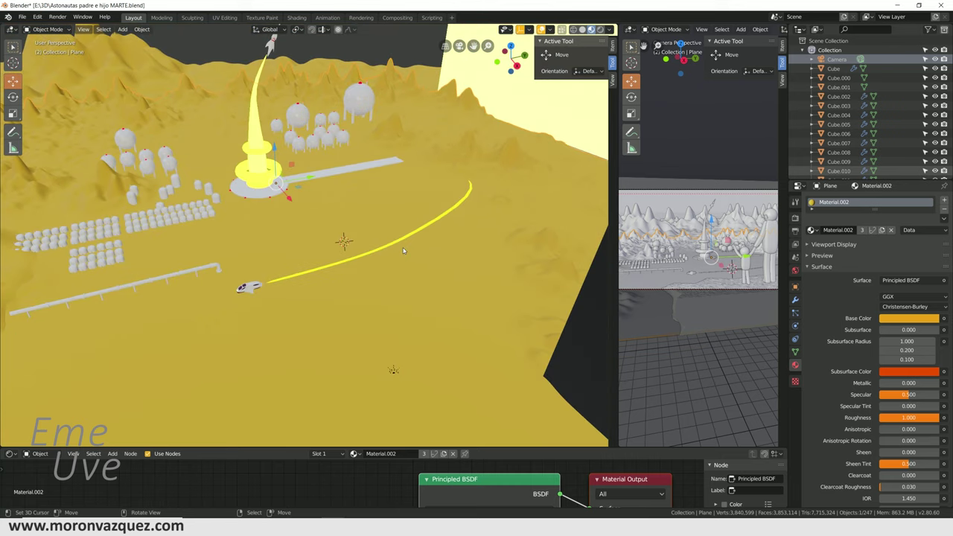
{"action": "scroll", "coordinate": [402, 250], "scroll_direction": "down", "scroll_amount": 3}
{"action": "middle_click_drag", "start_coordinate": [402, 250], "coordinate": [345, 266]}
{"action": "scroll", "coordinate": [388, 271], "scroll_direction": "up", "scroll_amount": 3}
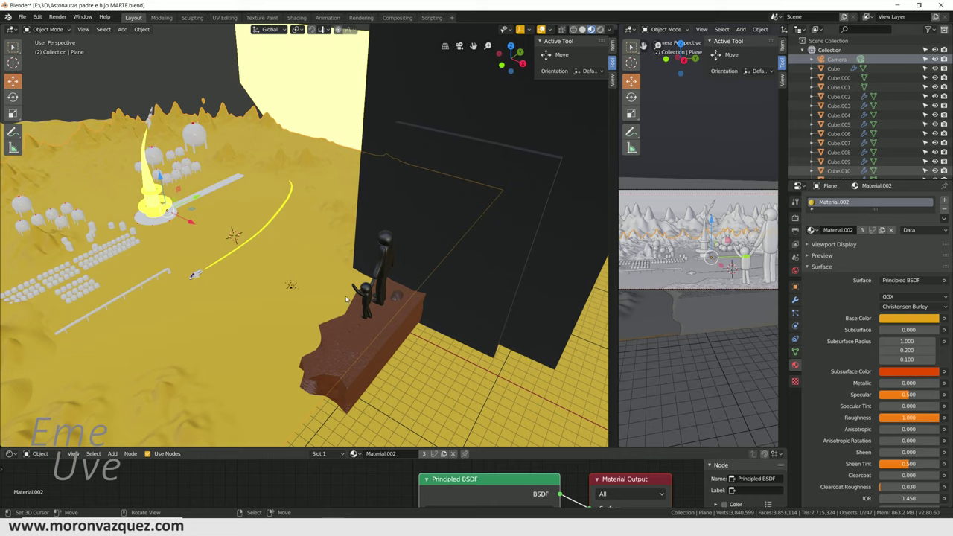
Step: Undo an accidental terrain move and widen the camera view area
{"action": "key", "text": "g"}
{"action": "left_click", "coordinate": [594, 220]}
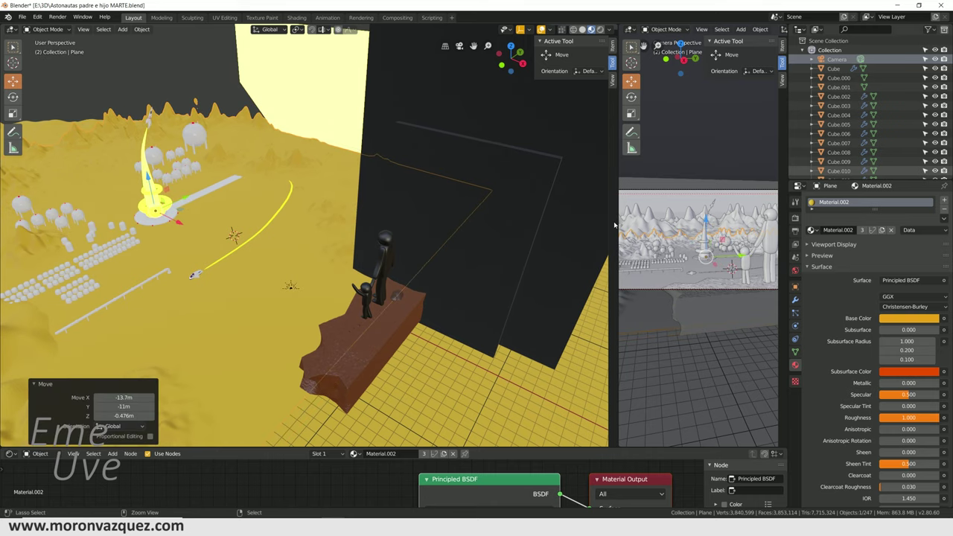
{"action": "right_click", "coordinate": [452, 219], "text": "shift"}
{"action": "key", "text": "ctrl+z"}
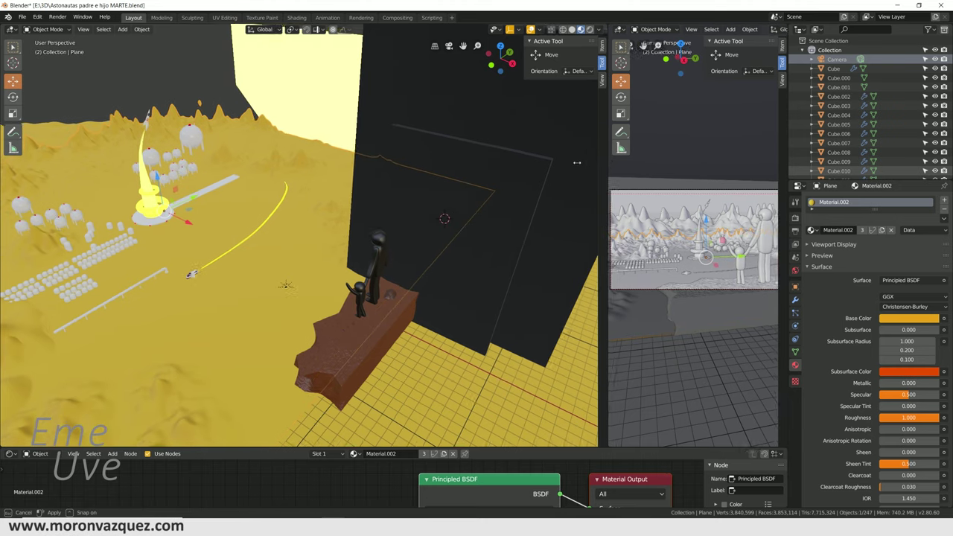
{"action": "left_click_drag", "start_coordinate": [615, 162], "coordinate": [383, 164]}
{"action": "scroll", "coordinate": [214, 289], "scroll_direction": "up", "scroll_amount": 5}
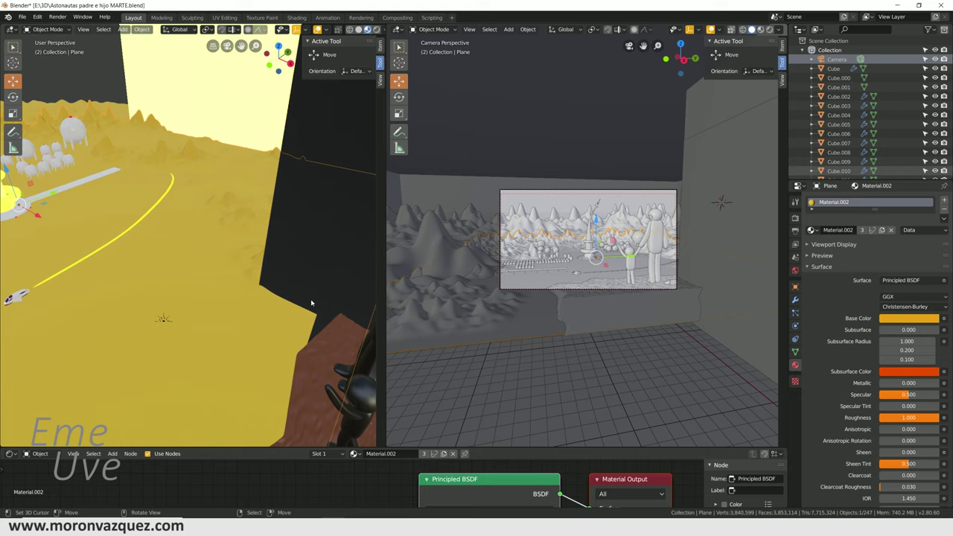
Step: Set the camera view to Rendered shading and zoom in until the 32-sample render finishes
{"action": "middle_click_drag", "start_coordinate": [312, 302], "coordinate": [209, 276]}
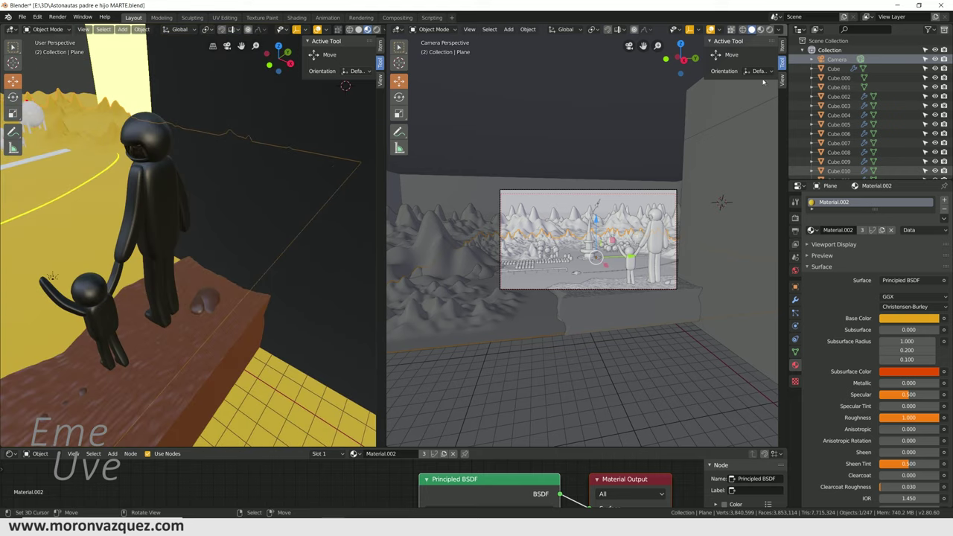
{"action": "left_click", "coordinate": [771, 30]}
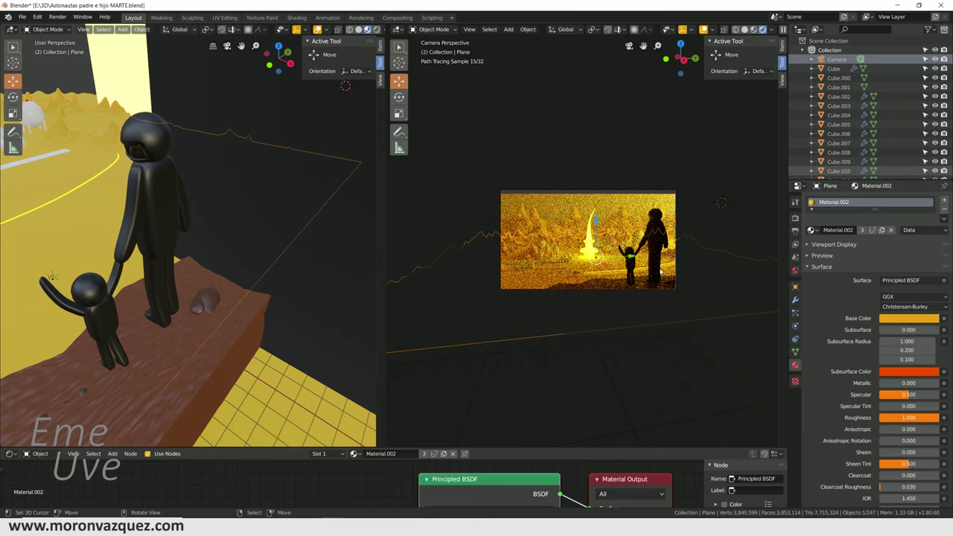
{"action": "scroll", "coordinate": [652, 235], "scroll_direction": "up", "scroll_amount": 1}
{"action": "scroll", "coordinate": [652, 253], "scroll_direction": "up", "scroll_amount": 3}
{"action": "scroll", "coordinate": [653, 276], "scroll_direction": "up", "scroll_amount": 1}
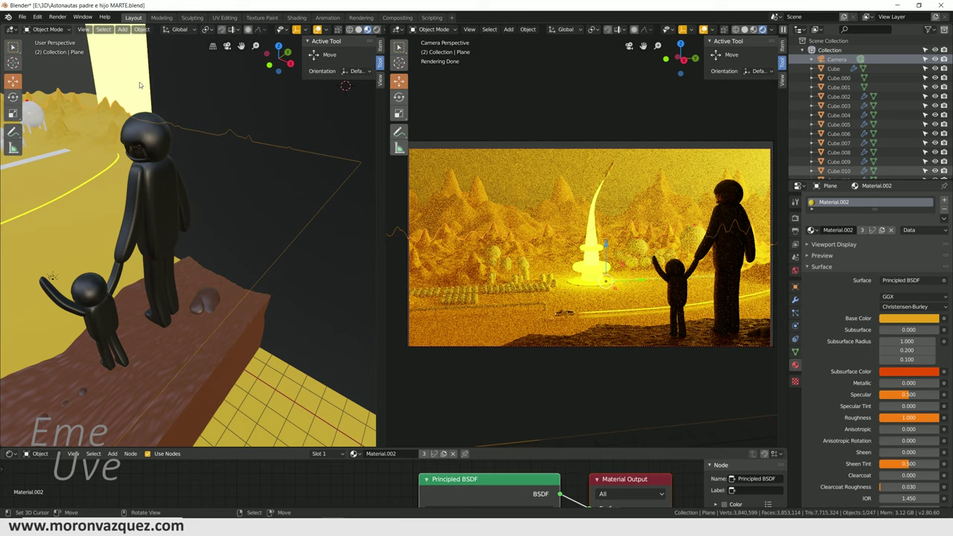
{"action": "middle_click_drag", "start_coordinate": [251, 198], "coordinate": [253, 238]}
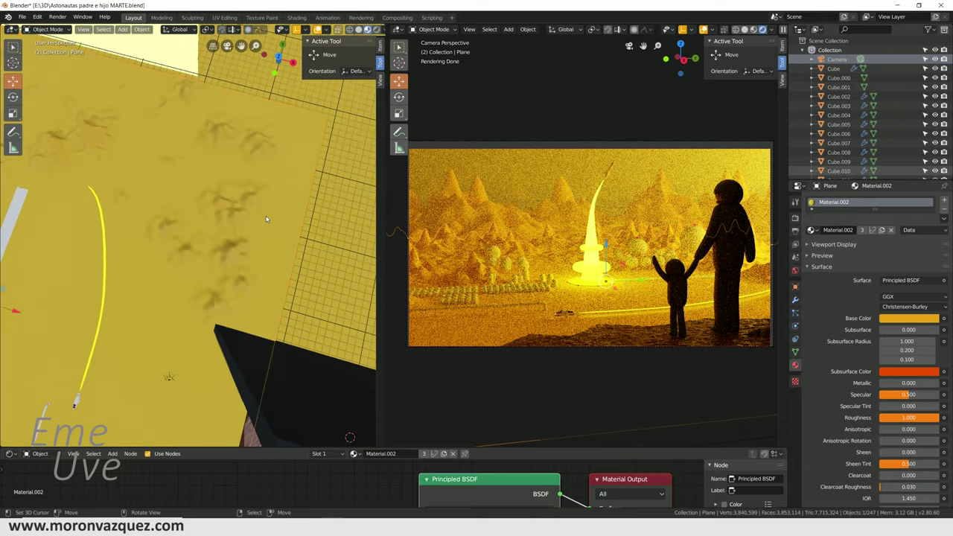
Step: Orbit freely around the rendered launch pad and figures, then enlarge that view across the window
{"action": "mouse_move", "coordinate": [442, 194]}
{"action": "middle_mouse_down"}
{"action": "mouse_move", "coordinate": [511, 235]}
{"action": "mouse_move", "coordinate": [677, 260]}
{"action": "middle_mouse_up"}
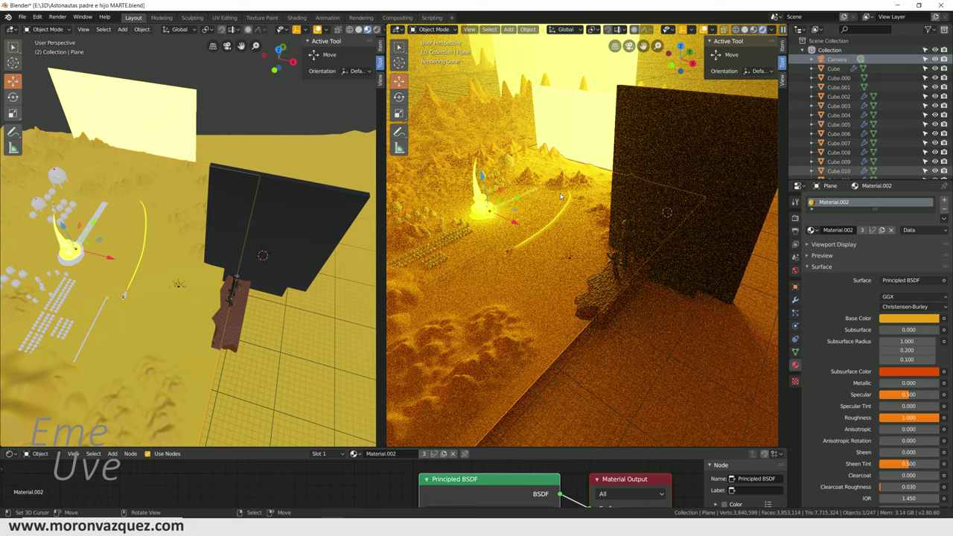
{"action": "mouse_move", "coordinate": [50, 226]}
{"action": "middle_mouse_down"}
{"action": "mouse_move", "coordinate": [106, 255]}
{"action": "mouse_move", "coordinate": [213, 253]}
{"action": "middle_mouse_up"}
{"action": "scroll", "coordinate": [106, 255], "scroll_direction": "up", "scroll_amount": 5}
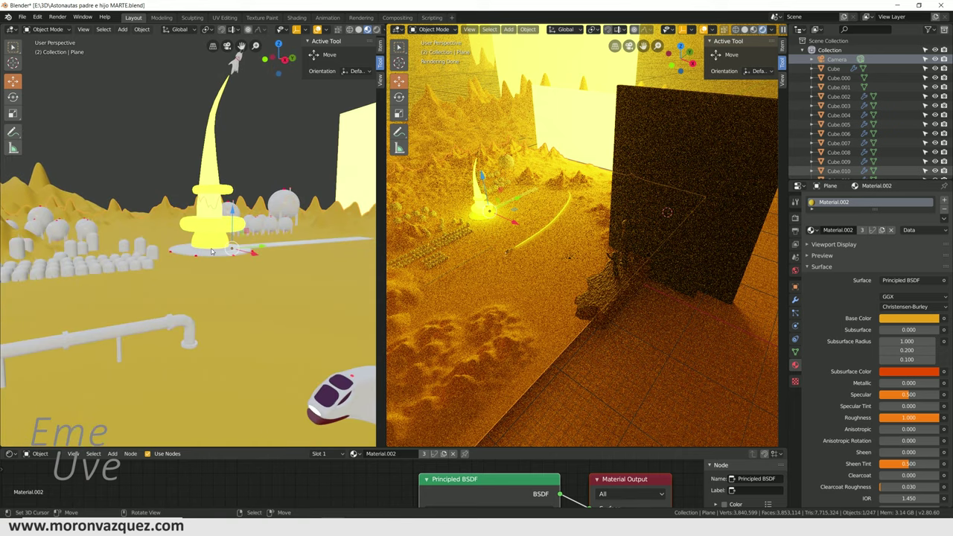
{"action": "middle_click_drag", "start_coordinate": [213, 254], "coordinate": [219, 261]}
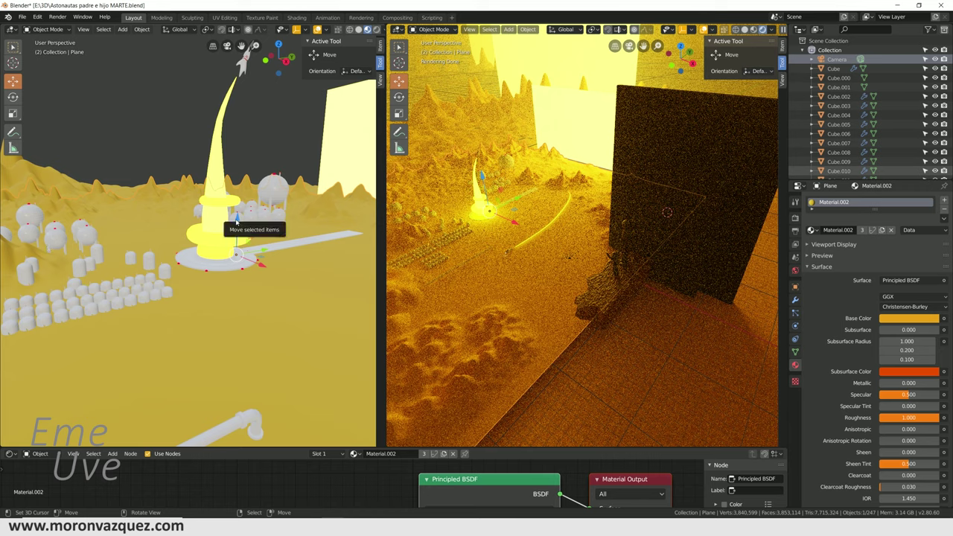
{"action": "left_click_drag", "start_coordinate": [237, 220], "coordinate": [284, 215]}
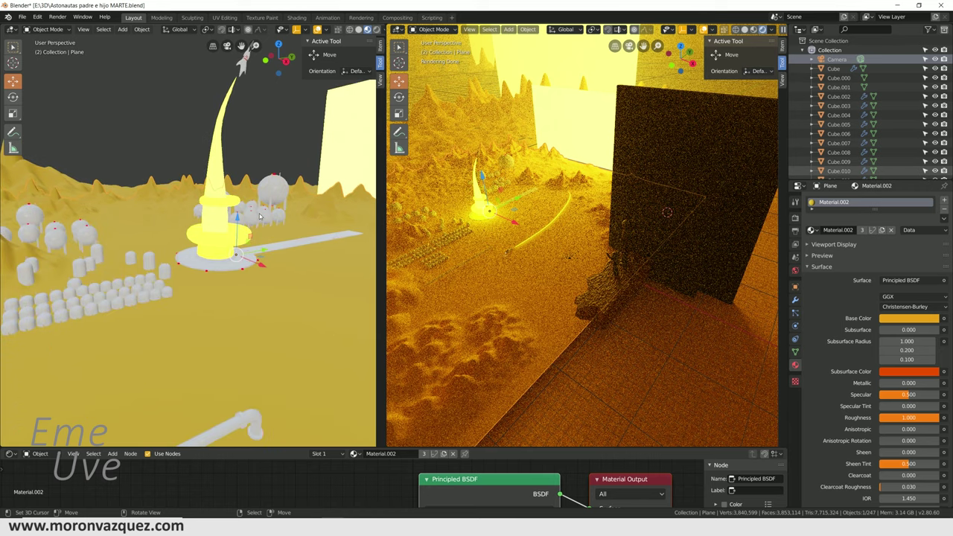
{"action": "left_click_drag", "start_coordinate": [384, 242], "coordinate": [132, 242]}
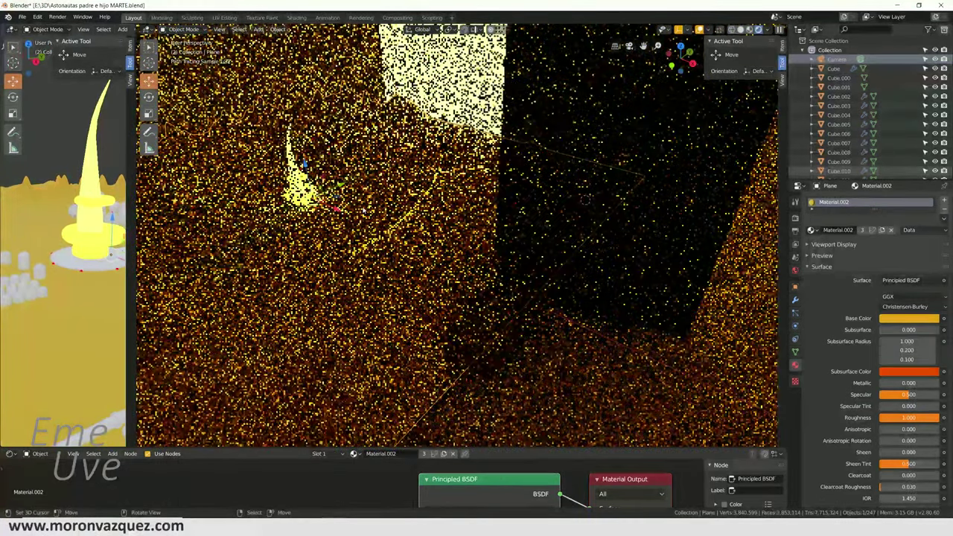